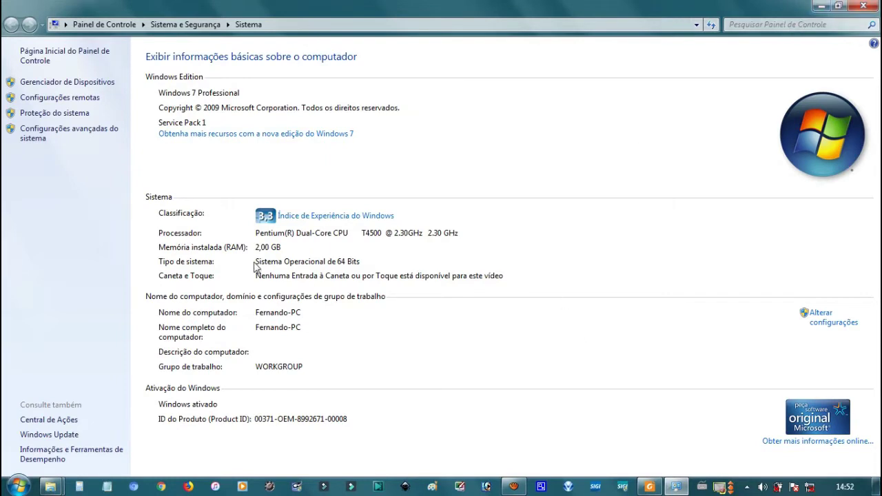
Minimize the system information and find the VSDC Video Editor Pro 6.3.5.10 folder inside Programas_Edit_Video
click(821, 9)
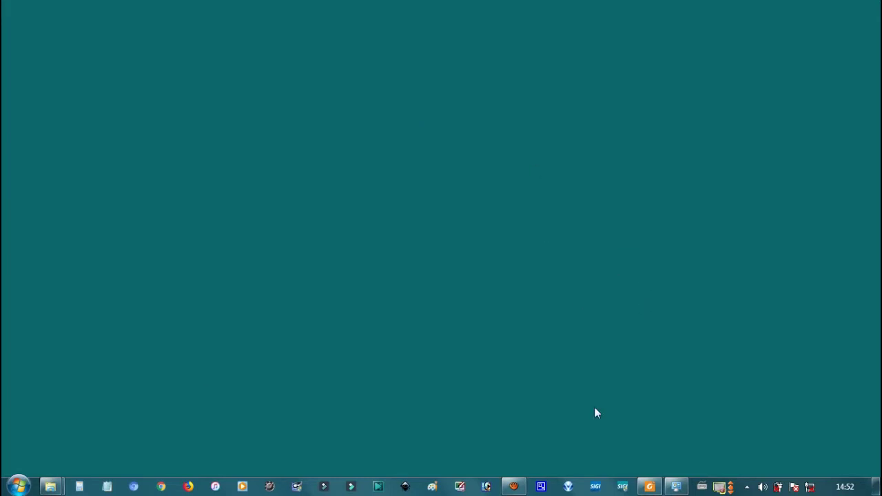
mouse_move(50, 486)
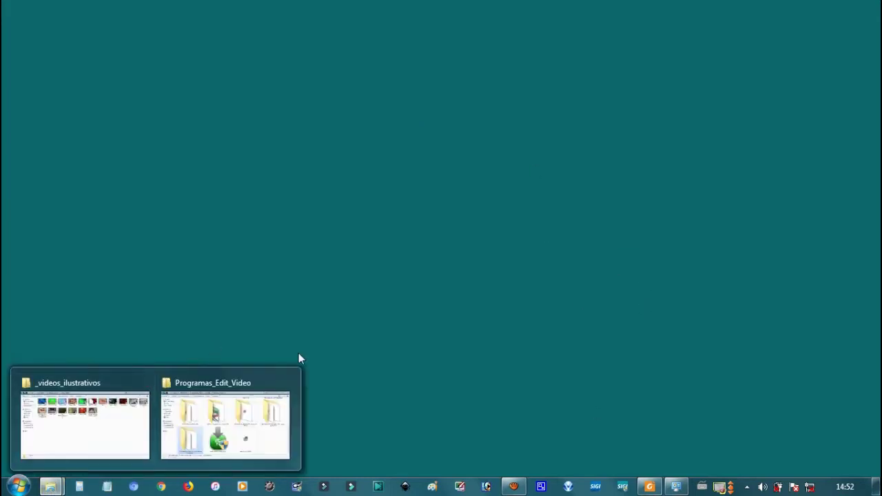
click(273, 420)
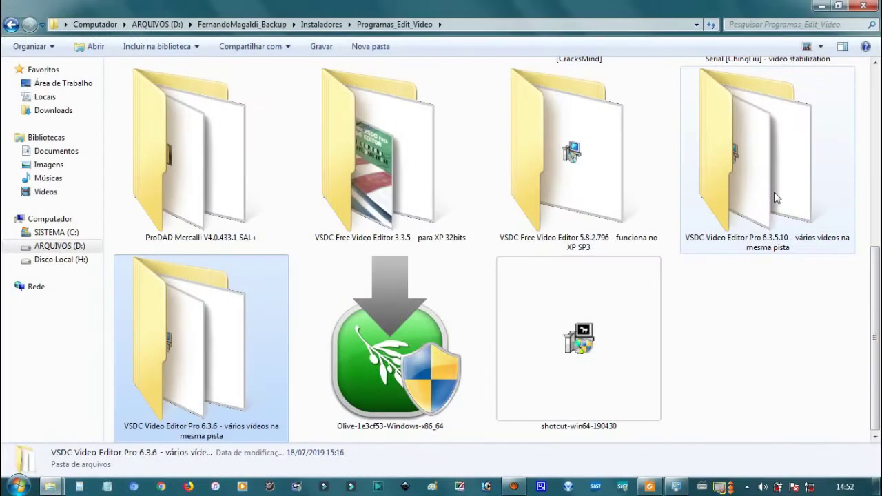
click(773, 192)
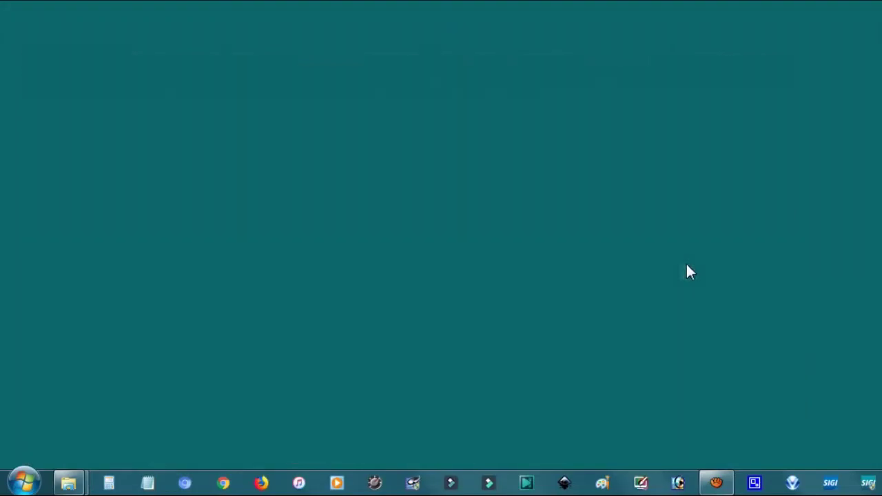
Launch VSDC Video Editor from the desktop and wait for its start page
click(377, 487)
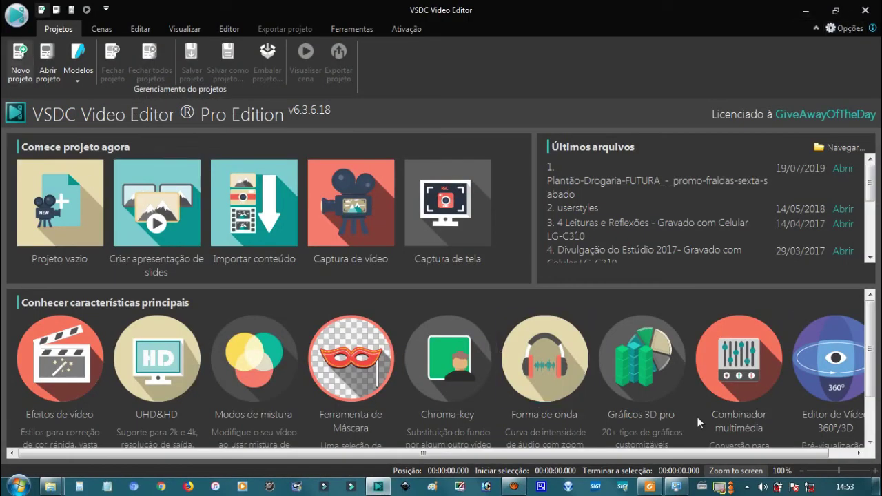
click(522, 262)
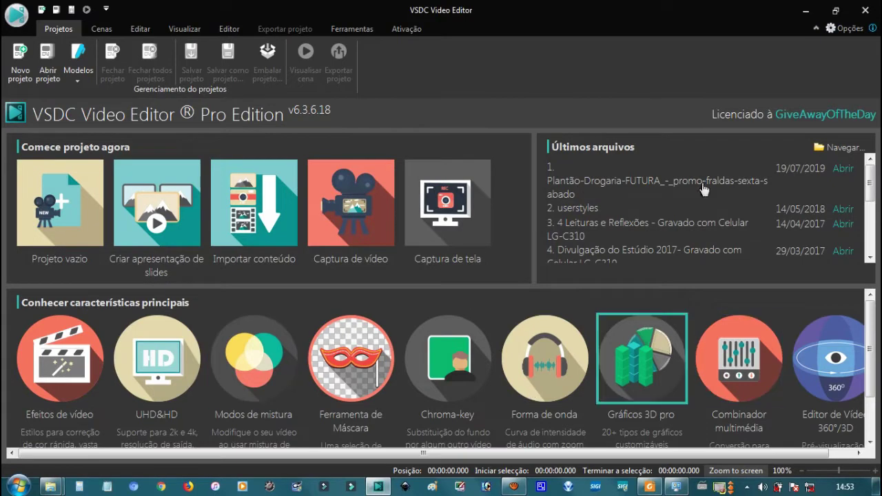
Collapse and re-expand the ribbon, and restore the editor window to a smaller size before maximizing it again
click(815, 29)
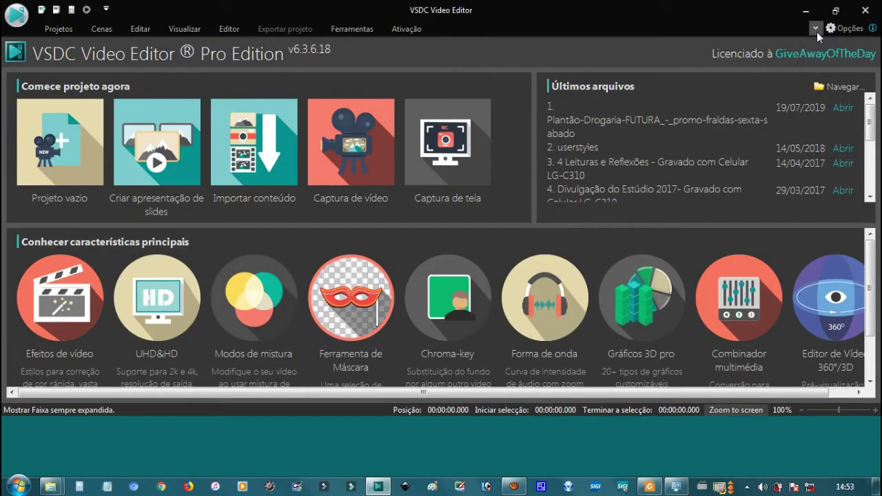
click(816, 30)
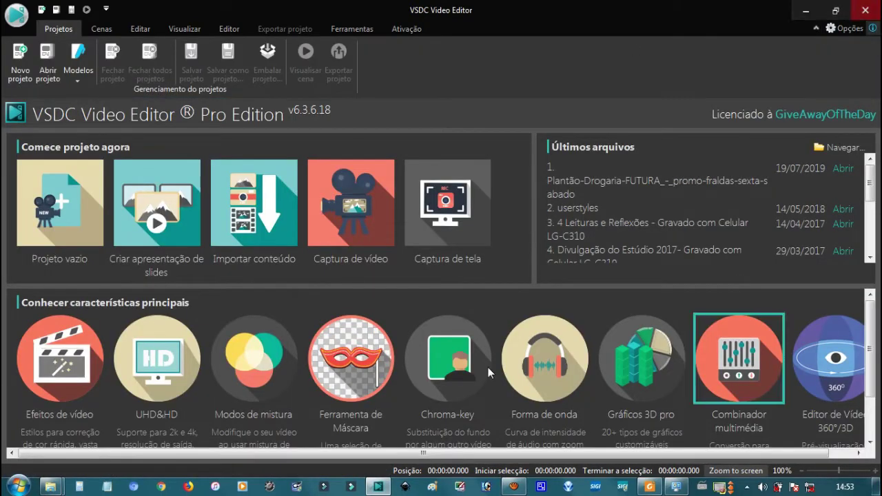
click(835, 13)
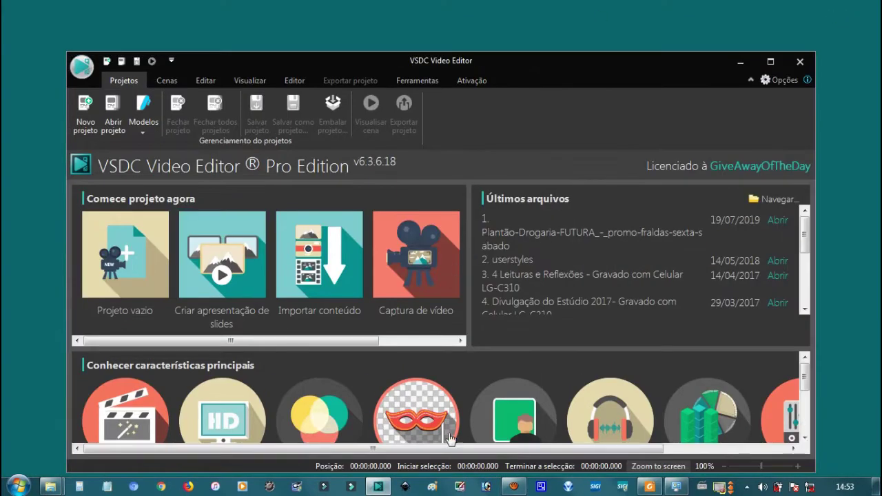
click(771, 63)
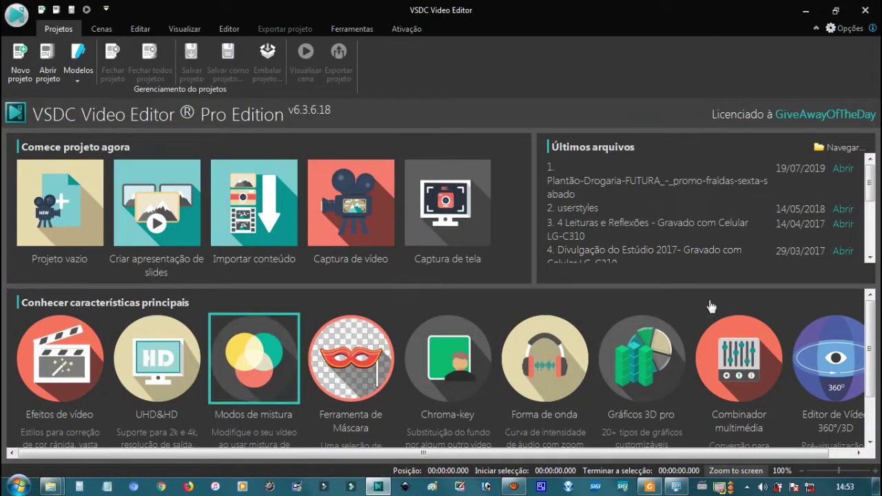
Examine the main feature descriptions on the start page and the bundled applications such as video stabilization, conversion and screen recording
scroll(877, 411, down, 2)
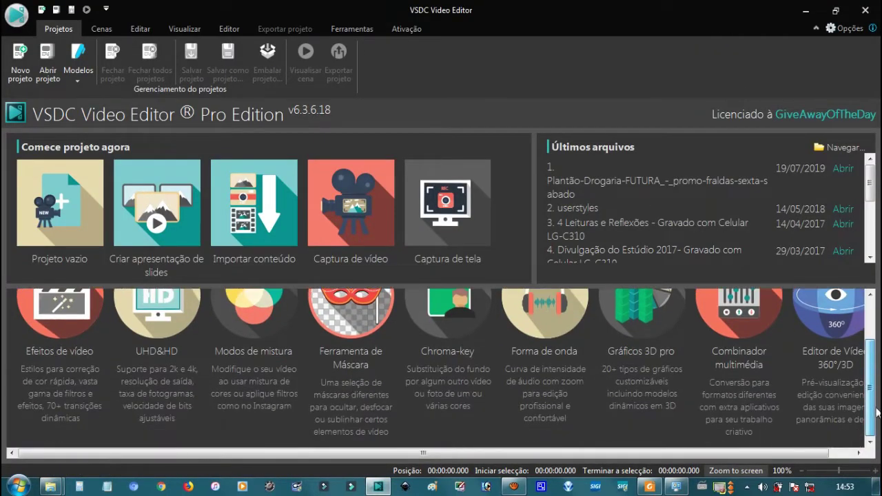
scroll(876, 411, up, 2)
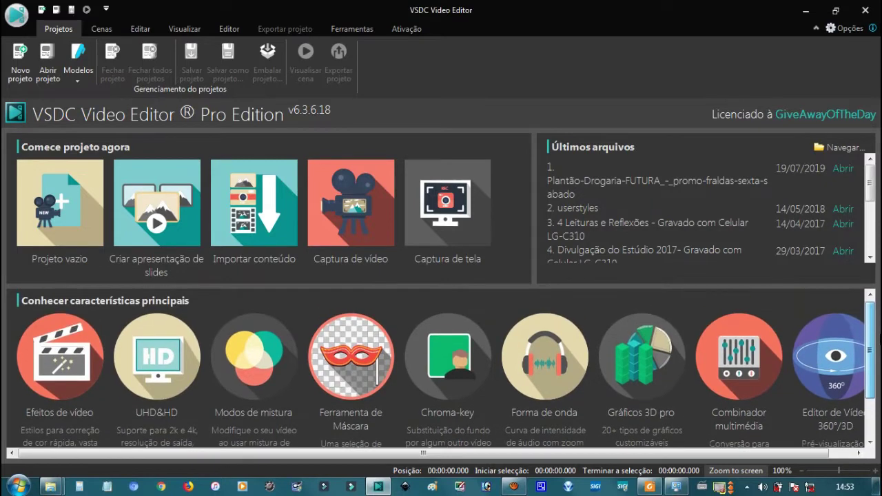
scroll(441, 369, down, 2)
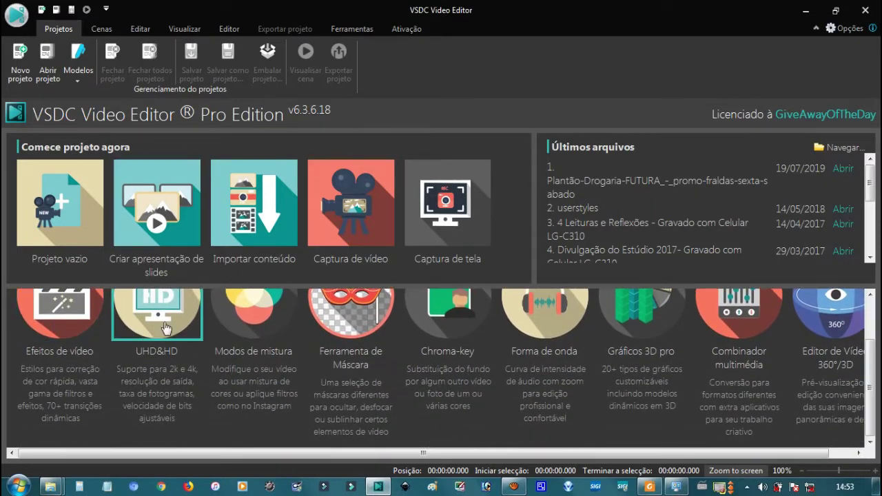
drag(879, 401, 875, 390)
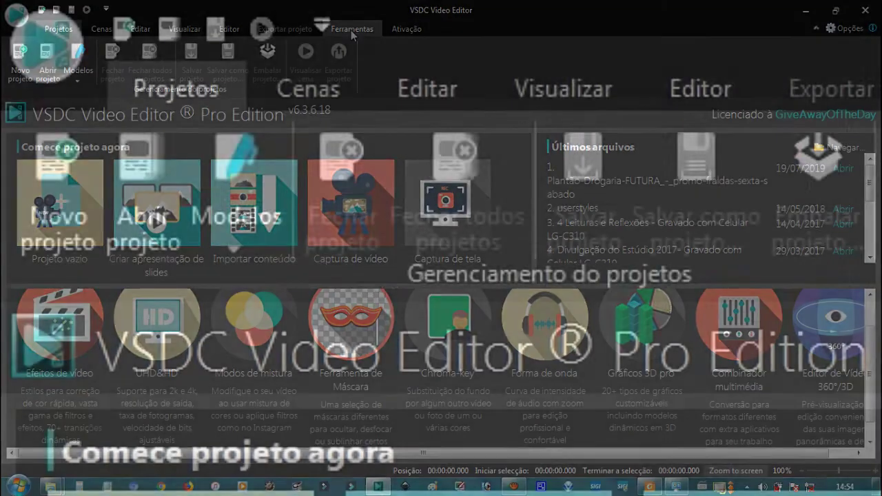
click(351, 29)
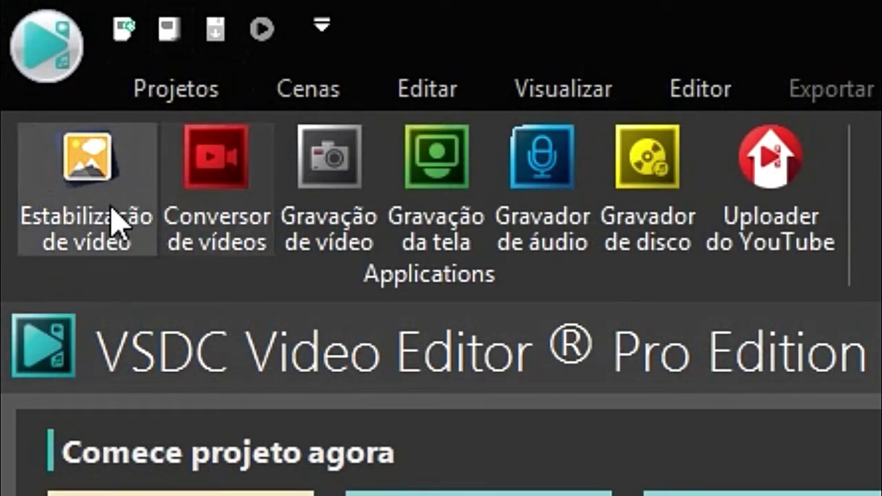
click(153, 78)
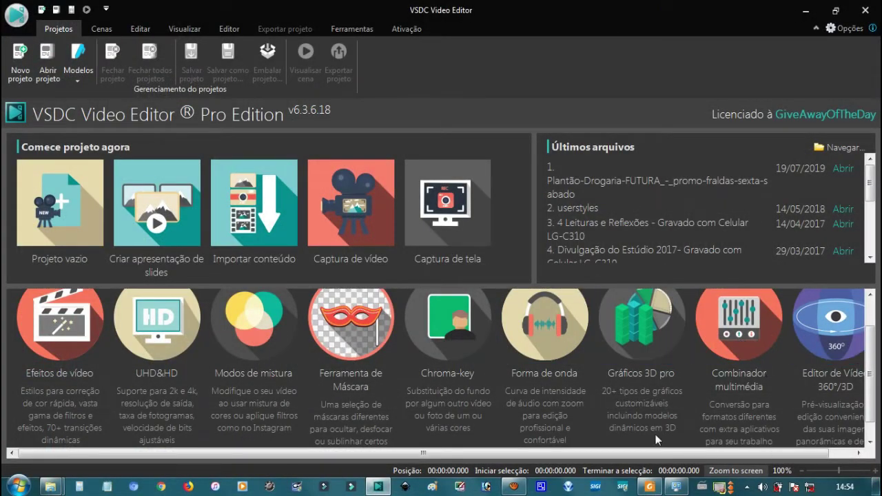
Read through the remaining main feature descriptions, up to the 360°/3D video editor
drag(712, 459, 734, 458)
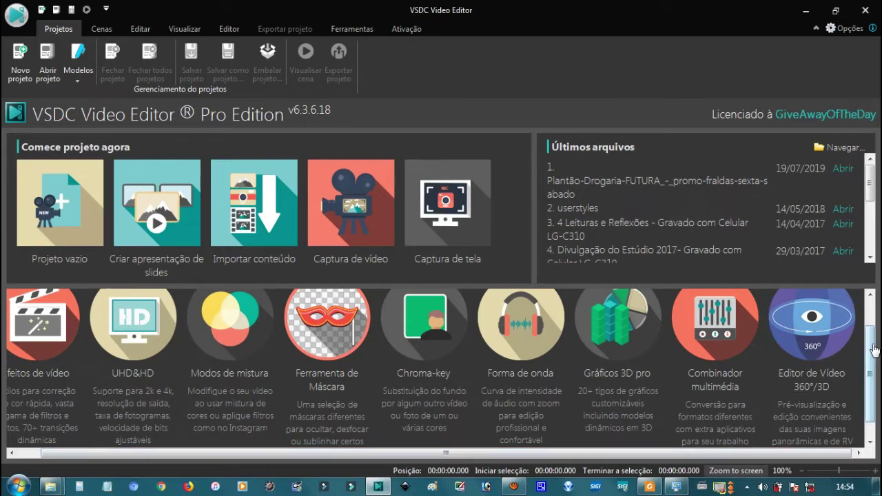
scroll(875, 348, up, 1)
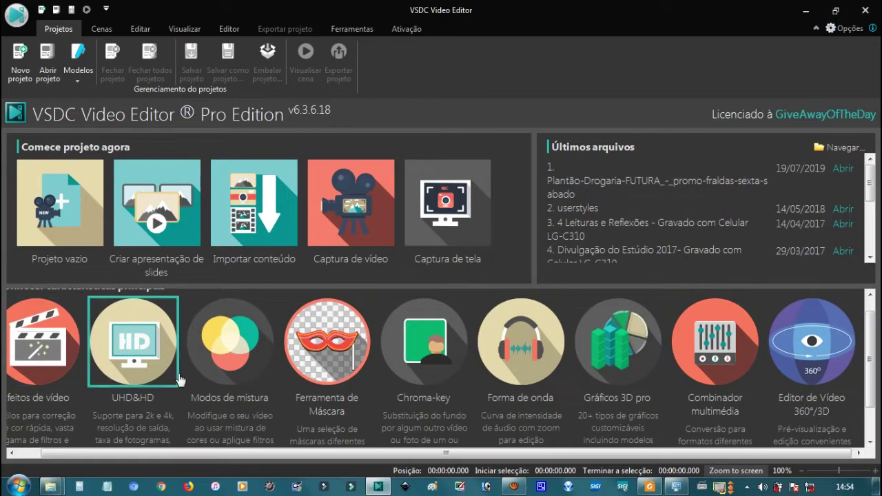
scroll(870, 375, up, 1)
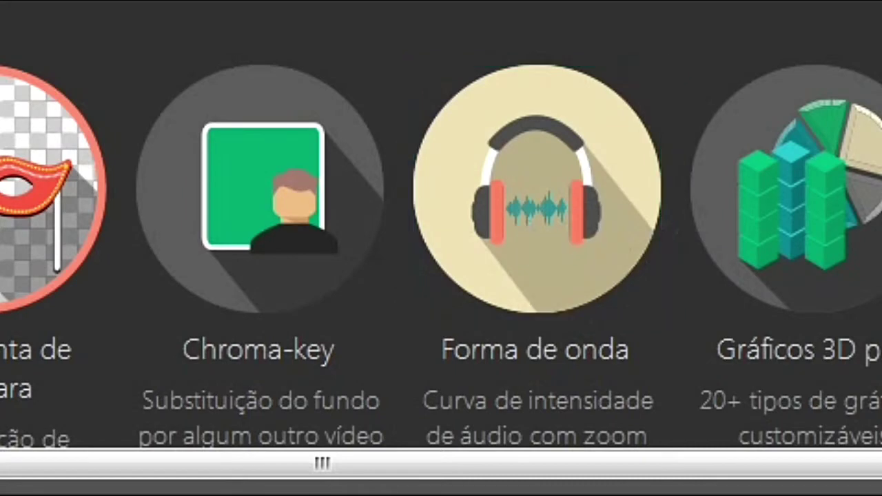
scroll(441, 235, down, 2)
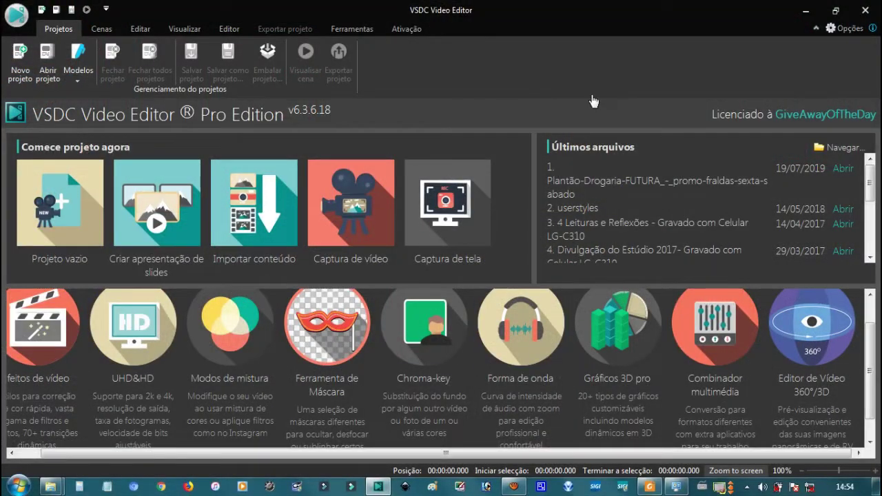
scroll(877, 331, up, 1)
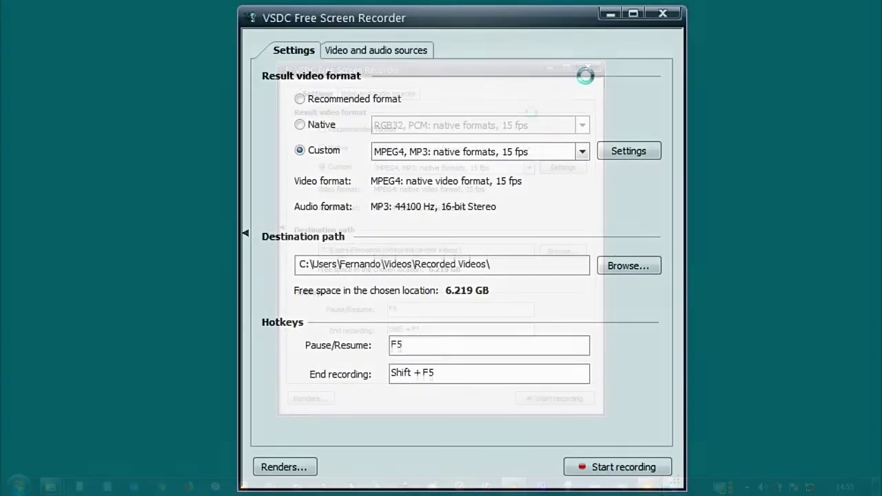
Examine the screen recorder's video and audio sources, including the available monitor choices, and return to its output settings
click(394, 57)
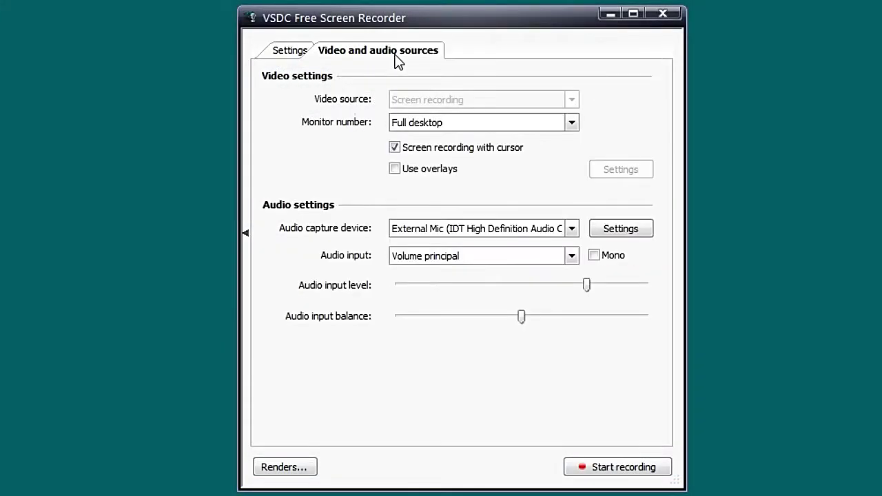
click(578, 121)
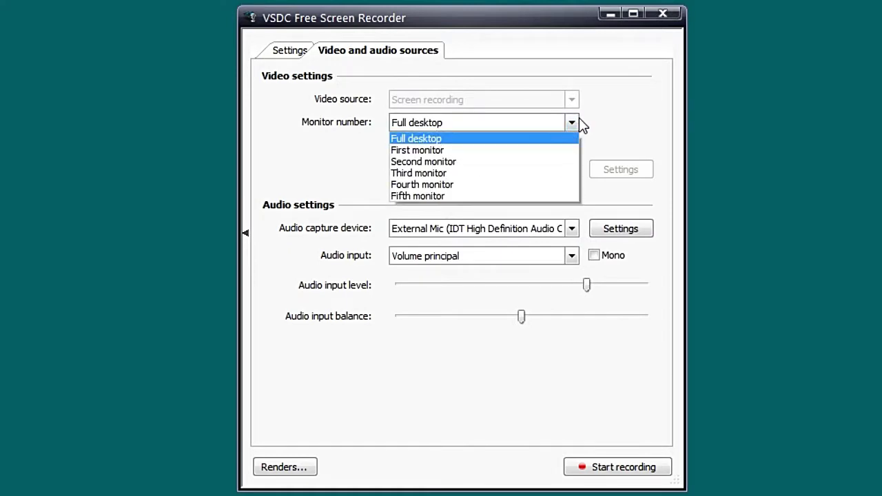
click(579, 121)
click(571, 123)
click(427, 40)
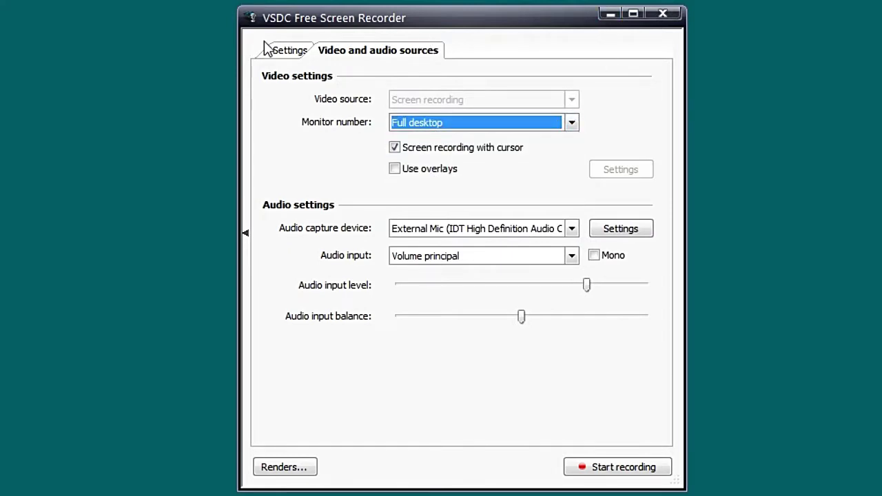
click(283, 55)
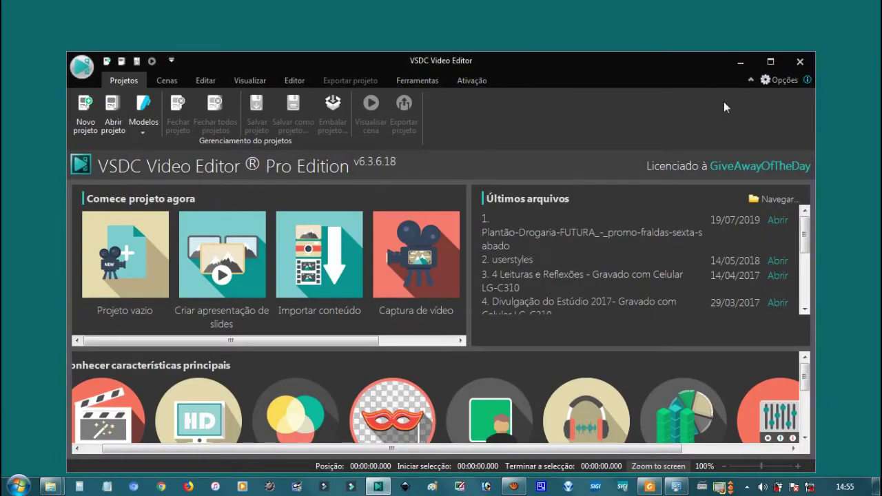
Open the video capture tool, examine its output settings and its video and audio sources, and close it
click(770, 61)
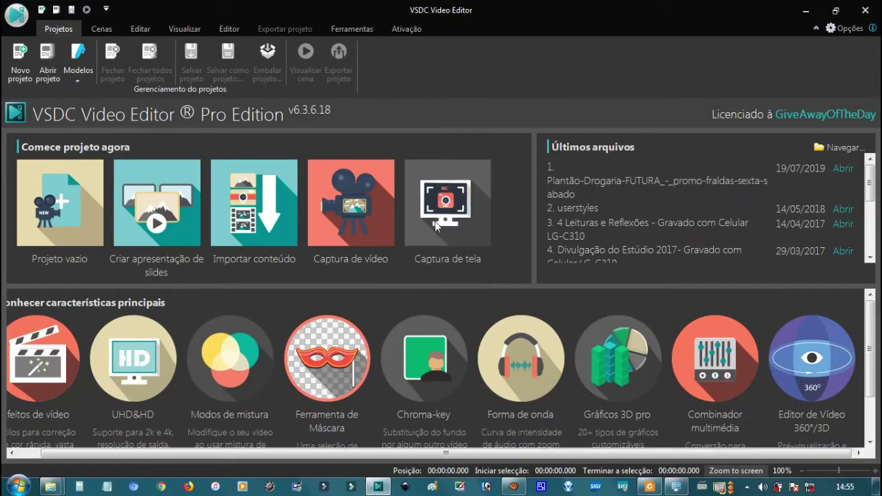
click(342, 215)
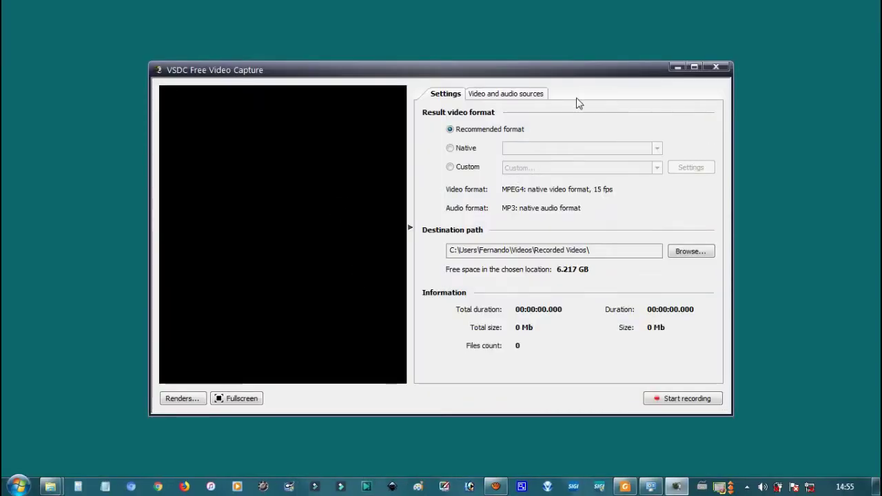
click(509, 99)
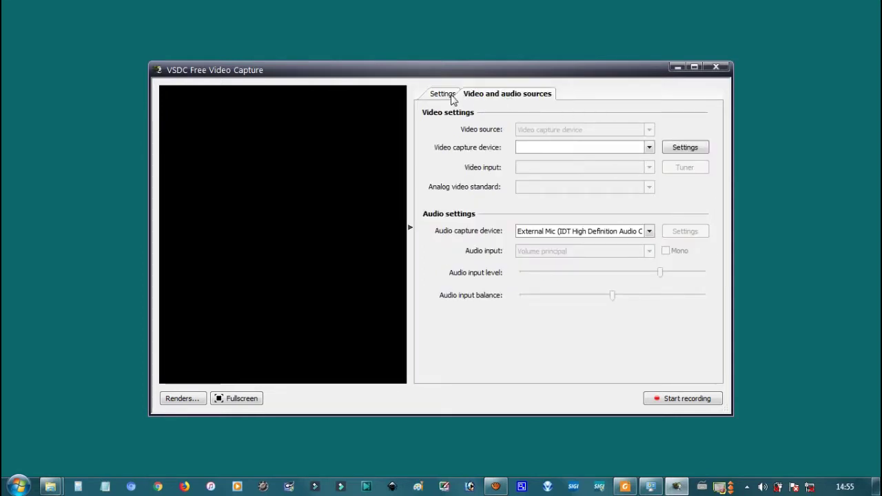
click(447, 96)
click(514, 98)
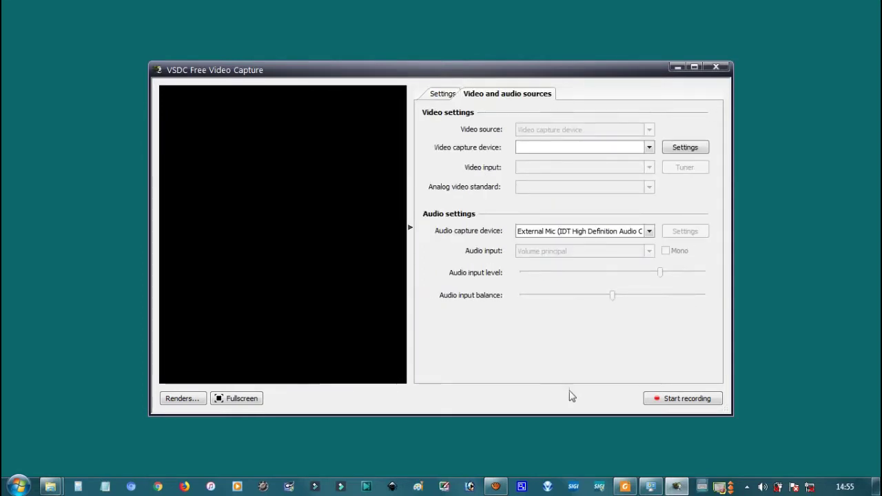
click(716, 67)
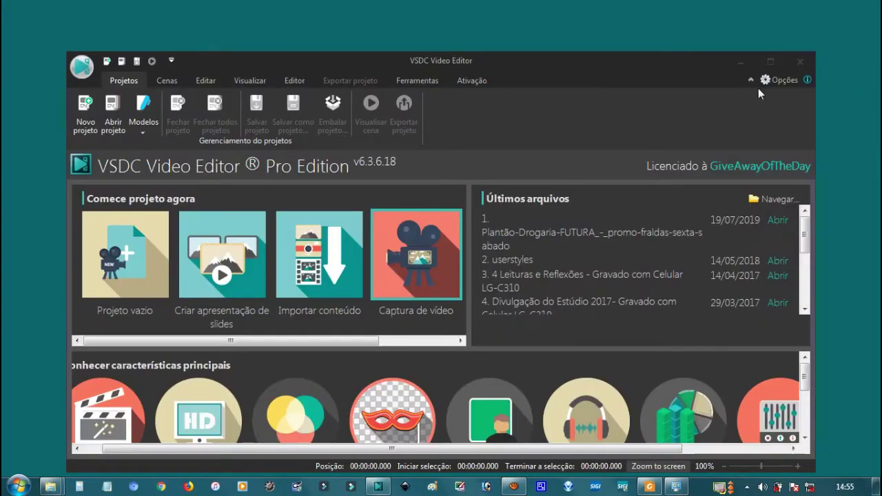
Maximize the editor window, view the file chooser for importing content, and cancel the import
click(770, 61)
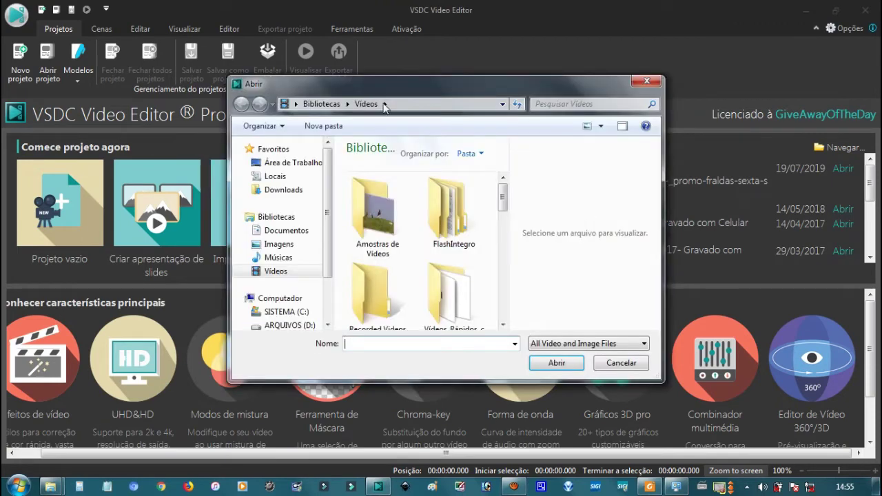
click(622, 363)
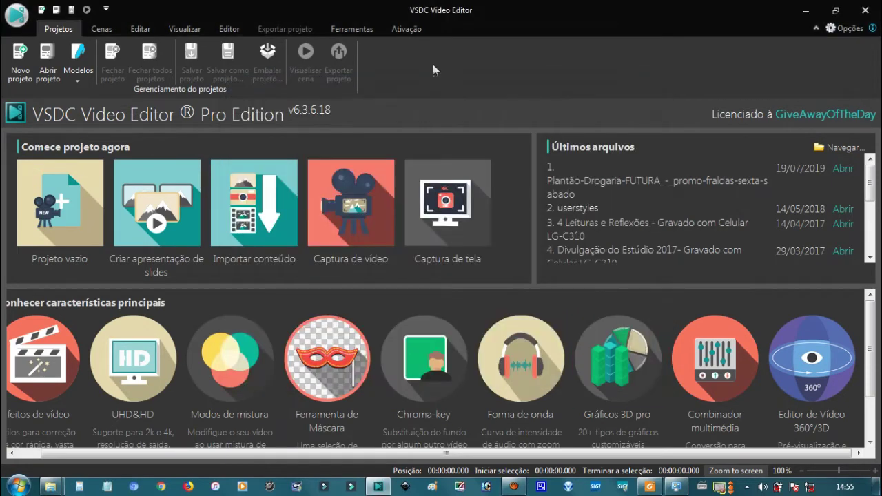
Create a slide show project, accepting the HD 1280x720 resolution and 29.970 fps frame rate
click(170, 219)
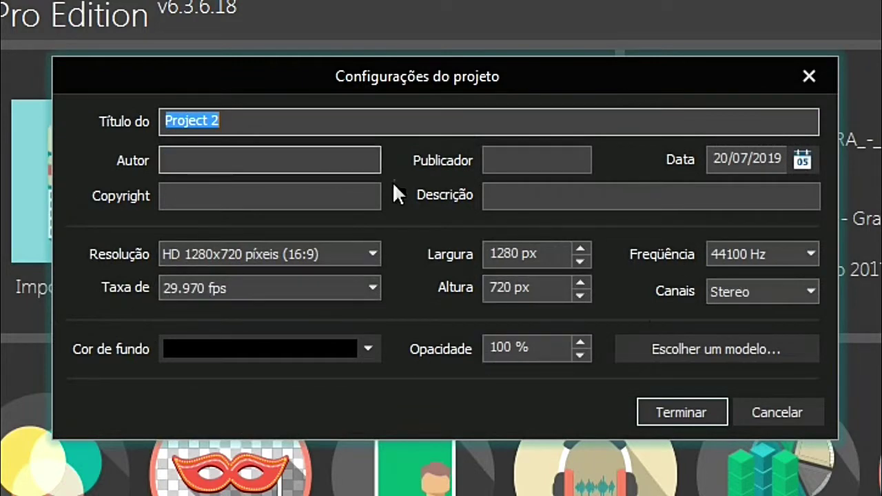
click(679, 414)
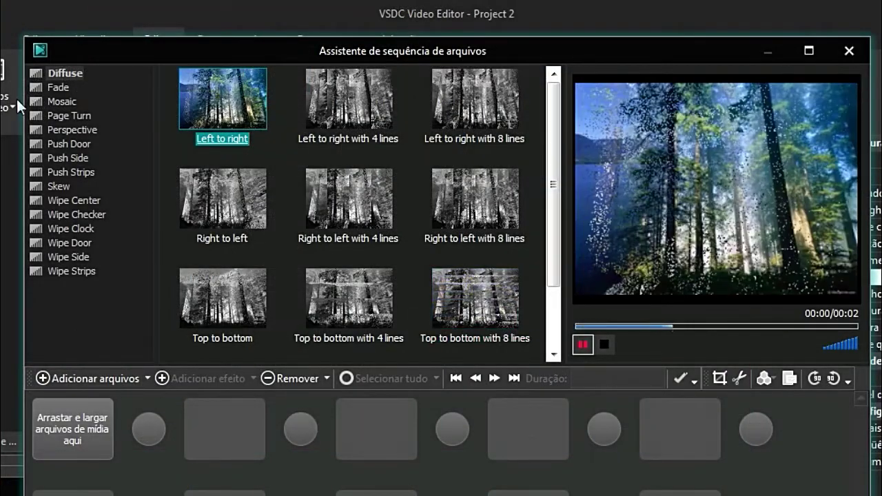
Look through the Fade, Page Turn, Perspective, Push Side and Wipe Center transition effects for the slide show
click(51, 87)
click(66, 115)
click(63, 131)
click(63, 157)
click(72, 200)
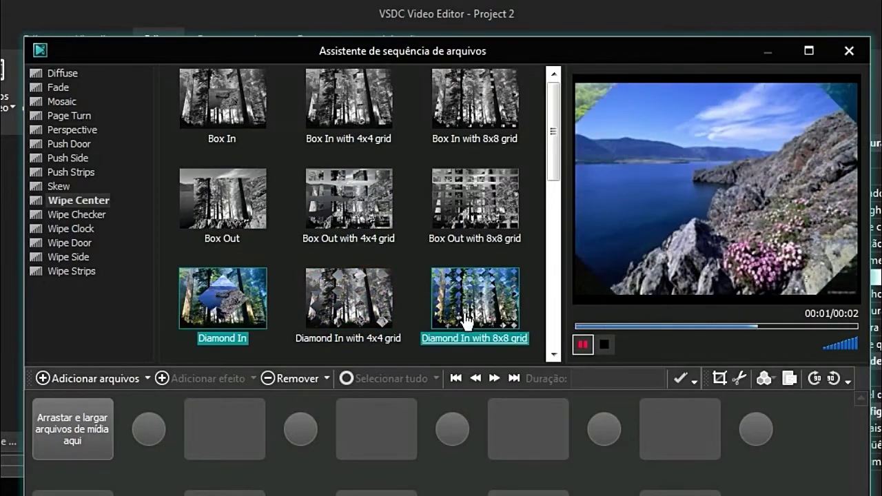
Look through the Wipe Clock and Wipe Side transition effects, then close the slide show wizard
click(69, 228)
click(69, 256)
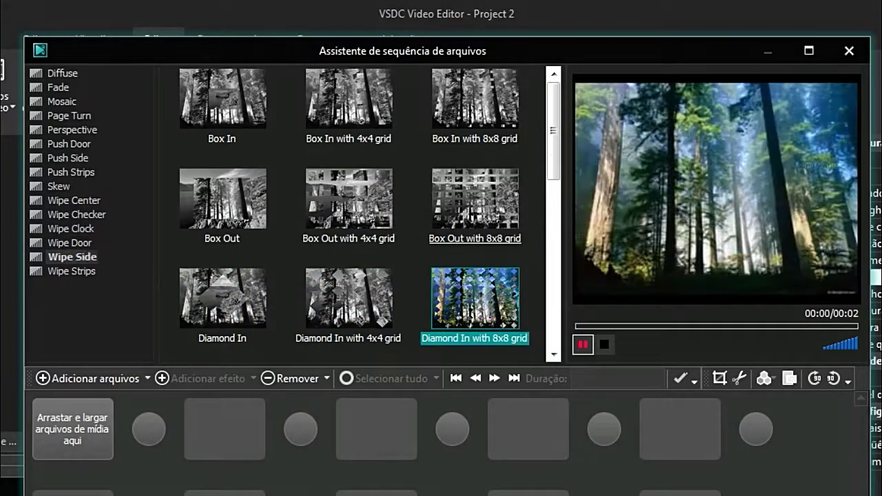
click(737, 31)
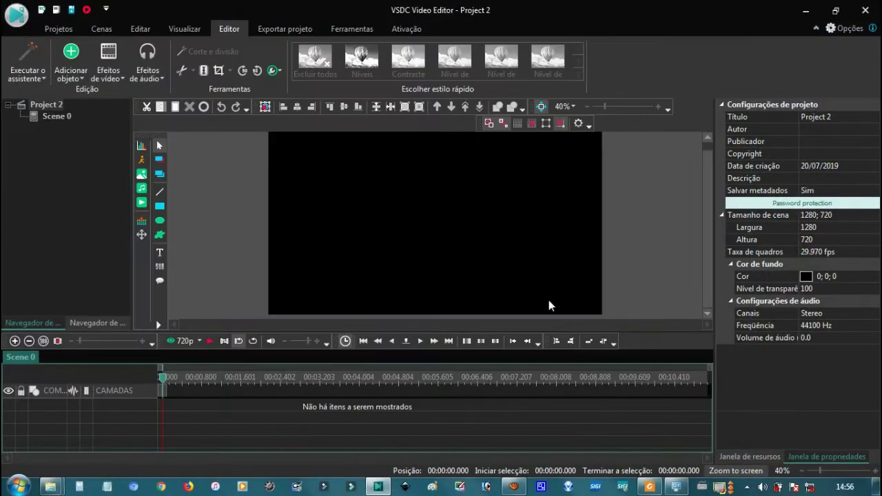
Close the editor without saving the slide show project and start VSDC Video Editor again
click(868, 10)
click(468, 236)
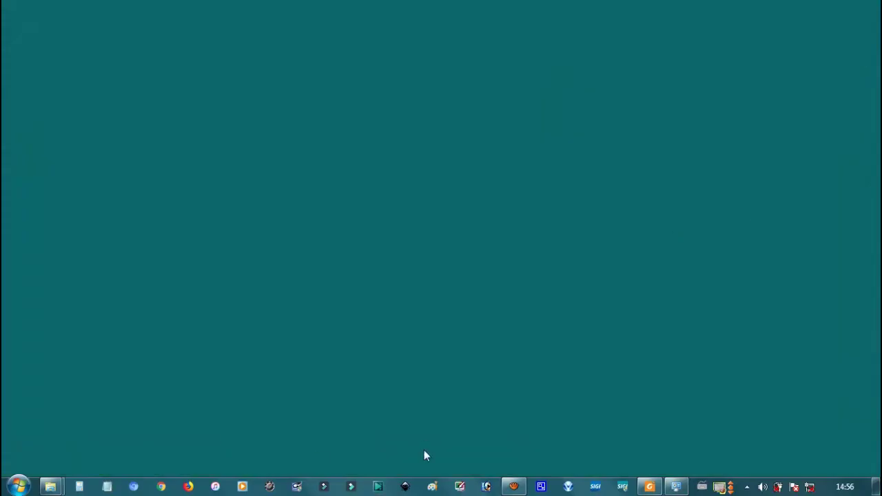
click(378, 487)
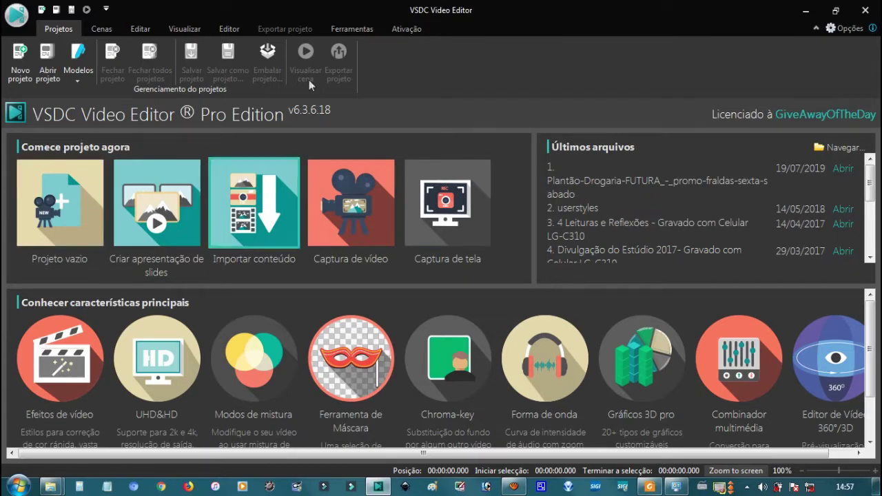
Create a blank project with a custom resolution, 300 px wide and 700 px high
click(65, 215)
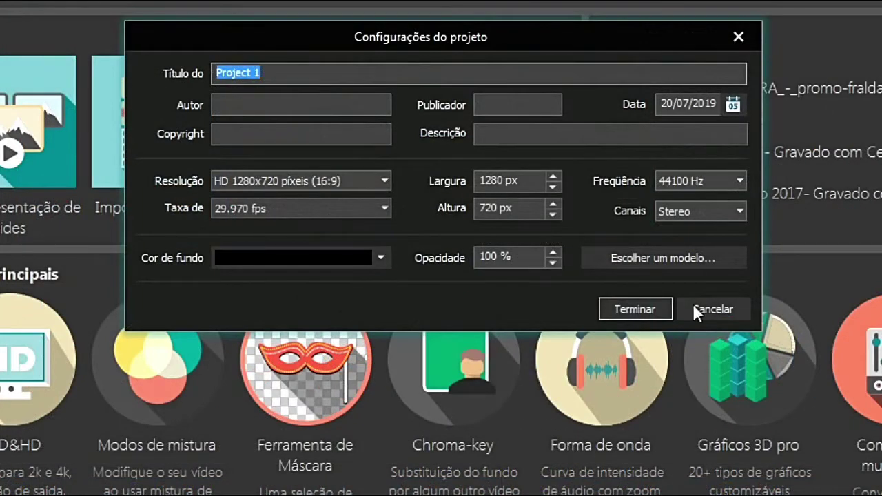
click(382, 179)
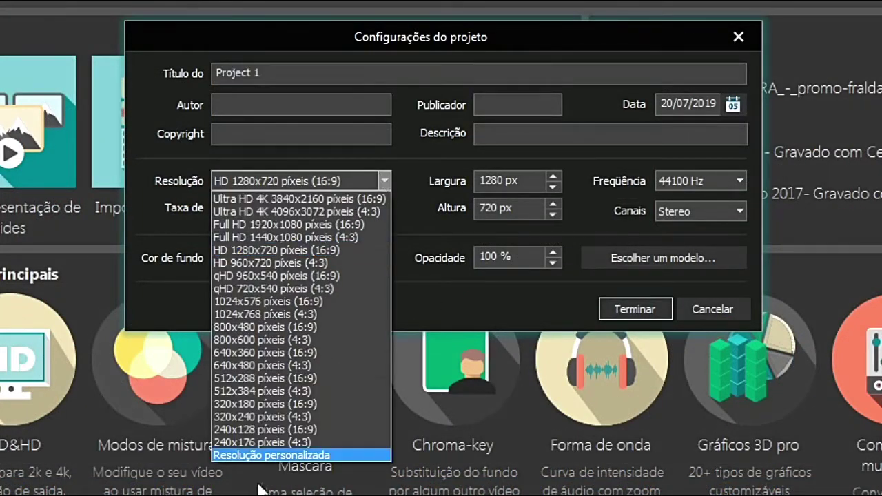
click(306, 454)
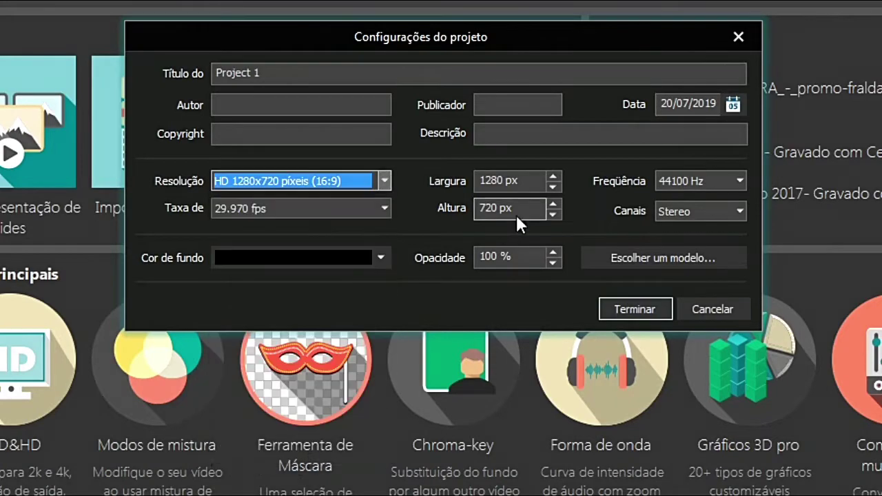
click(527, 181)
text(3000)
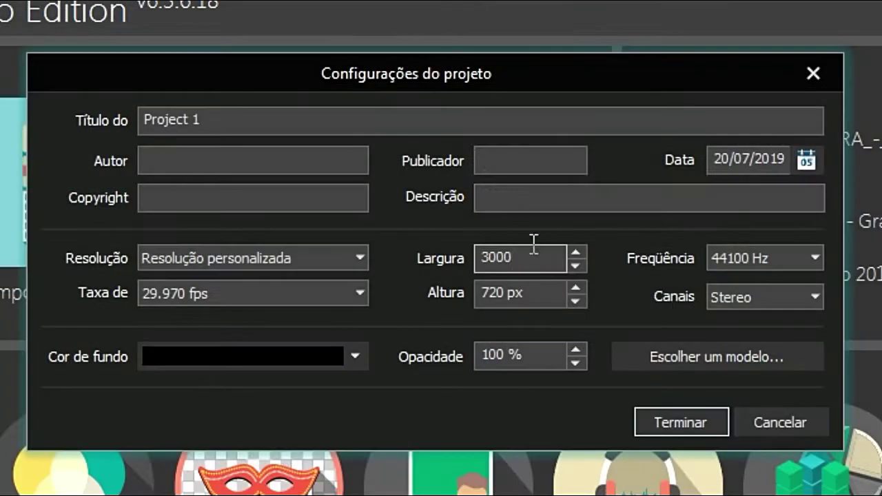
double_click(536, 255)
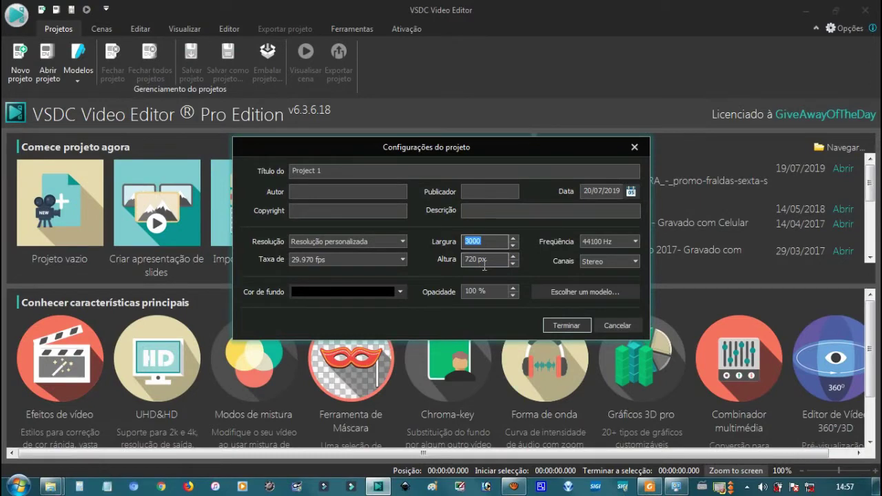
key(Tab)
click(567, 325)
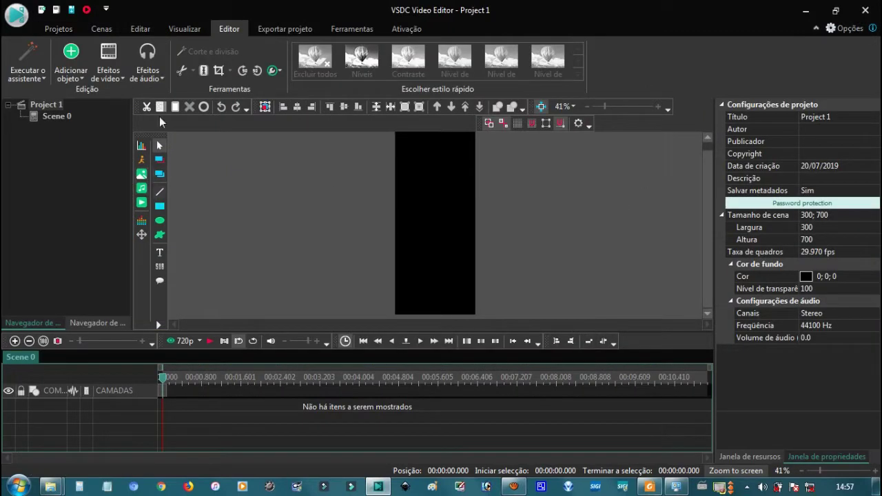
Close the 300 x 700 project without saving it
click(57, 116)
click(95, 133)
key(alt+F4)
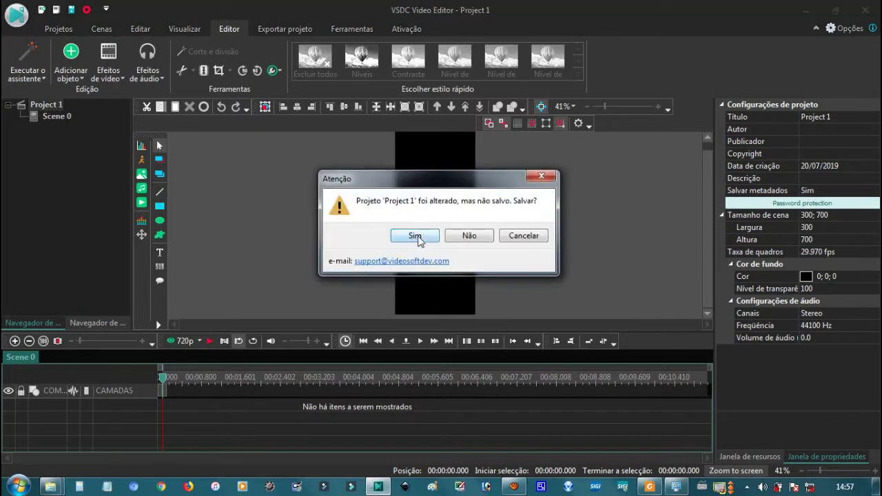
click(471, 236)
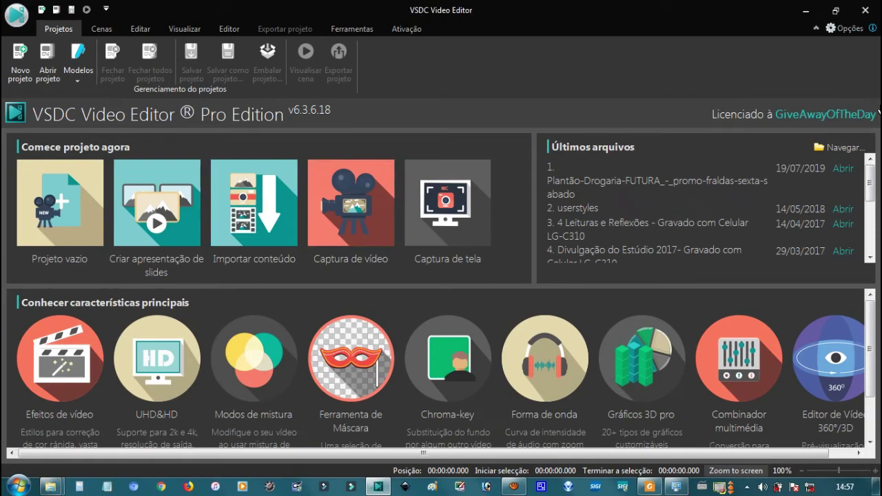
Create another blank project with the custom resolution and its height set to 500 px
click(78, 204)
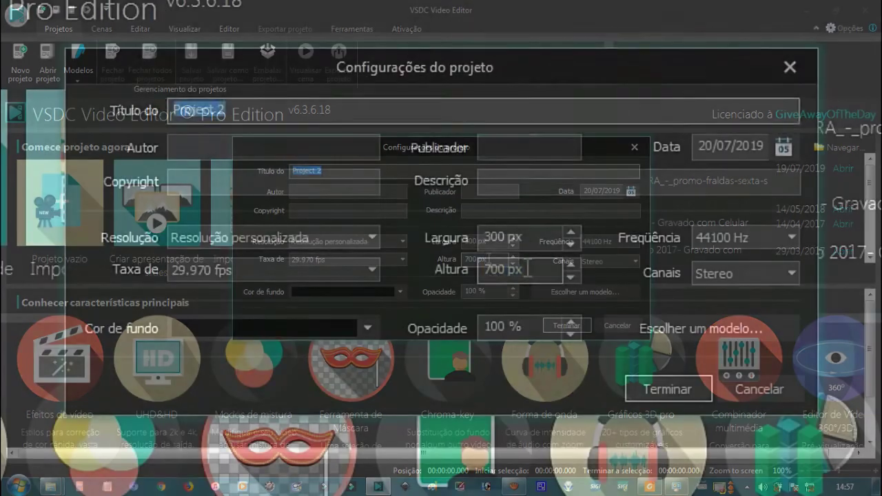
click(527, 268)
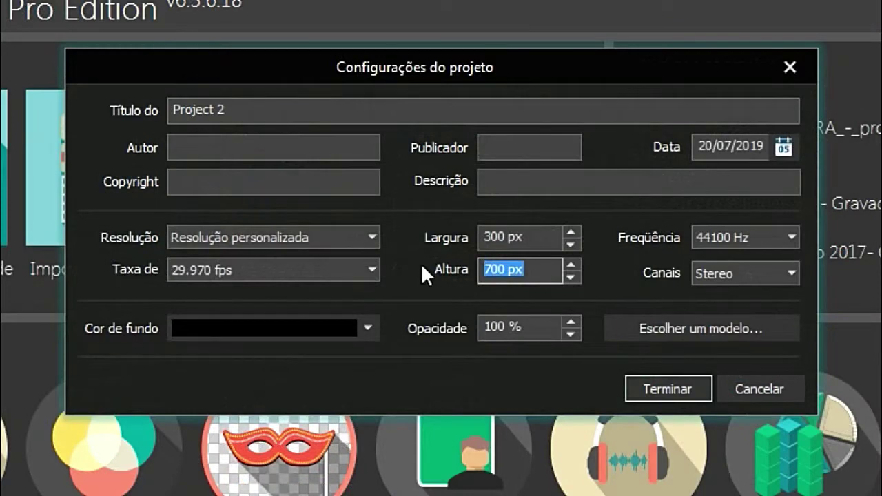
text(5)
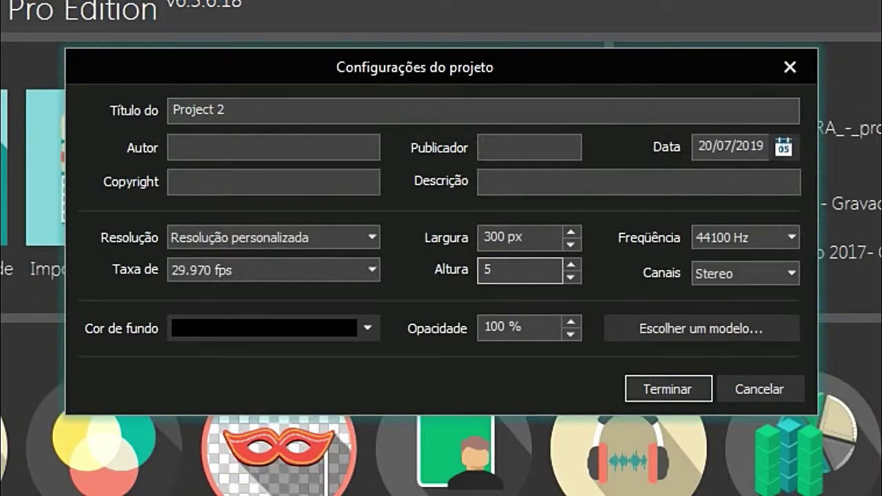
text(00)
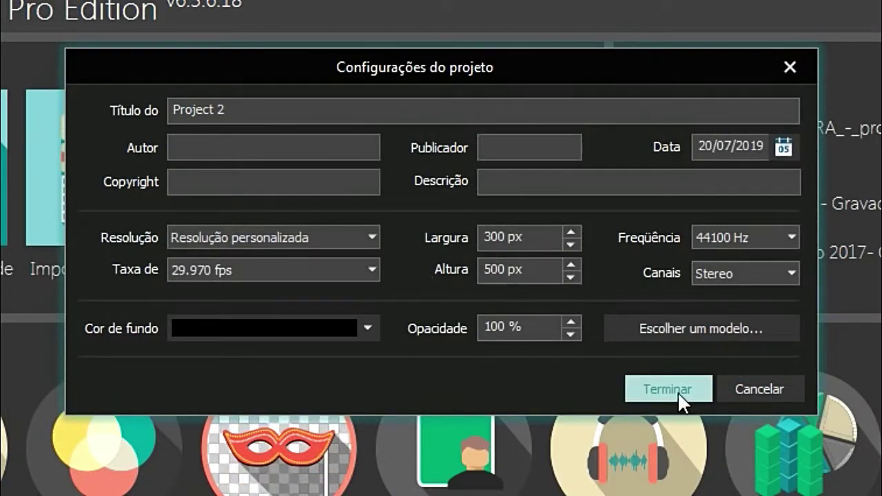
click(678, 392)
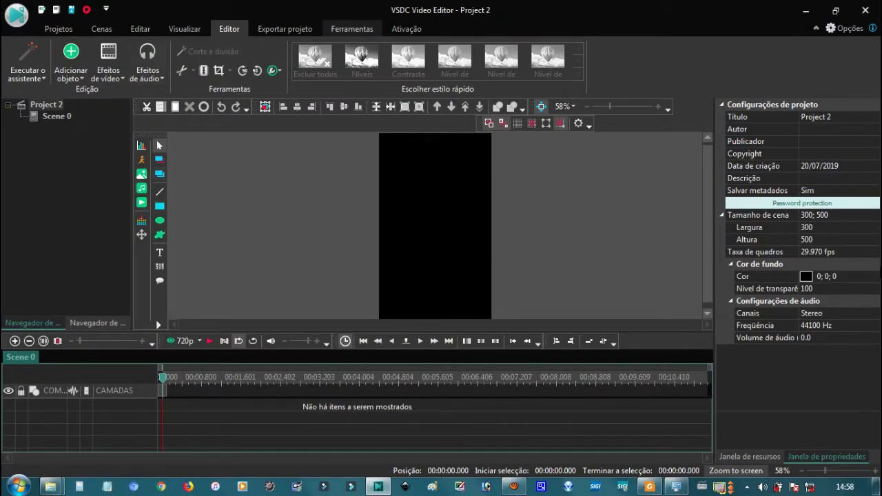
Delete the 500 px high project's scene and close the project without saving
click(54, 104)
key(Delete)
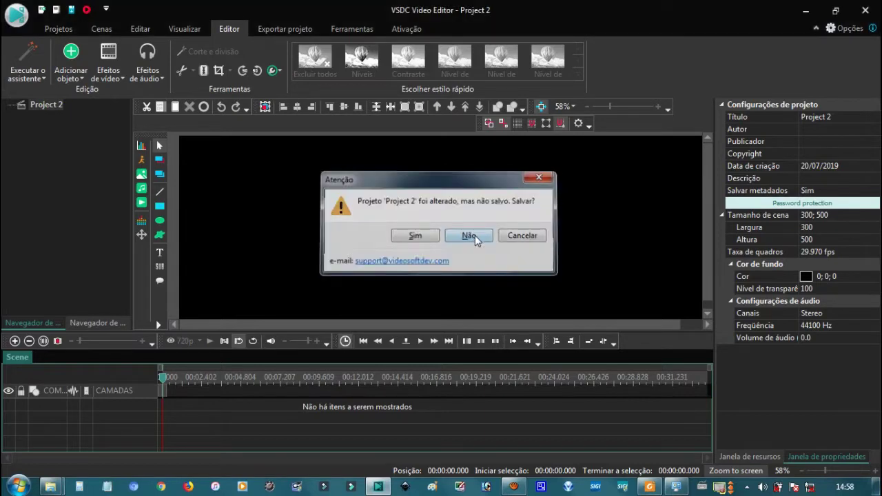
click(475, 234)
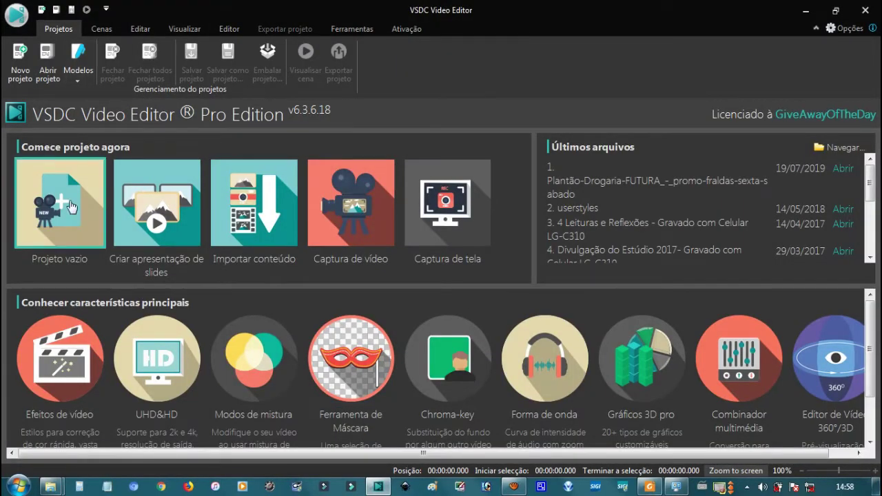
Start a new blank project and set its resolution to HD 1280x720 (16:9)
click(72, 207)
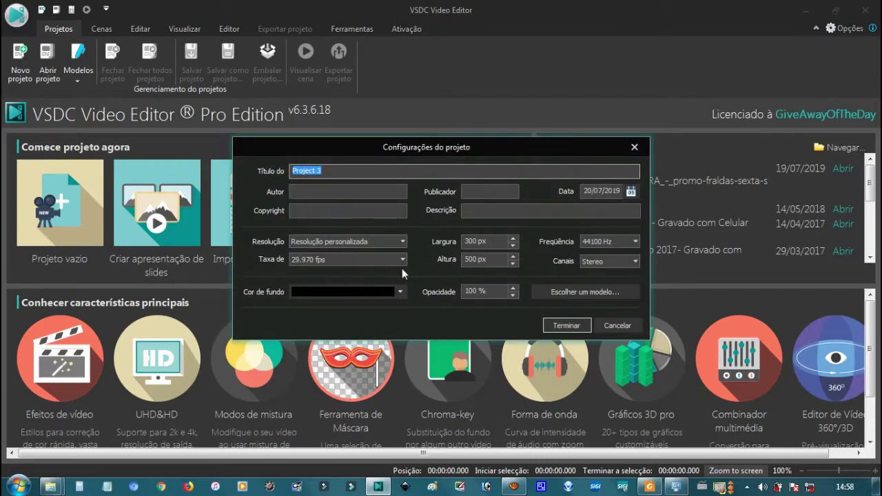
click(402, 242)
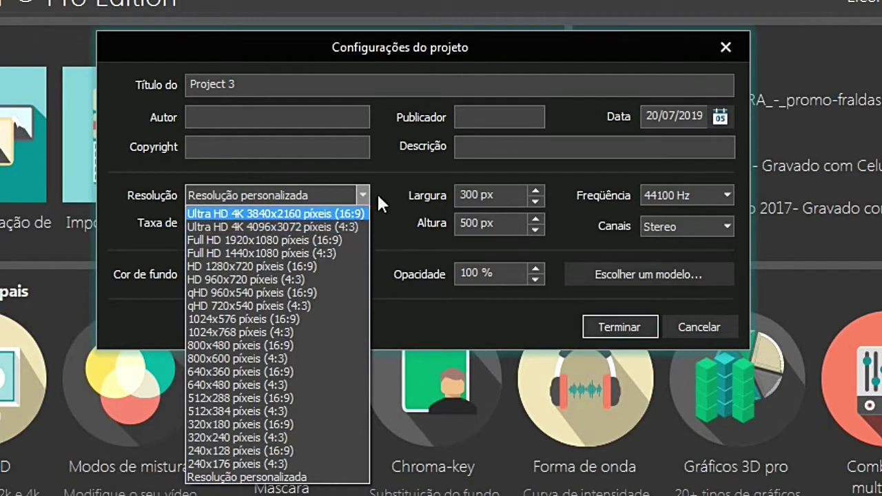
click(273, 271)
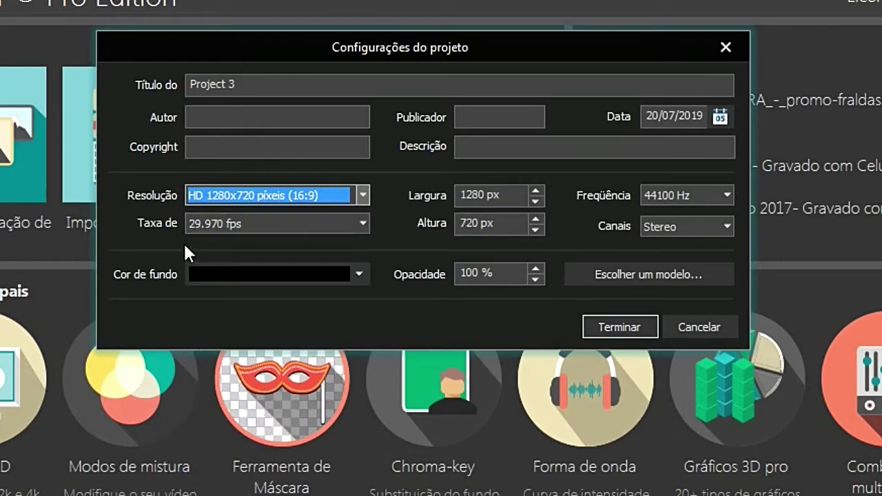
Examine the available frame rates and audio frequencies, keeping 29.970 fps and 44100 Hz
click(367, 224)
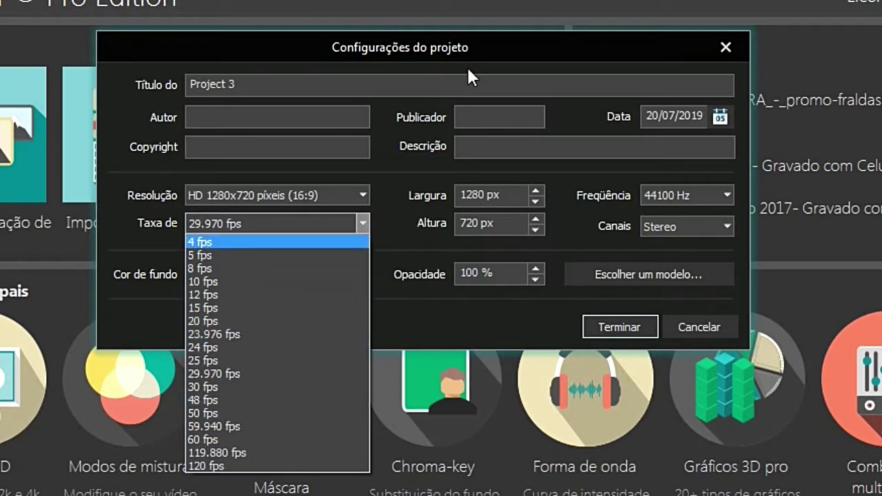
click(140, 234)
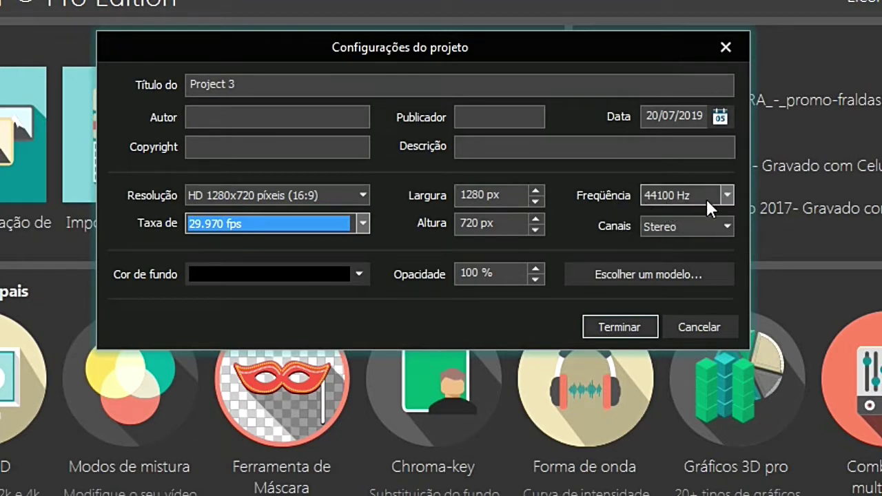
click(732, 192)
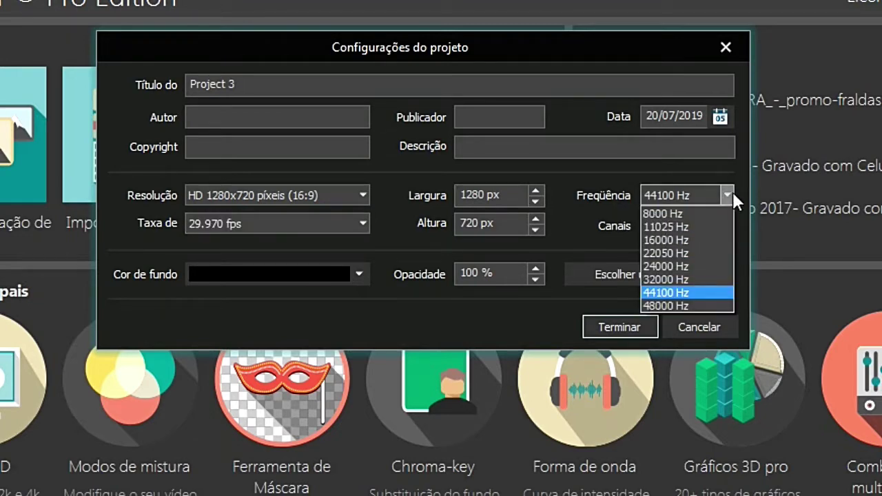
click(637, 49)
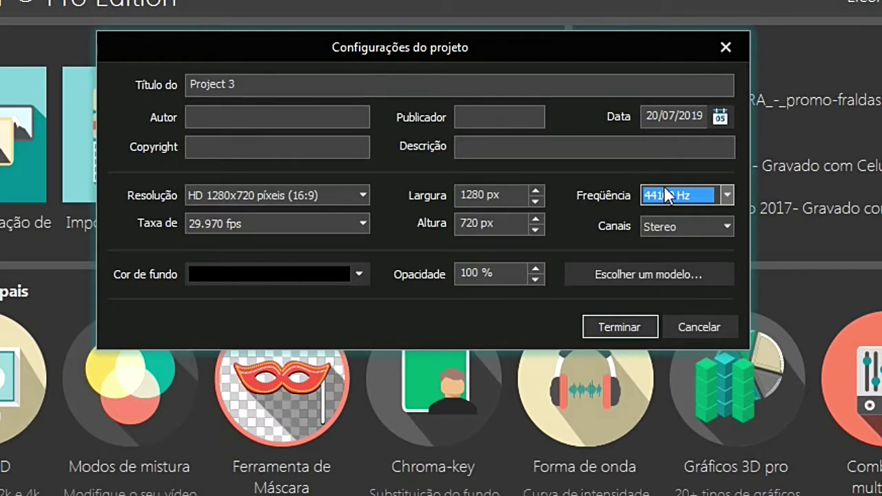
View the template chooser for the new project, dismiss its store promotion, and close it without applying a template
click(672, 280)
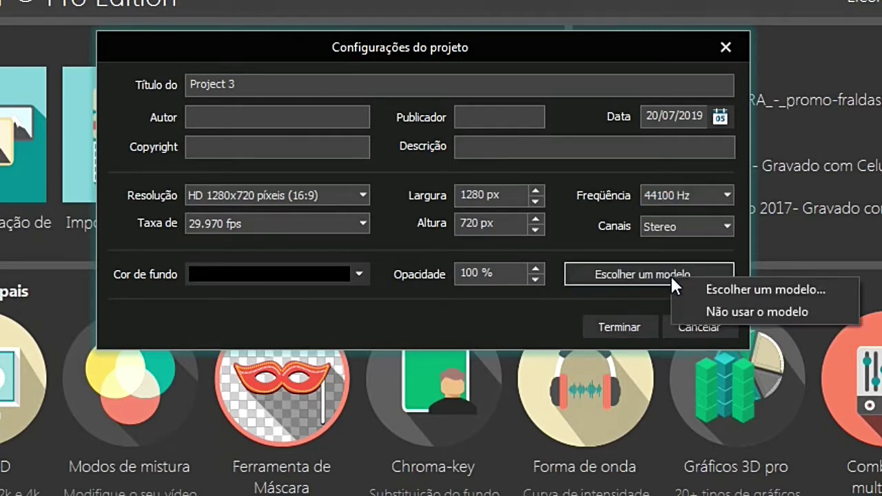
click(820, 287)
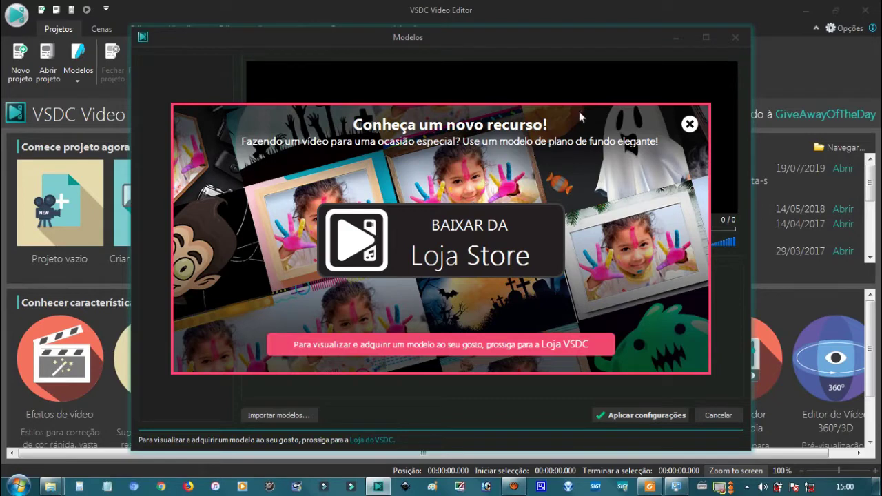
click(689, 124)
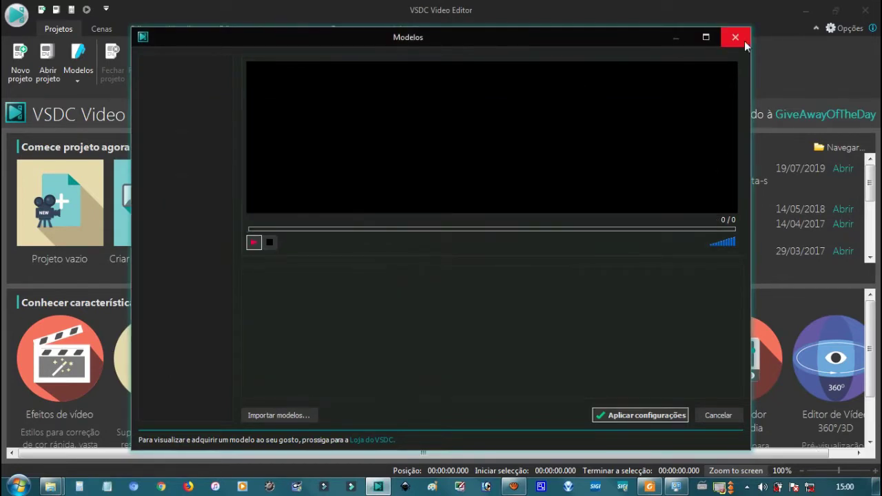
click(735, 38)
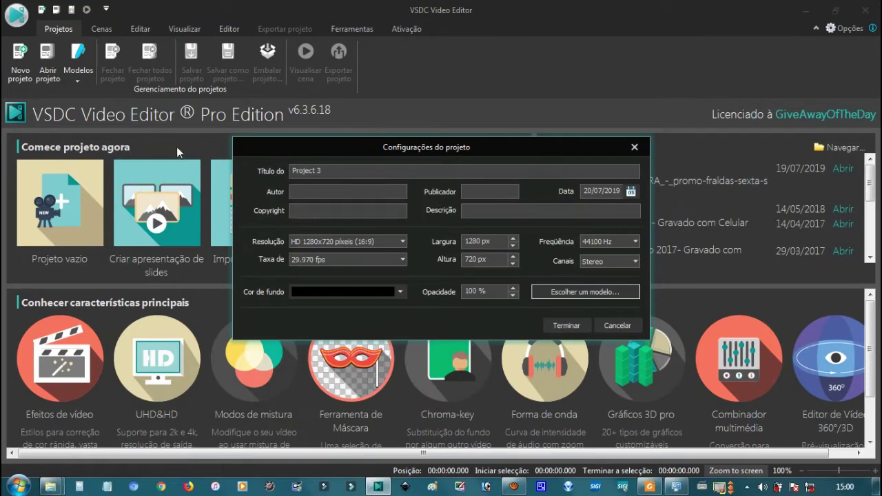
Title the project "Teste VSDC Timeline" and enter the author's full name
drag(348, 170, 259, 167)
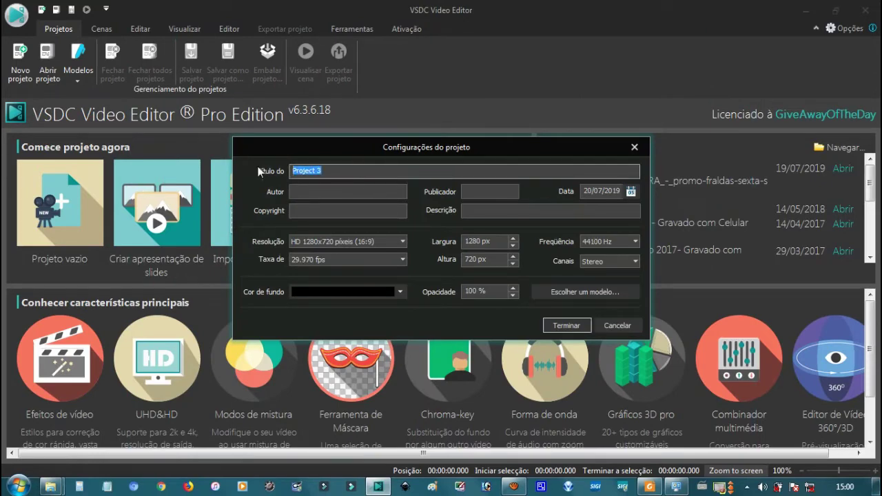
text(Testre)
key(BackSpace)
text(stre)
key(BackSpace)
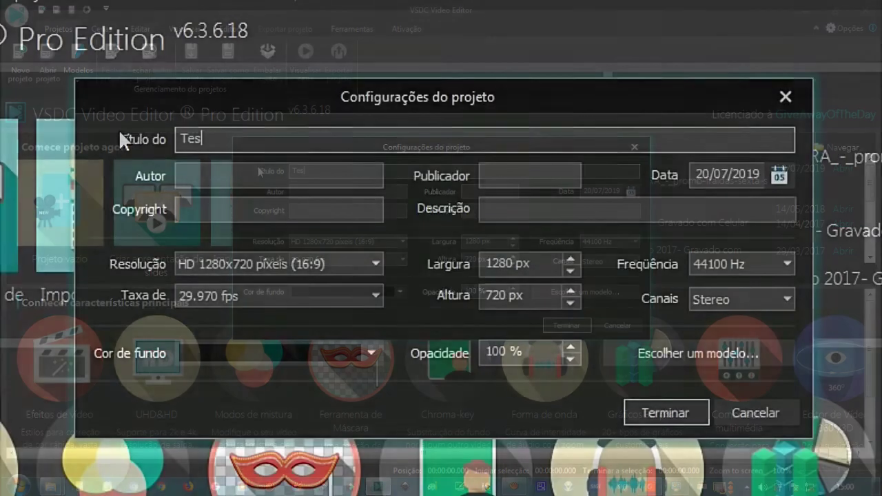
text(te VSDC)
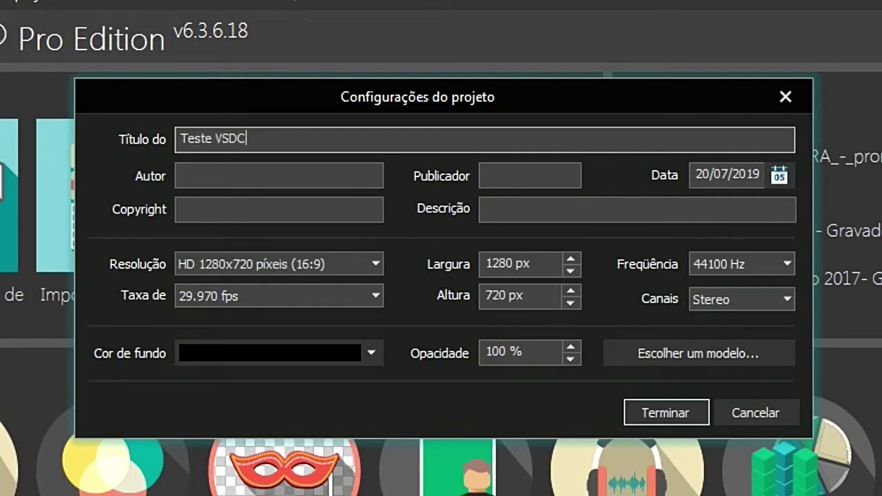
text( Timeline)
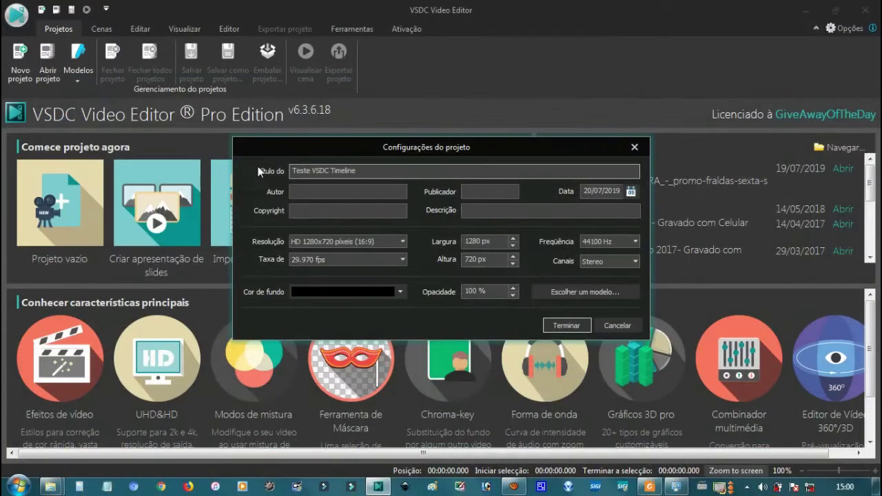
click(347, 192)
text(Fernando Magaldi)
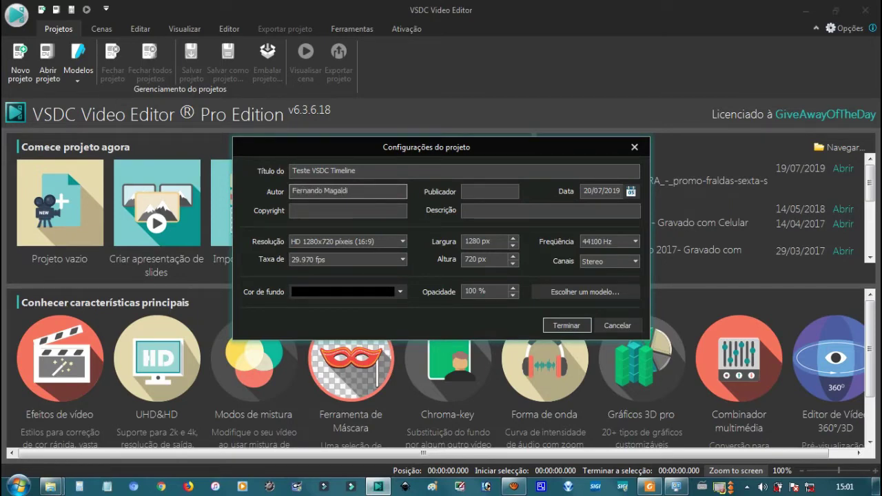
Enter the publisher's first name in the project settings, leaving the copyright blank
key(Tab)
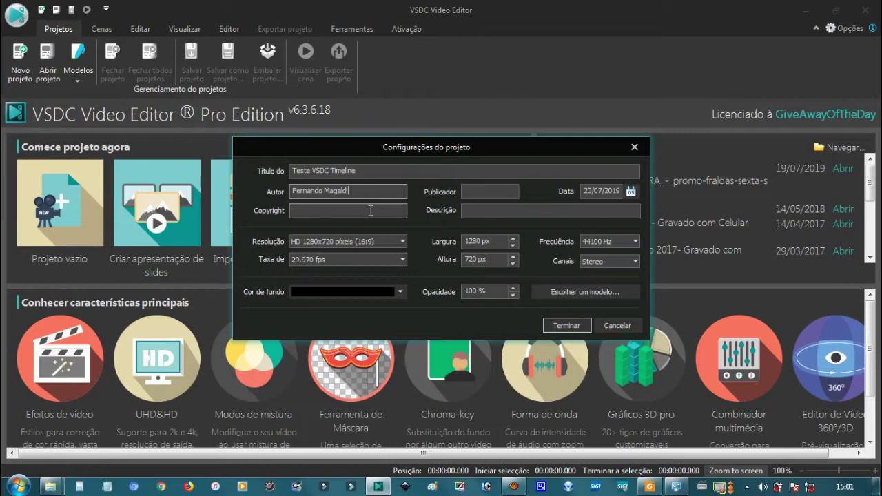
click(499, 191)
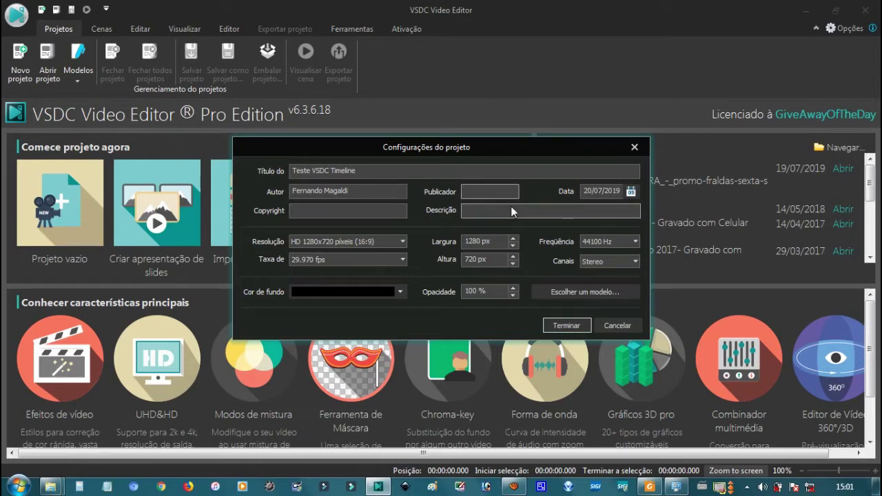
text(Fernando)
Describe the project as "Este é um projeto de teste para o YouTube" and finish creating it
click(503, 211)
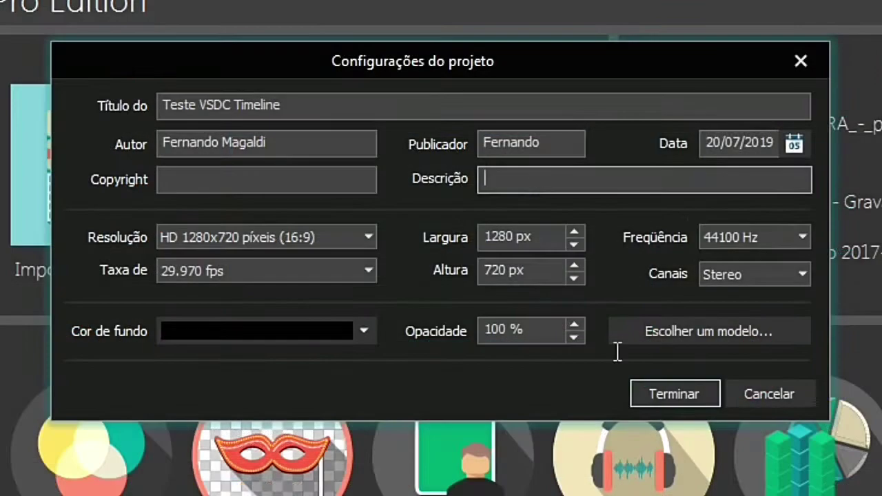
text(Este é um )
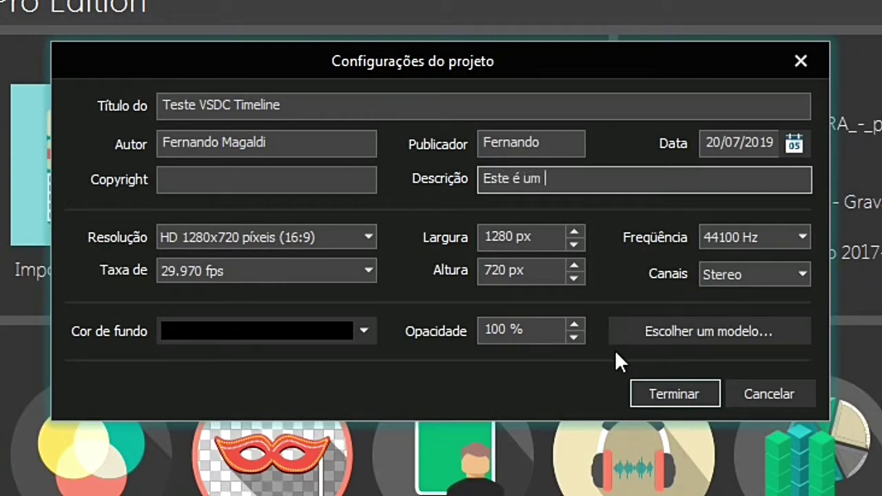
text(projeto de teste)
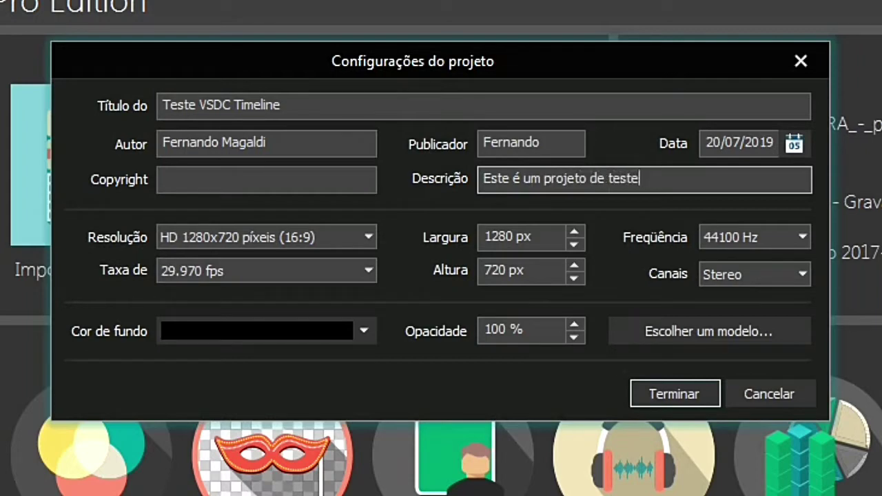
text( para o)
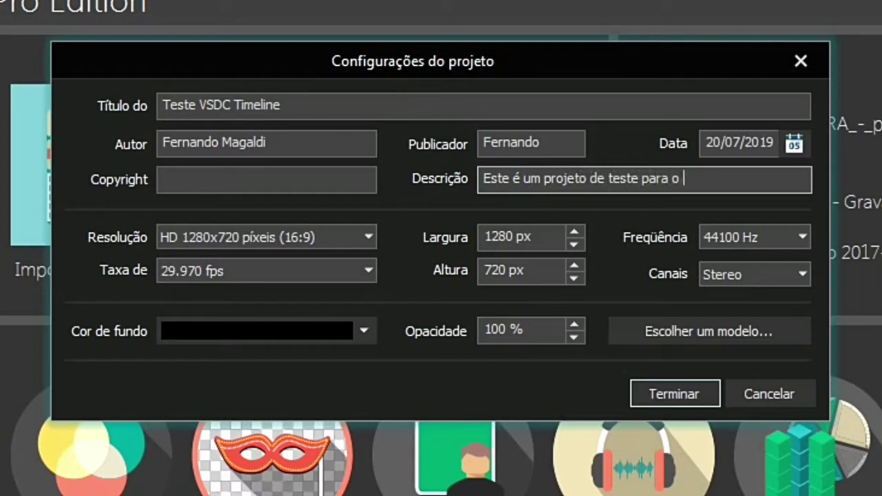
text( YouTube)
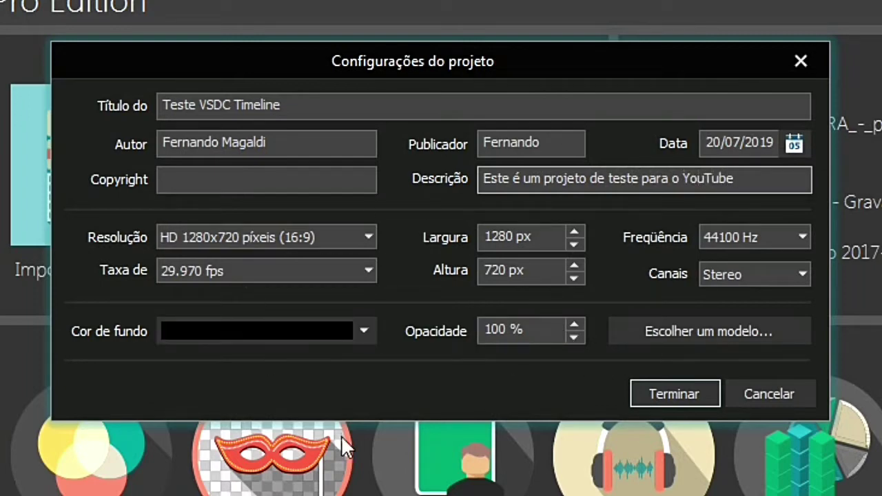
click(710, 393)
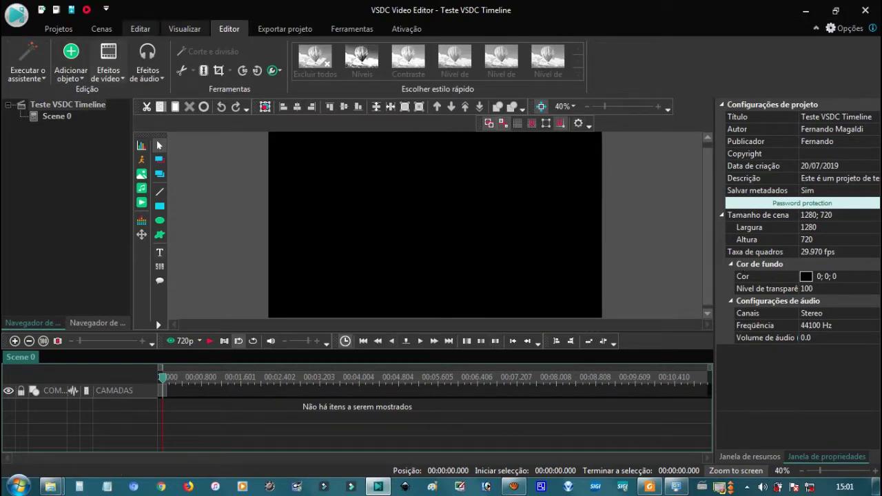
Examine the project management commands and the file types offered for packaging the project, dismissing the save dialog without saving
click(59, 31)
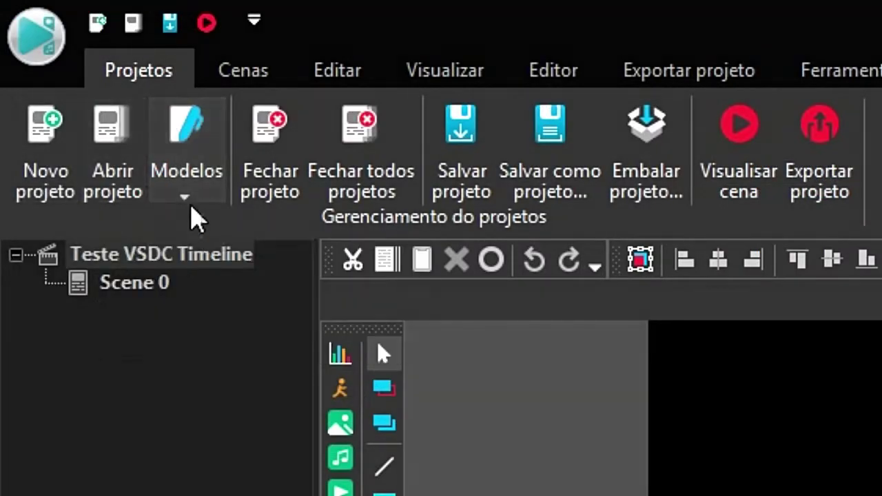
click(192, 200)
click(191, 201)
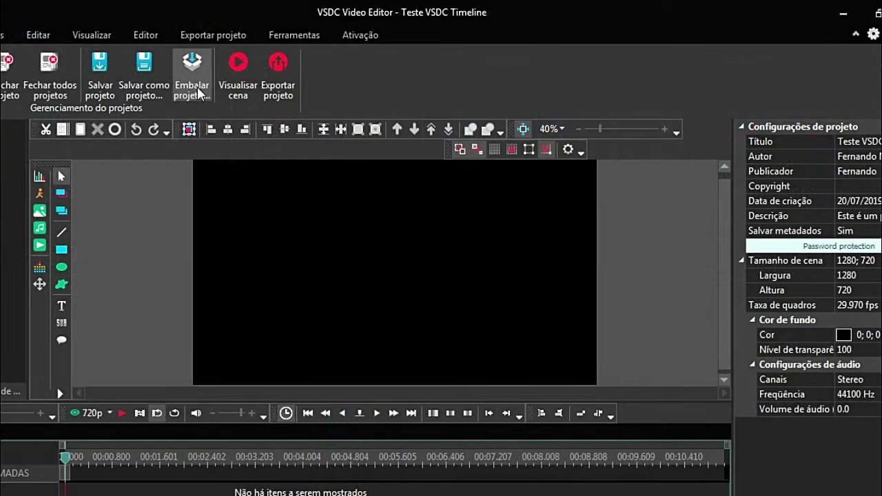
click(197, 94)
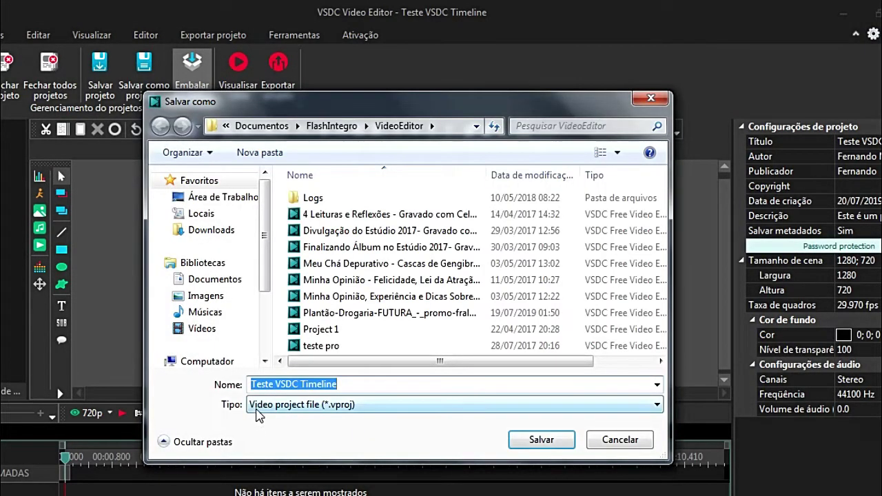
click(656, 405)
click(648, 416)
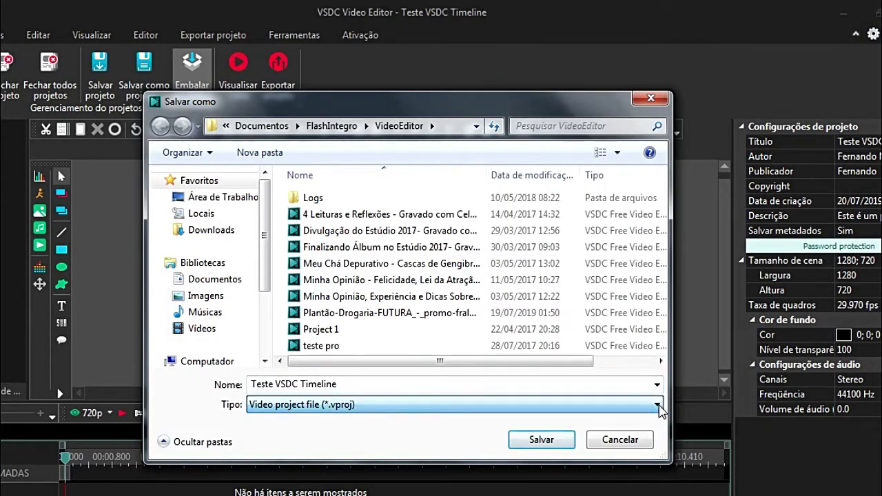
click(620, 439)
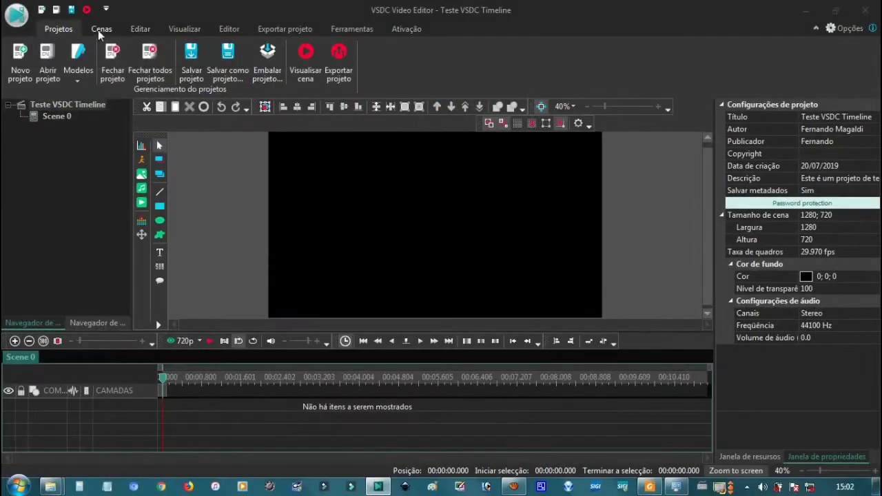
Examine the scene management commands, the editing commands and the available layout tools
click(98, 30)
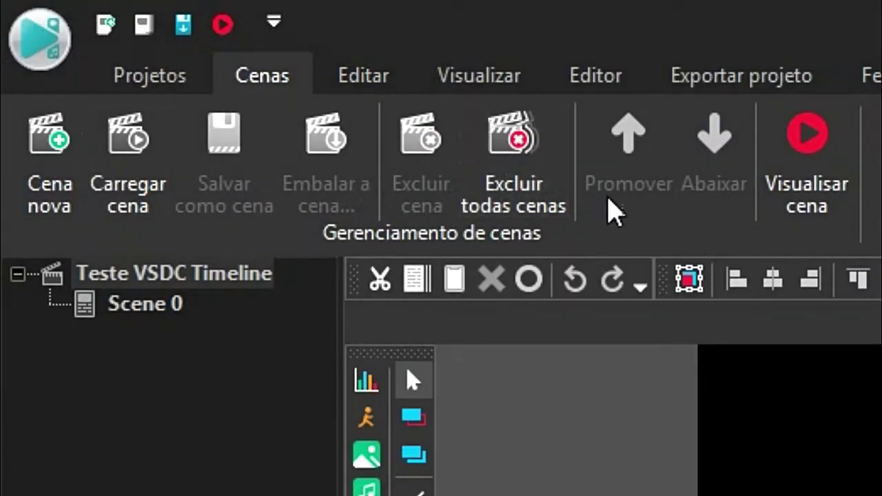
click(379, 84)
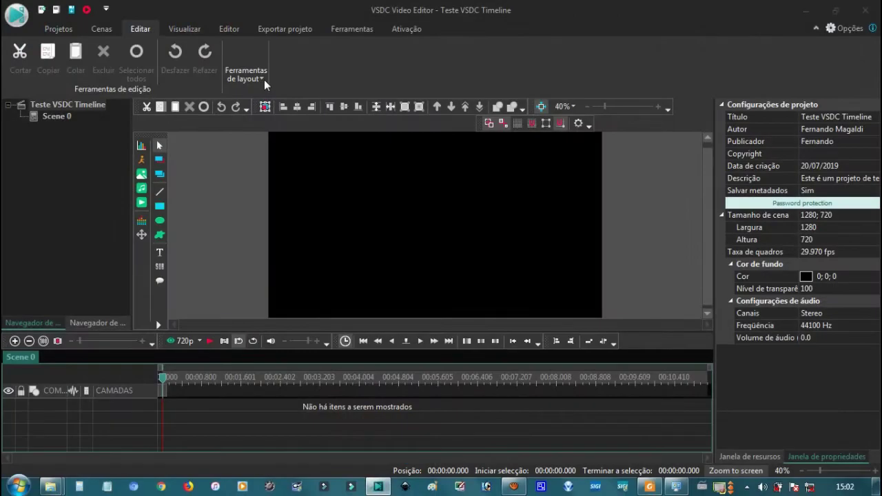
click(678, 202)
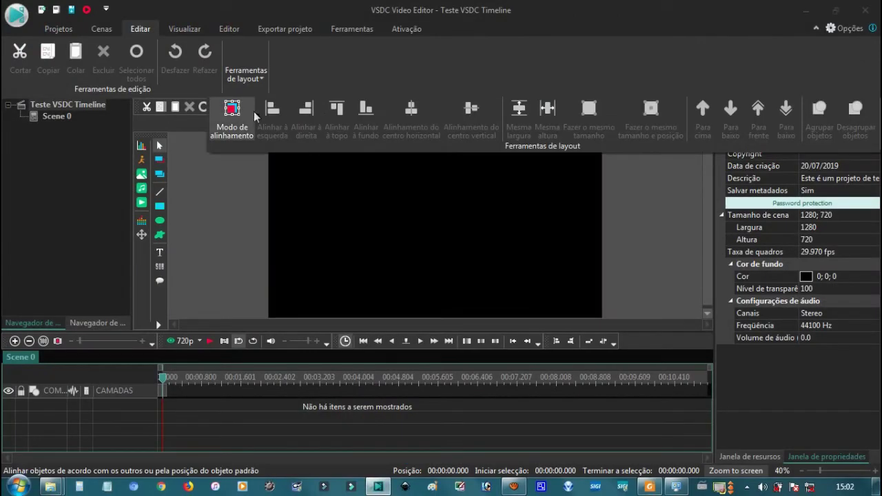
click(242, 196)
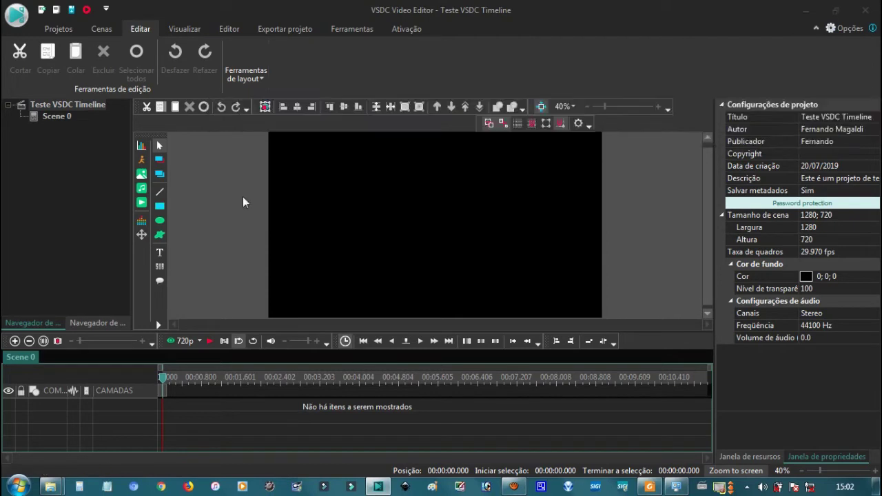
Show the title captions of the project navigator, object navigator and properties windows
click(191, 31)
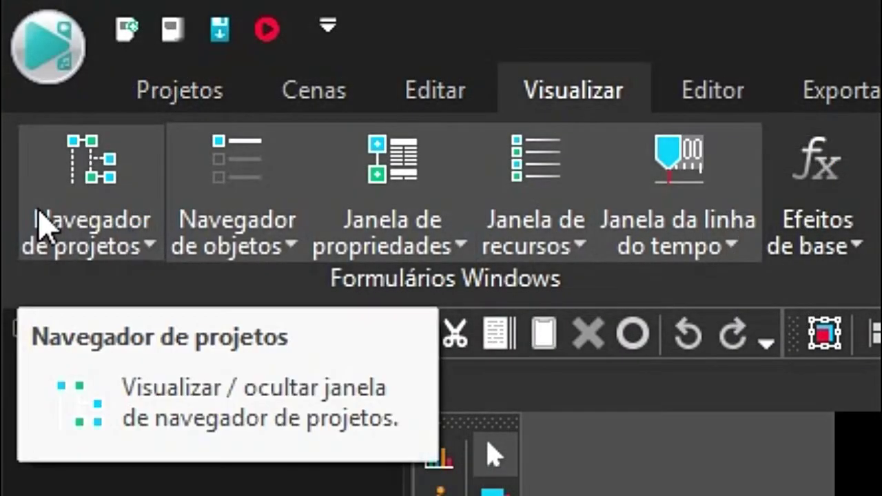
click(146, 248)
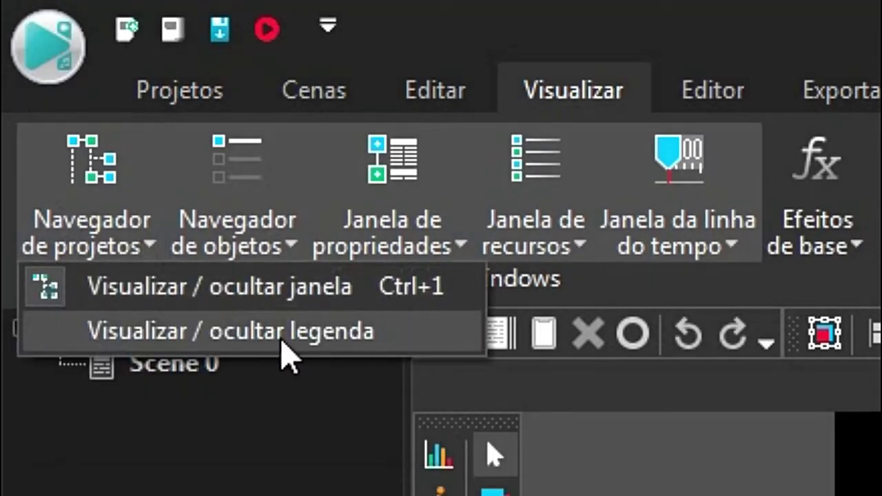
click(221, 346)
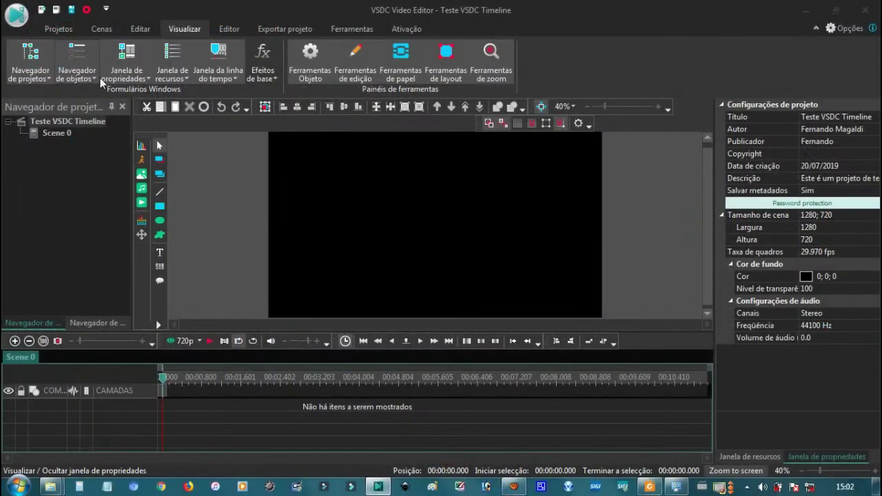
click(291, 245)
click(119, 108)
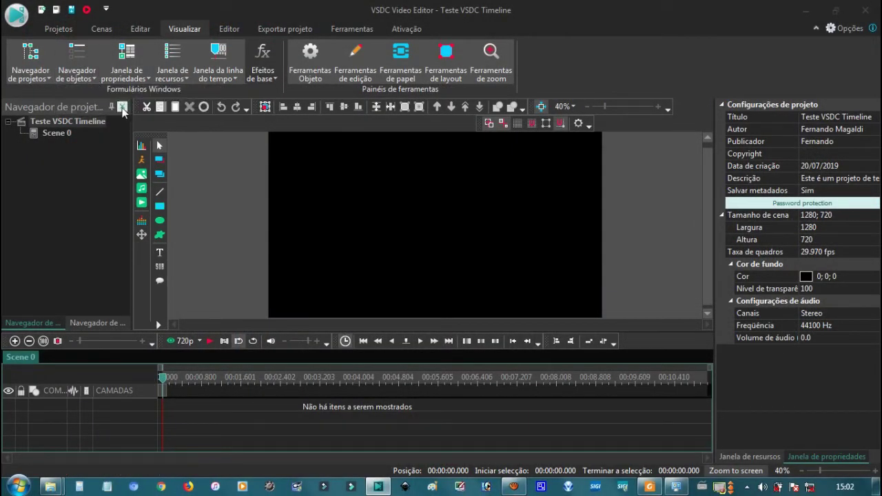
click(144, 79)
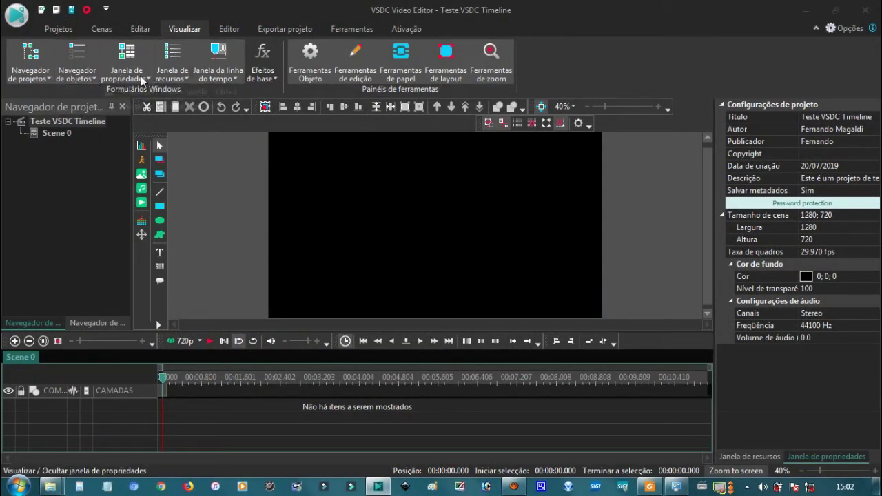
click(150, 104)
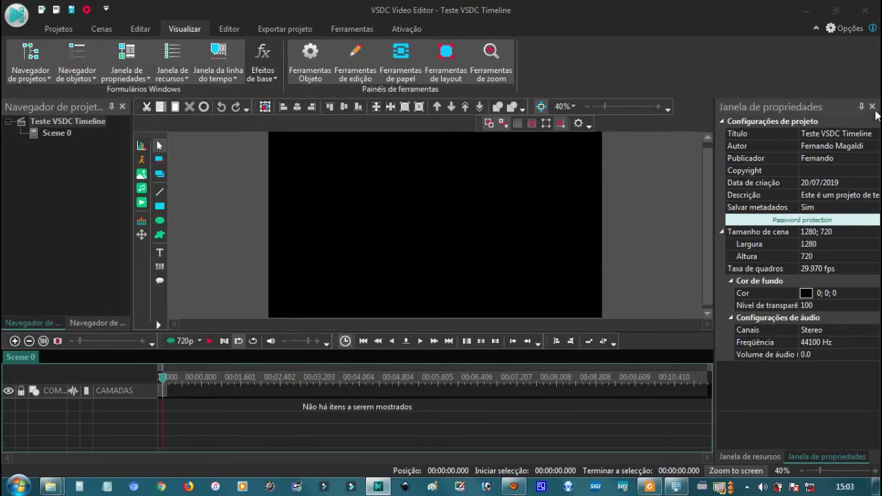
Show the title captions of the resources, timeline and basic effects windows
click(186, 78)
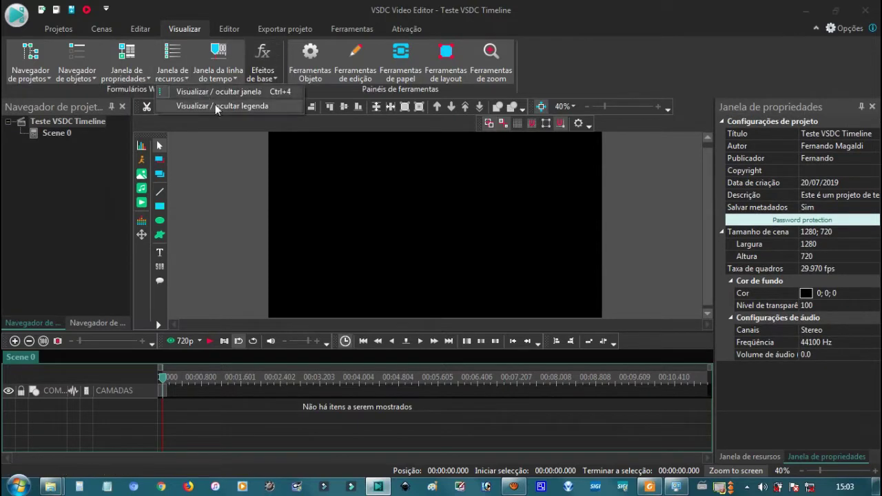
click(203, 108)
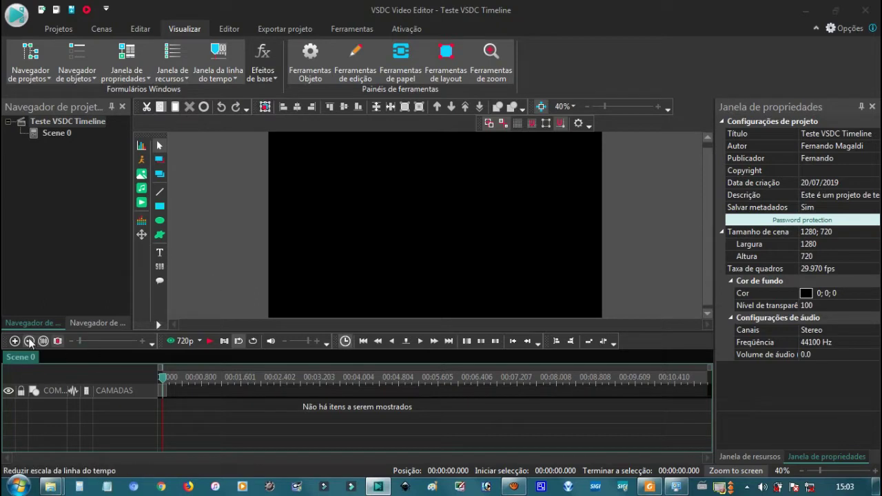
click(235, 79)
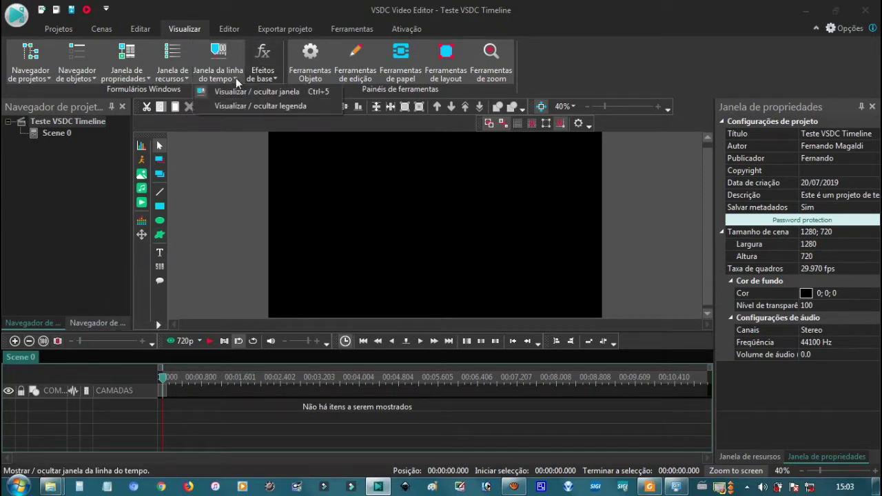
click(219, 105)
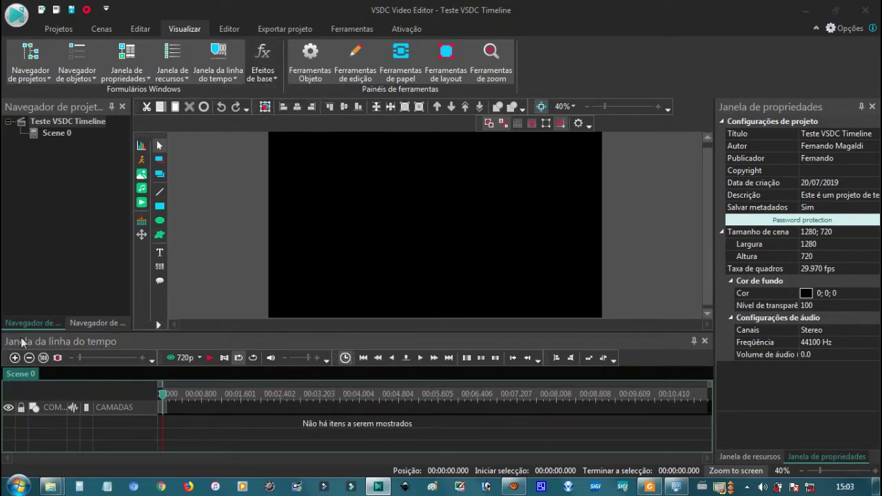
click(275, 78)
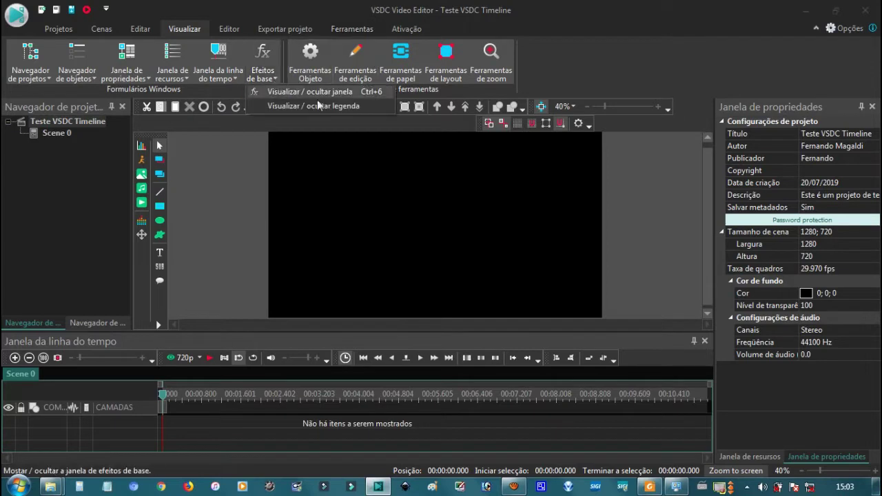
click(311, 104)
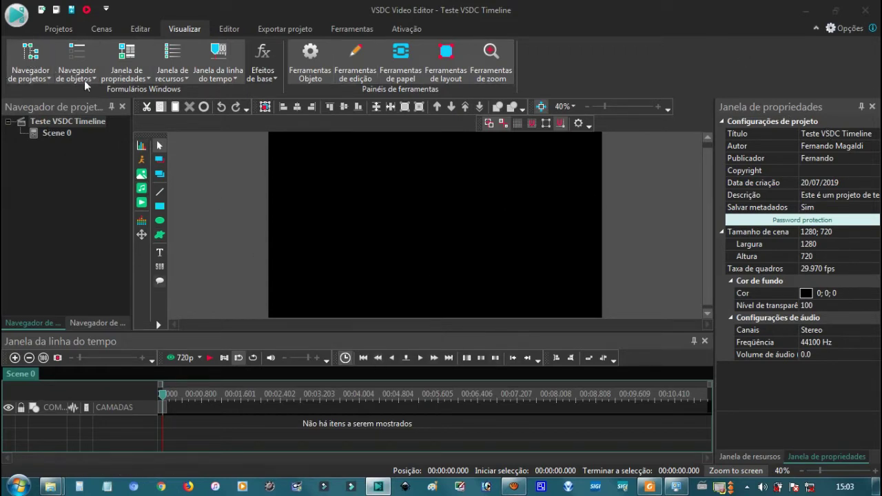
Hide the title captions of the project navigator, object navigator and properties windows
click(46, 76)
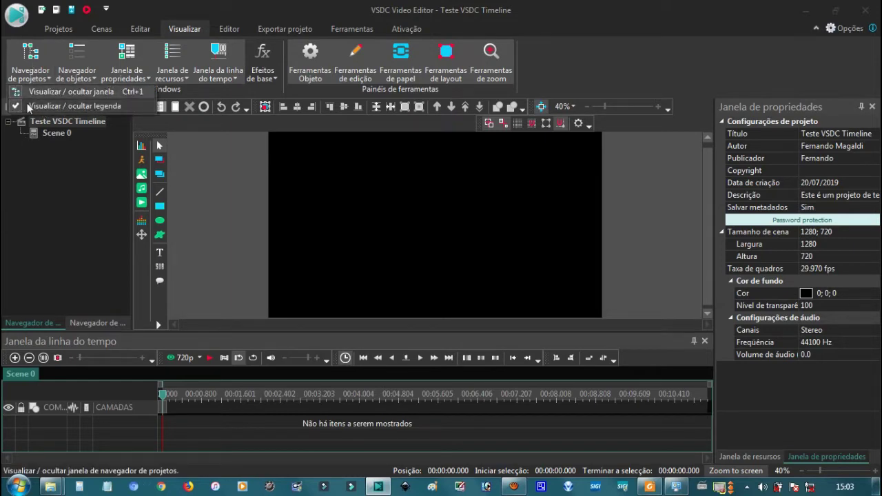
click(76, 108)
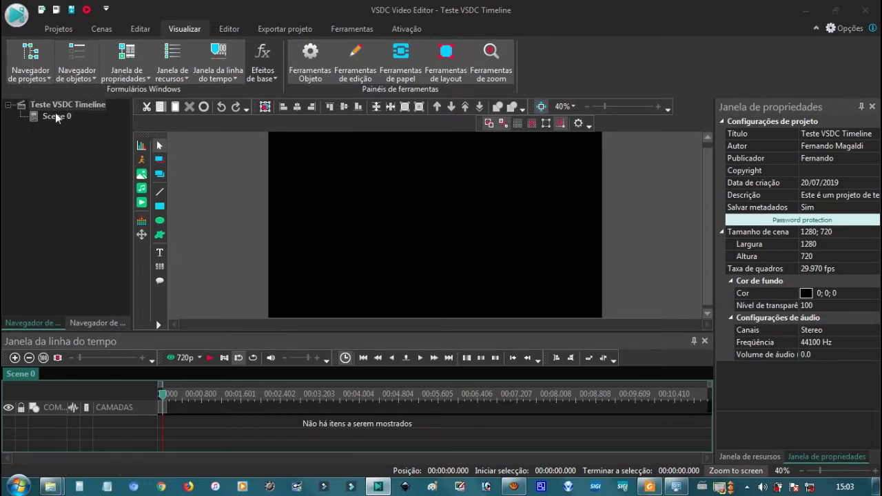
click(77, 76)
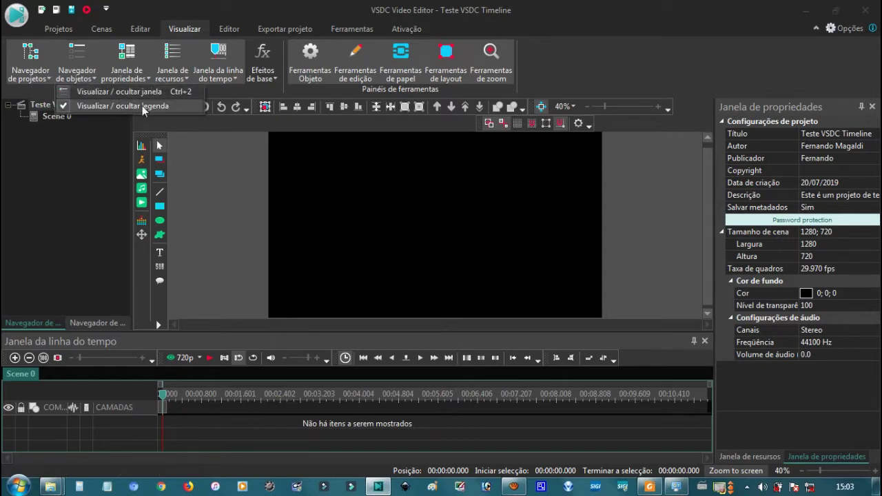
click(142, 106)
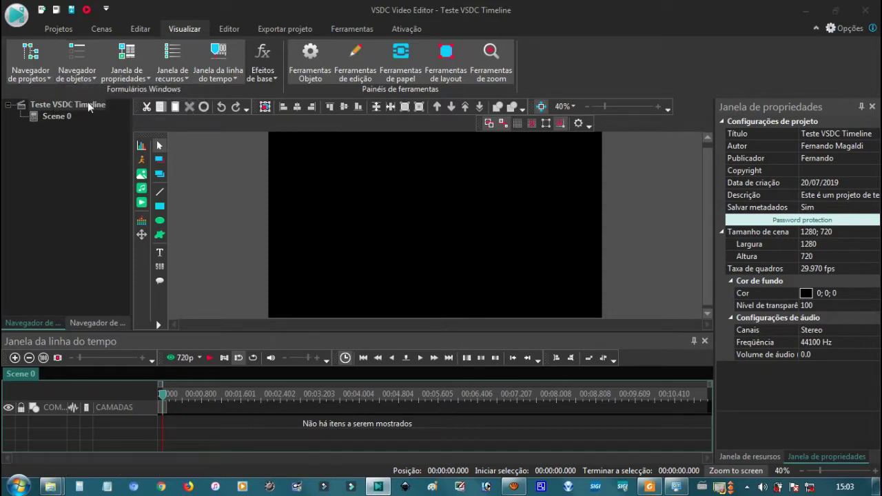
click(145, 80)
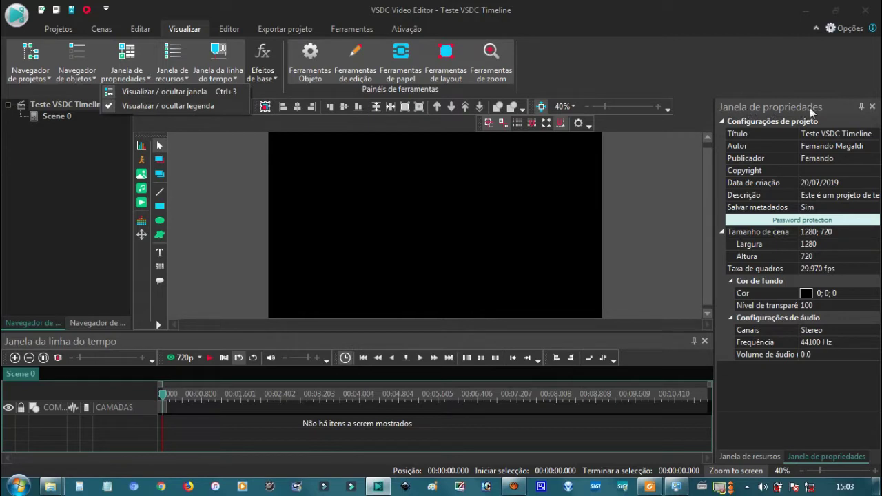
click(163, 107)
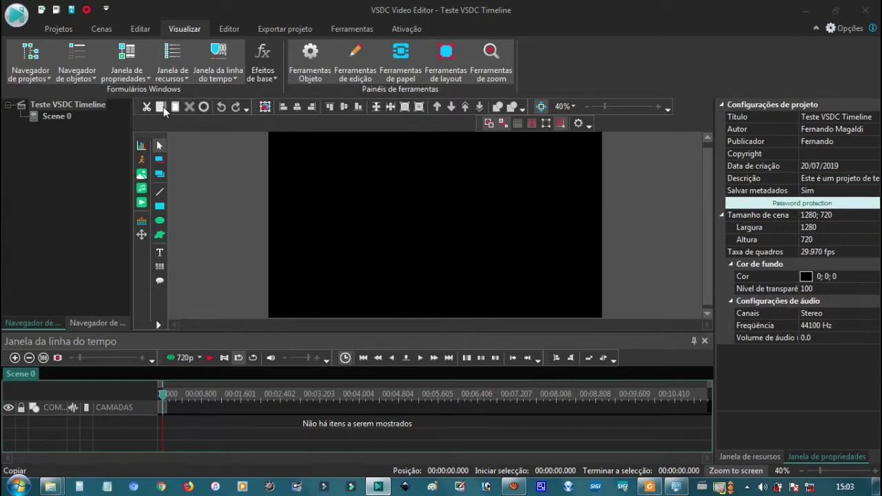
Hide the title captions of the resources and timeline windows and slightly adjust the boundary between the preview area and the timeline
click(174, 74)
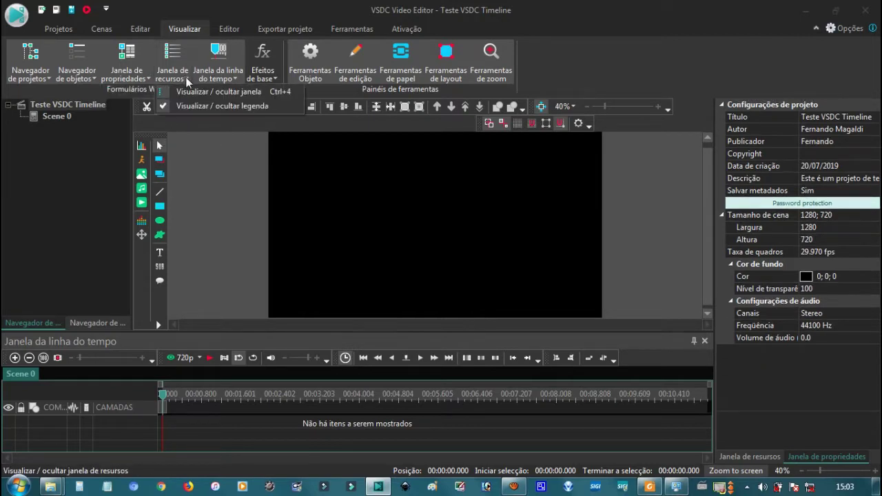
click(230, 106)
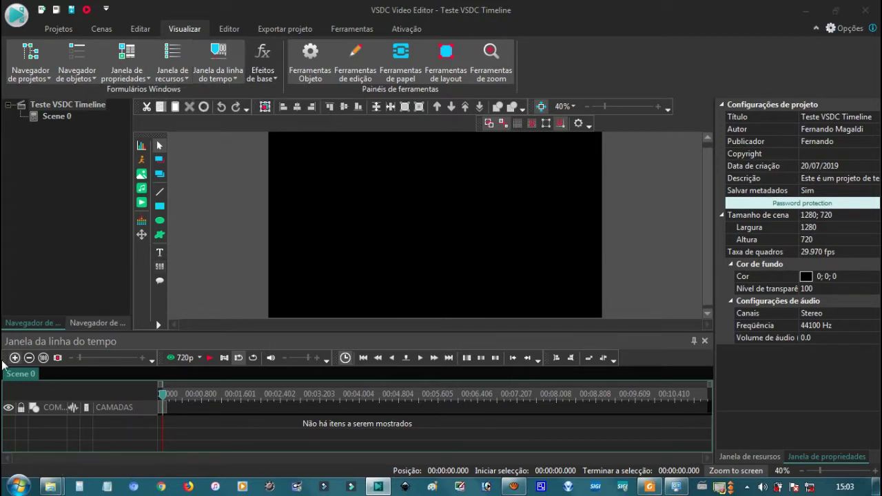
click(235, 75)
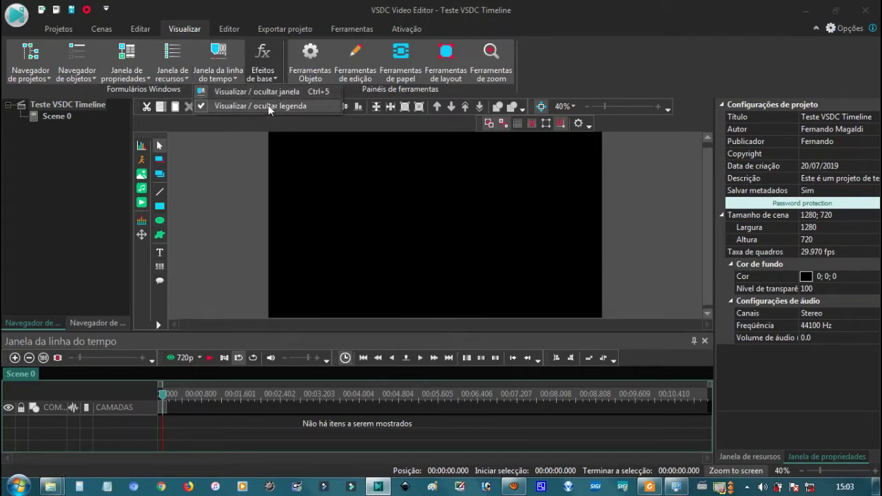
click(222, 106)
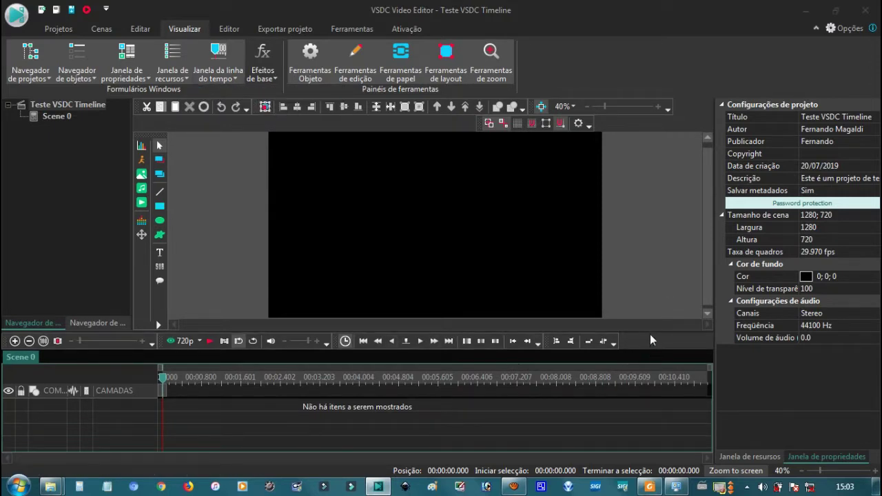
drag(649, 332, 401, 317)
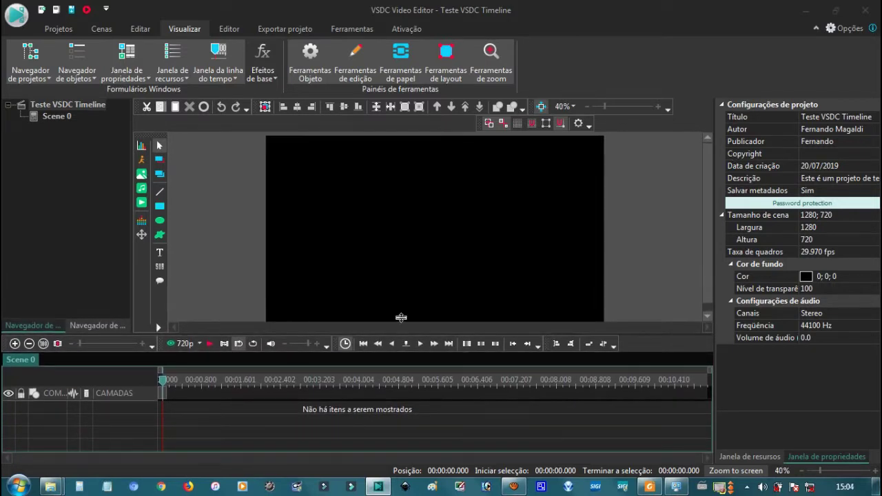
Restore the title captions of the project navigator, object navigator, properties, resources and timeline windows
click(47, 79)
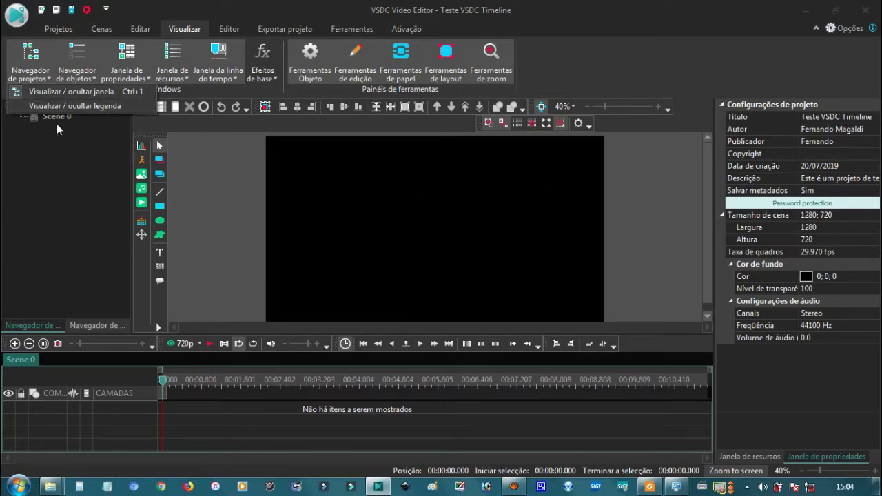
click(103, 105)
click(88, 77)
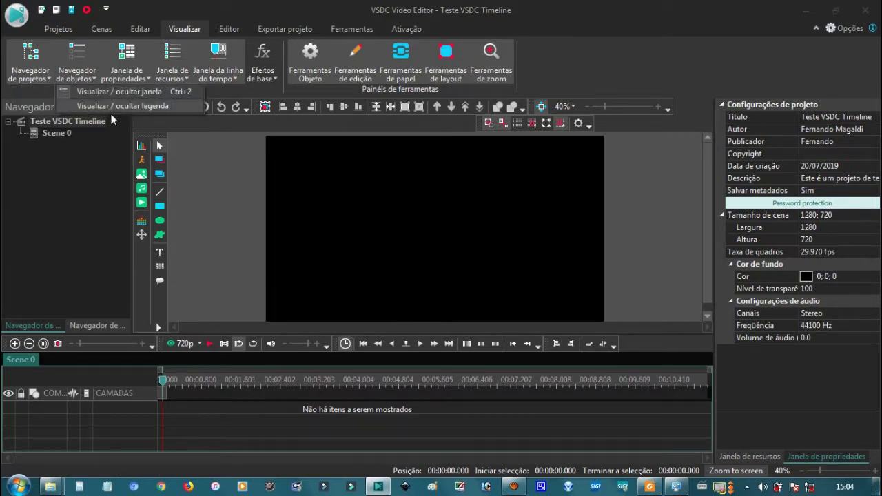
click(107, 107)
click(126, 77)
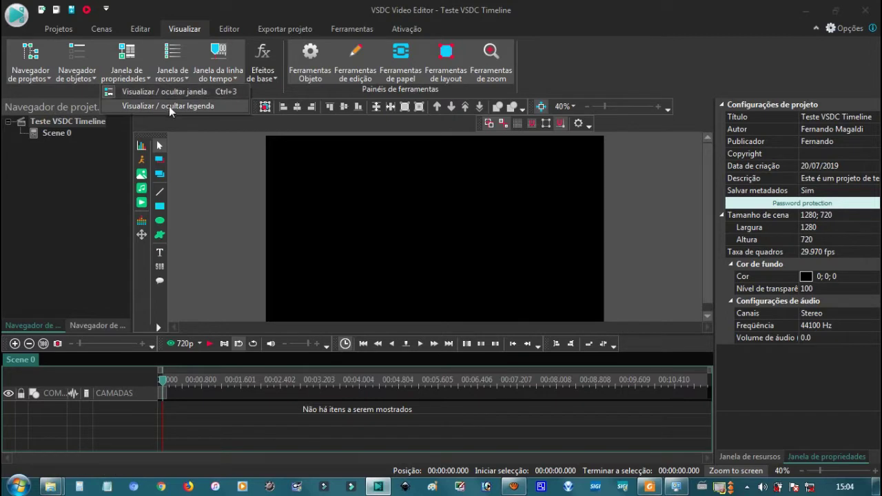
click(169, 107)
click(172, 76)
click(205, 107)
click(228, 80)
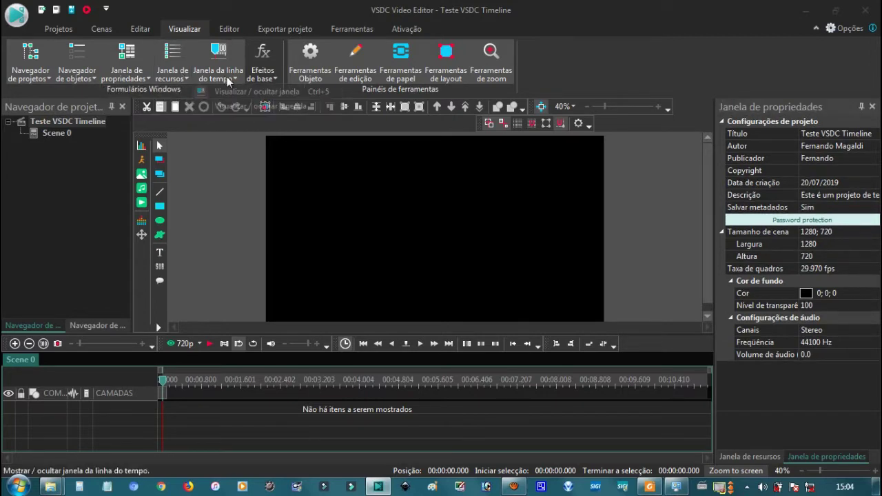
click(260, 107)
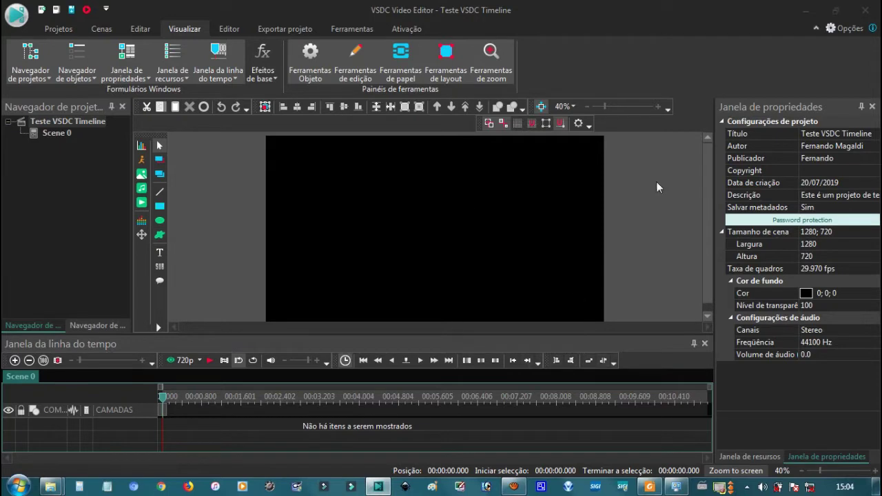
click(81, 206)
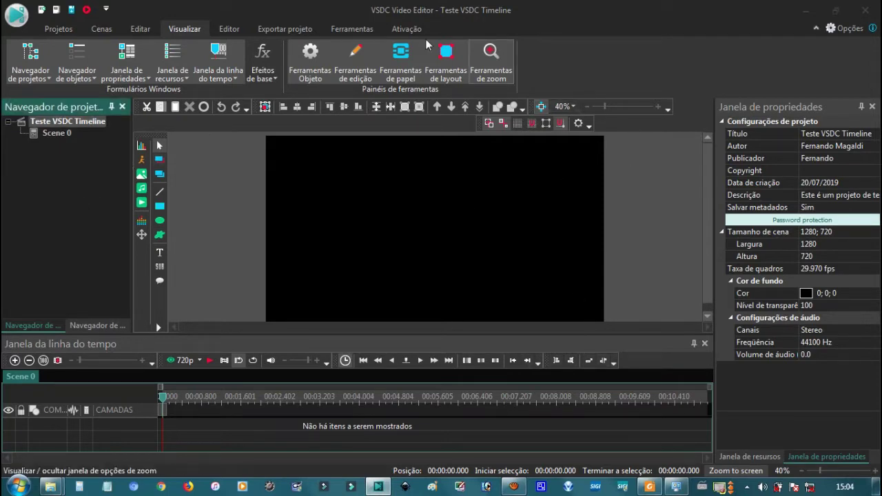
Examine the editor's wizard command and the object types that can be added to the scene
click(229, 31)
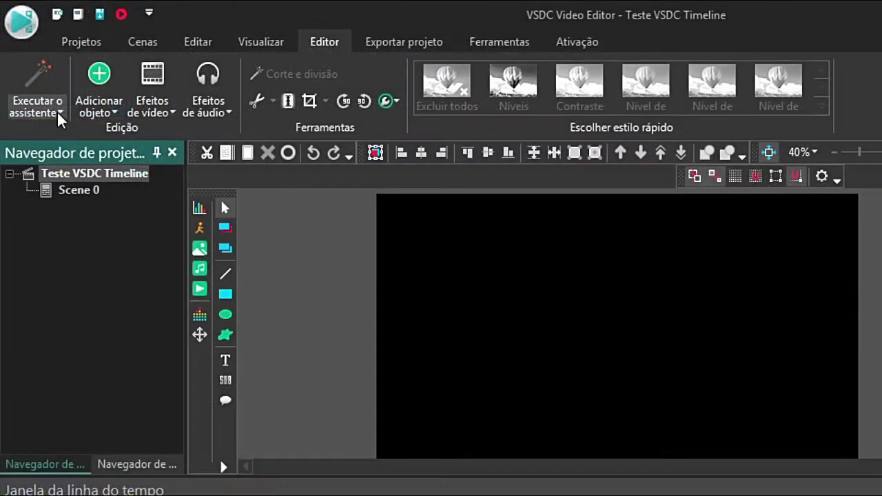
click(43, 78)
click(279, 24)
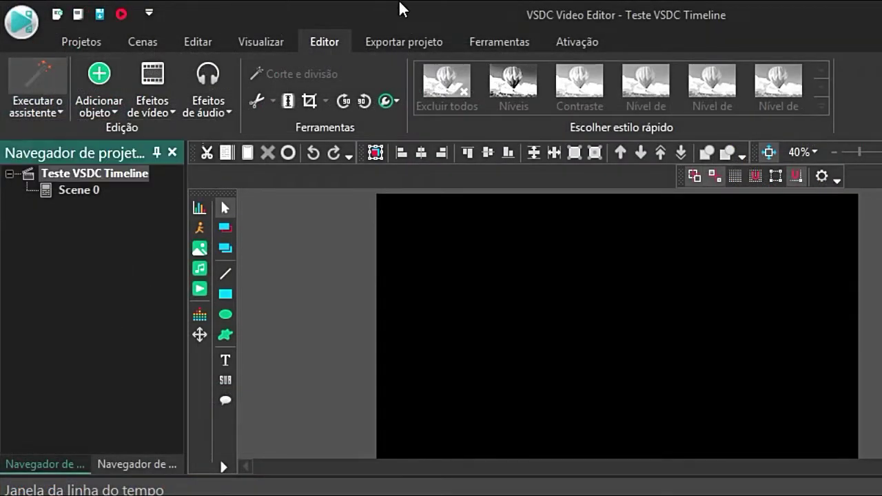
click(113, 112)
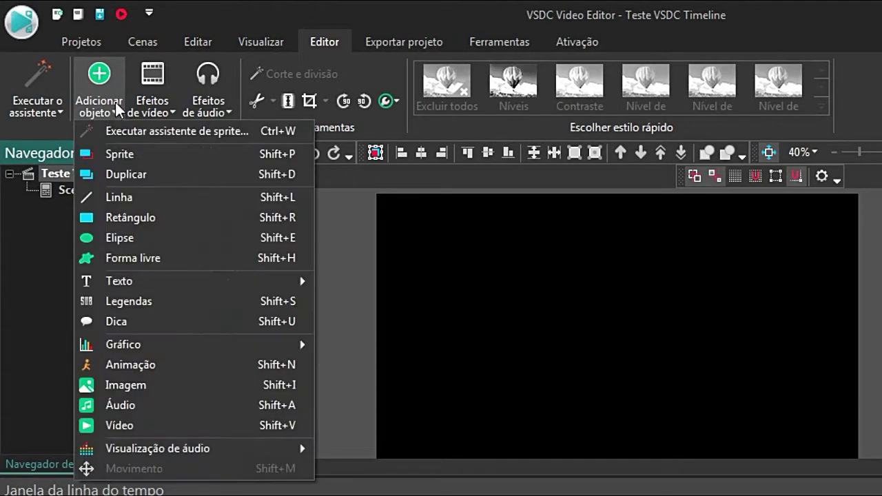
click(221, 199)
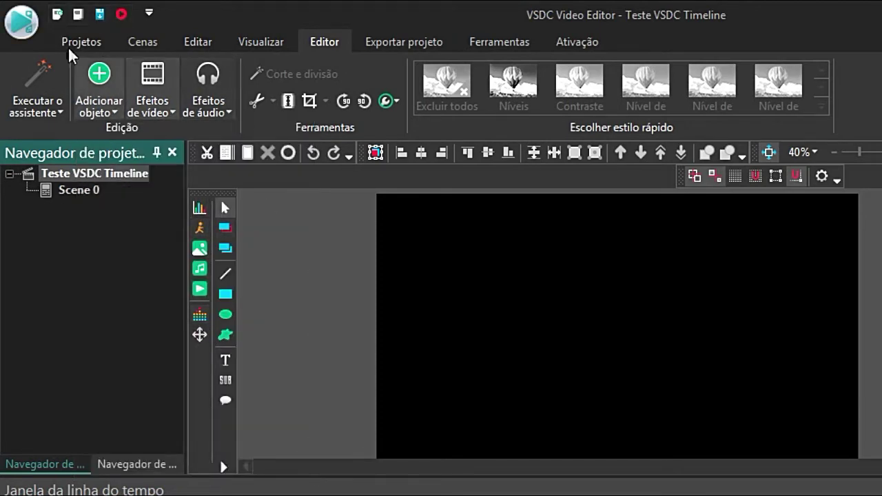
Examine the video effect categories, including transitions, and the audio effect categories, including amplitude
click(171, 109)
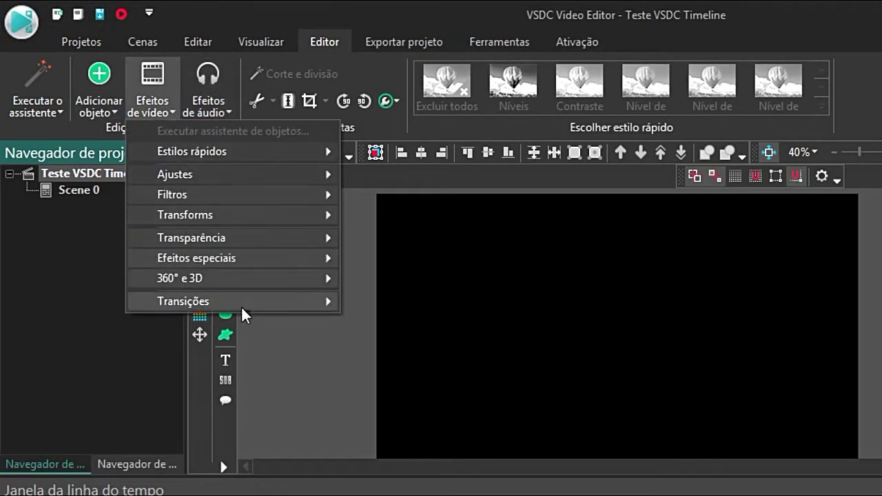
mouse_move(287, 289)
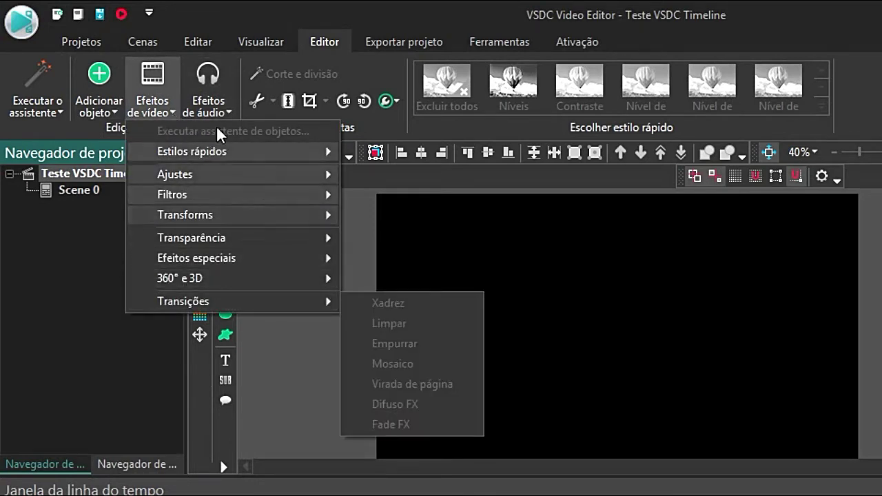
click(152, 89)
click(229, 109)
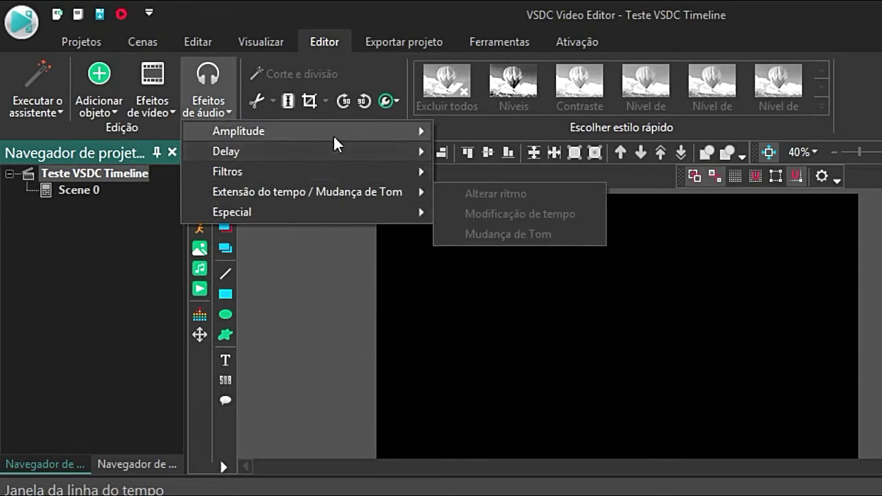
mouse_move(333, 134)
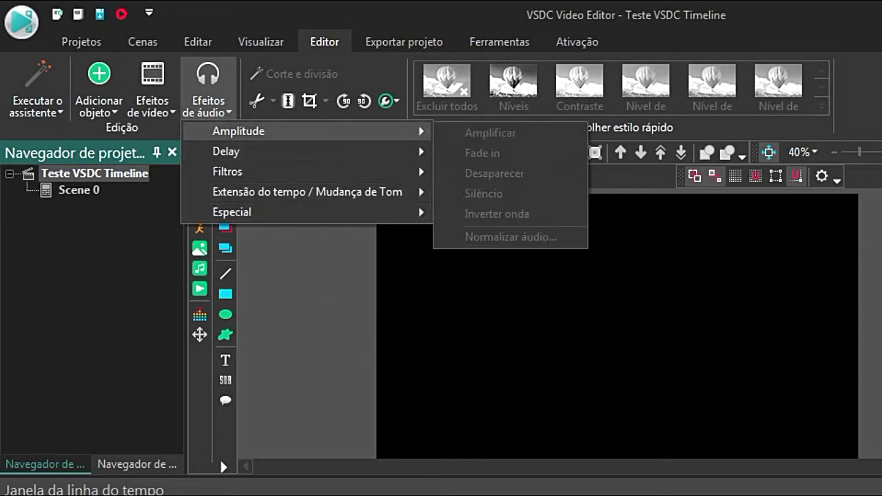
click(219, 68)
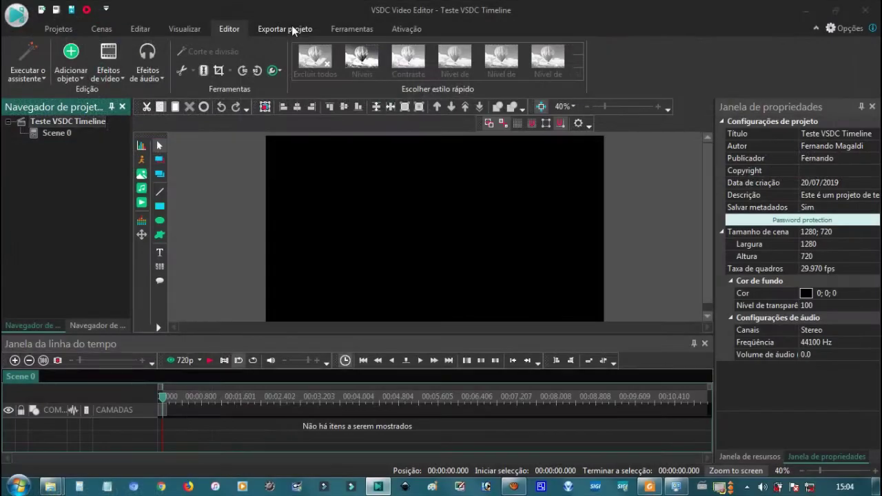
Open the project export settings and review the full list of target players and media devices
click(414, 41)
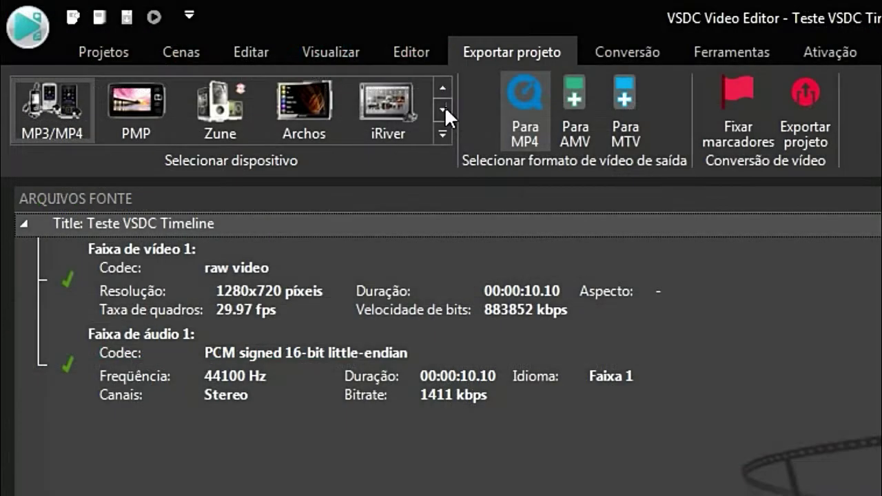
click(246, 60)
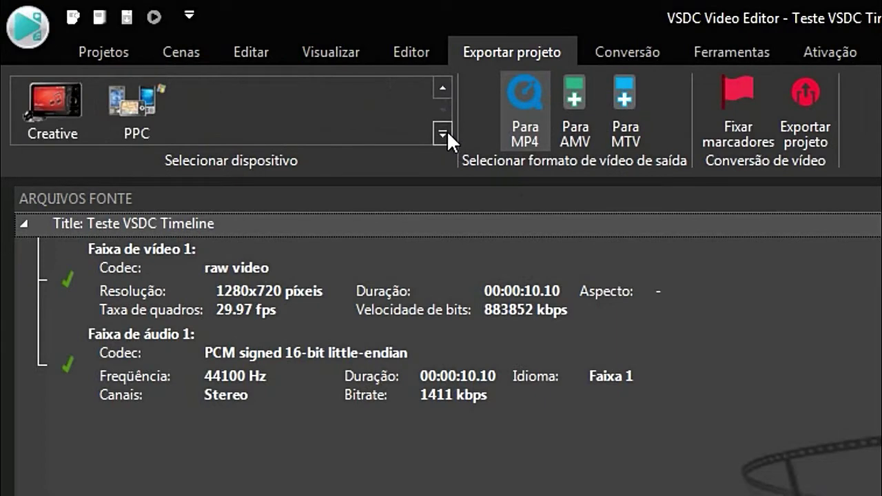
click(444, 133)
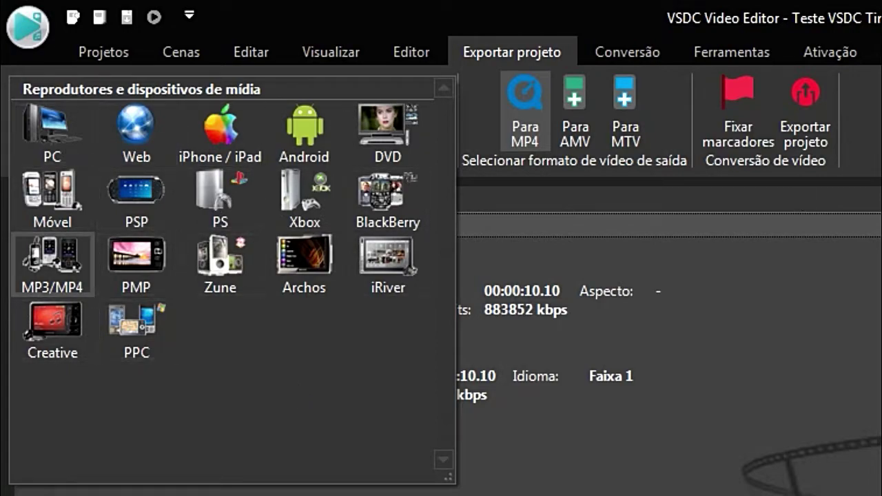
click(453, 492)
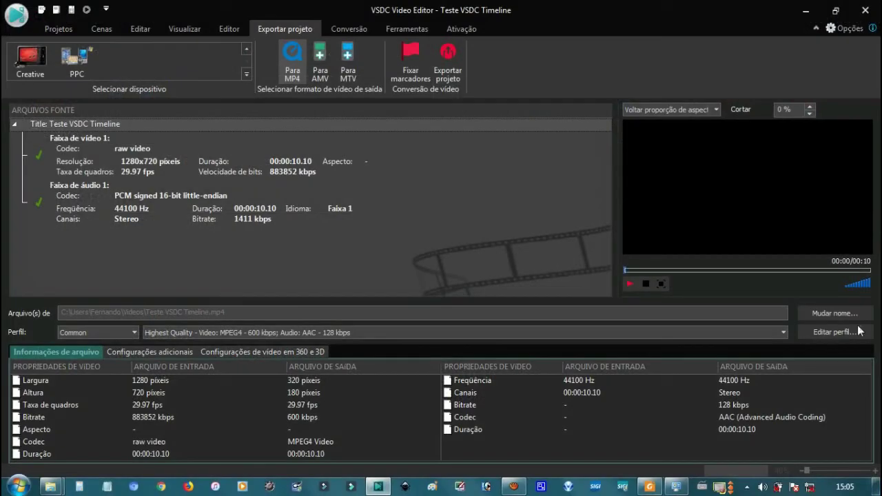
Examine the video codec and bitrate mode options in the MP4 profile editor, close it unchanged and recheck the target device list
click(830, 332)
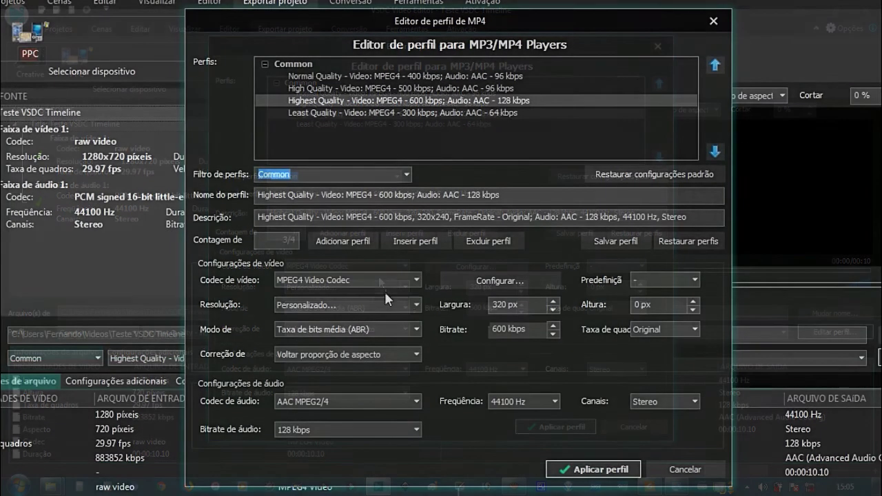
click(416, 280)
click(416, 282)
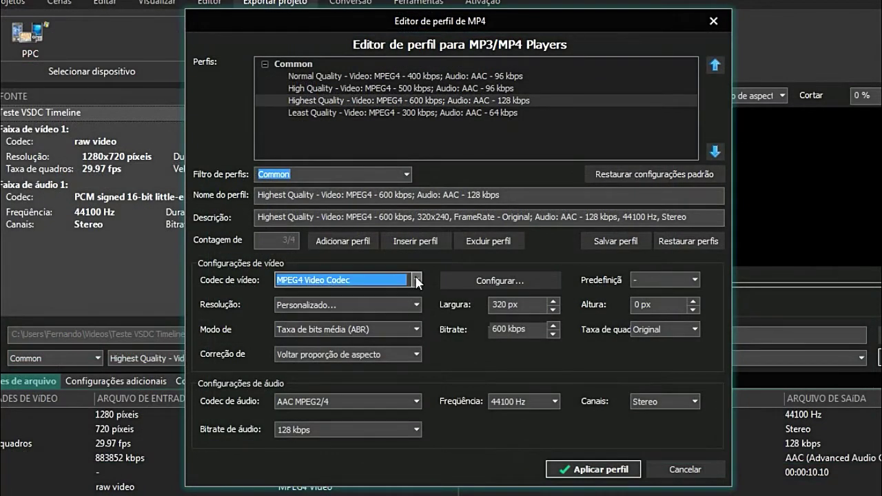
click(417, 329)
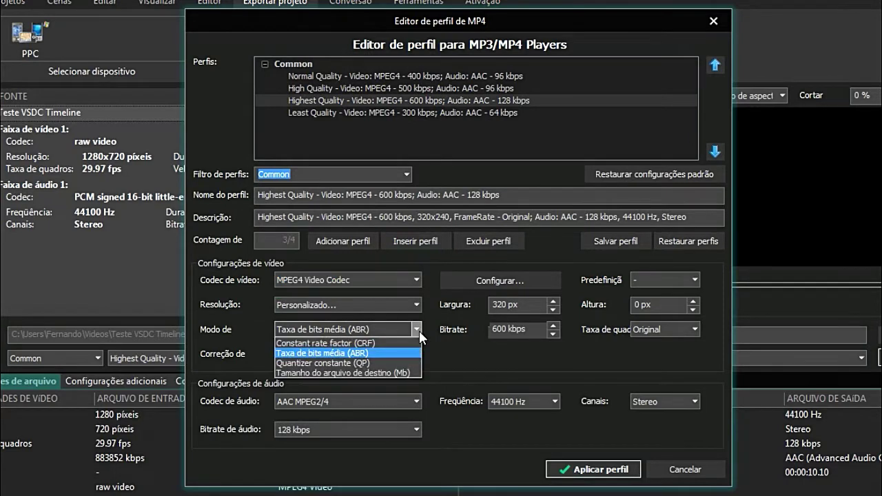
click(417, 329)
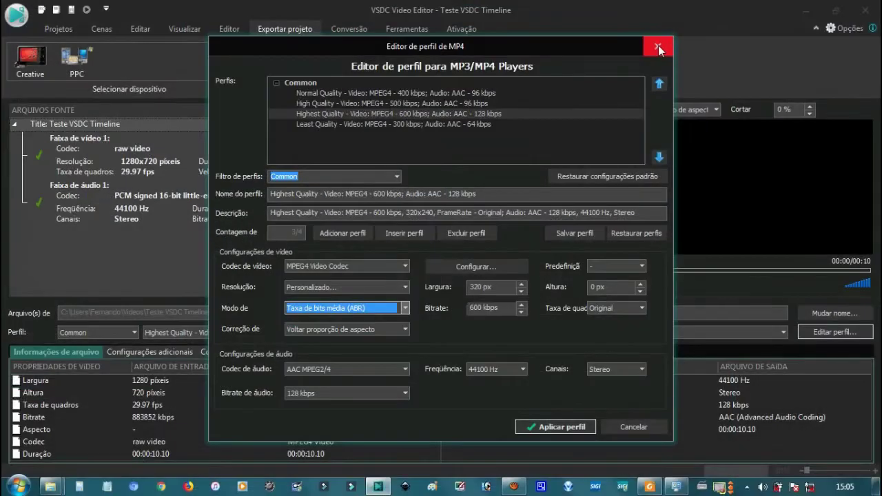
click(658, 46)
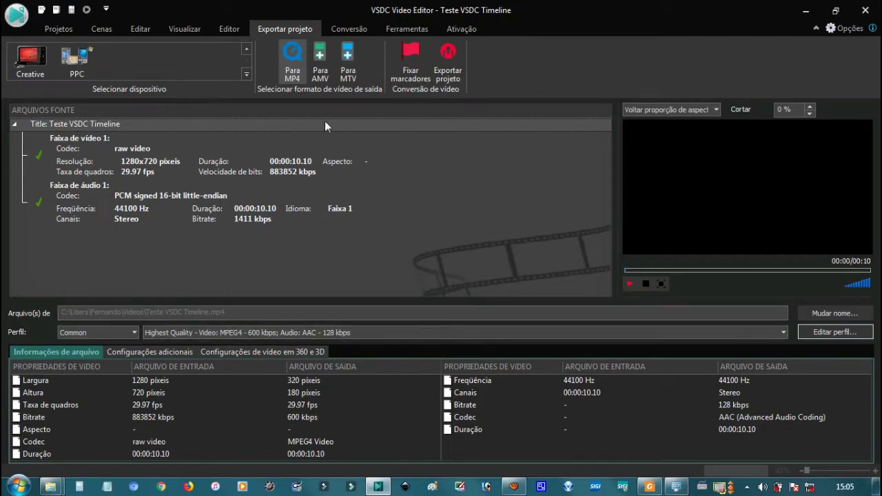
click(246, 74)
click(561, 72)
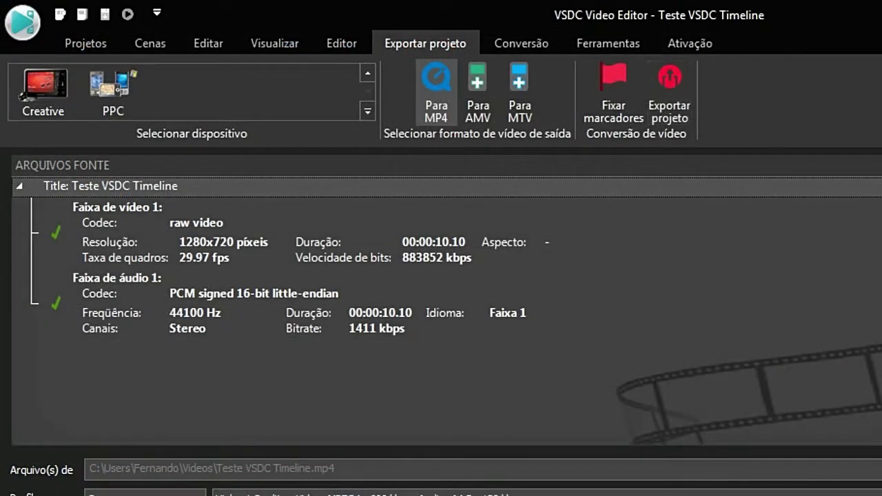
Review the conversion options and the shut down, suspend and hibernate modes for after conversion, cancelling without enabling any
click(527, 42)
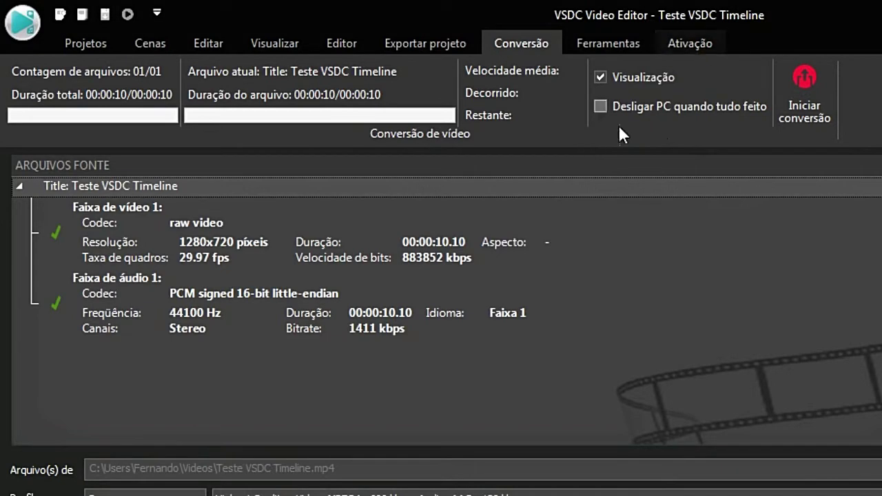
click(600, 106)
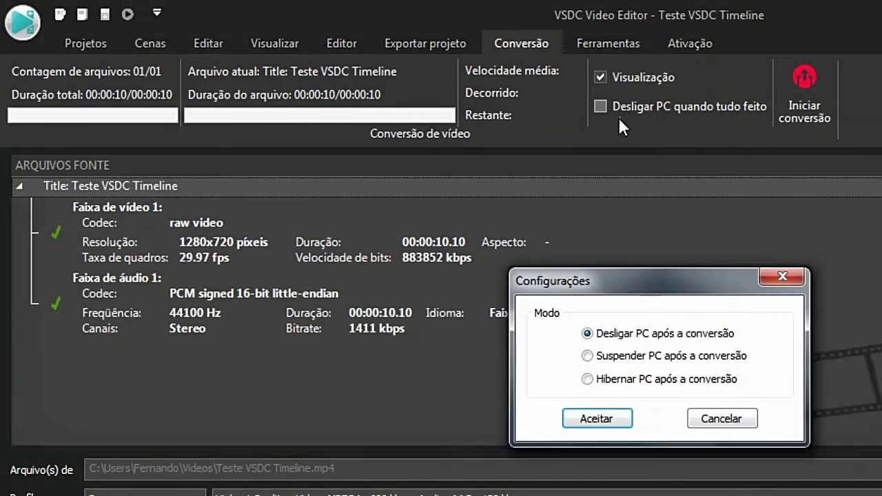
click(747, 416)
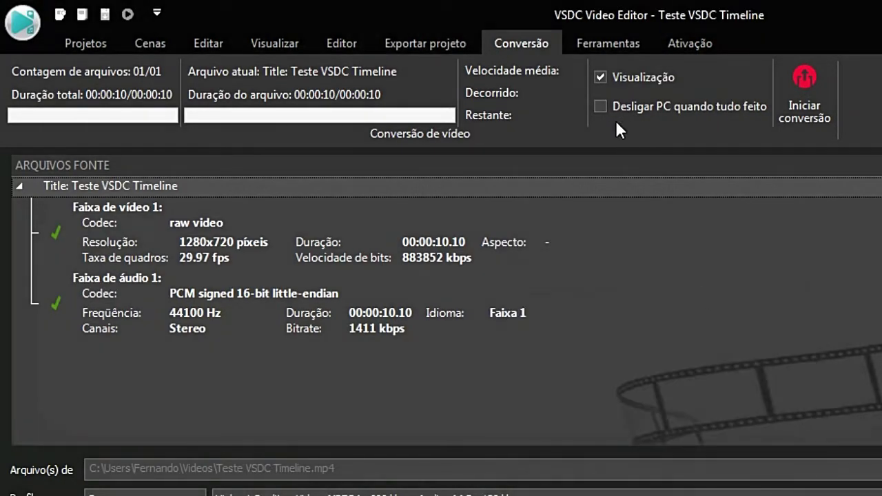
click(600, 106)
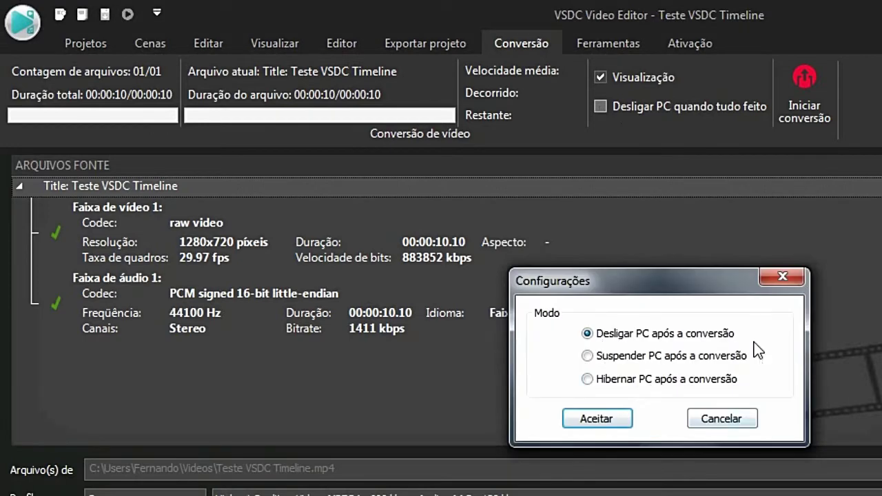
click(748, 420)
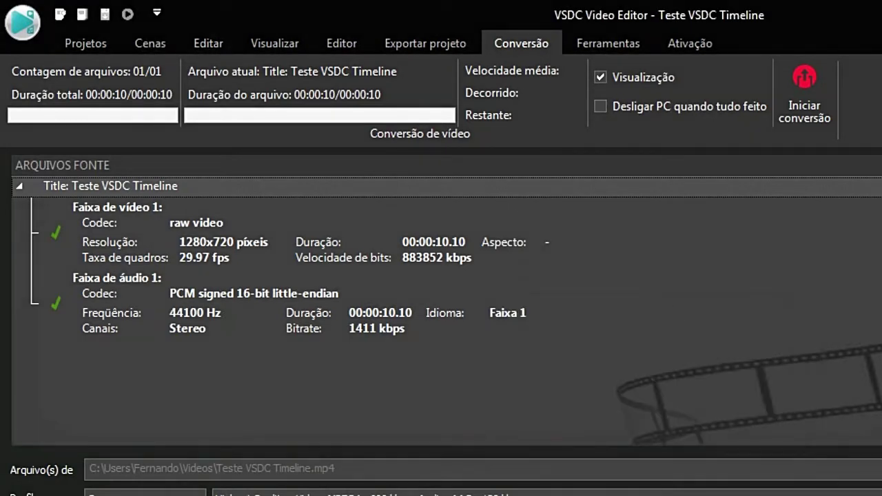
Open the disc burner, compare its data and DVD burning project types, decline creating a new image, and close it
click(617, 37)
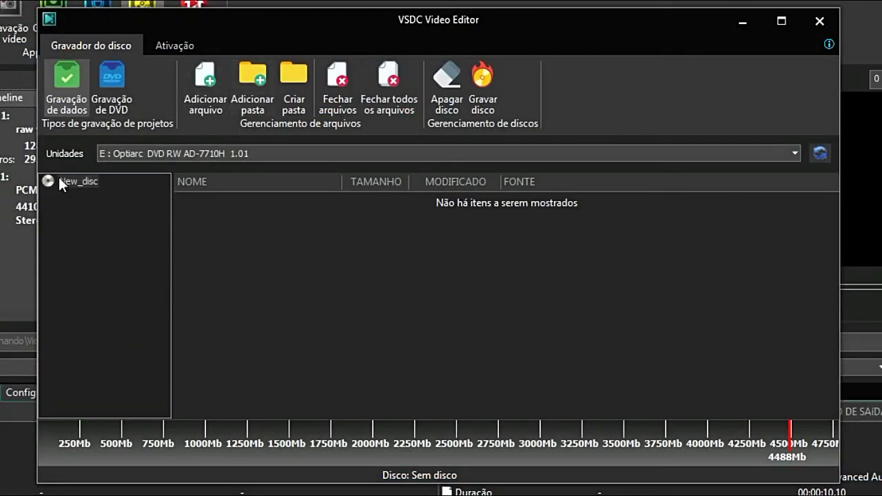
click(115, 101)
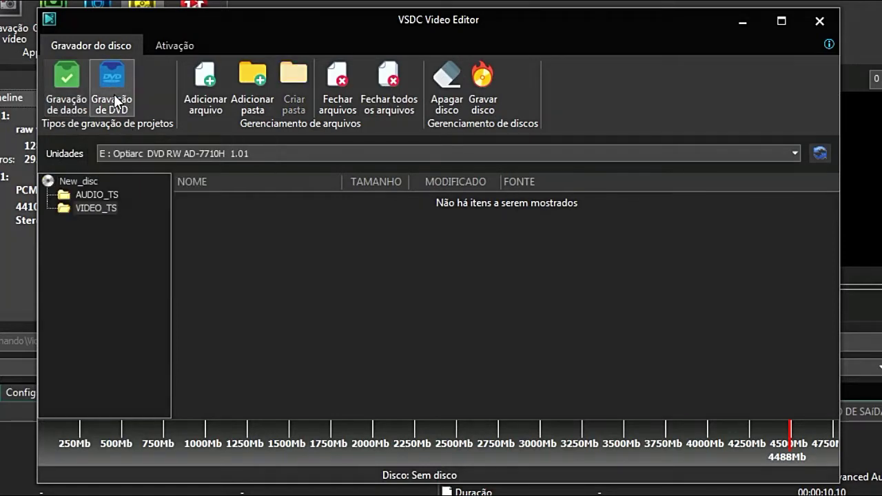
click(74, 104)
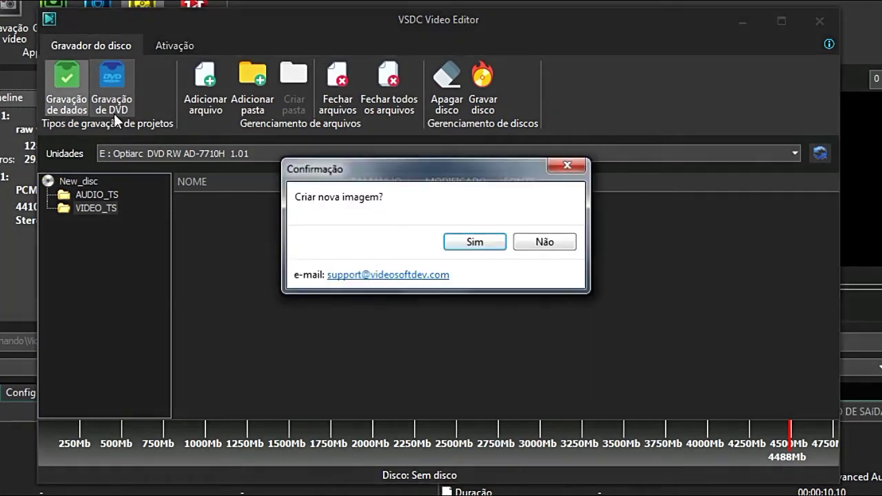
click(545, 241)
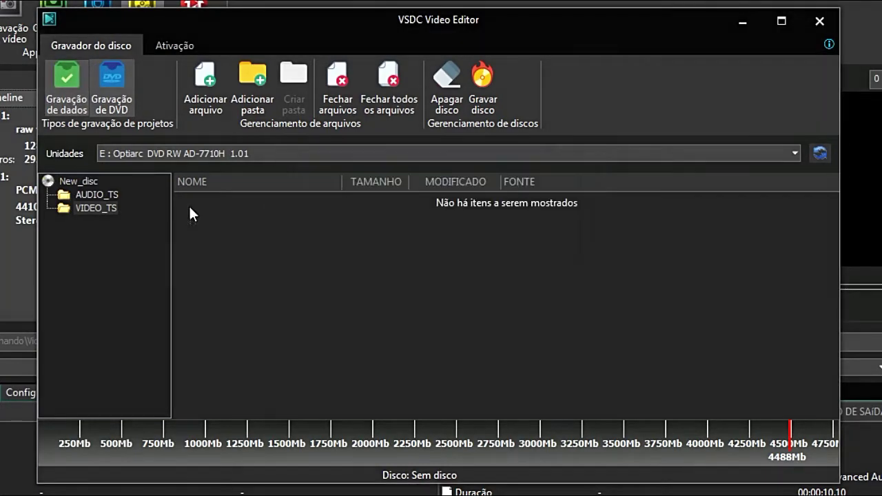
drag(571, 55, 556, 28)
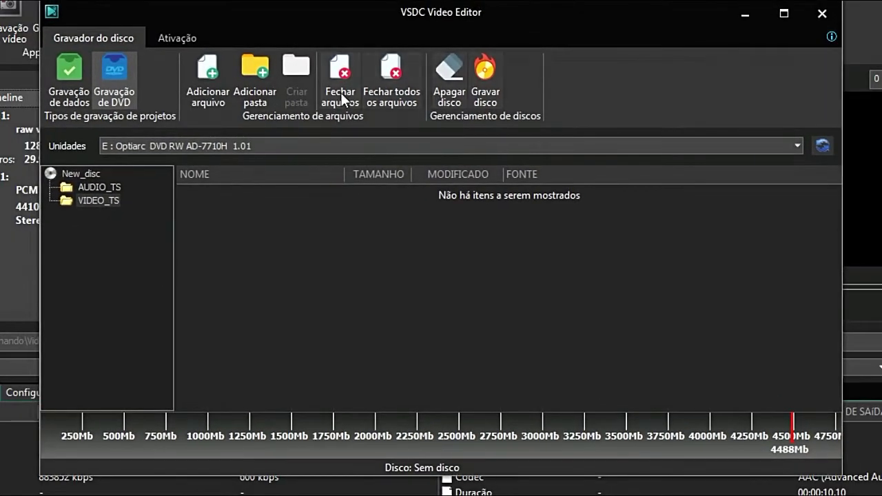
click(72, 90)
click(542, 251)
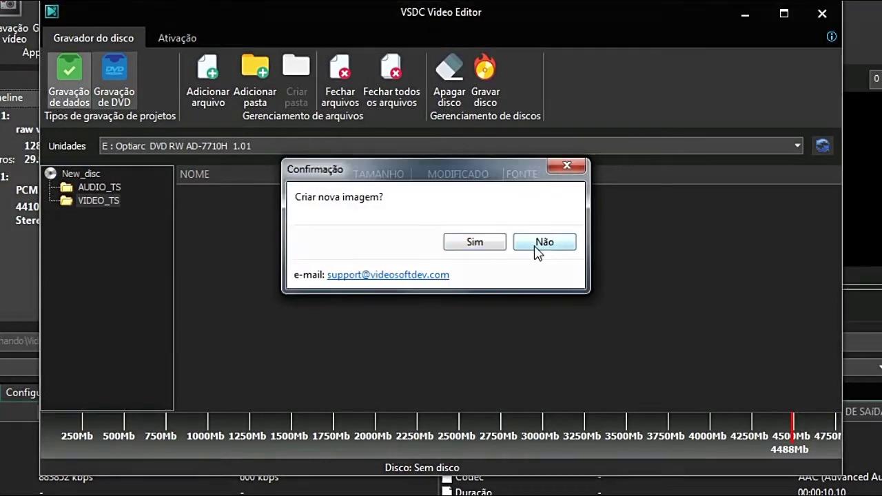
click(822, 13)
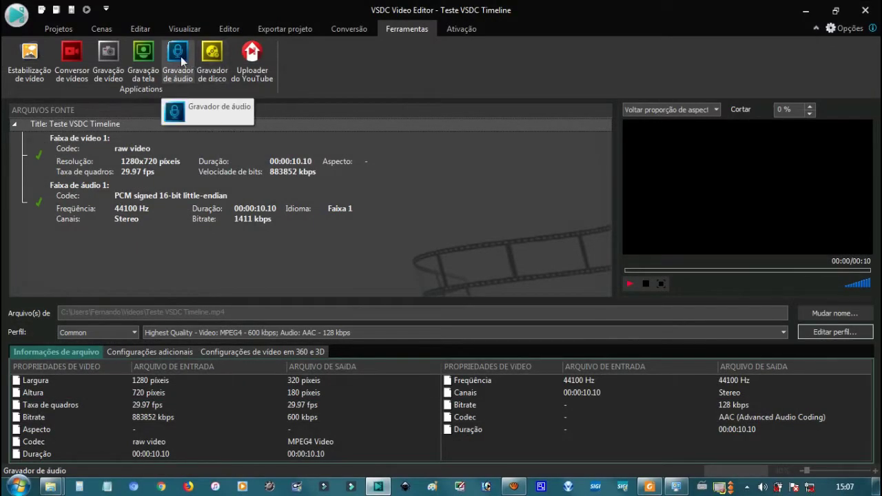
Open the audio voice recorder, dismiss its About information, and review the MP3 profile and audio device options
click(181, 60)
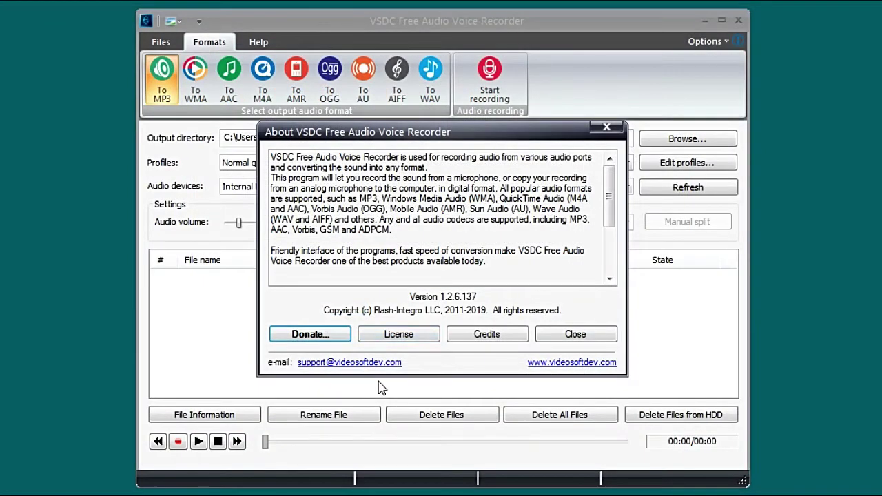
click(598, 336)
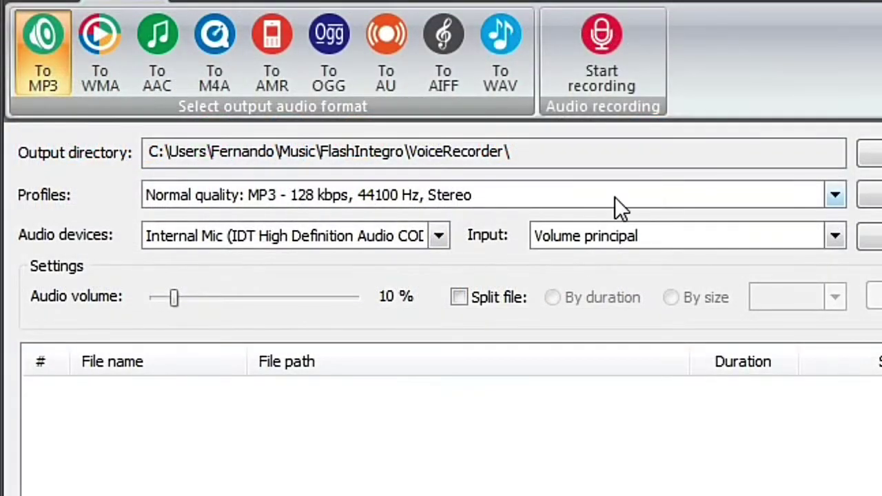
click(832, 197)
click(830, 198)
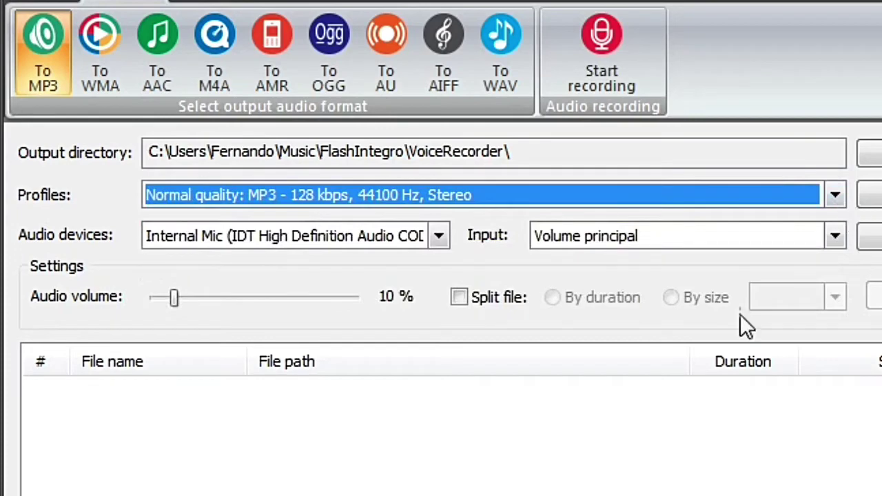
click(438, 236)
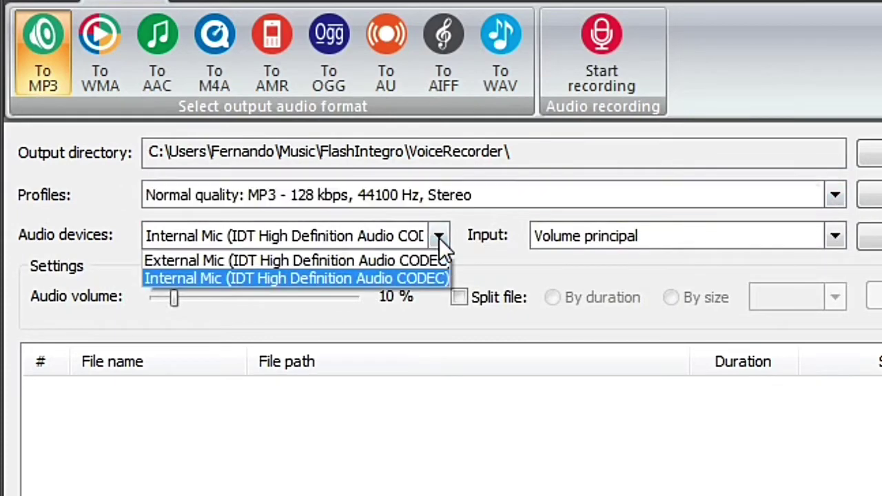
click(438, 237)
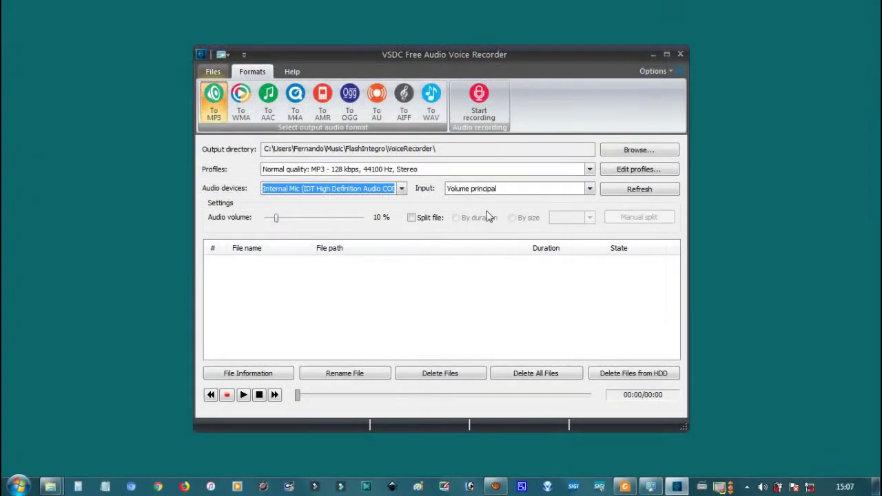
Examine the audio recorder's file management and output format commands at full window size, restore the window and close the recorder
click(667, 55)
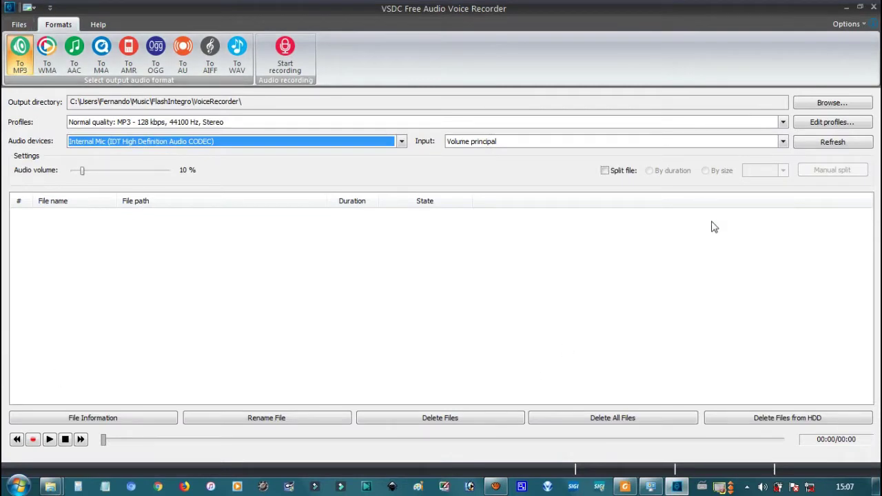
click(20, 26)
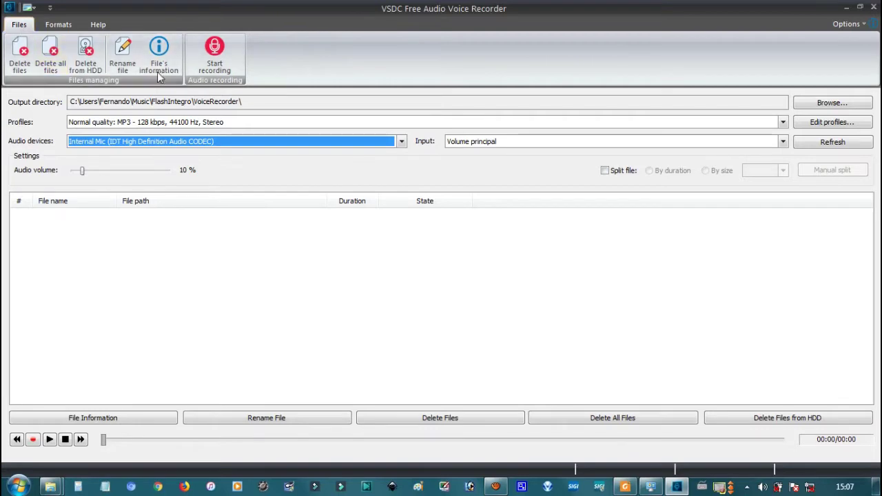
click(58, 25)
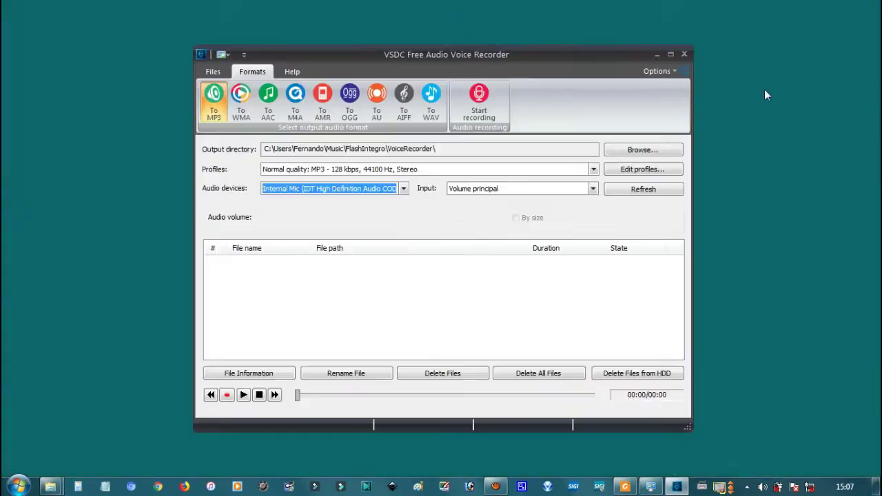
click(860, 7)
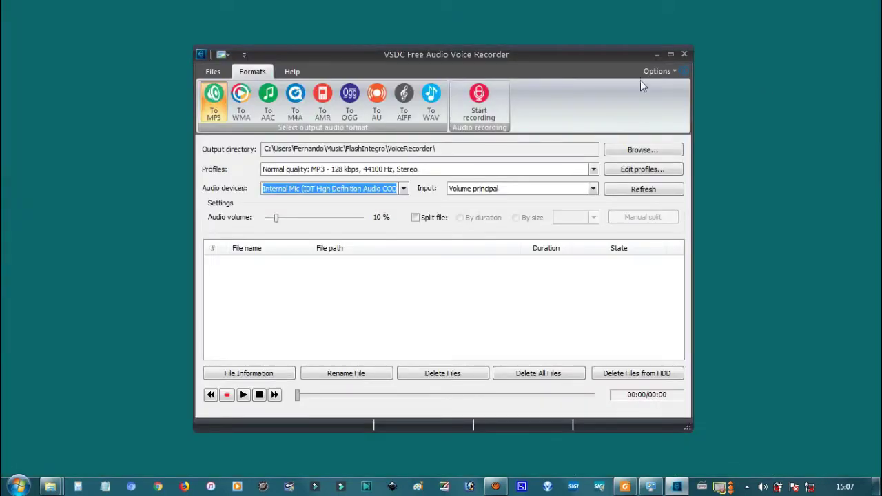
click(684, 53)
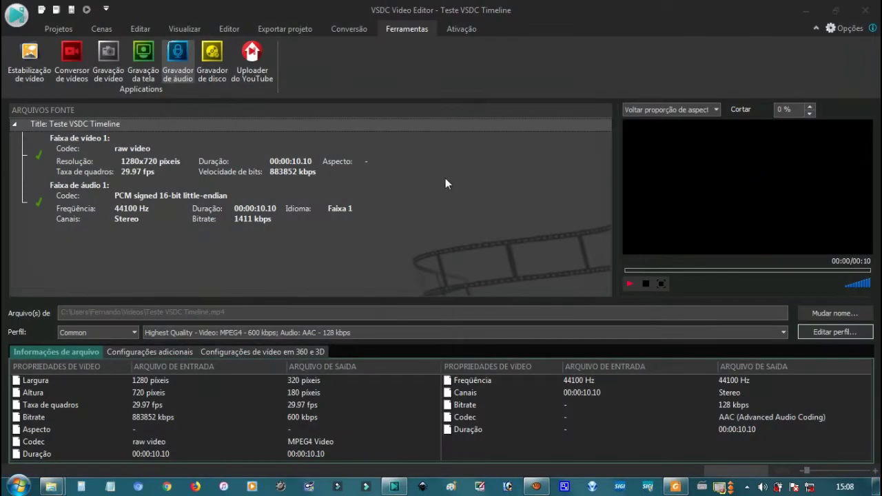
Review the screen recorder's video format, destination and hotkey settings, close it and maximize the video editor window
click(146, 59)
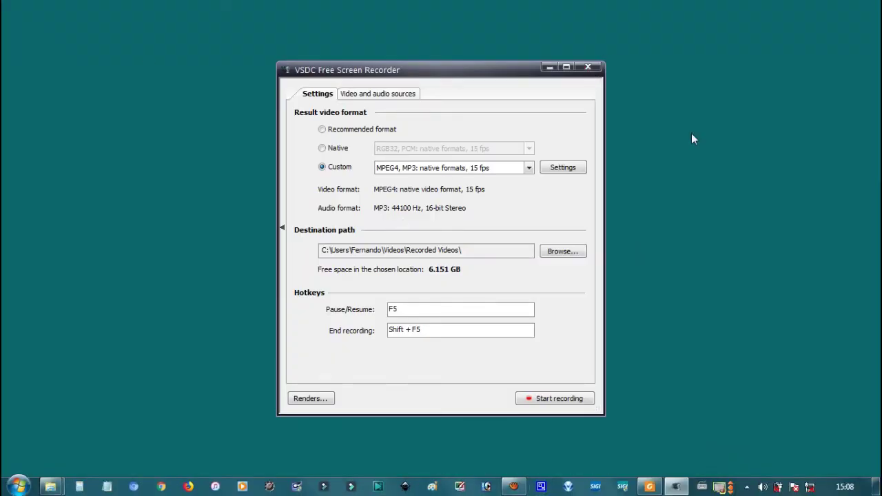
click(587, 67)
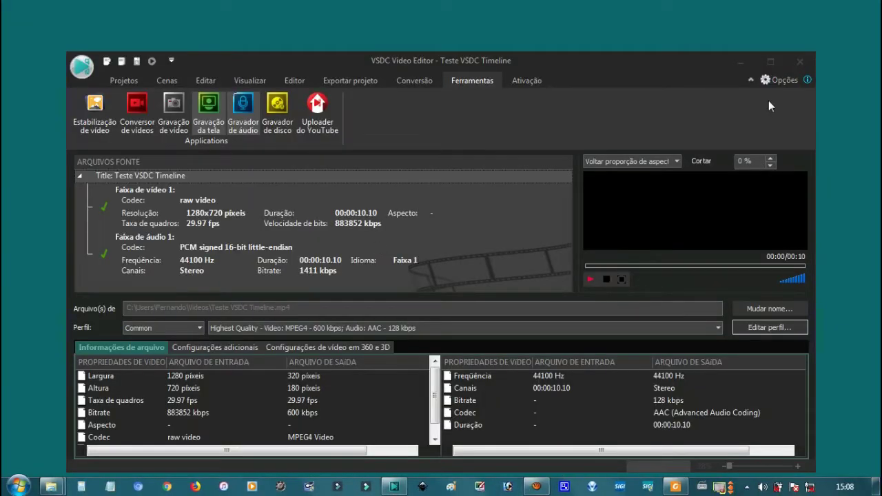
click(771, 62)
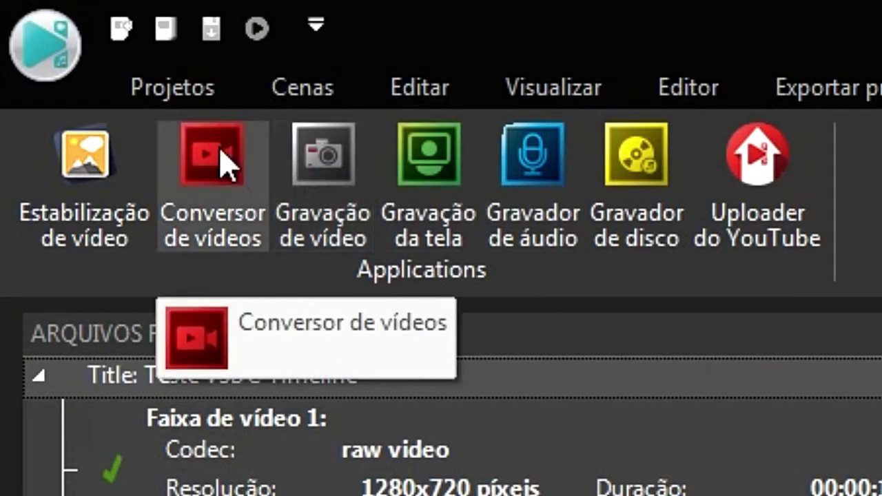
Open the video converter, look over its target devices and output formats, and close it
click(227, 165)
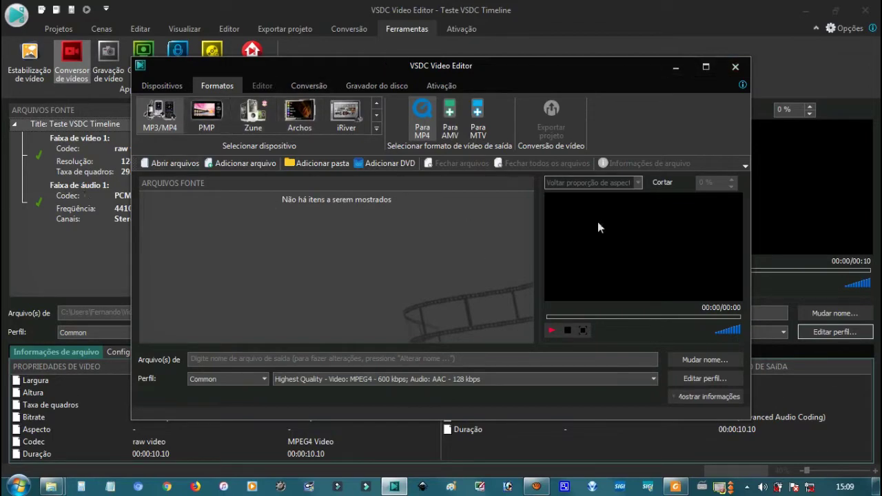
drag(621, 71, 594, 86)
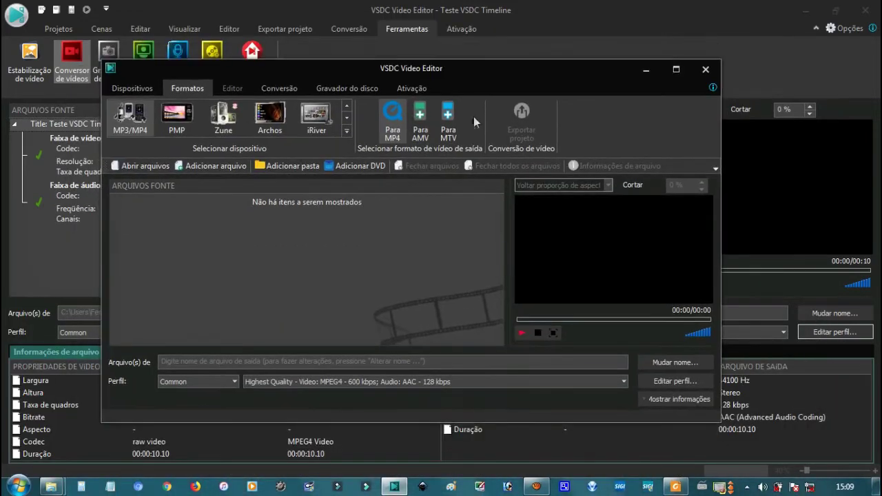
click(705, 68)
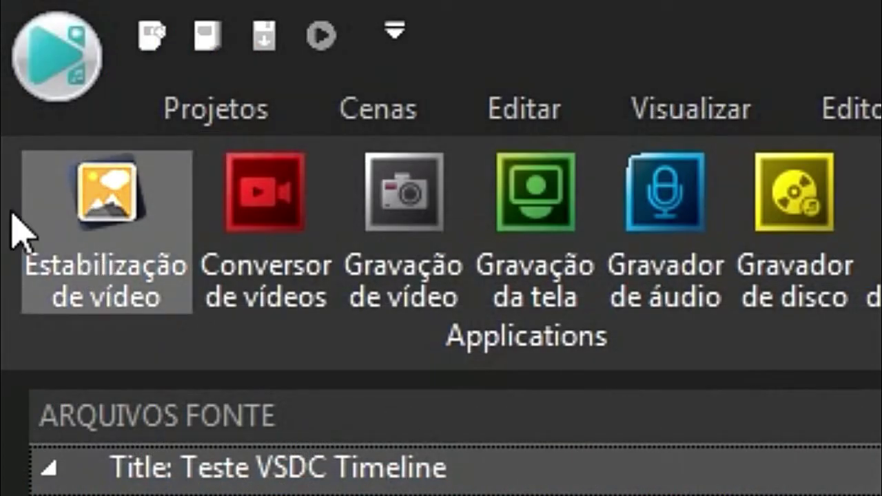
Open video stabilization, review its stabilization settings and output profile options, and close it without adding files
click(123, 220)
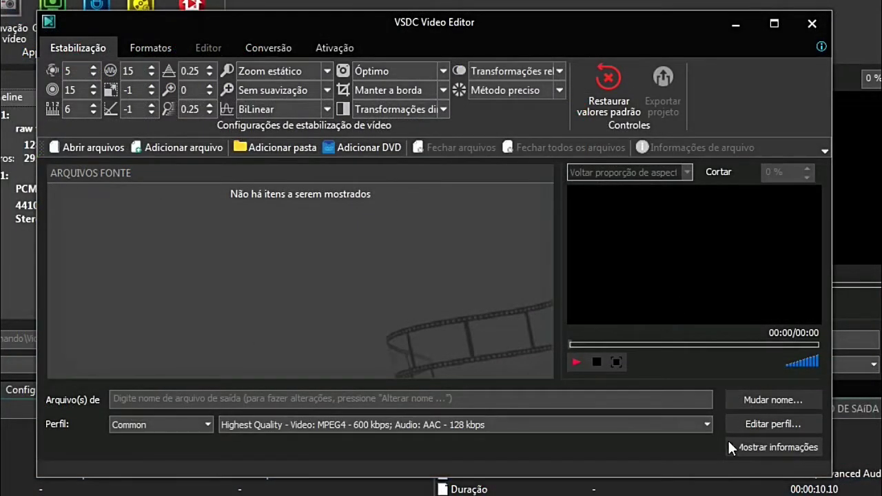
click(706, 424)
click(704, 423)
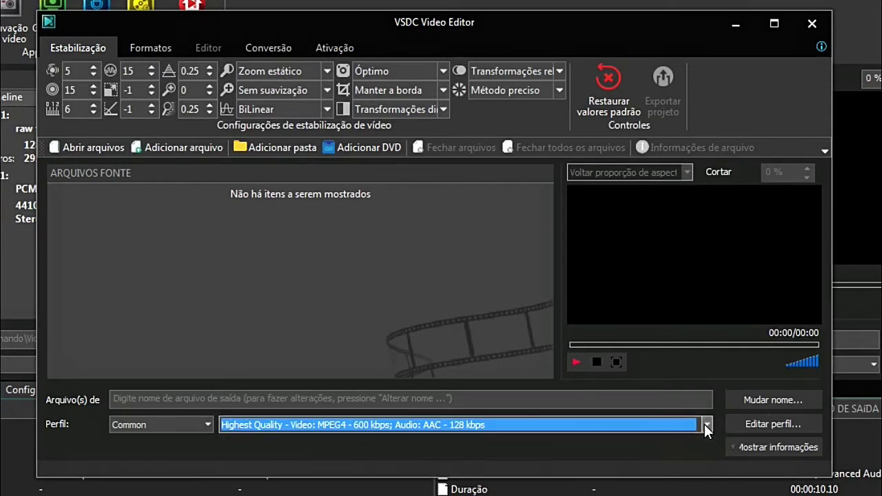
click(350, 265)
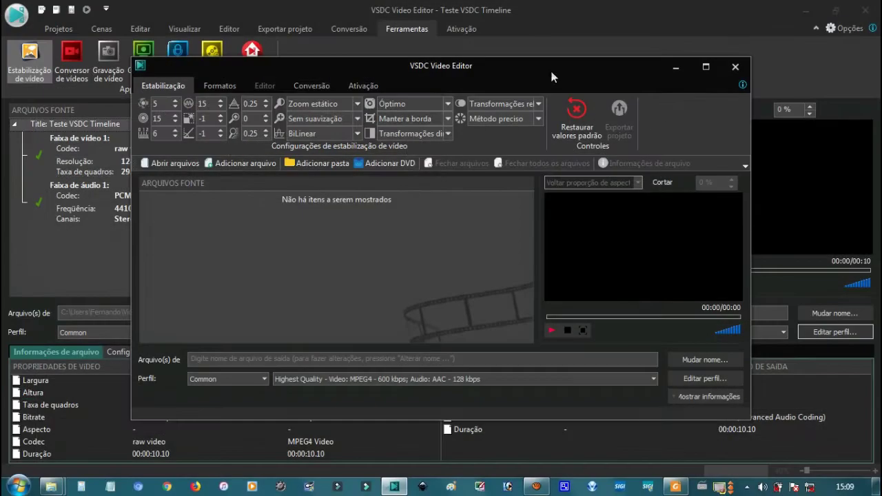
drag(551, 76, 590, 57)
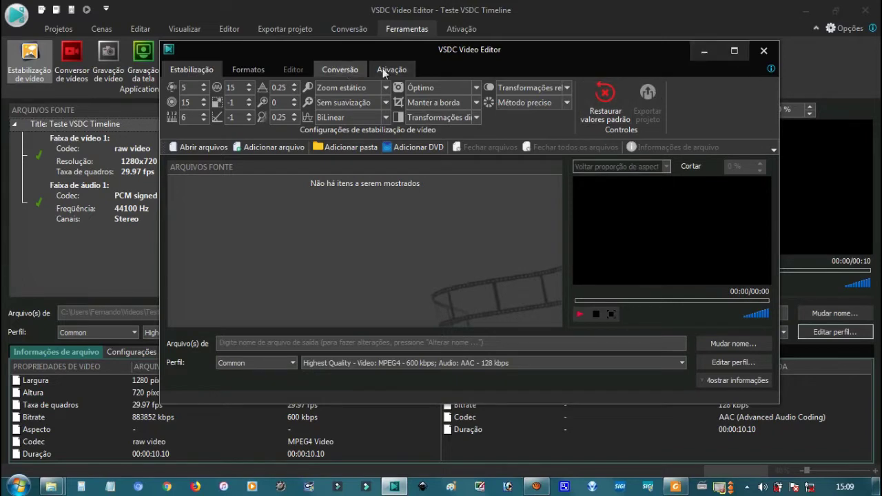
click(764, 51)
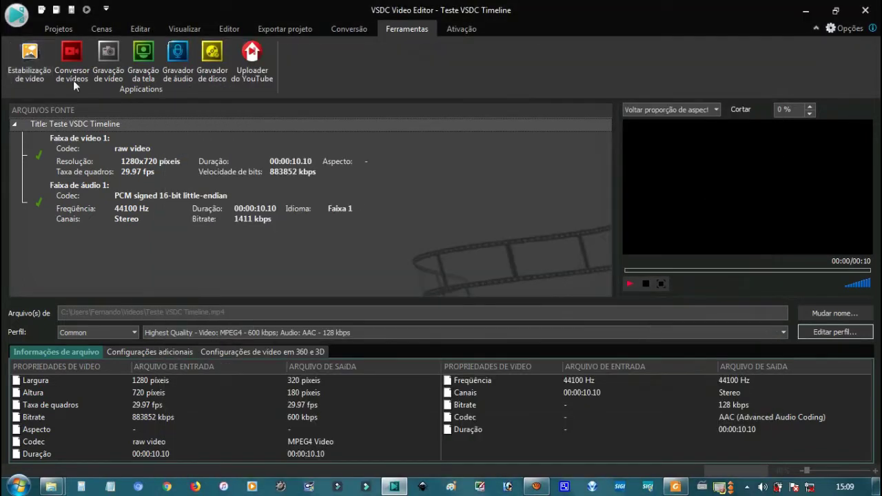
Check the activation, support and update commands, and return to the project's editing workspace
click(461, 29)
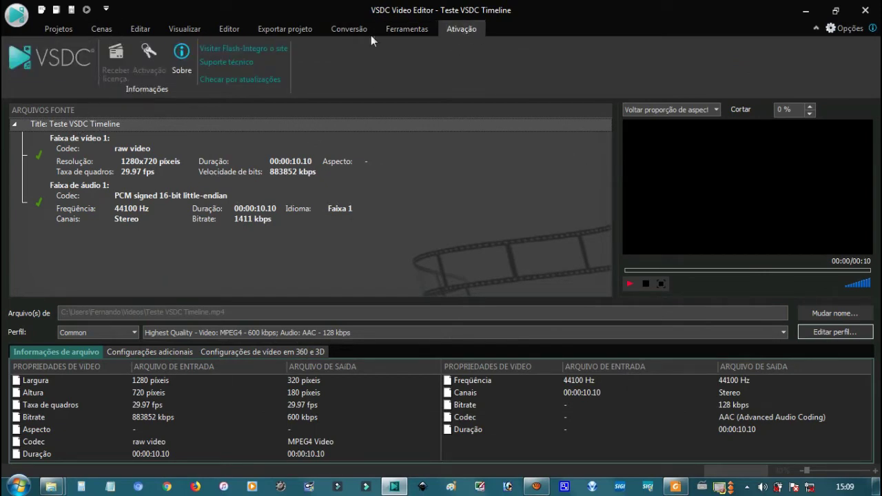
click(233, 30)
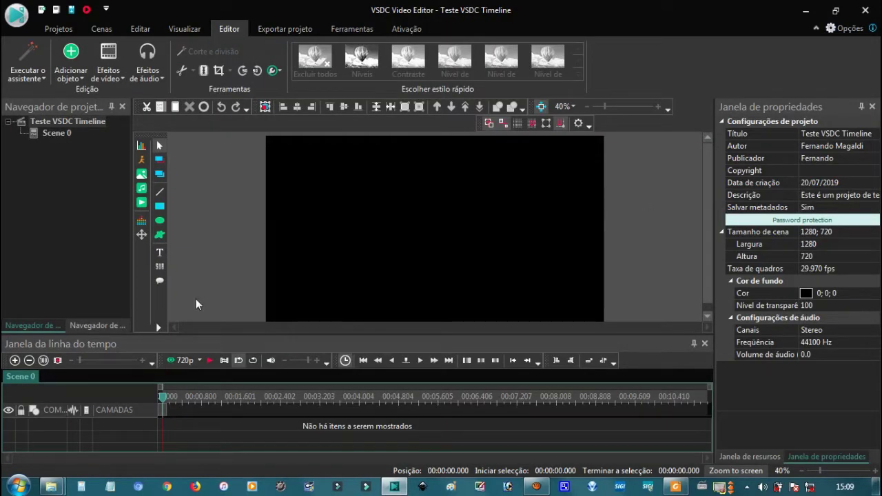
click(51, 486)
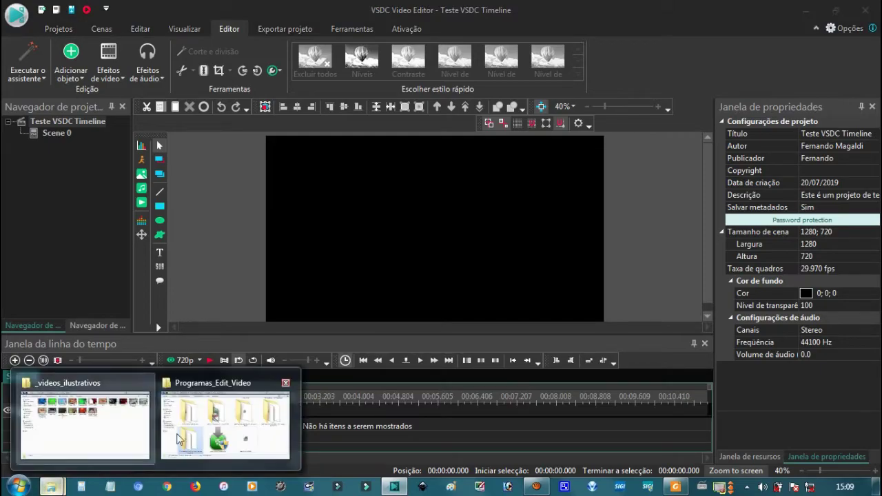
click(190, 437)
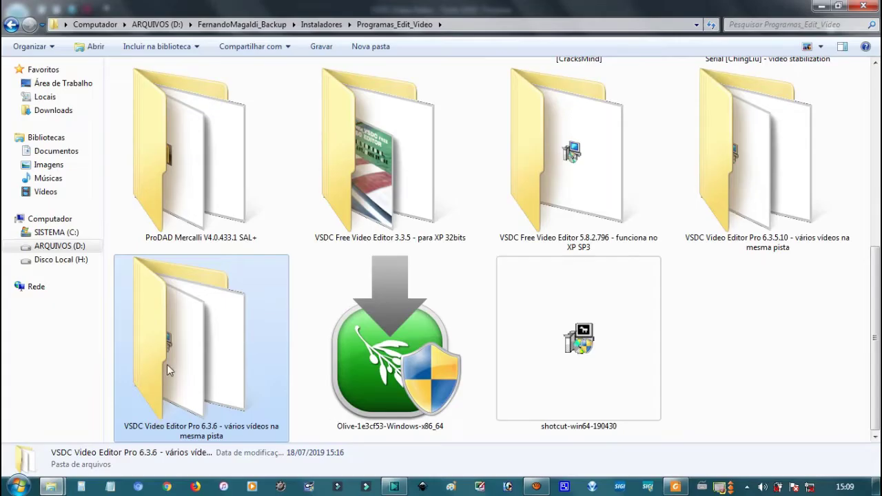
click(863, 6)
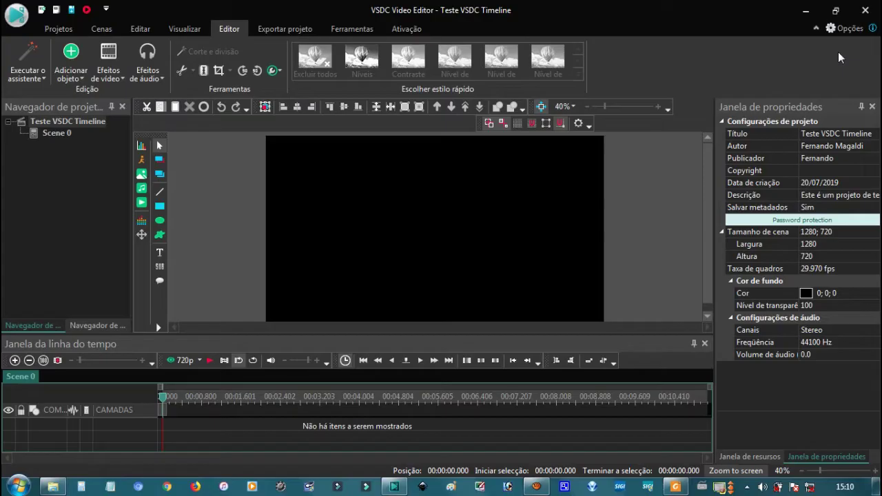
Switch to the "_videos_ilustrativos" folder in Windows Explorer and select the "Pretty Eyes With Fancy Makeup - Free Stock Clip" video
click(52, 486)
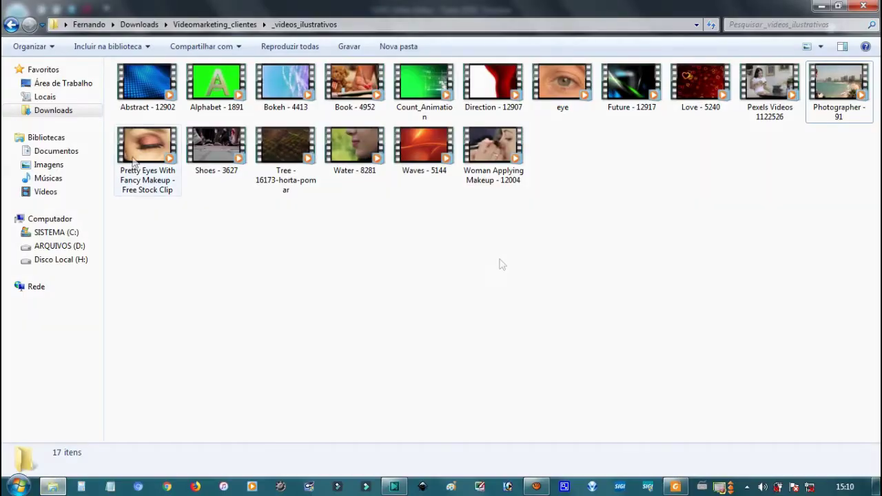
click(135, 162)
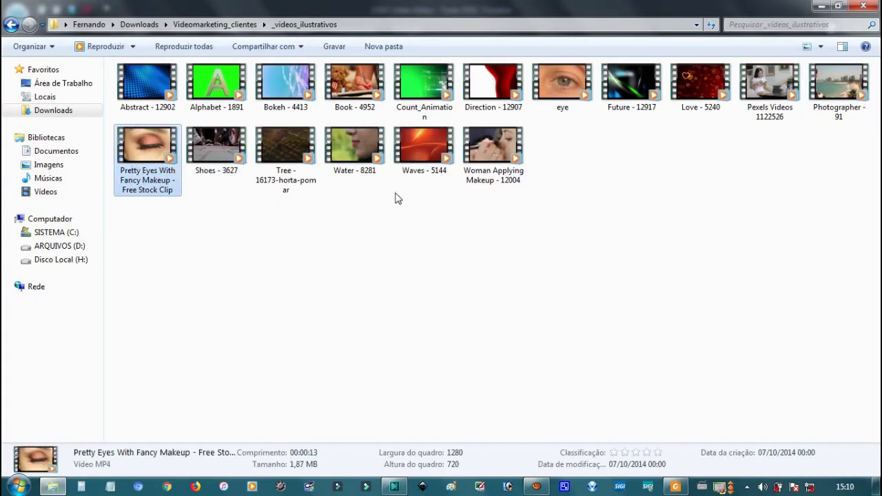
Add the Water - 8281, Pexels Videos 1122526, Photographer - 91 and Book - 4952 clips to the selection and place all five on the VSDC timeline
ctrl+click(357, 145)
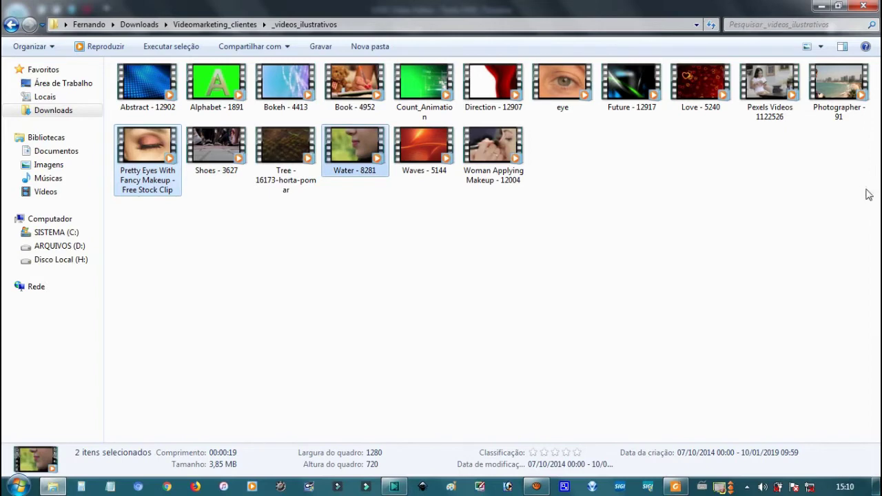
ctrl+click(756, 104)
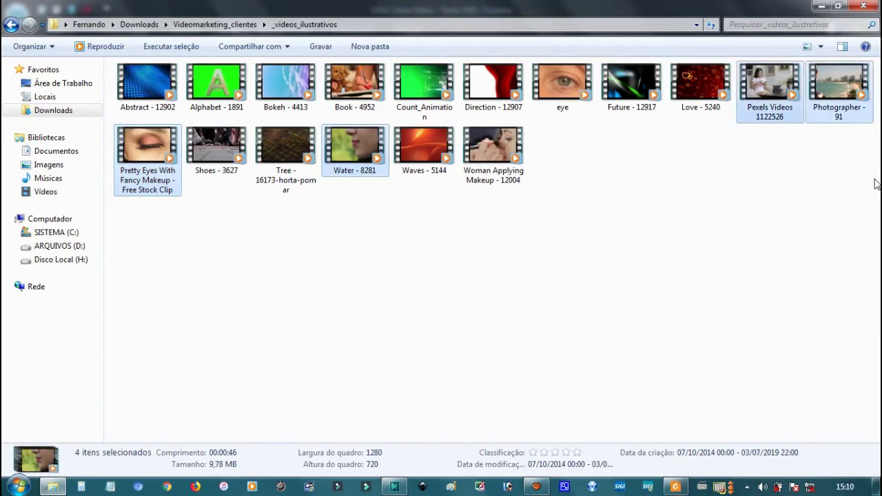
ctrl+click(363, 95)
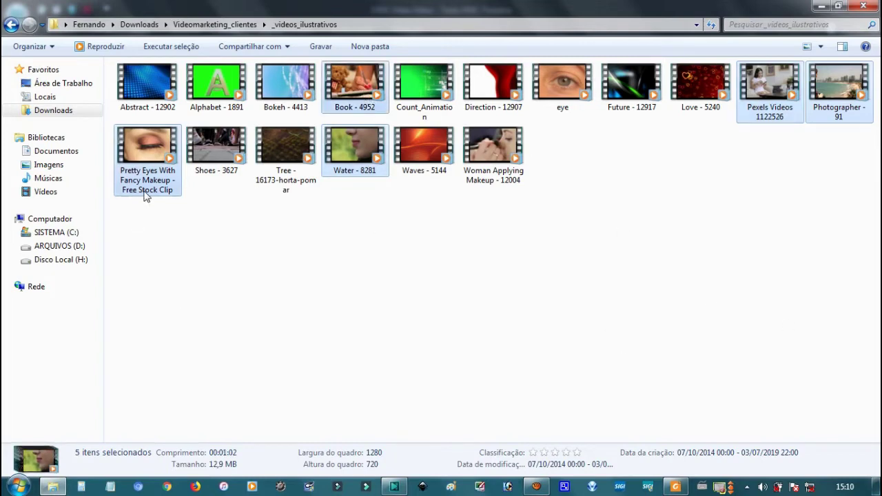
drag(150, 167, 374, 260)
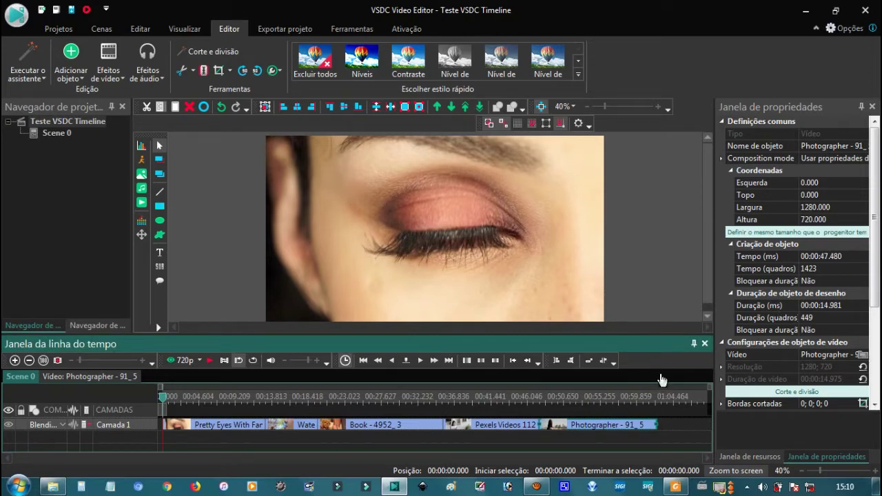
Enlarge the timeline area and select the imported clips on Camada 1 one after another
drag(662, 336, 662, 306)
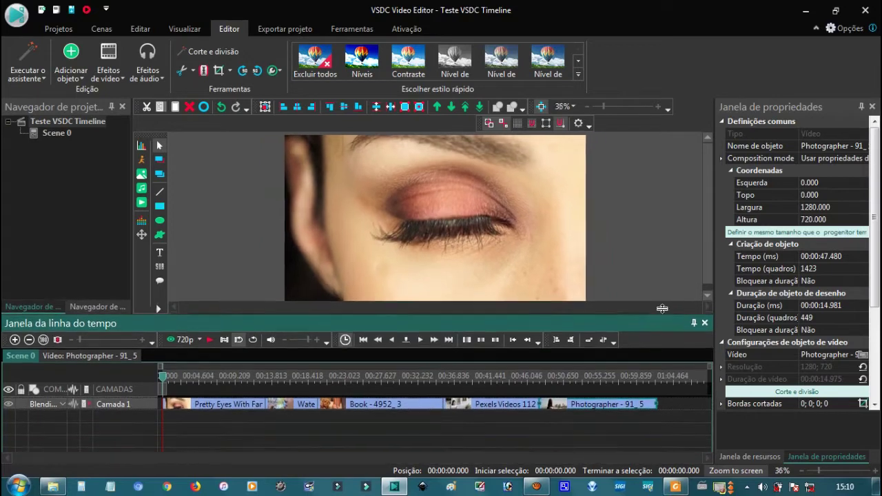
click(294, 424)
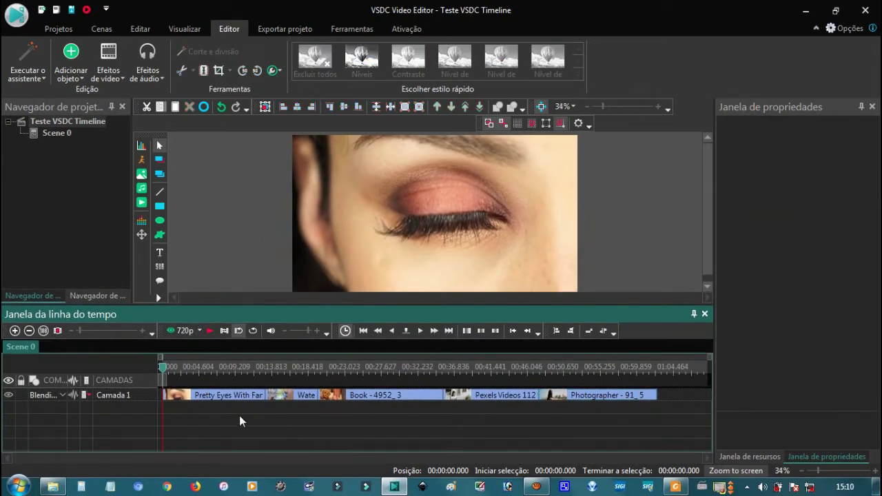
click(228, 398)
click(372, 397)
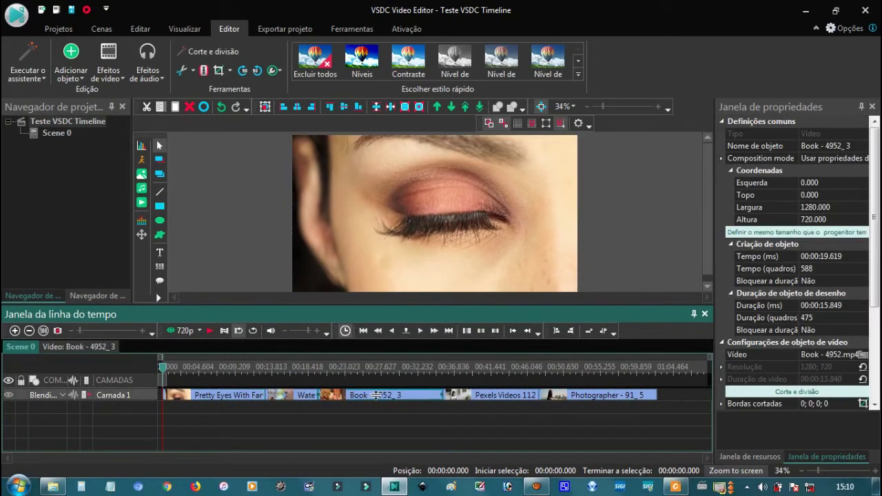
click(468, 398)
click(582, 397)
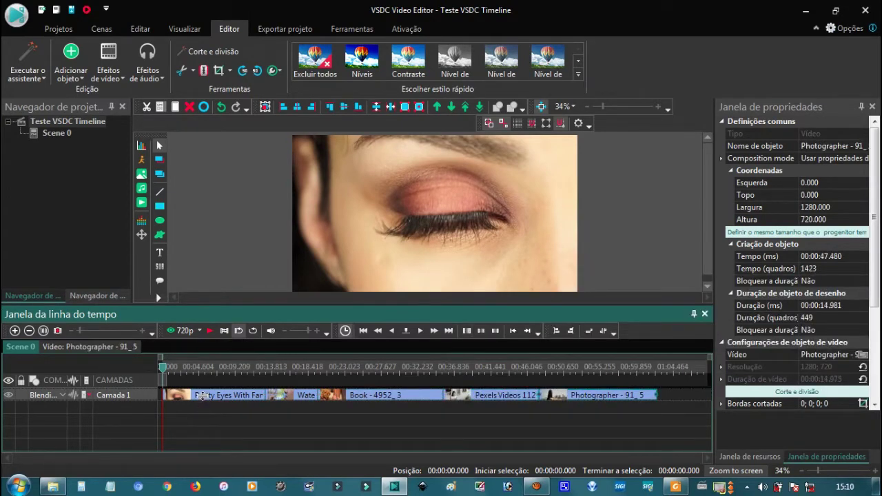
mouse_move(204, 403)
click(308, 396)
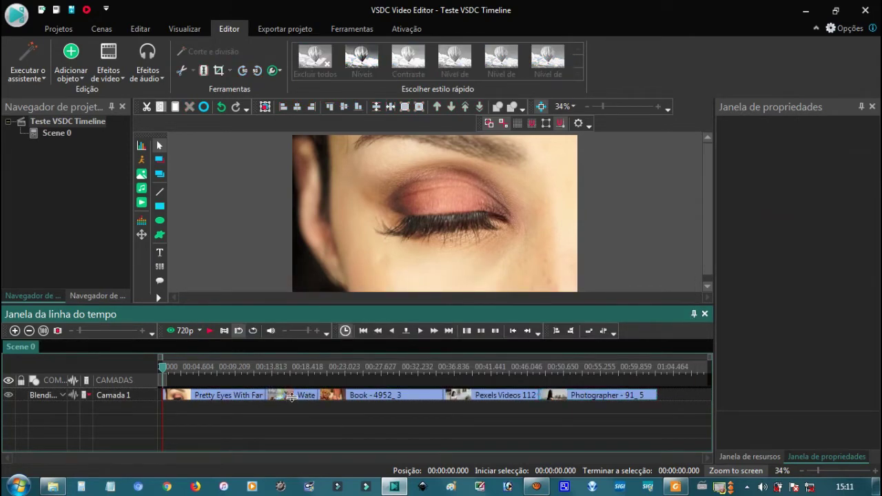
Put the Water, Pexels Videos and Photographer clips on separate layers, and shift Book to about 00:00:25.358 and Water to about 00:00:15.482
drag(303, 396, 200, 444)
drag(205, 411, 287, 409)
drag(492, 396, 482, 420)
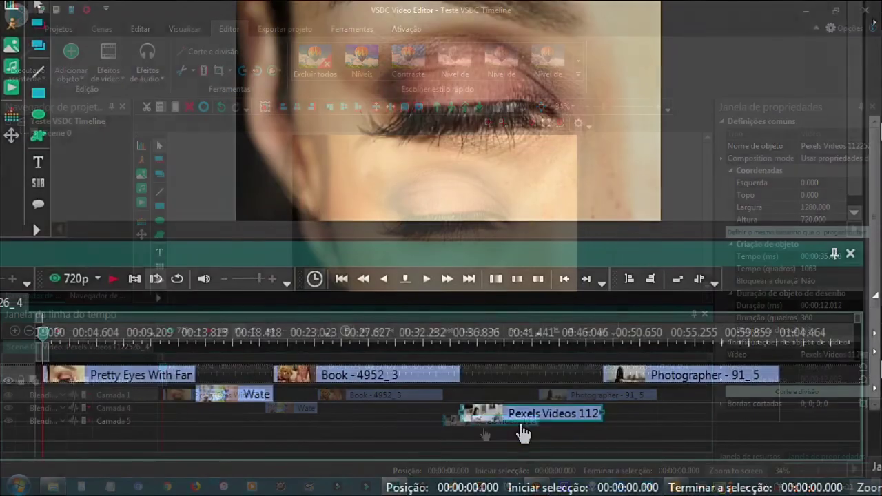
drag(527, 454, 510, 452)
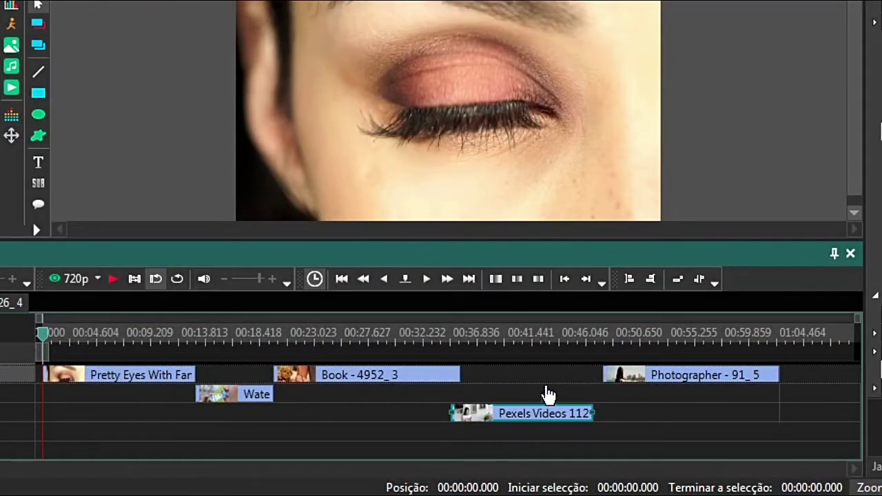
drag(705, 379, 714, 433)
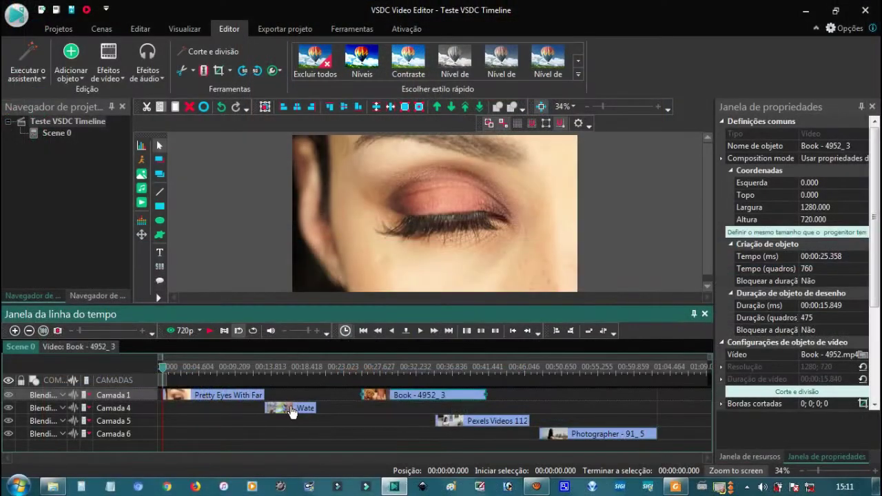
drag(269, 394, 352, 416)
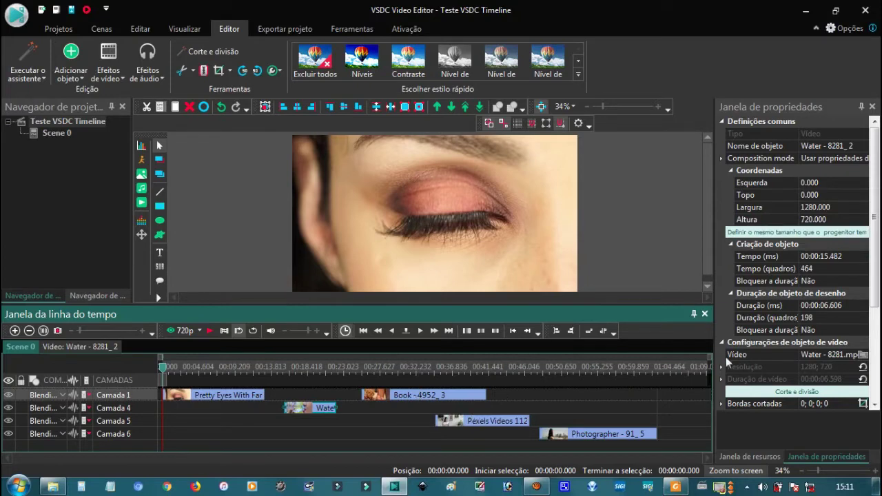
Try arranging all the clips across the four layers with the block order command, and undo it
click(684, 433)
click(618, 433)
drag(659, 428, 232, 390)
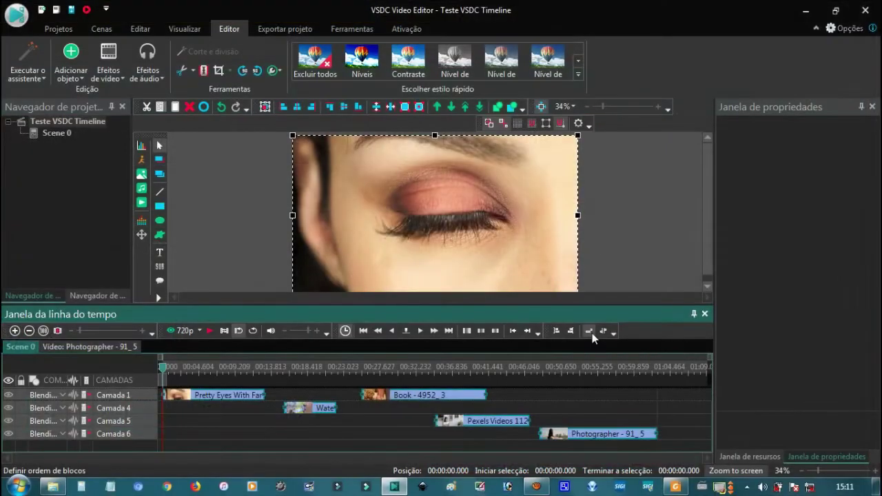
click(501, 148)
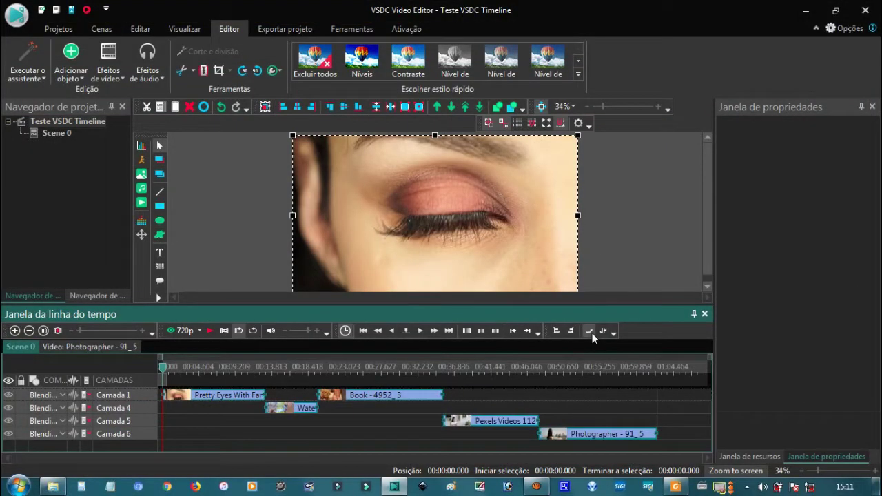
click(680, 429)
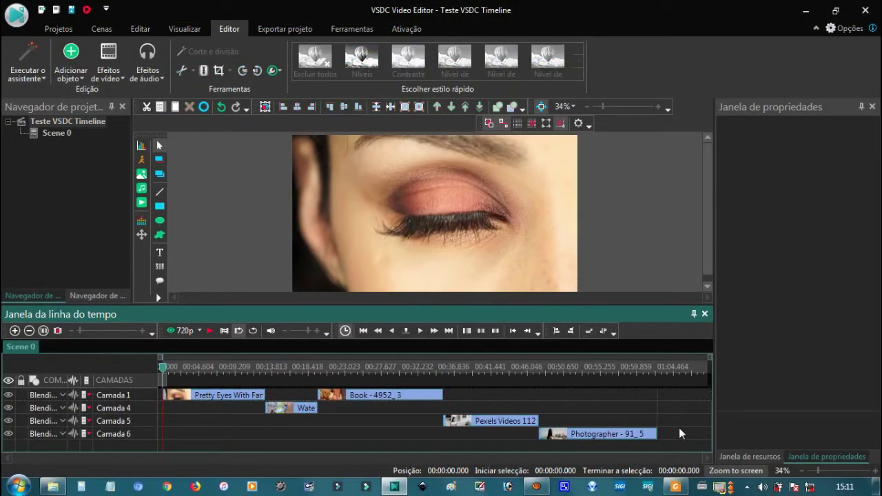
key(ctrl+z)
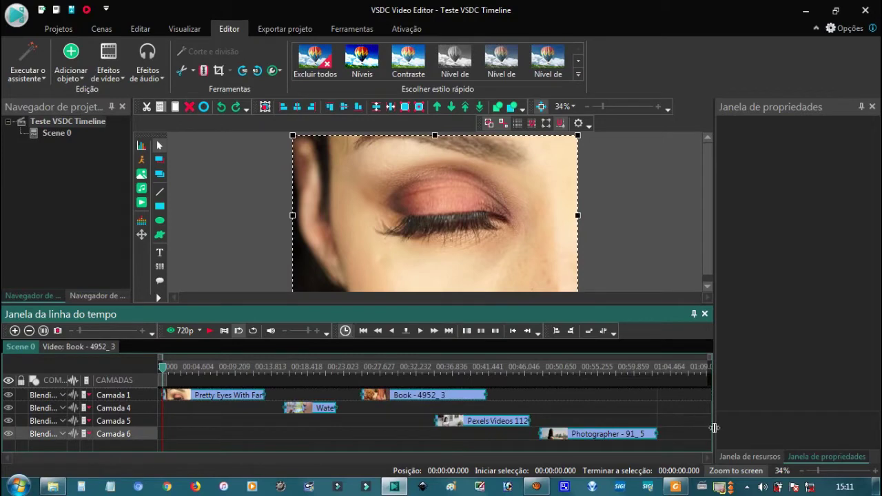
Select all the clips and arrange them end to end across the four layers with the block order command
click(595, 395)
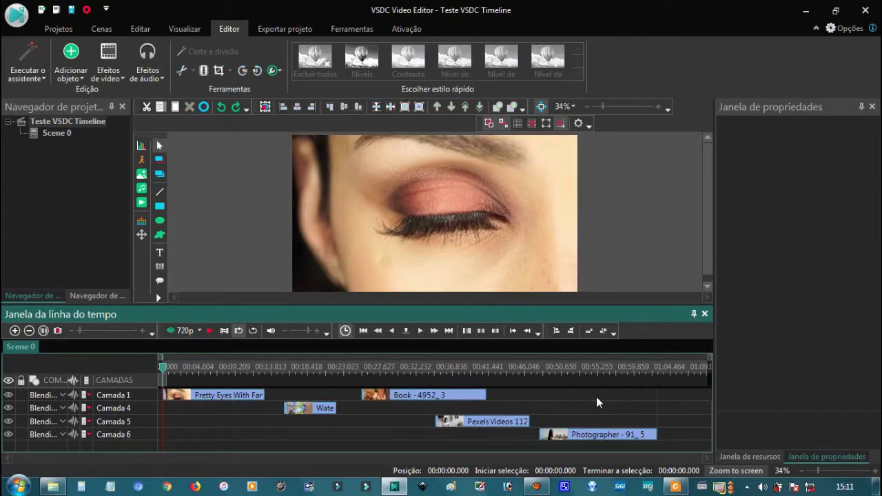
key(ctrl+z)
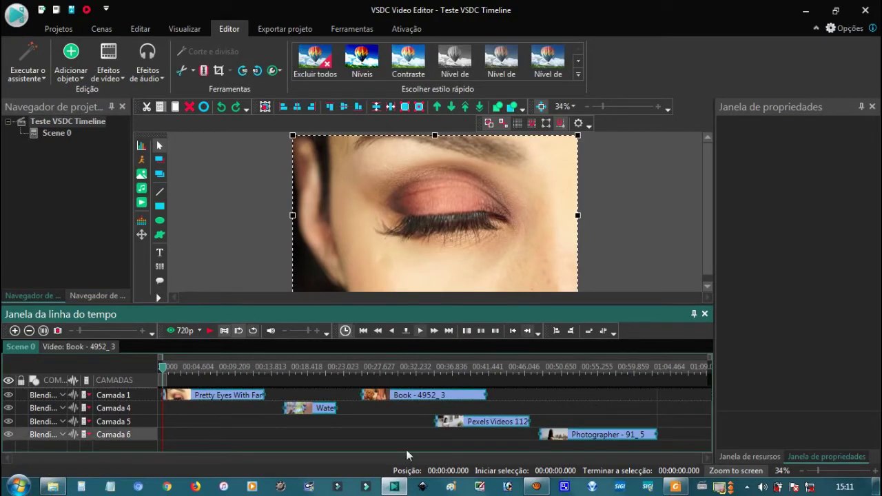
click(589, 332)
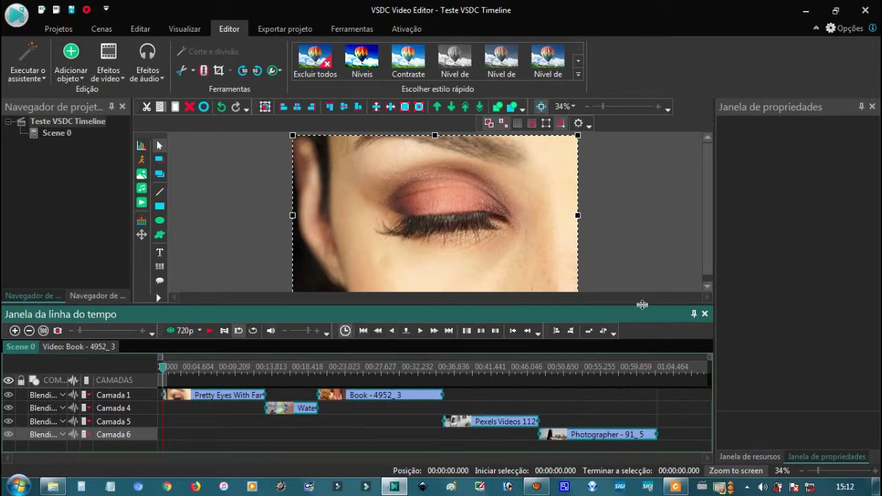
Enlarge the timeline area further and increase the row heights of Camada 1, Camada 4, Camada 5 and Camada 6
drag(642, 304, 642, 246)
drag(139, 342, 141, 391)
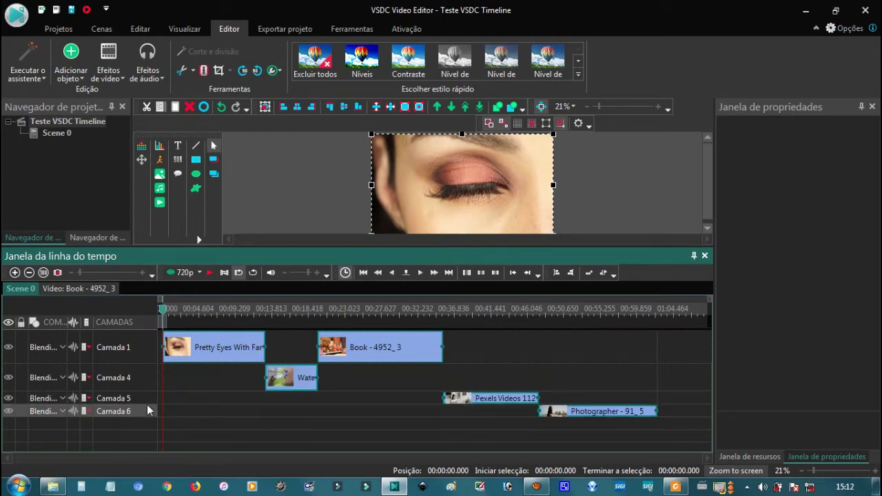
drag(146, 405, 149, 426)
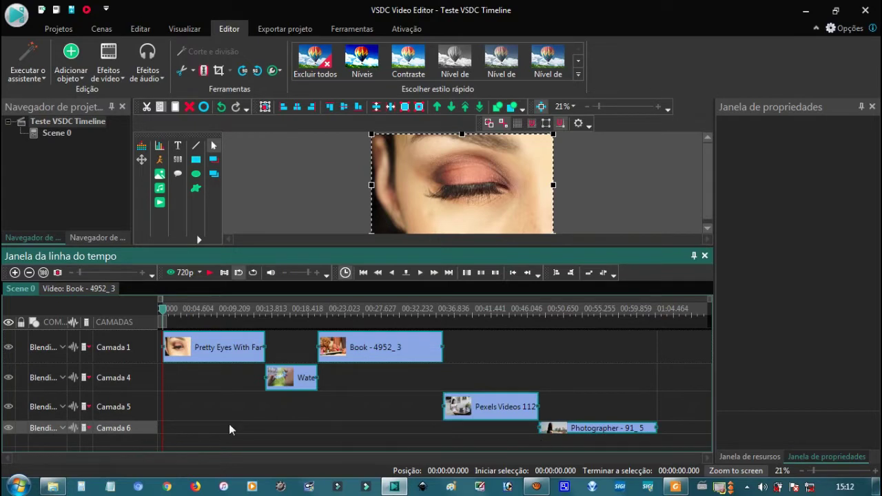
drag(146, 435, 147, 445)
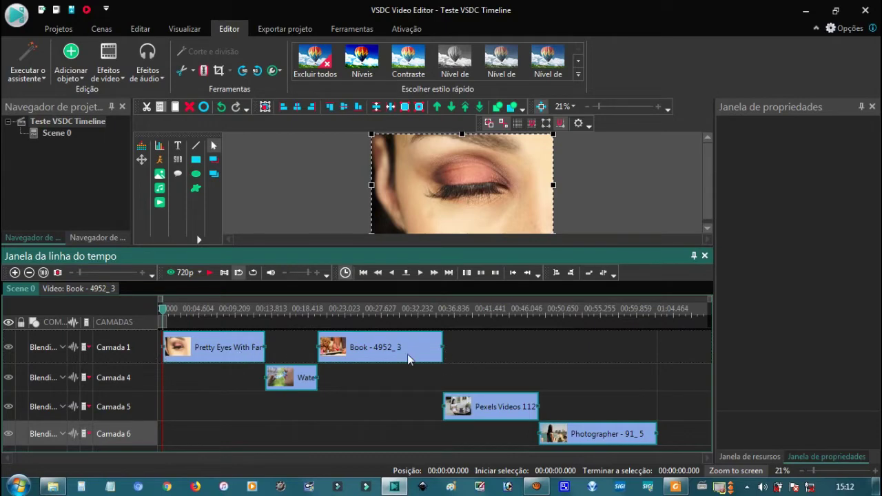
Shift the selected clips earlier on their layers, and line them all up end to end again with the block order command
drag(386, 348, 321, 353)
scroll(480, 355, up, 1)
click(504, 354)
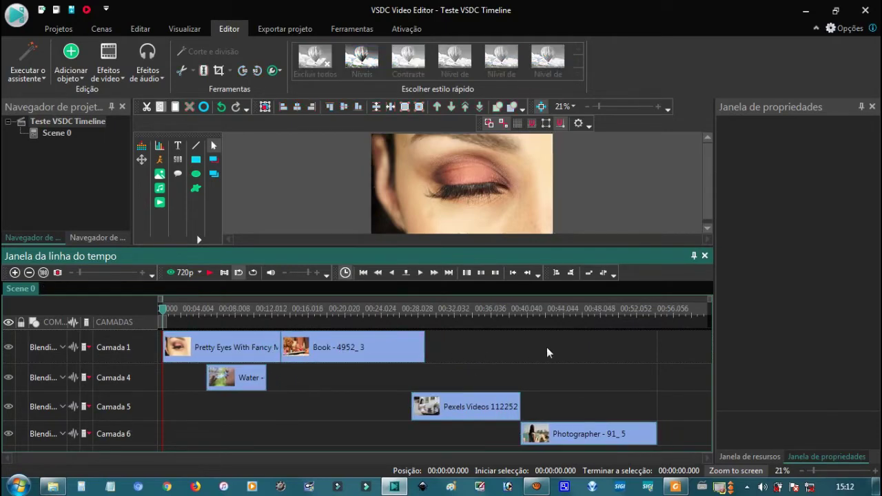
key(ctrl+a)
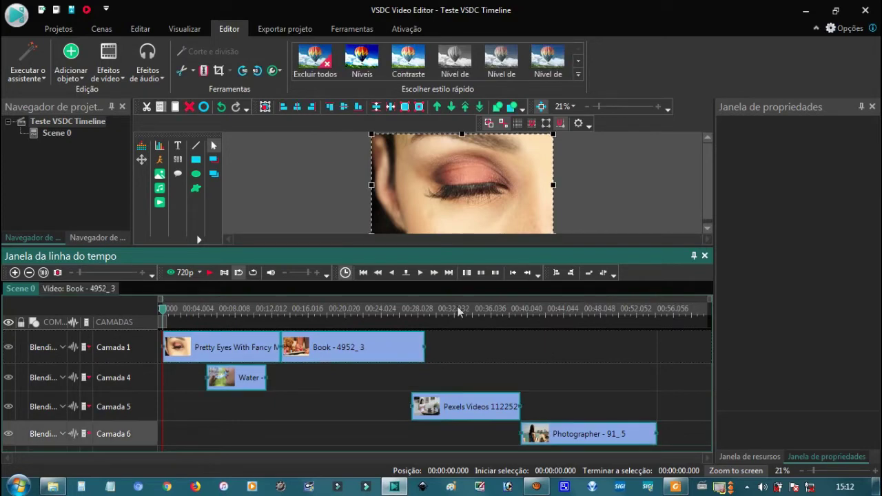
click(586, 274)
click(517, 416)
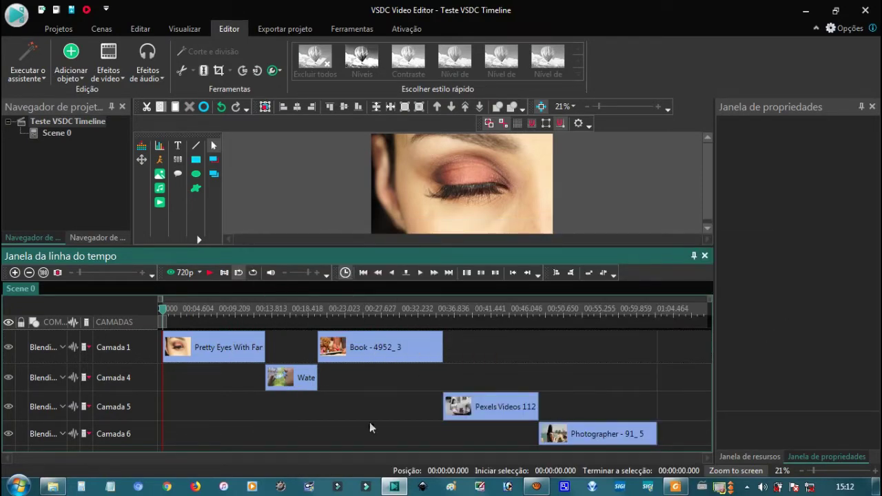
Move the Pexels Videos clip to Camada 4 and the Photographer clip to Camada 1, keeping the clips on two layers
drag(493, 408, 489, 378)
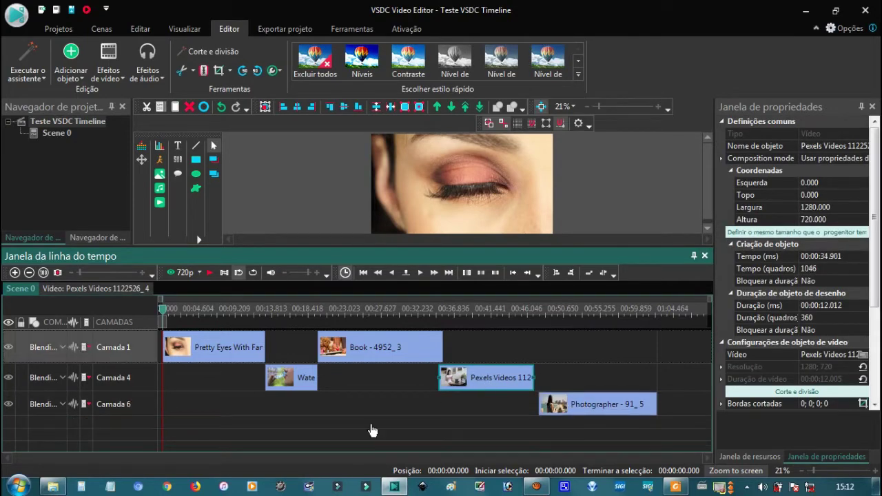
click(582, 406)
drag(595, 376, 594, 348)
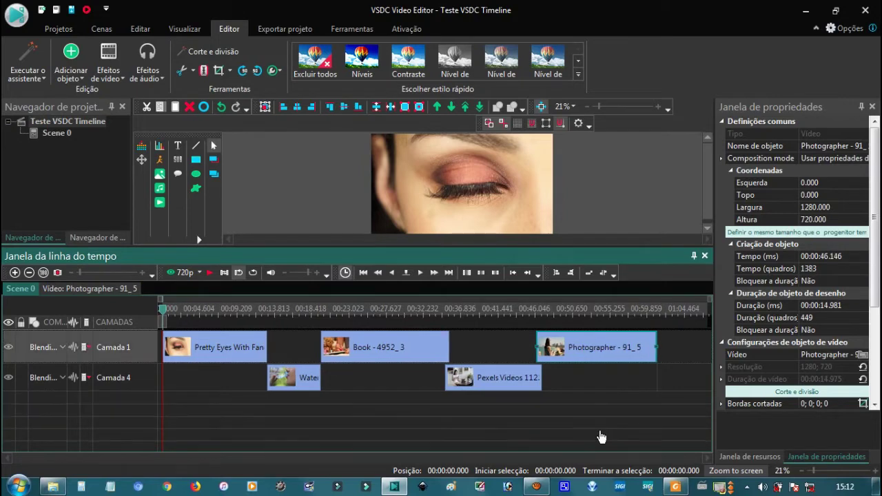
Select every clip on Camada 1 and Camada 4 and set their block order so they follow one another without gaps or overlaps
click(589, 272)
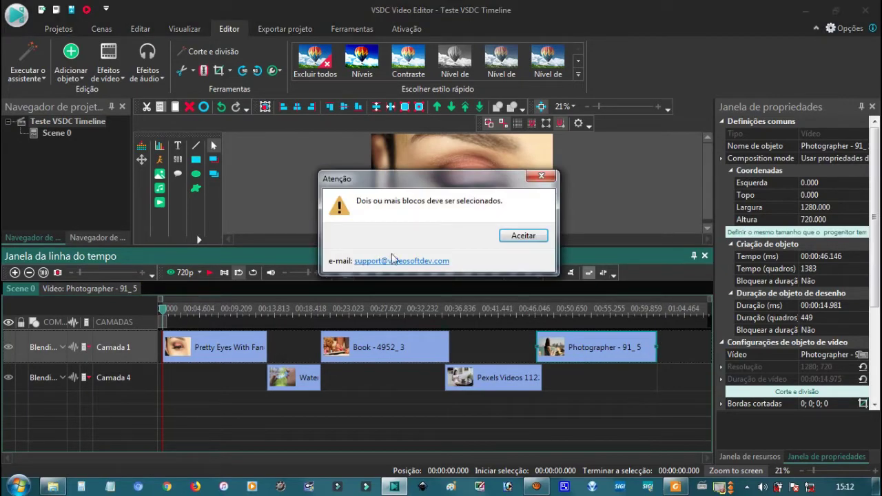
click(524, 235)
click(658, 428)
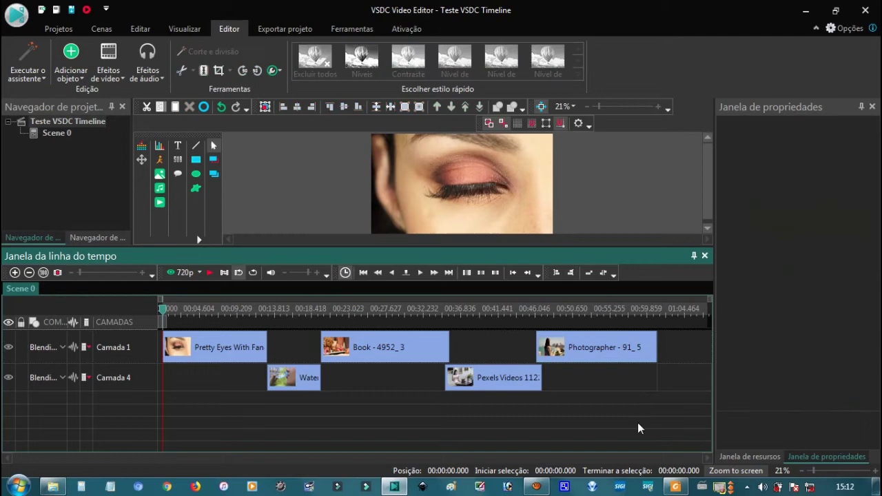
key(ctrl+a)
click(587, 272)
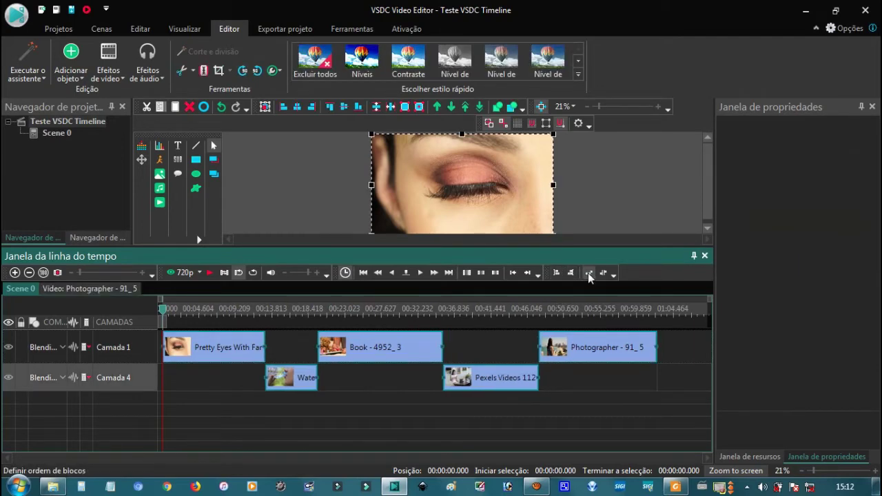
click(635, 416)
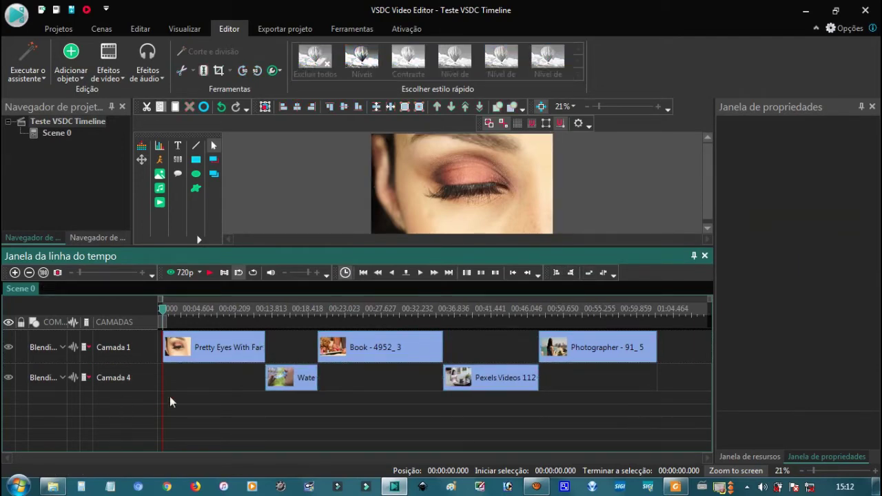
Increase the row heights of Camada 4 and Camada 1 to about the same size
drag(141, 391, 142, 409)
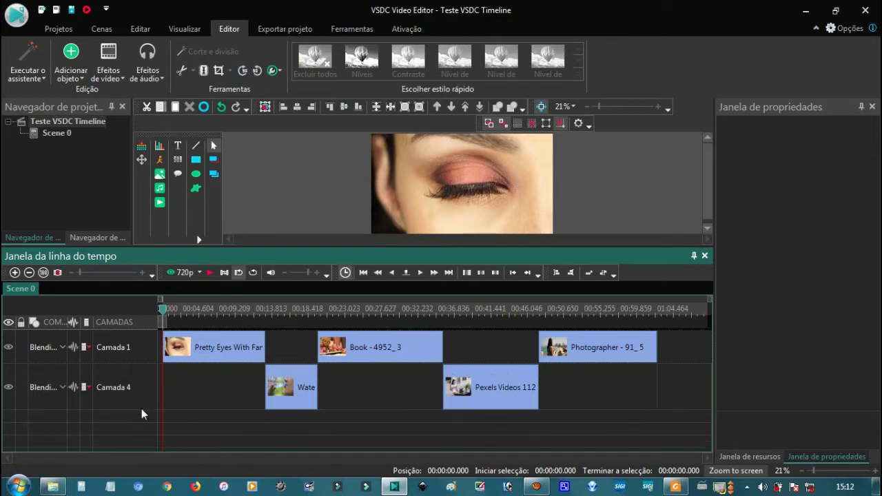
click(135, 362)
drag(136, 363, 136, 375)
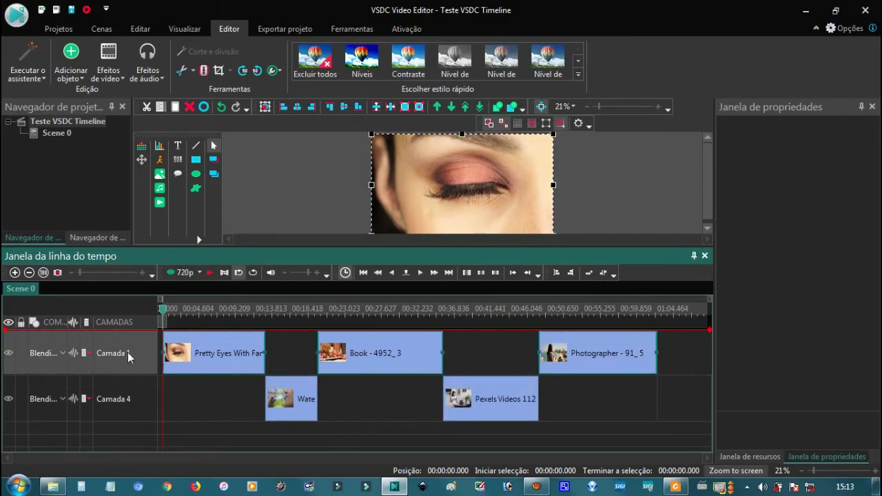
Rename the Camada 1 layer as Bloco A
click(124, 352)
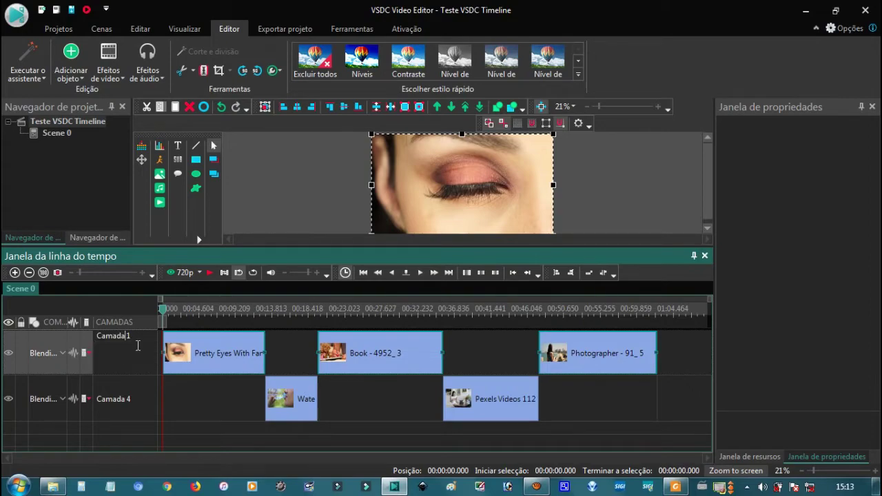
drag(145, 337, 87, 333)
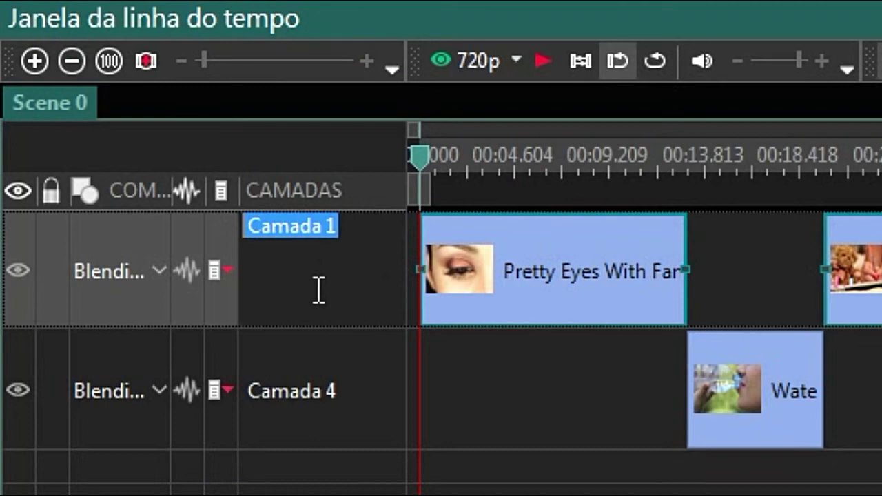
text(Bloco)
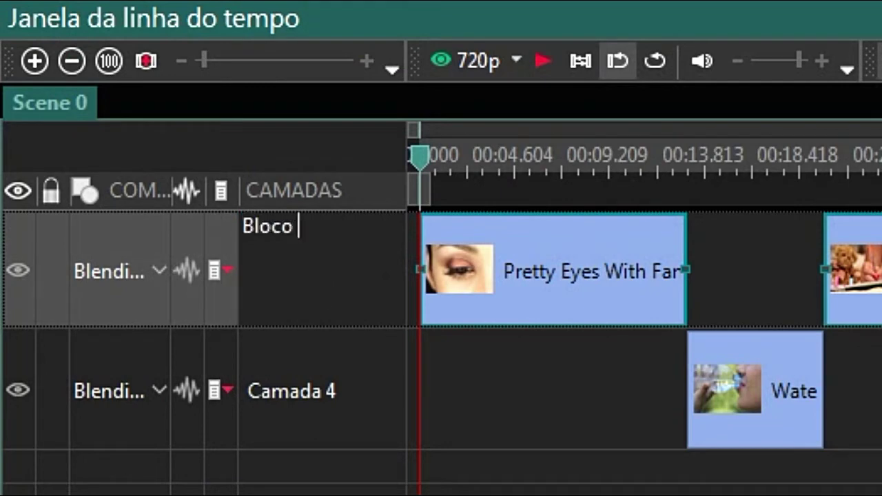
text( A)
Rename the Camada 4 layer as Bloco B
click(351, 398)
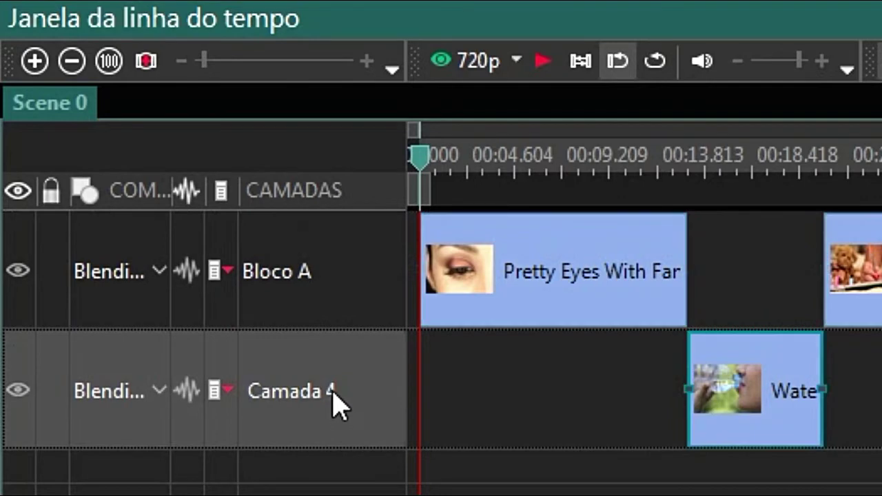
click(351, 398)
key(BackSpace)
key(BackSpace)
key(BackSpace)
key(BackSpace)
key(BackSpace)
key(BackSpace)
key(BackSpace)
key(BackSpace)
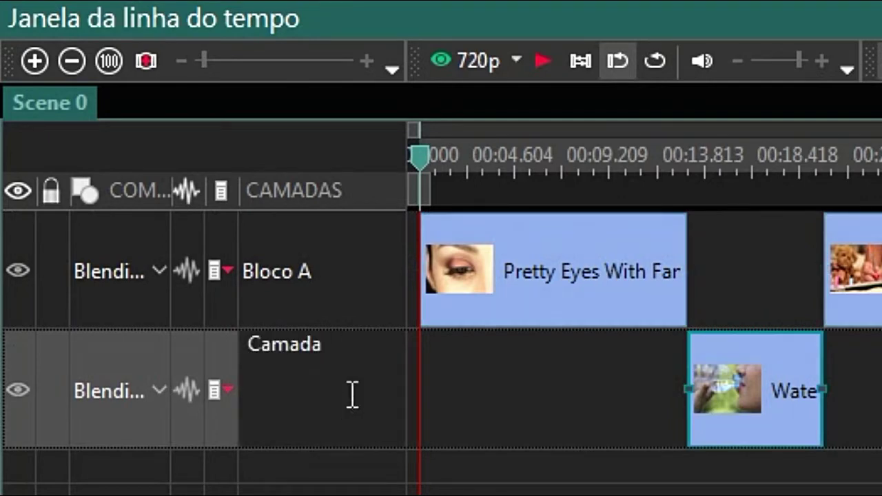
text(BBlo)
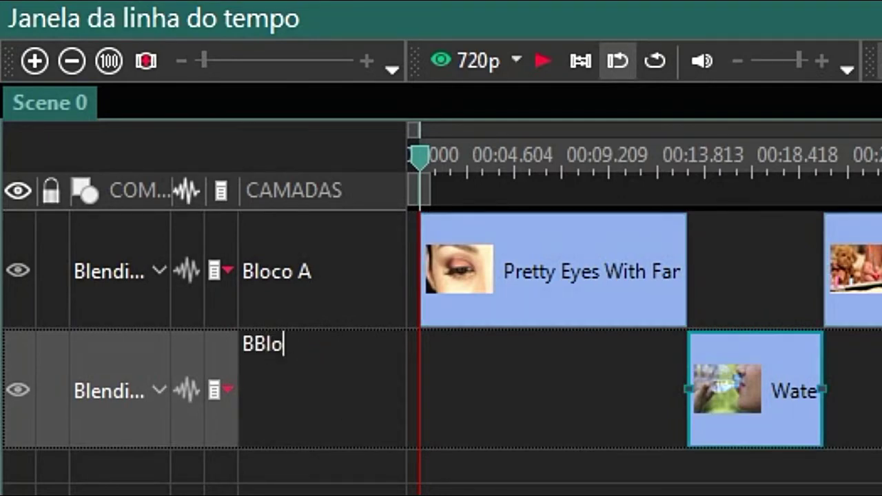
key(BackSpace)
key(BackSpace)
key(BackSpace)
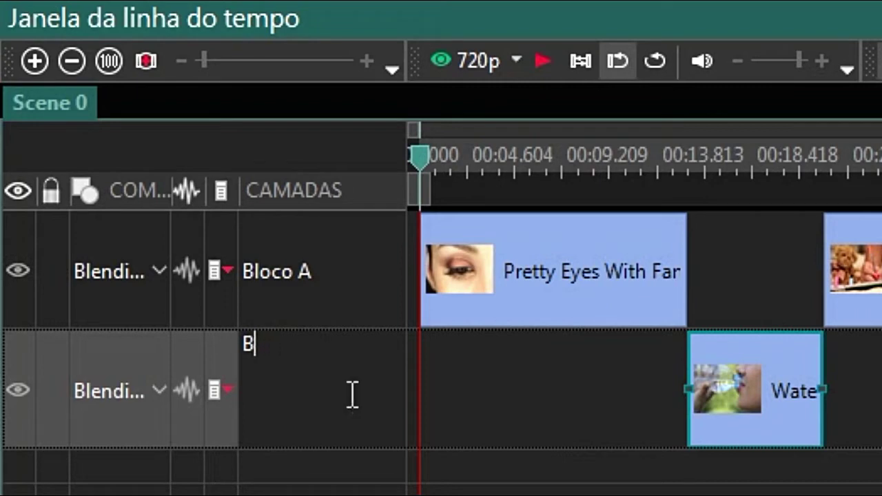
text(loco B)
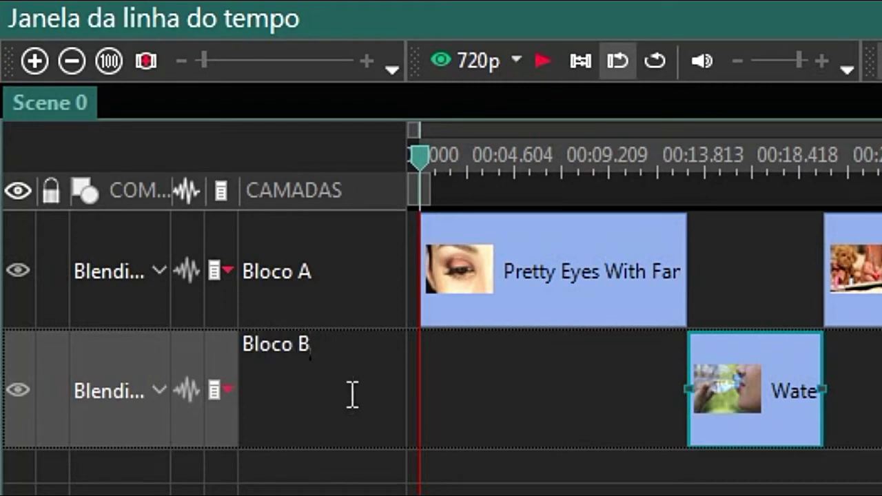
click(501, 383)
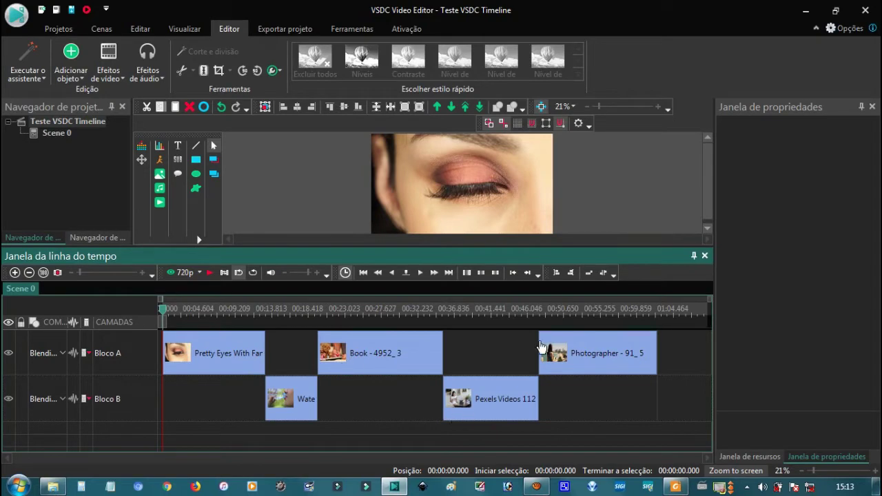
Enlarge the preview area slightly by lowering the upper boundary of the timeline window
click(233, 352)
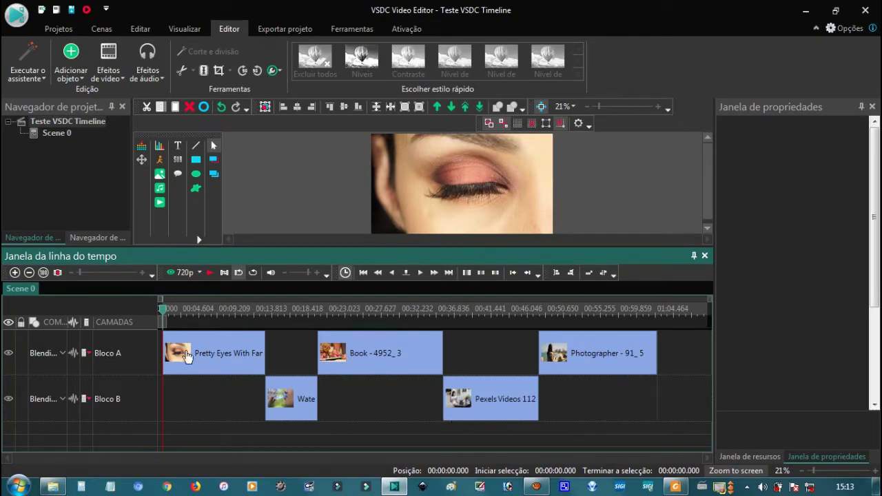
click(665, 393)
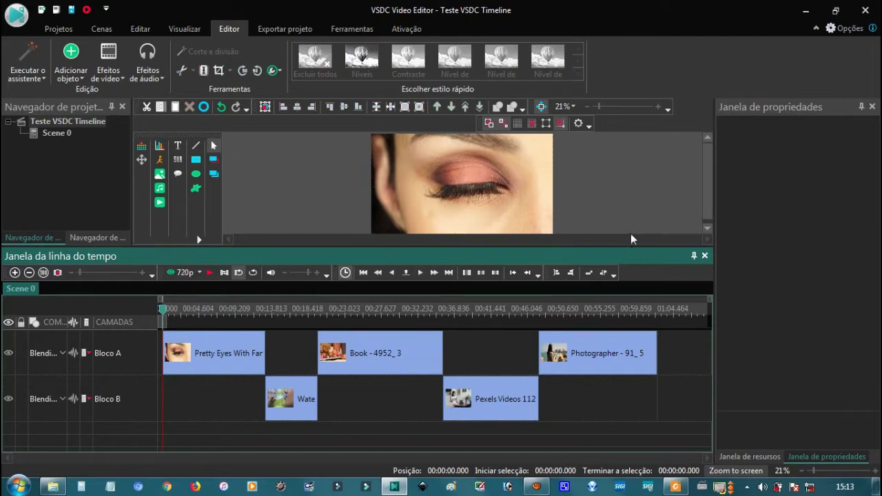
drag(648, 248, 654, 272)
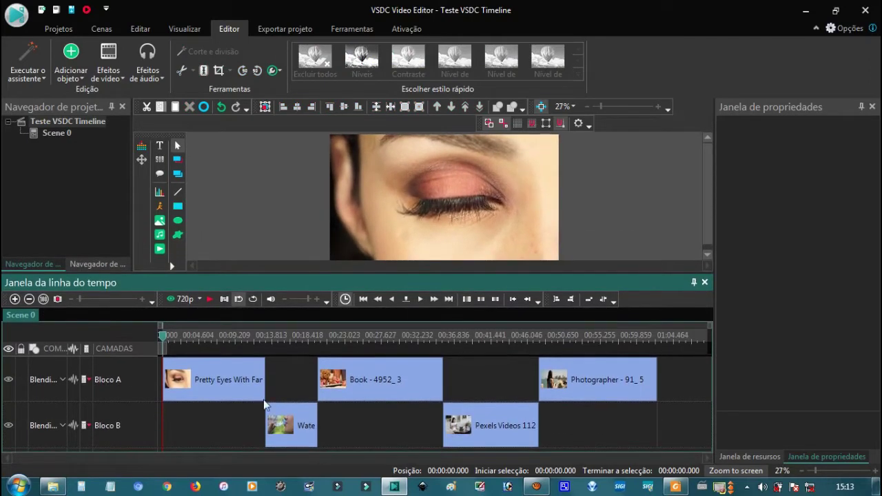
Select the Pretty Eyes clip and play parts of it and the Water clip in the preview
click(208, 384)
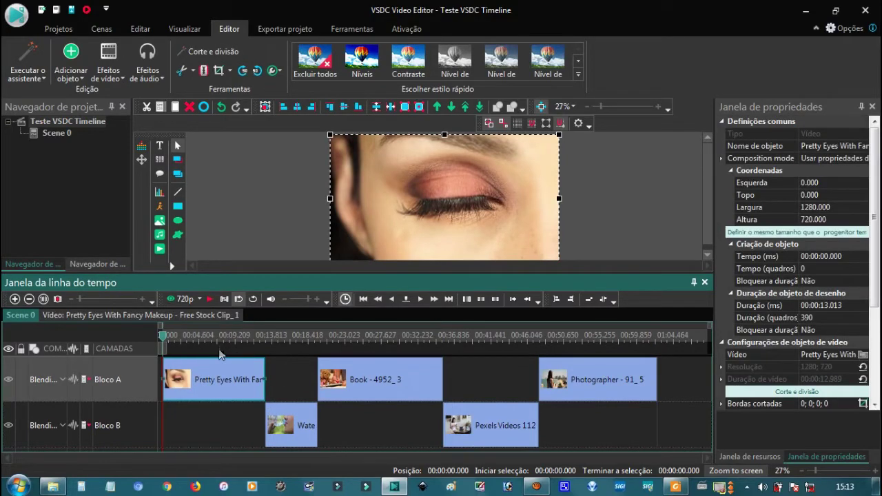
drag(163, 340, 235, 341)
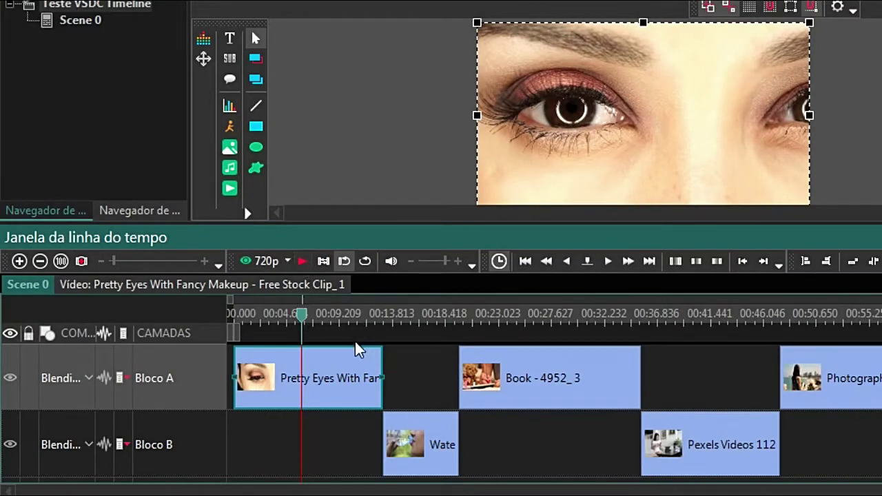
key(space)
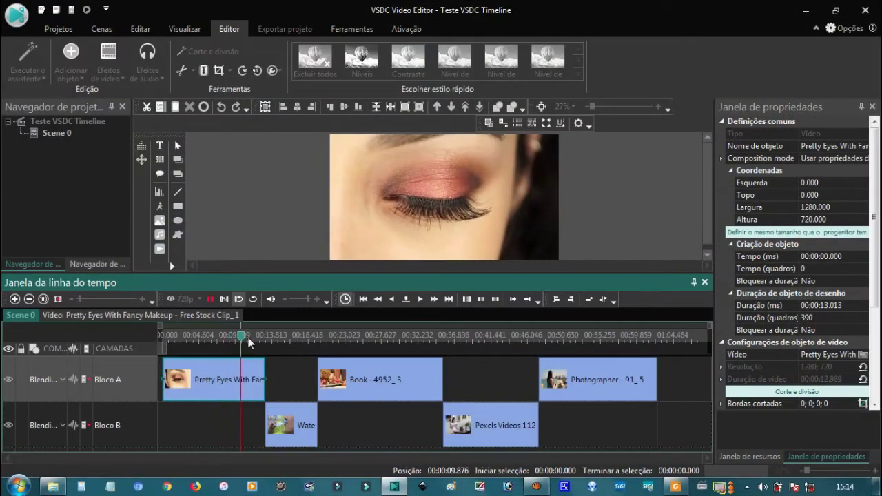
key(space)
drag(211, 338, 279, 339)
click(209, 300)
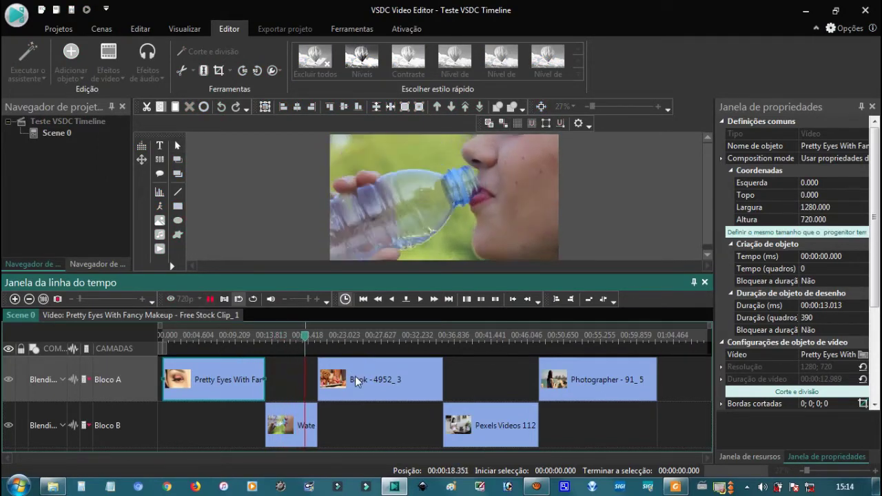
key(space)
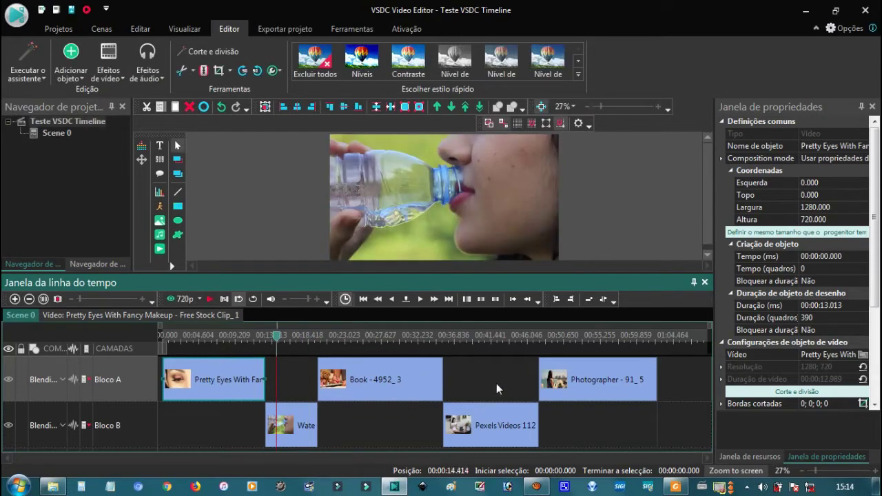
click(490, 386)
Play another part of the Pretty Eyes clip and place the playhead at 00:00:09.209 within it
click(240, 369)
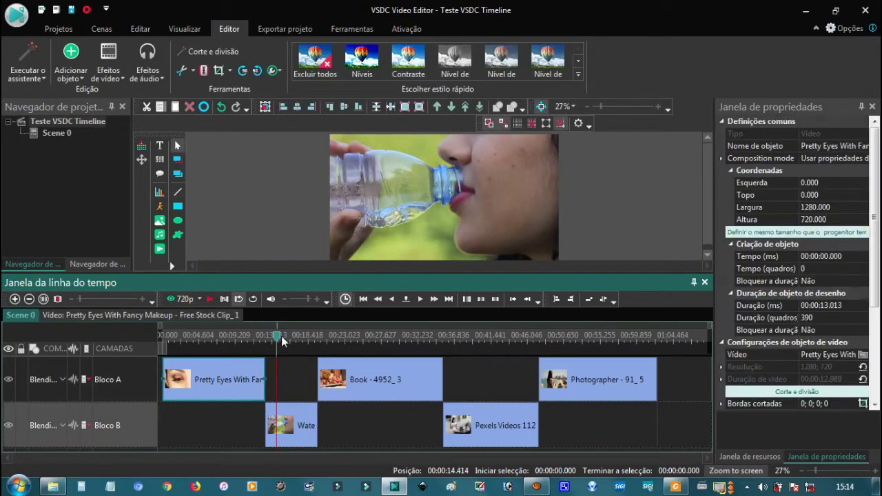
drag(279, 337, 231, 343)
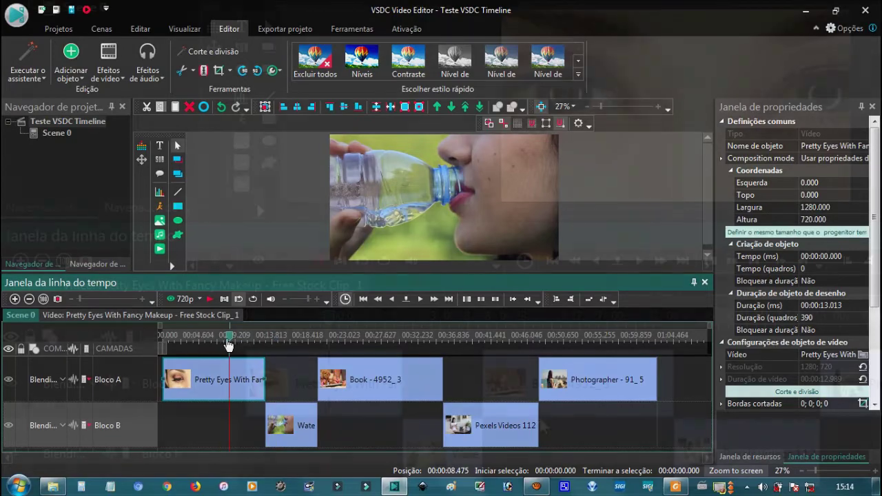
key(space)
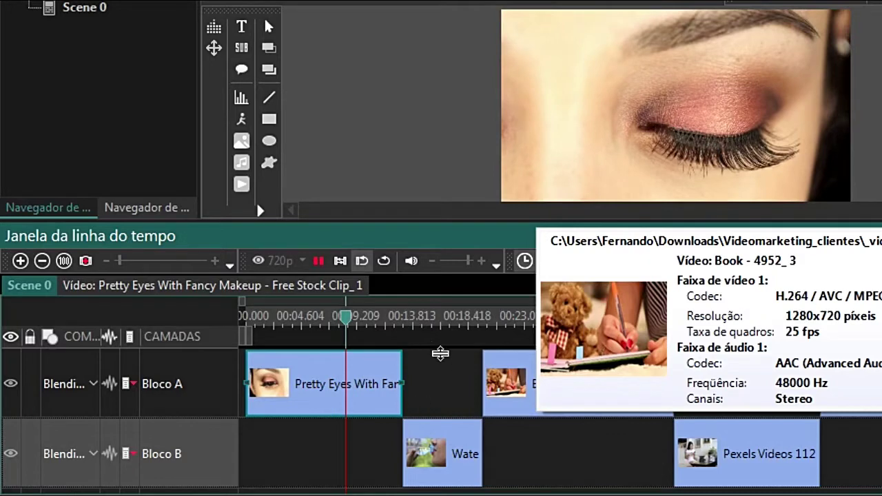
key(space)
drag(268, 318, 356, 322)
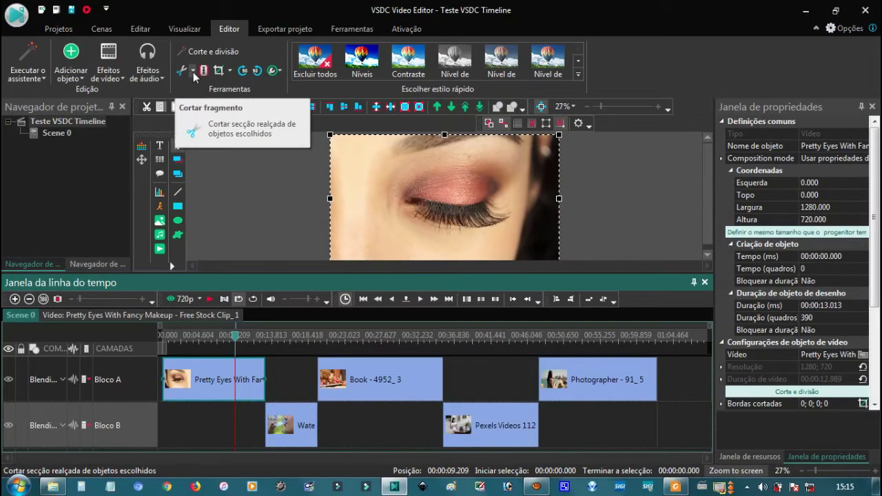
Try the start-cut command on the Pretty Eyes clip at the playhead, undo it, and look at the end-cut option
click(193, 71)
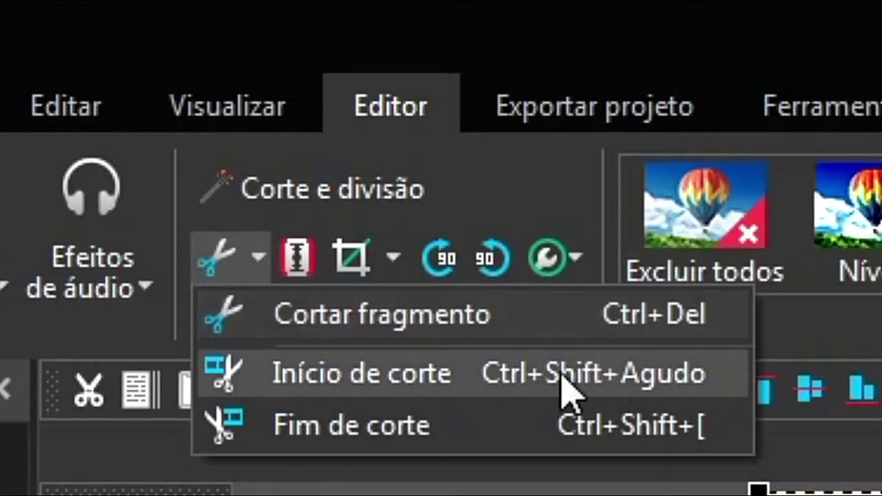
click(458, 372)
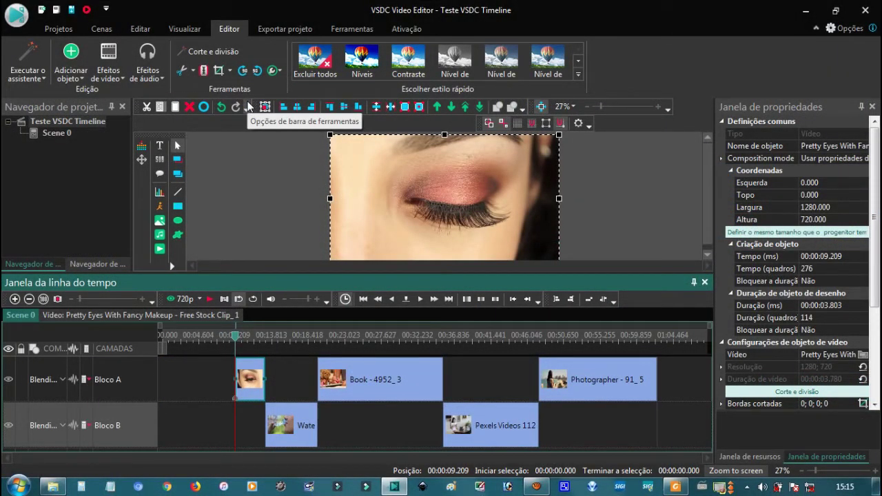
key(ctrl+z)
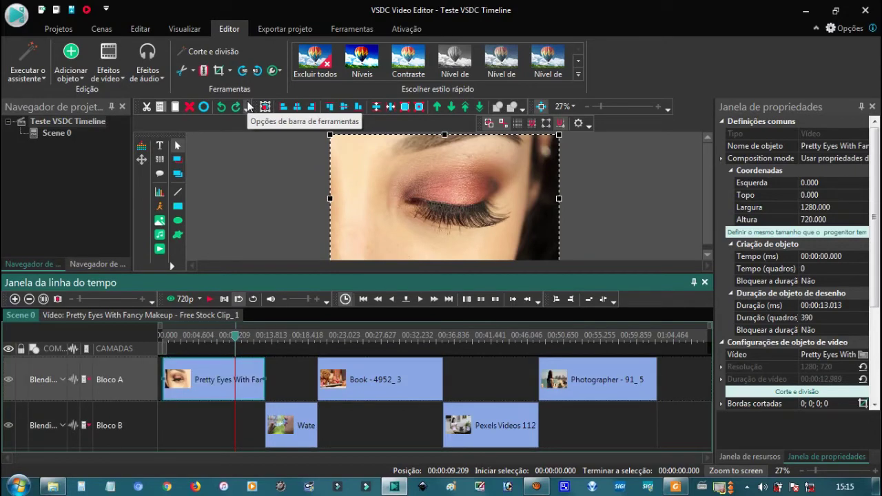
click(195, 72)
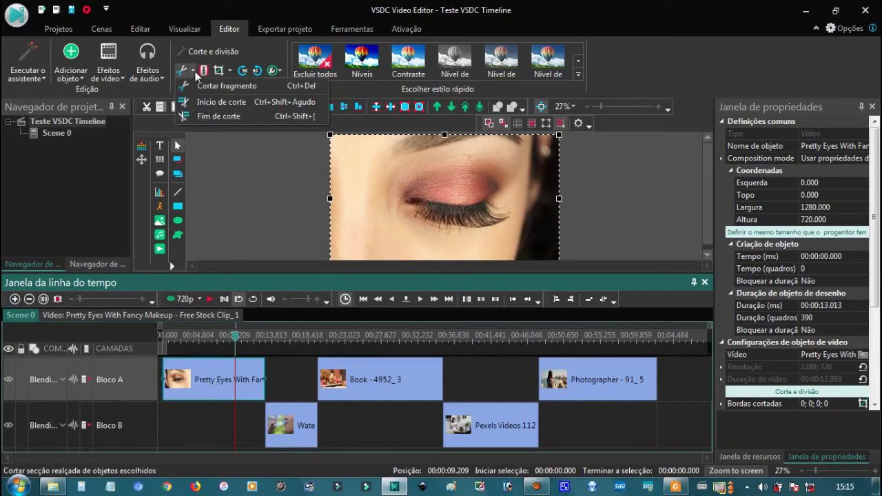
click(239, 115)
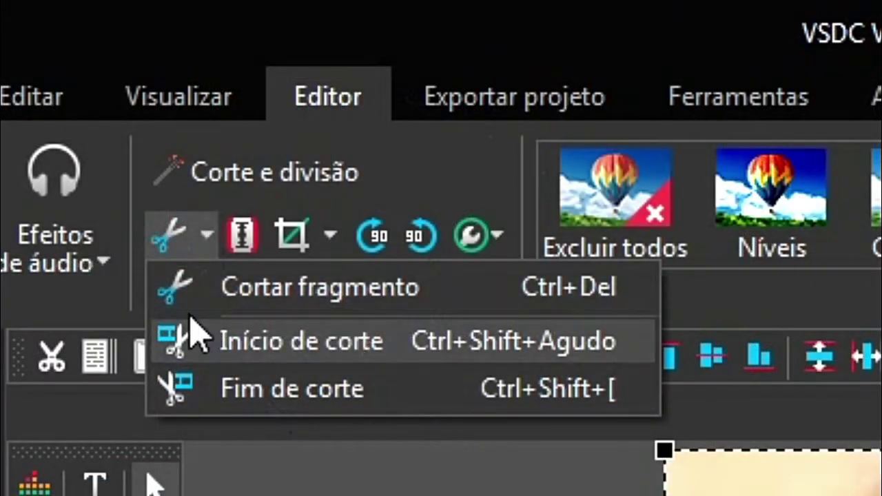
click(661, 4)
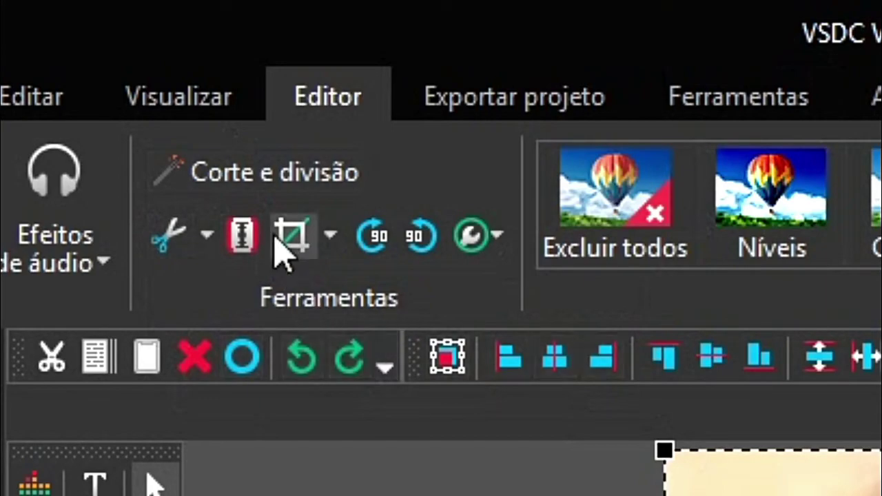
Split the Pretty Eyes clip in two at the playhead, and shift both parts slightly later and back to the start
click(247, 235)
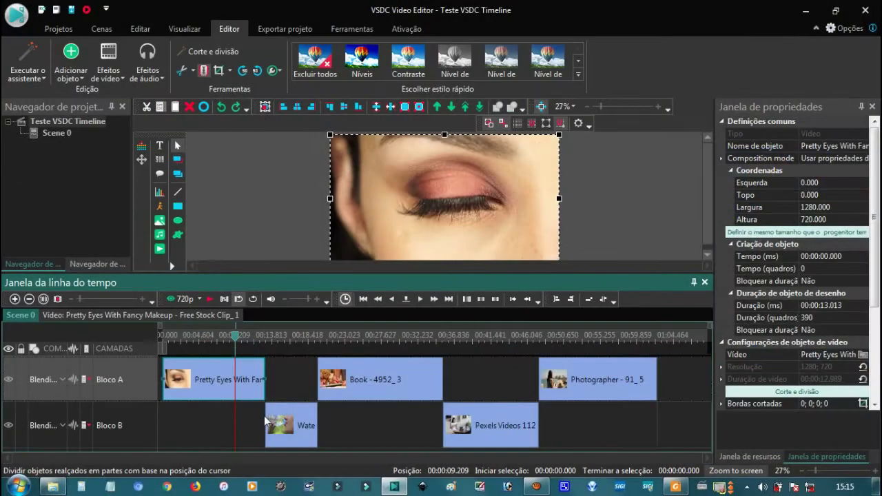
click(242, 411)
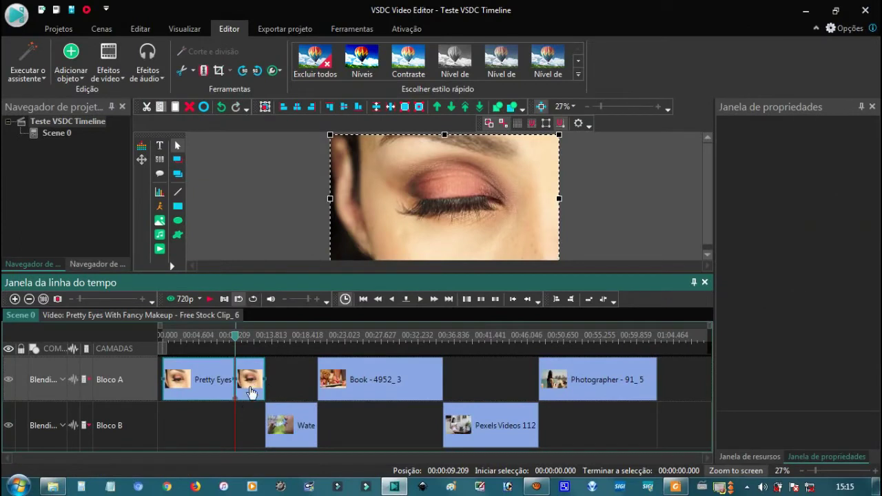
drag(254, 390, 264, 390)
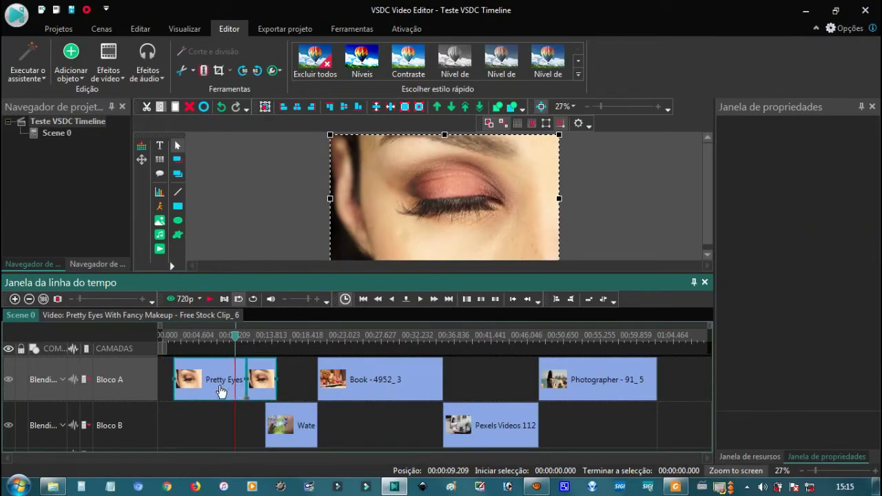
drag(207, 392, 196, 391)
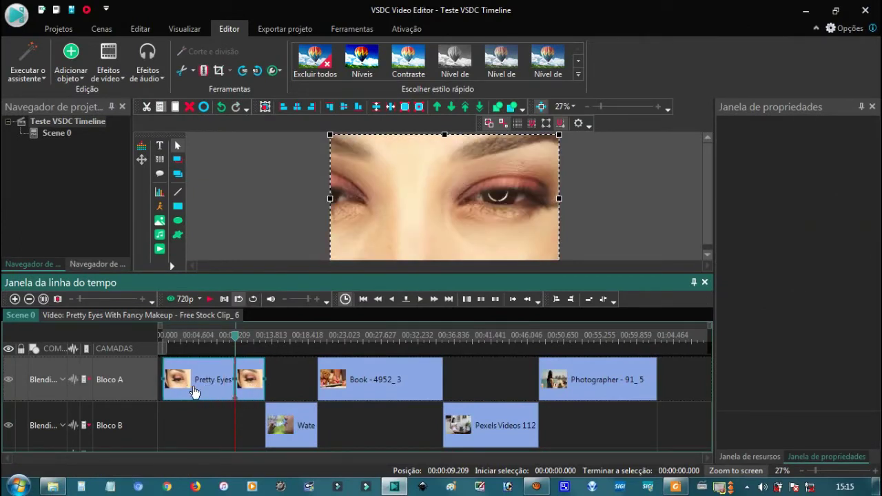
Separate the second part of the split Pretty Eyes clip onto Bloco B and delete it
click(281, 397)
click(253, 396)
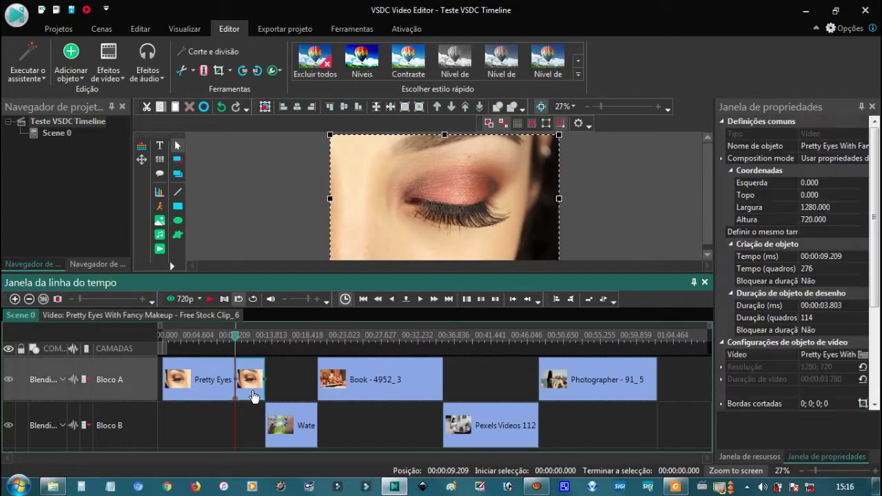
drag(253, 396, 228, 436)
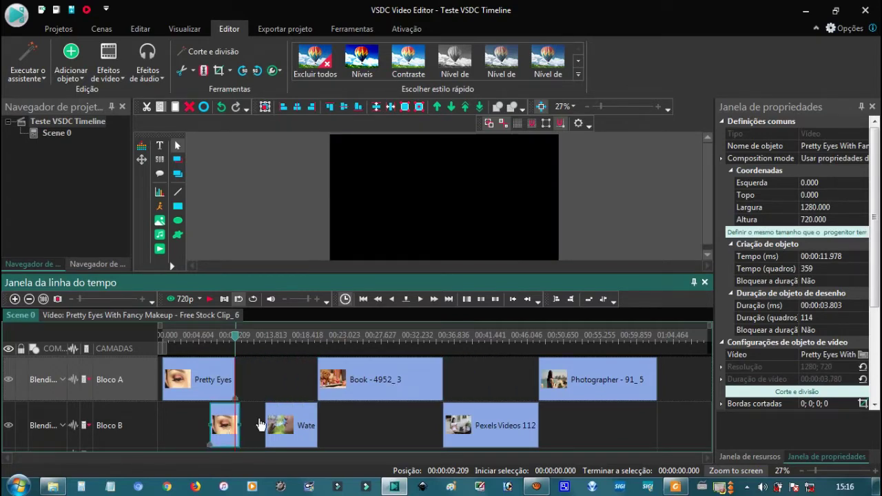
drag(296, 386, 309, 414)
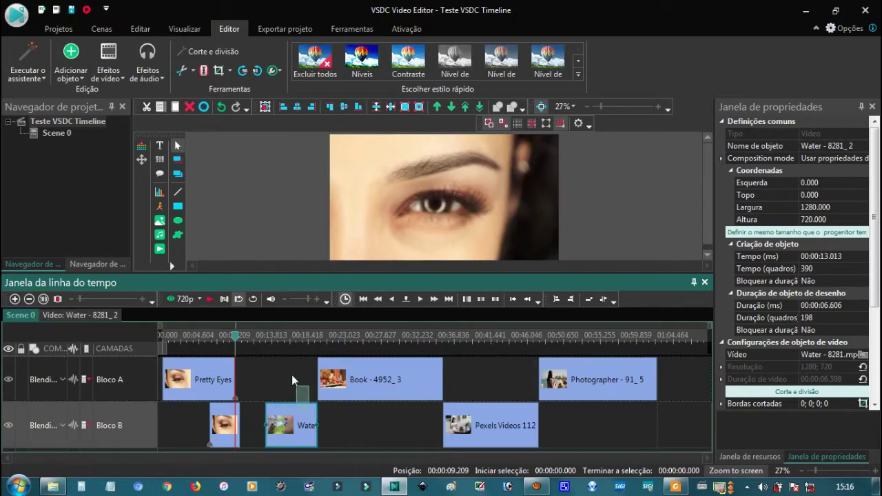
drag(226, 430, 374, 428)
right_click(374, 427)
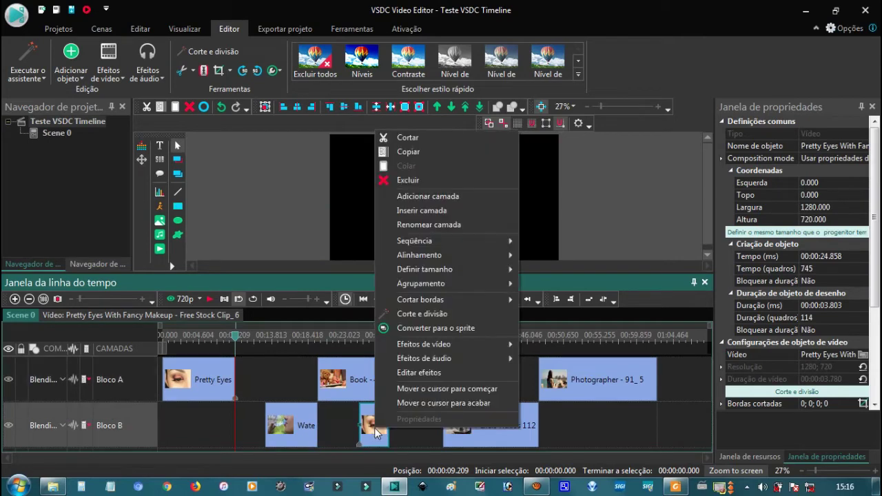
click(406, 180)
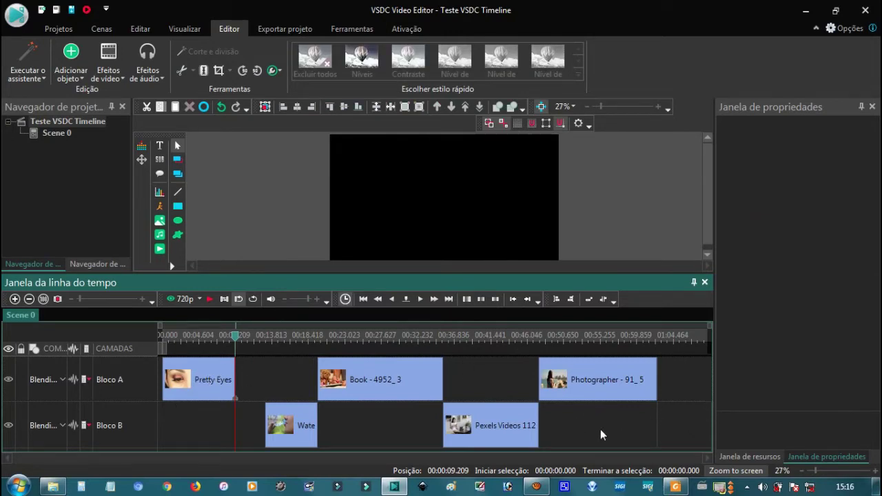
Select all clips and set their block order so they follow one another without gaps
key(ctrl+a)
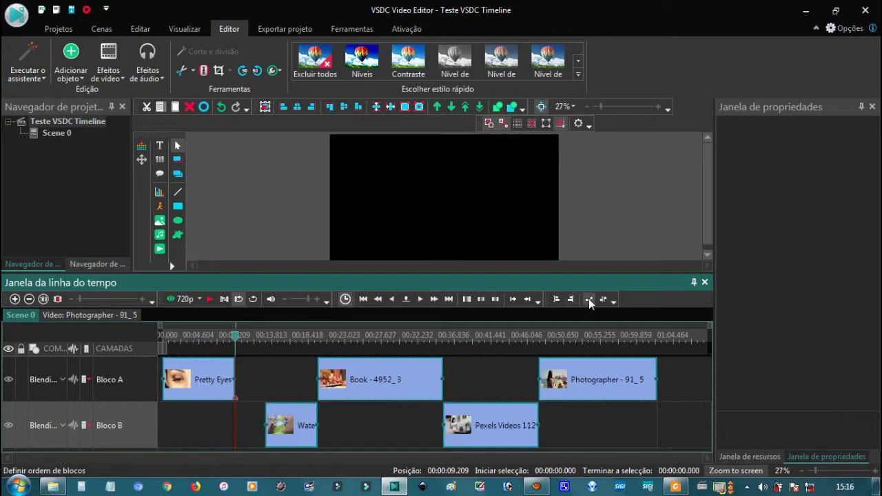
click(589, 300)
click(622, 423)
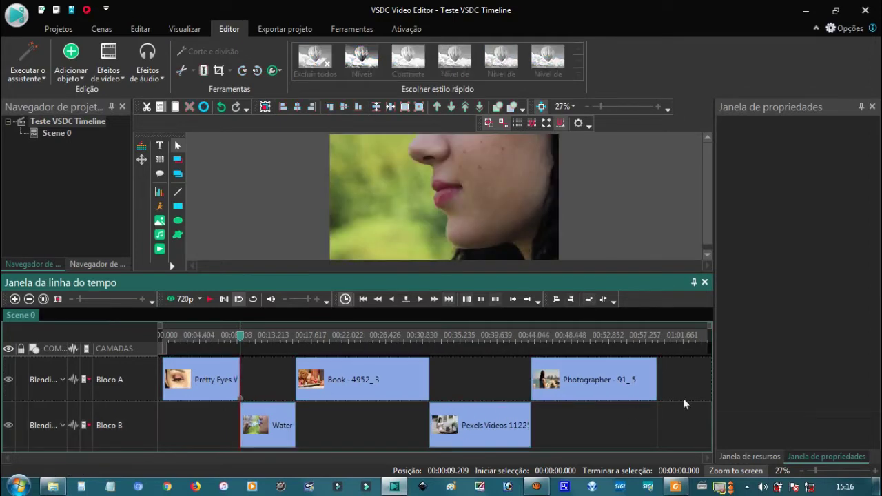
Preview the Water and Book clips, and cut off the end of the Book clip at 00:00:22.889
click(177, 146)
drag(242, 342, 266, 342)
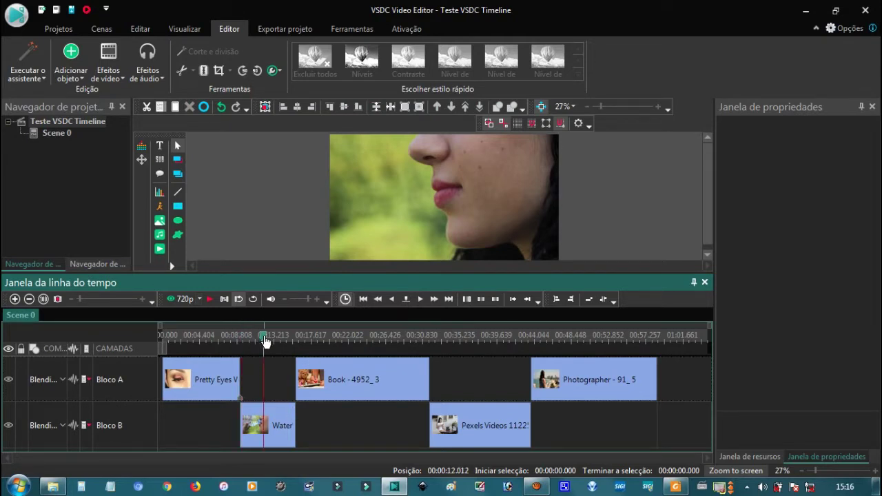
click(346, 337)
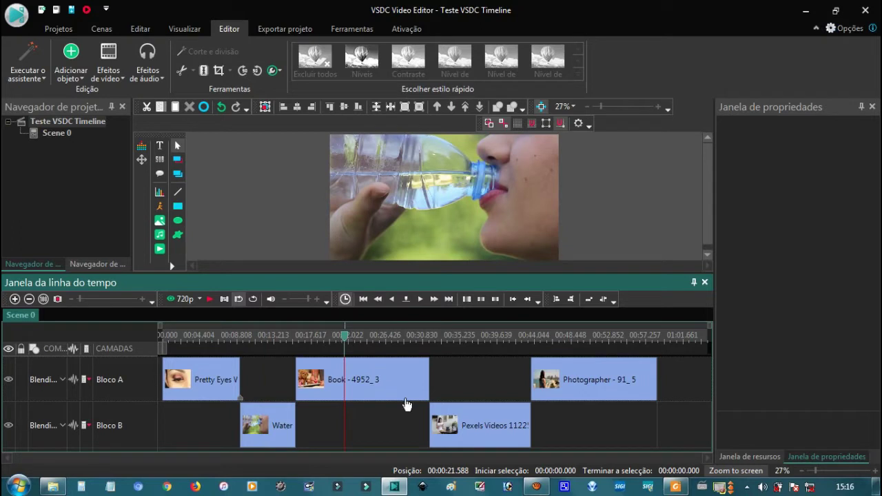
drag(347, 341, 308, 341)
key(space)
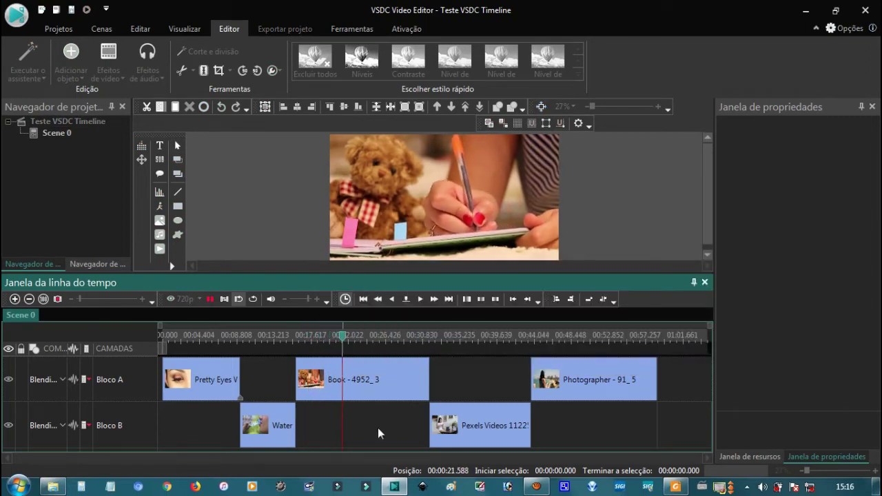
click(376, 385)
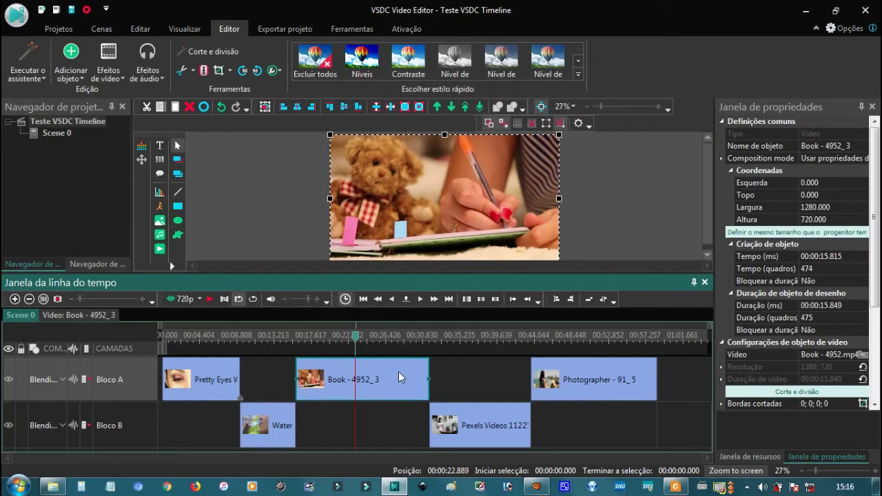
click(192, 71)
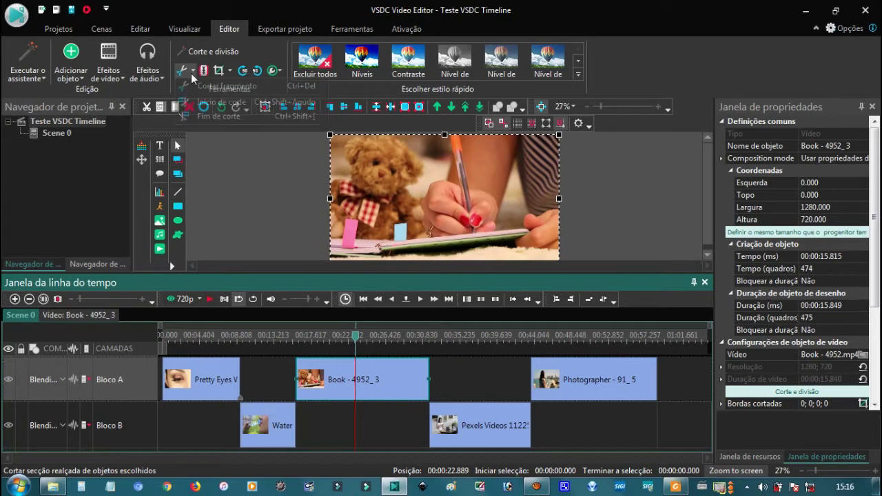
click(237, 120)
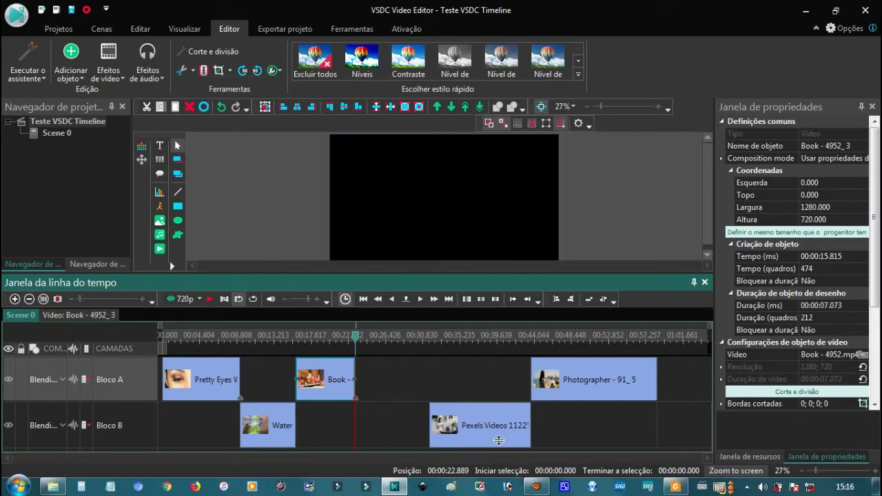
Play the Pexels Videos clip from a point near its beginning to find where to cut
click(456, 338)
key(space)
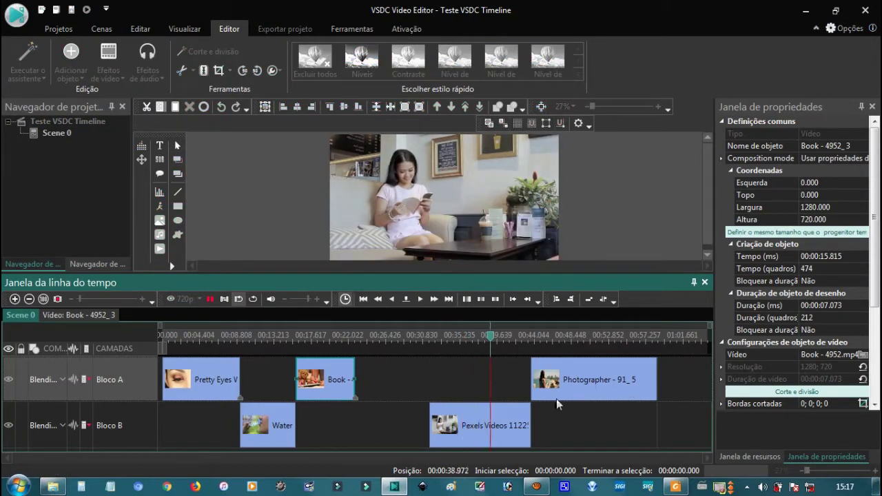
key(space)
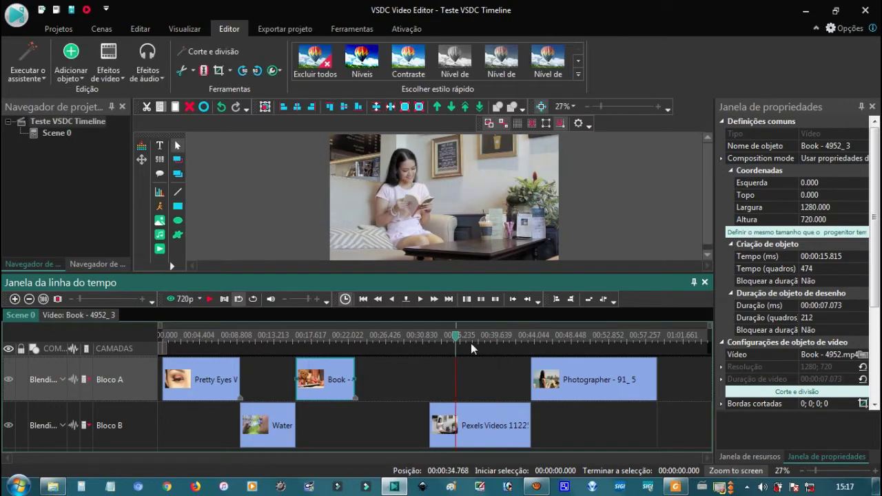
mouse_move(455, 342)
mouse_down()
mouse_move(432, 339)
mouse_move(537, 339)
mouse_move(457, 343)
mouse_up()
key(space)
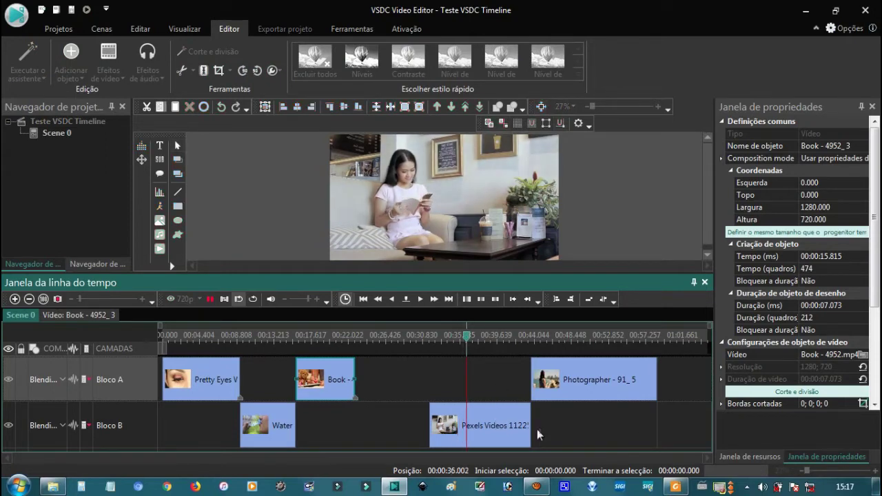
Shift the Pexels Videos clip slightly later to start at 00:00:32.565, and split it at 00:00:36.169
click(489, 411)
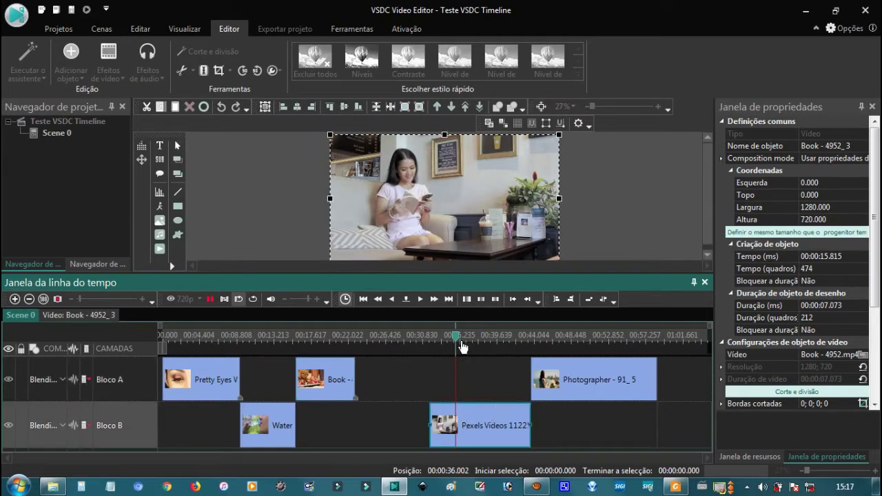
drag(458, 340, 468, 341)
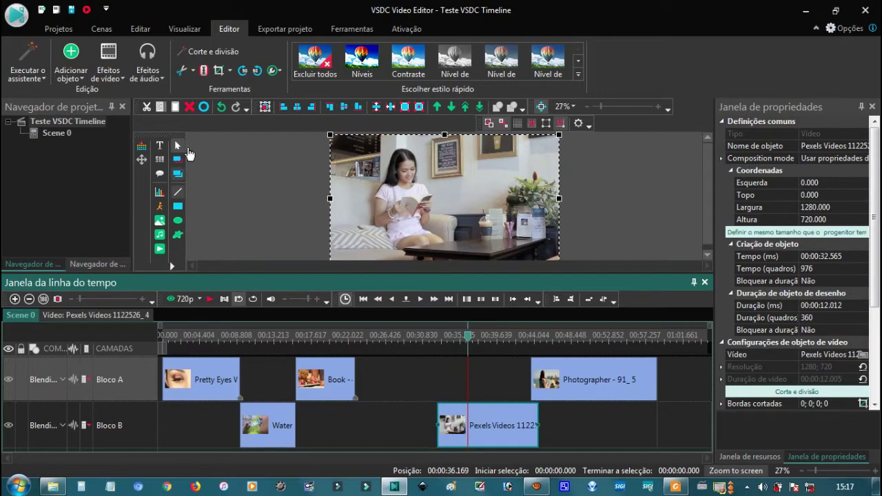
click(193, 71)
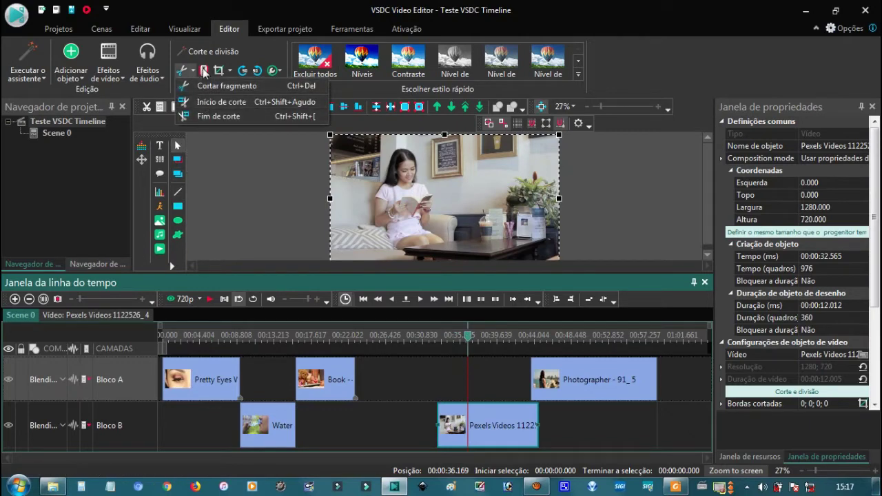
click(204, 72)
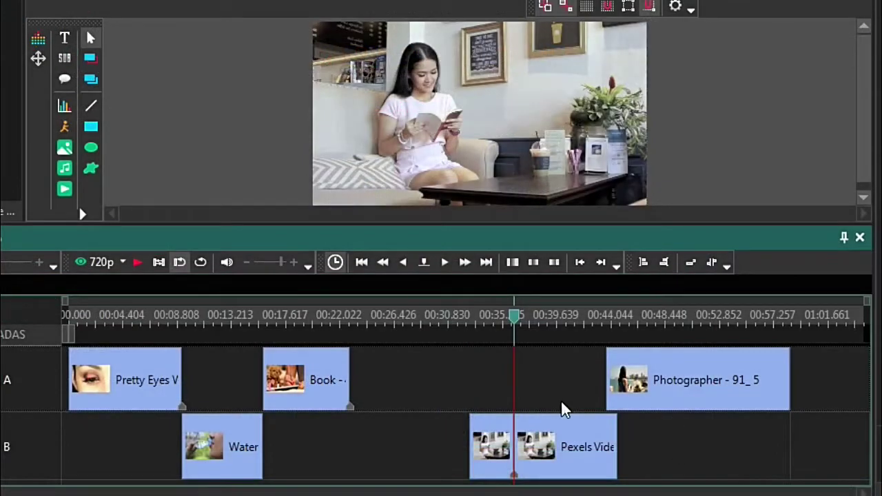
Move the first part of the Pexels Videos clip away from the second part and delete it
drag(473, 469, 461, 470)
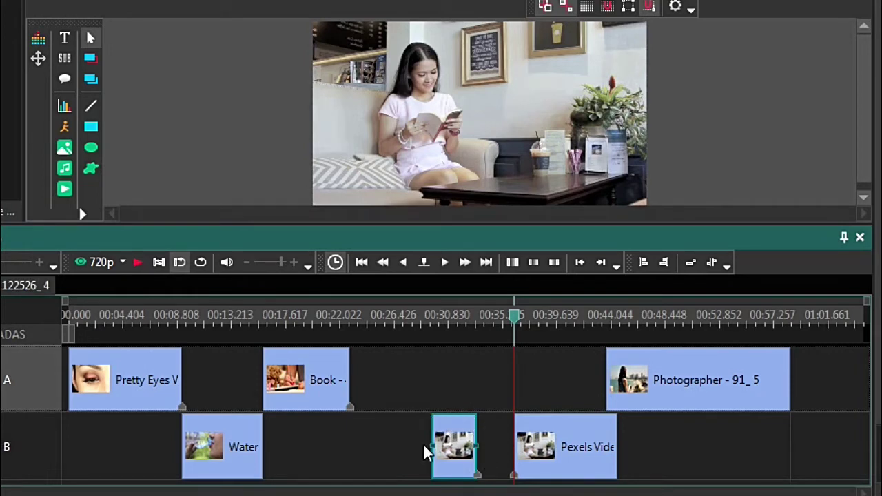
right_click(444, 454)
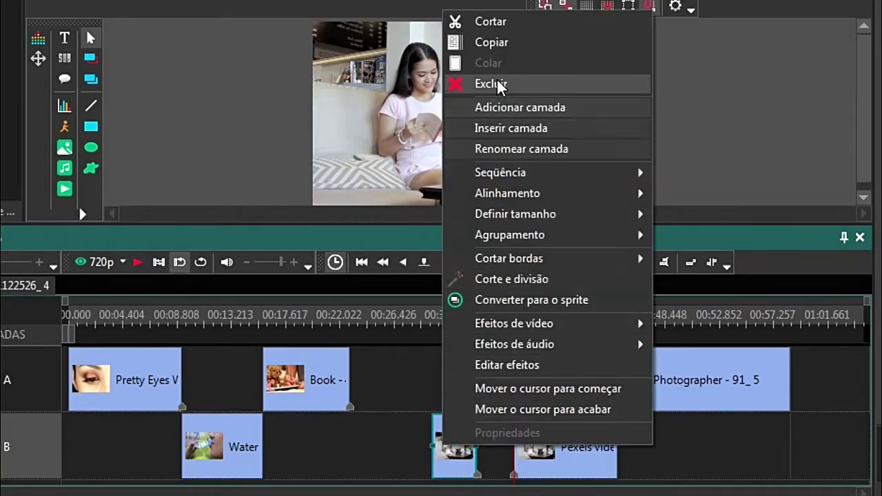
click(501, 87)
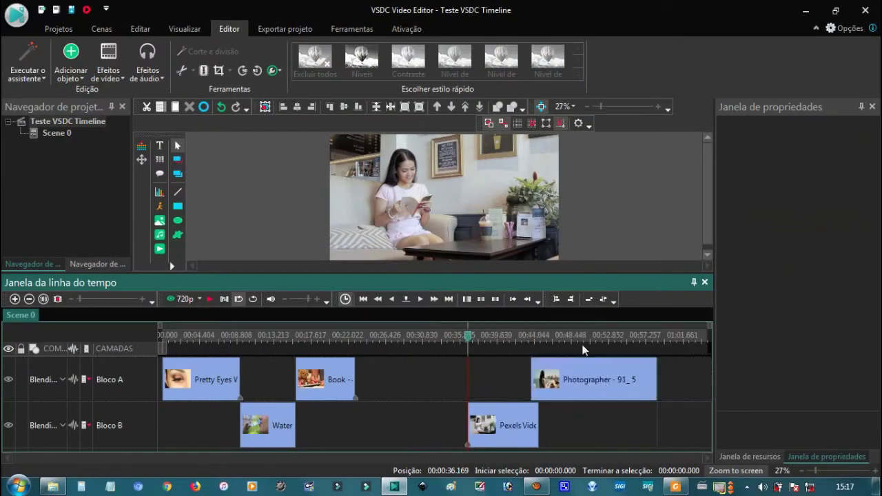
Preview the Photographer clip and place the playhead at 00:00:52.652 within it
click(581, 339)
drag(582, 340, 549, 337)
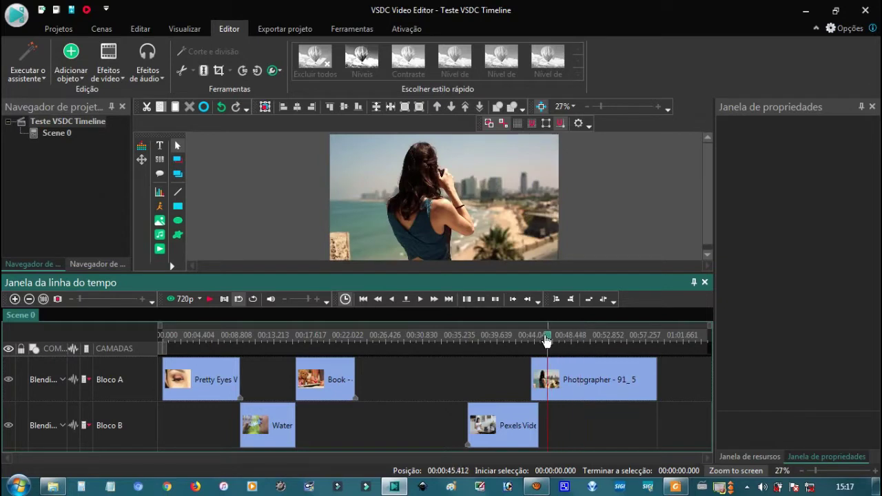
click(584, 338)
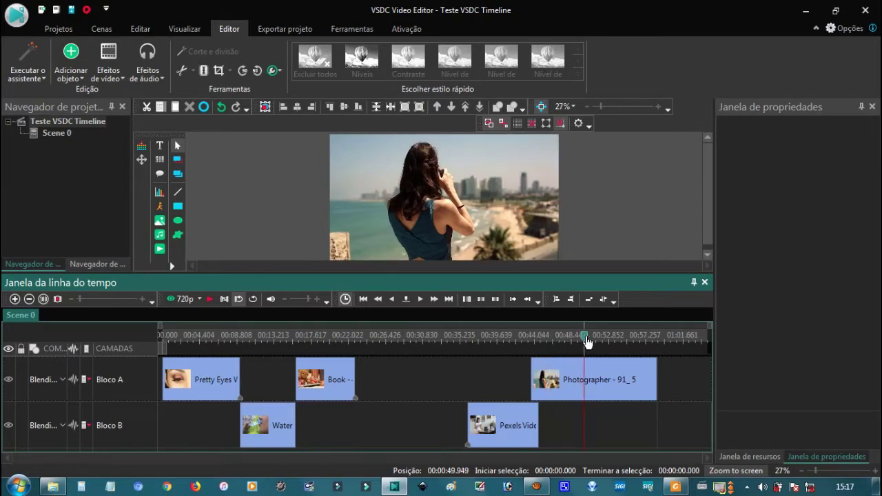
key(space)
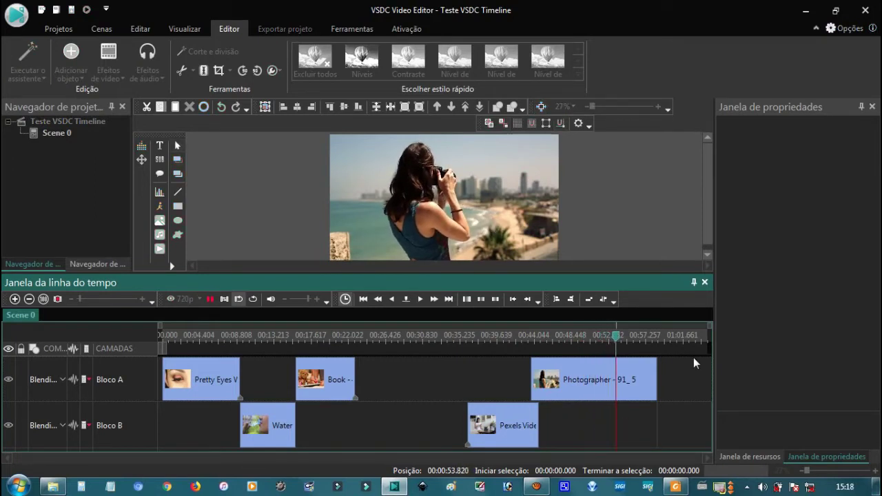
key(space)
drag(586, 338, 608, 339)
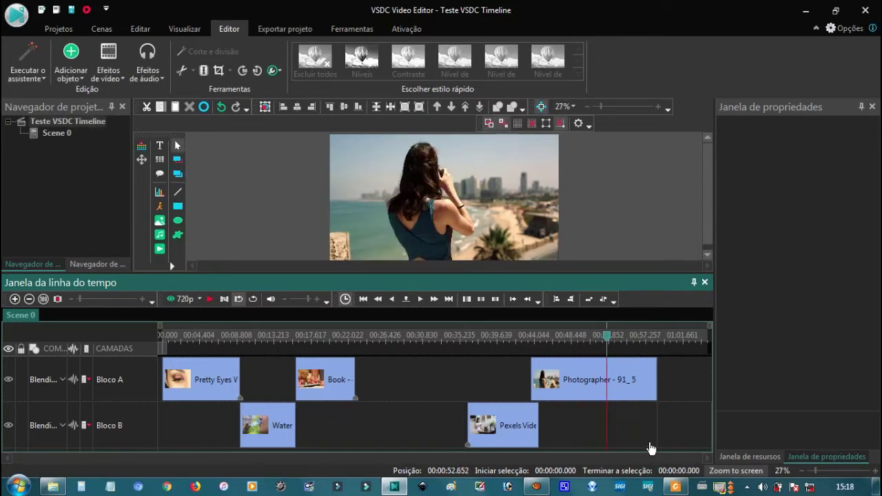
Split the Photographer clip at the playhead and delete its first part
click(600, 394)
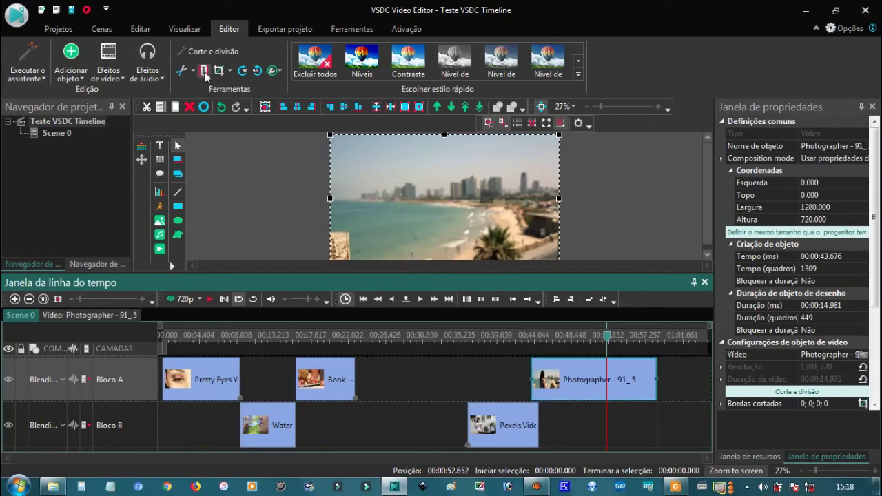
key(ctrl+k)
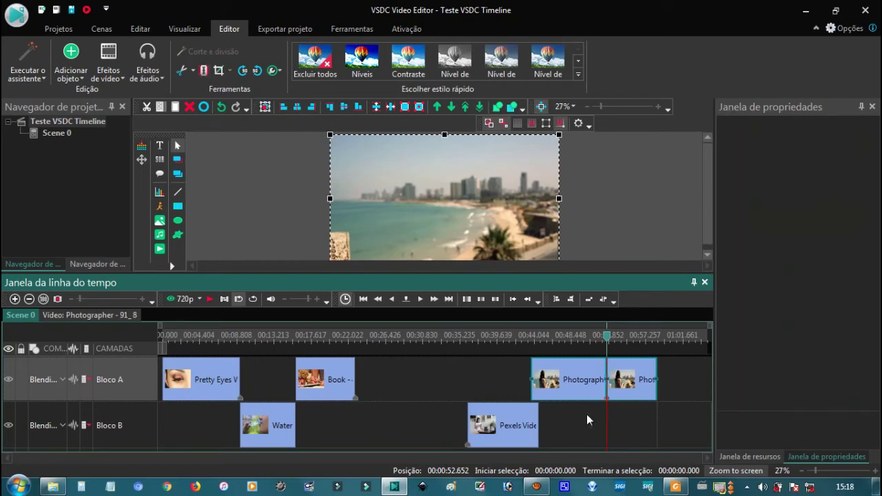
click(576, 398)
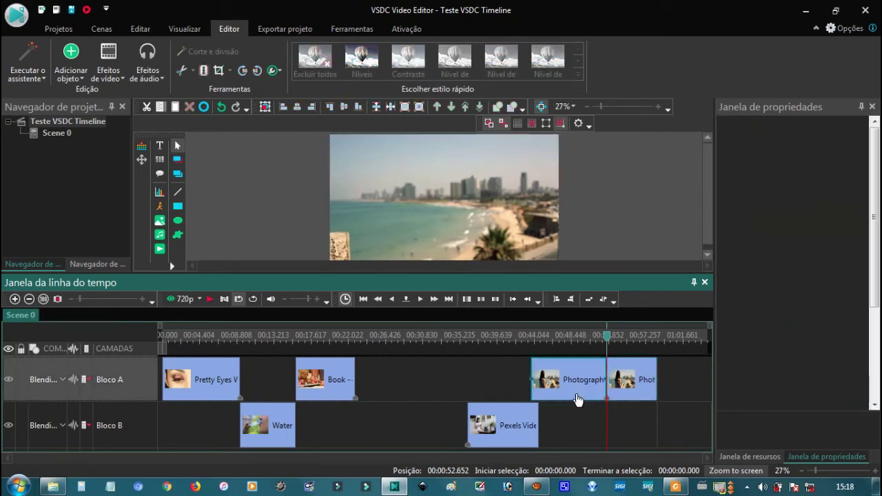
right_click(577, 398)
click(603, 144)
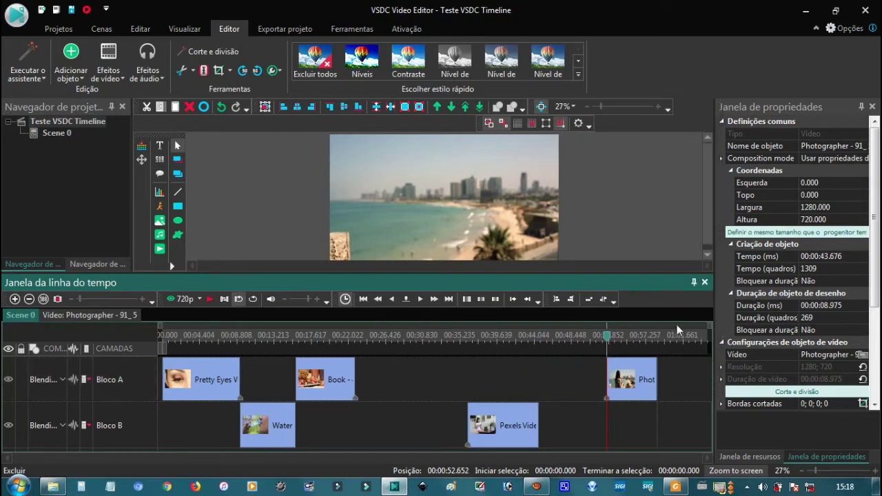
key(space)
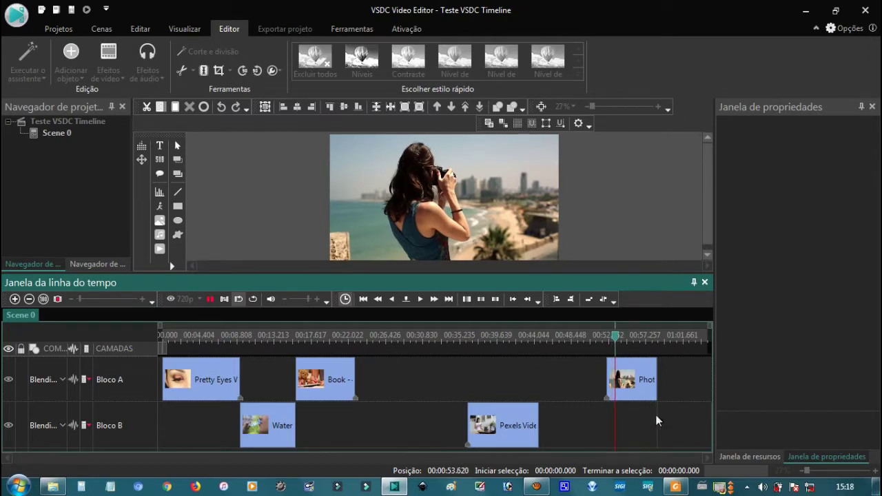
key(space)
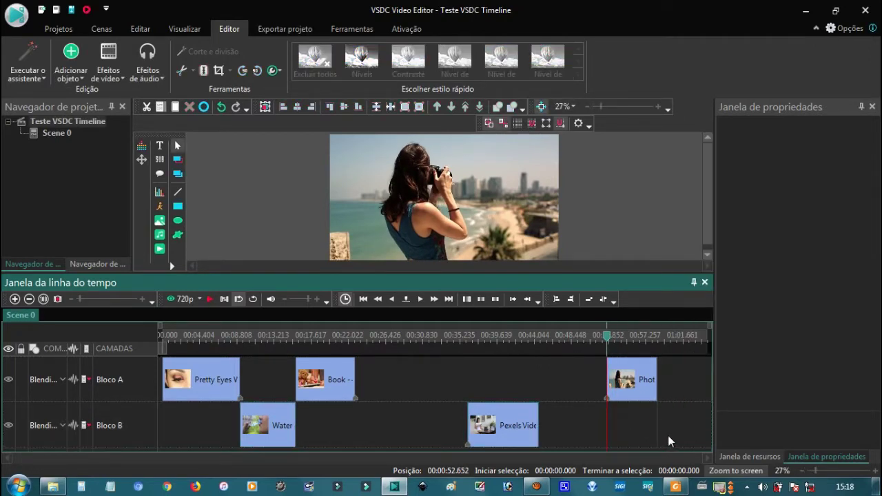
Select all five trimmed clips on Bloco A and Bloco B and set their block order to close the gaps
click(668, 436)
click(668, 432)
drag(642, 427, 203, 368)
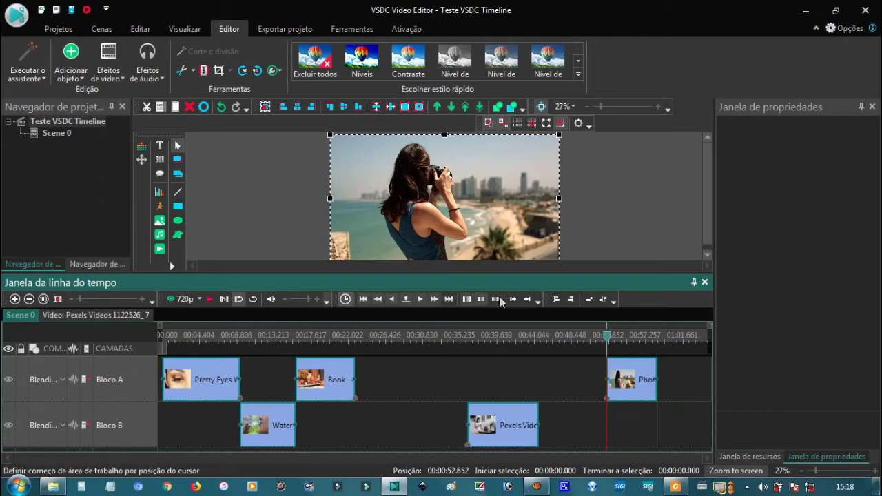
click(587, 300)
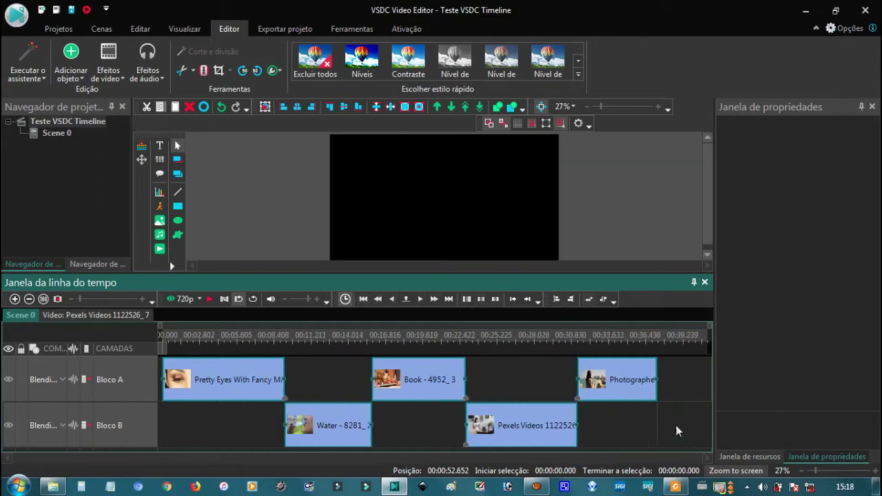
Clear the clip selection and save the project as Teste VSDC Timeline in video project format
click(469, 166)
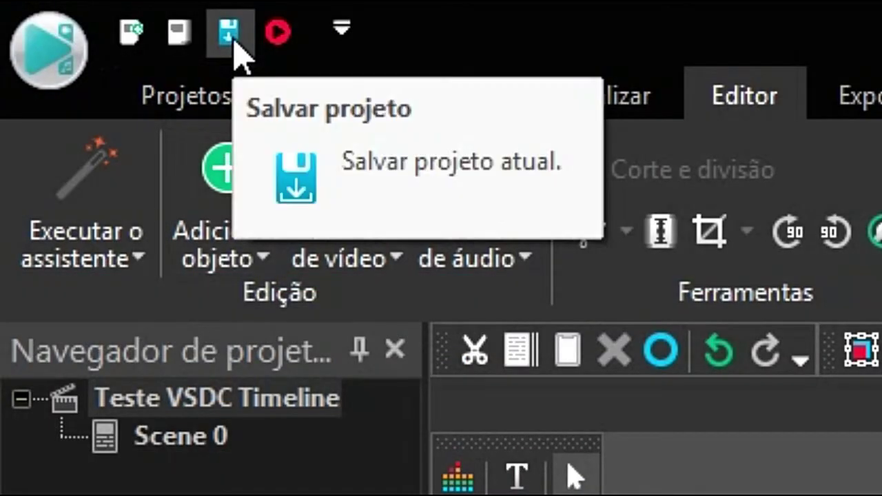
click(234, 43)
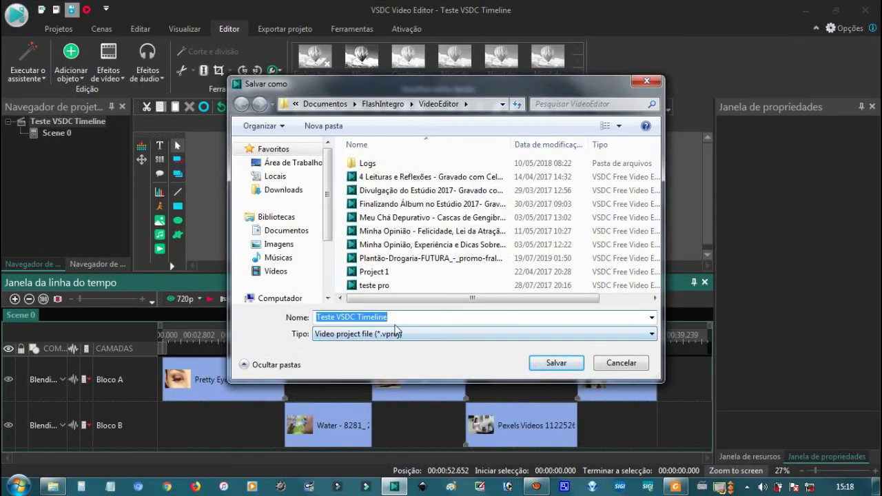
click(562, 369)
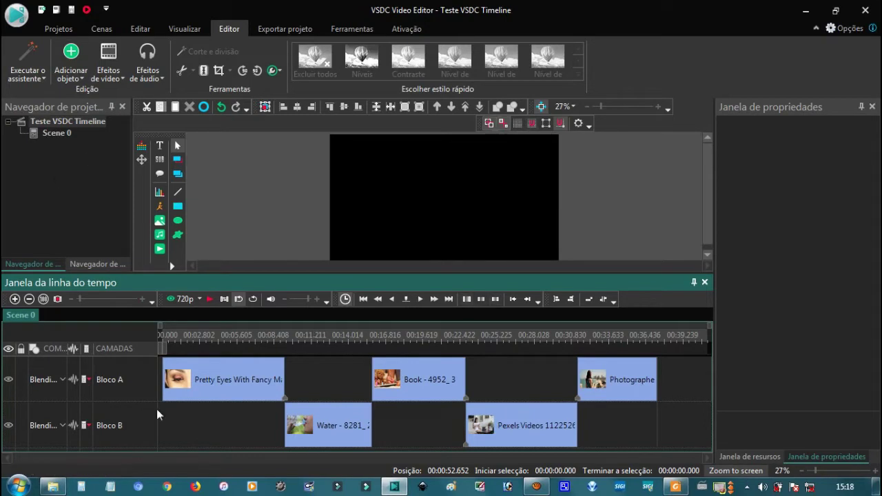
Select the Pretty Eyes clip, enlarge the timeline scale and scrub the playhead along the clips
click(248, 386)
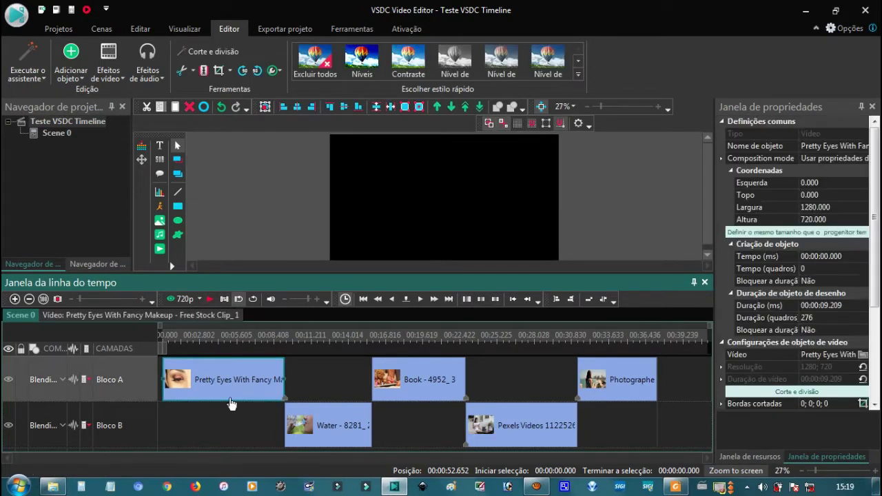
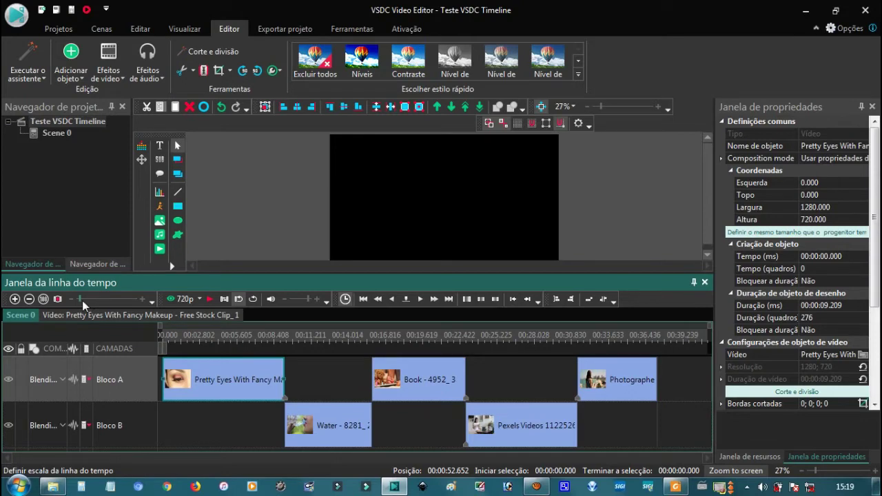
mouse_move(79, 299)
mouse_down()
mouse_move(101, 301)
mouse_move(42, 301)
mouse_move(151, 302)
mouse_move(68, 302)
mouse_move(95, 304)
mouse_up()
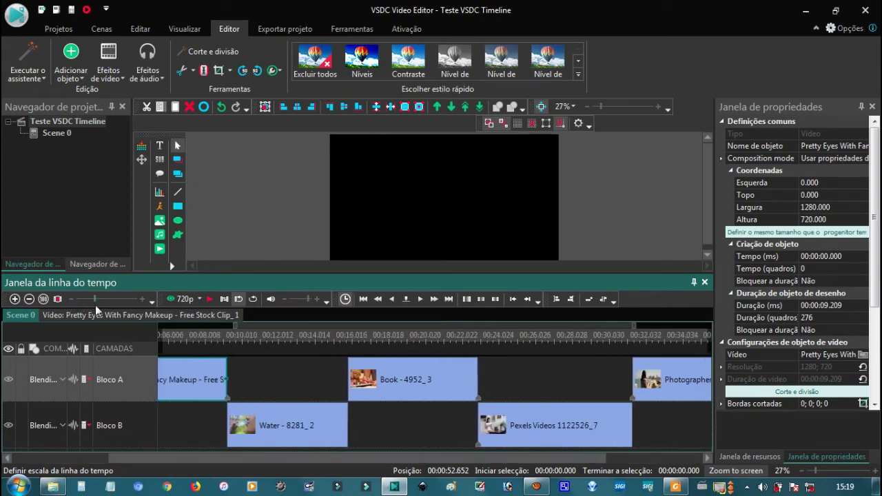
click(262, 339)
drag(481, 334, 453, 339)
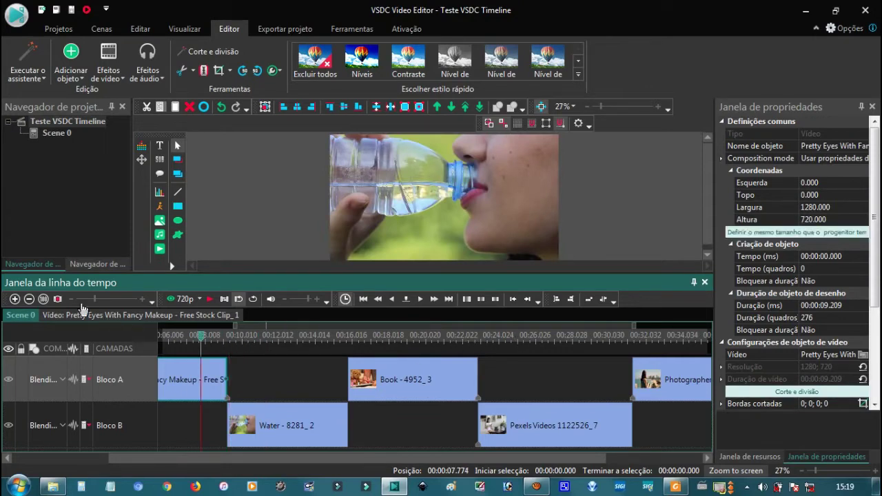
Zoom the timeline in and out around 00:00:09.275, then restore its scale to 100%
drag(94, 303, 132, 305)
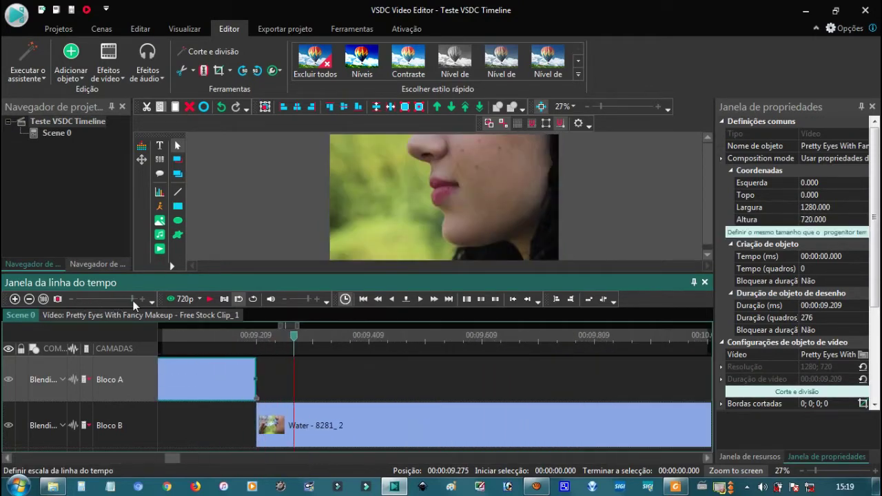
click(29, 299)
click(29, 299)
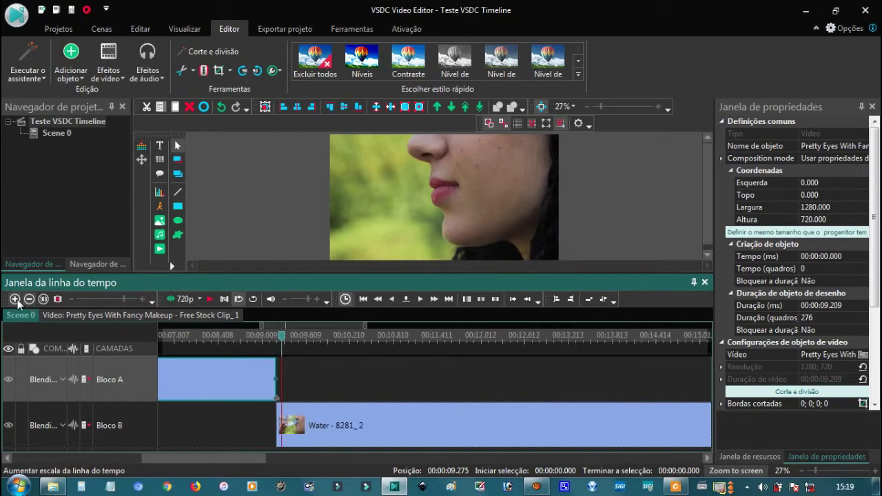
click(15, 299)
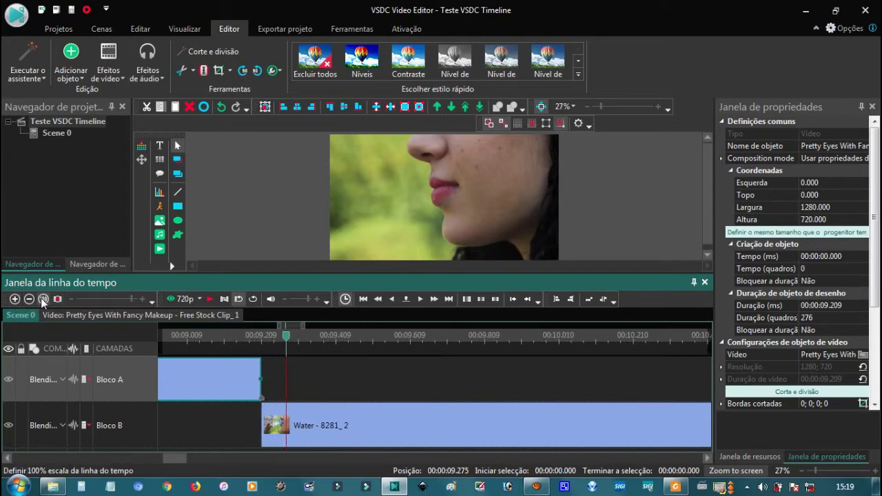
click(42, 299)
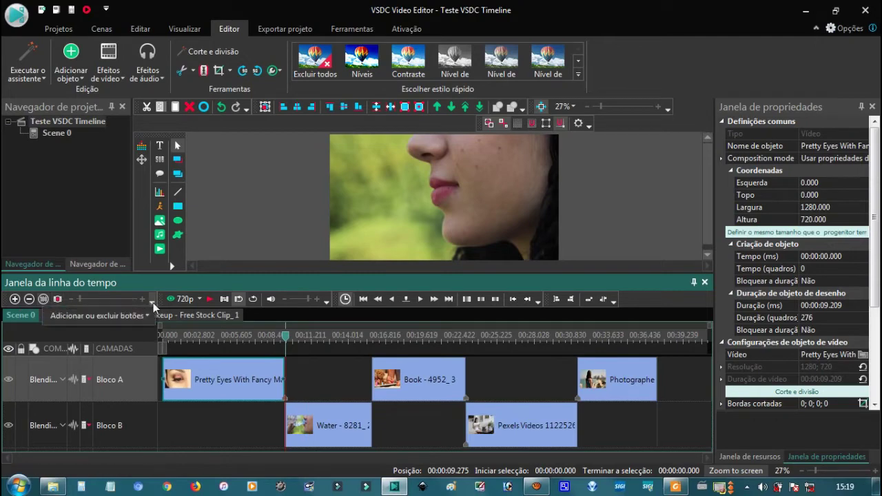
click(136, 317)
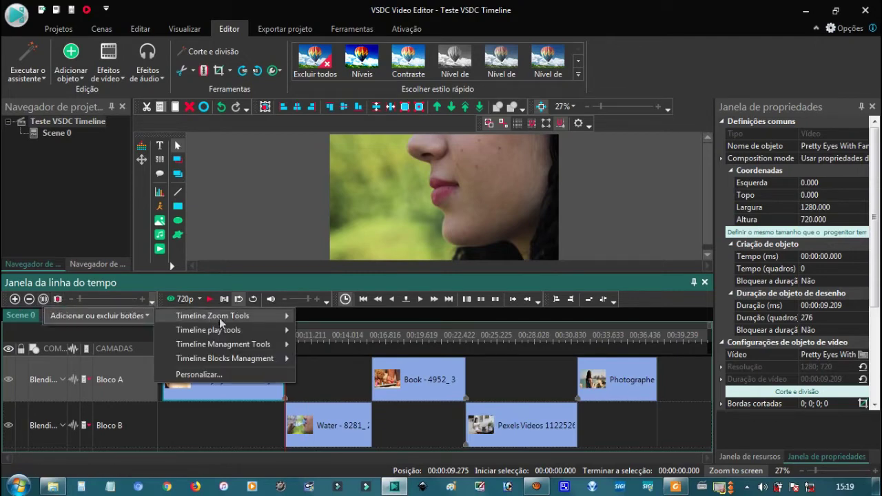
click(642, 77)
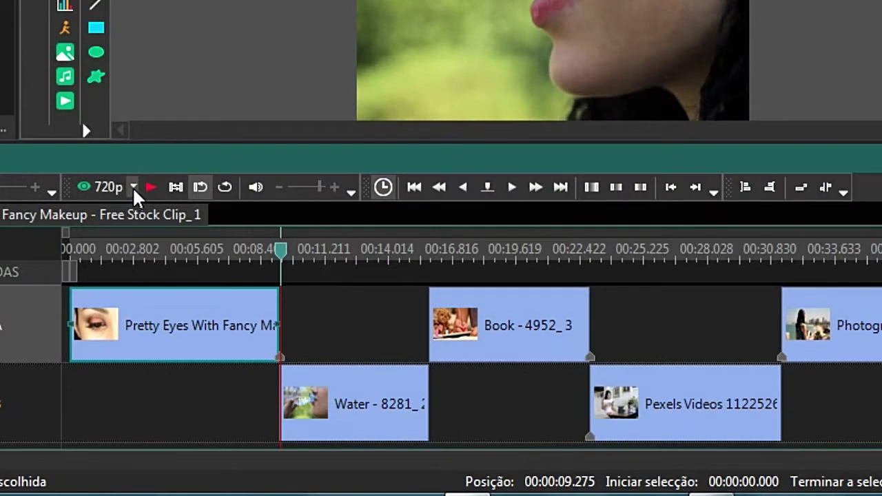
Set the preview quality to 240p and briefly play the Water clip
click(134, 188)
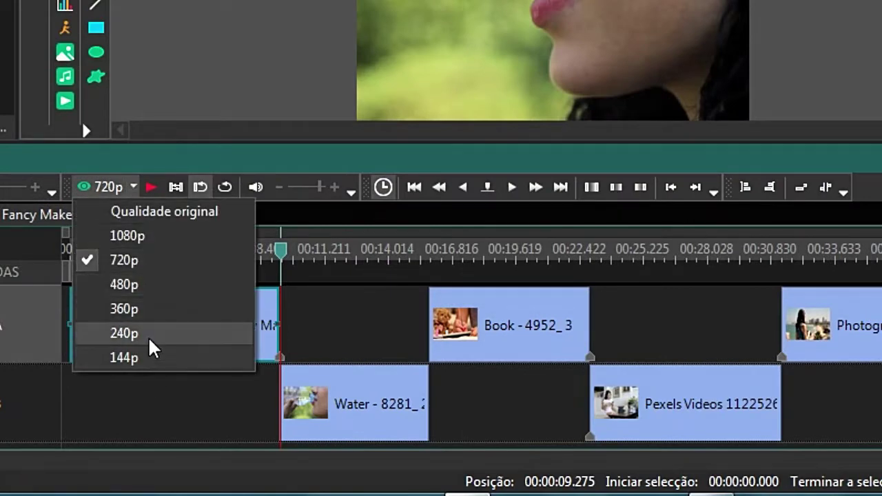
click(124, 332)
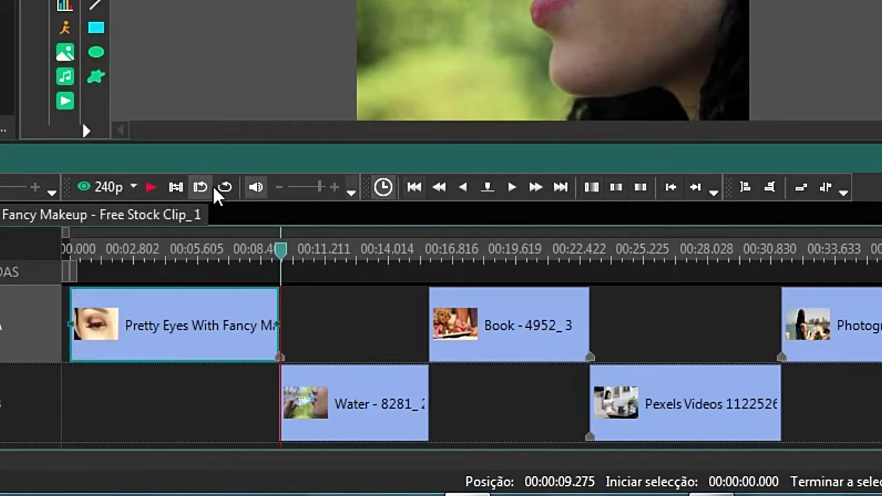
click(152, 188)
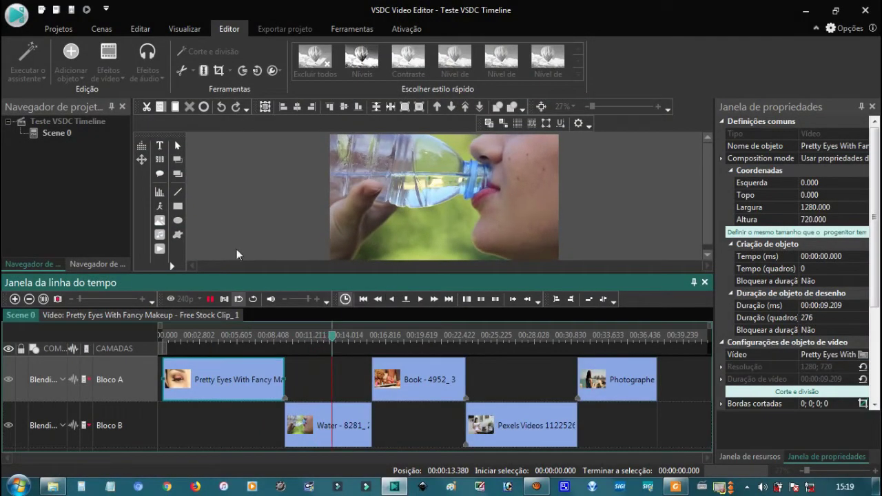
click(208, 301)
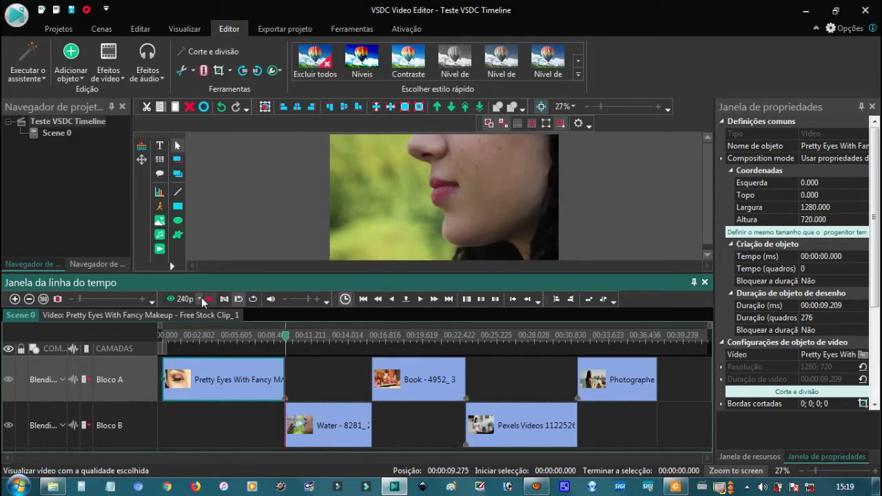
Switch the preview to original quality and play the Water clip briefly
click(201, 297)
click(240, 315)
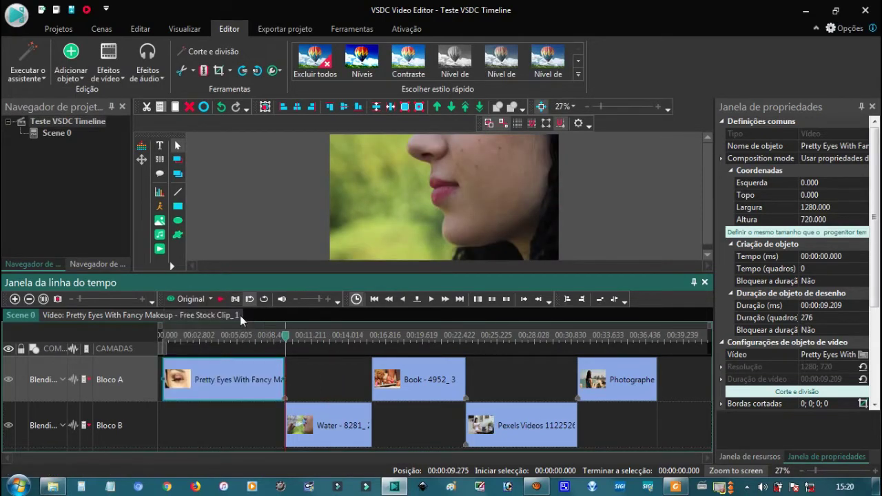
key(space)
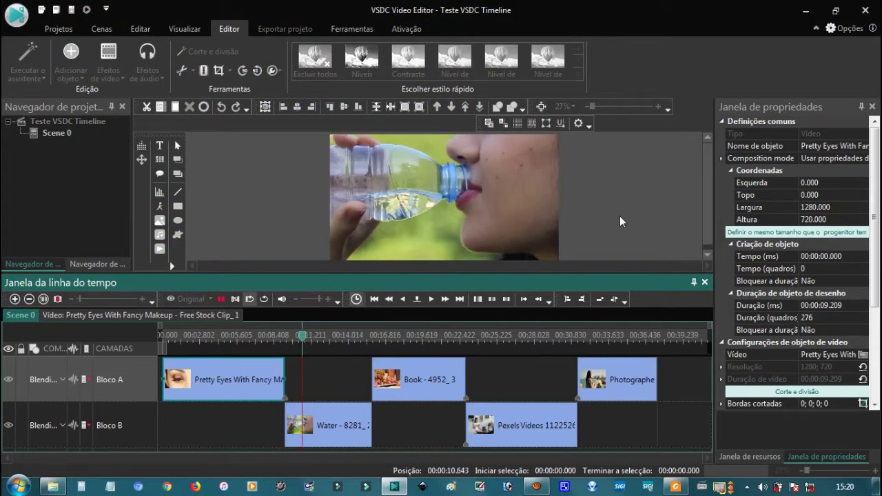
click(220, 299)
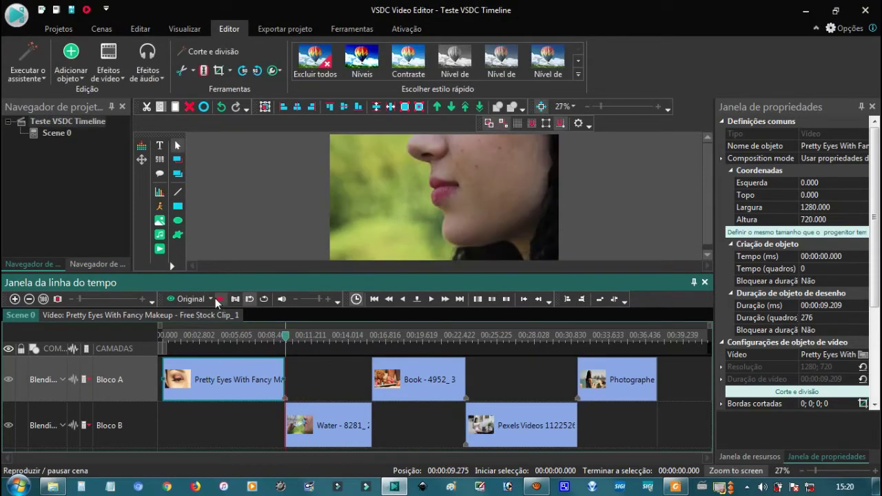
Set the preview quality to 480p and test playback from the start of the Water clip
click(211, 299)
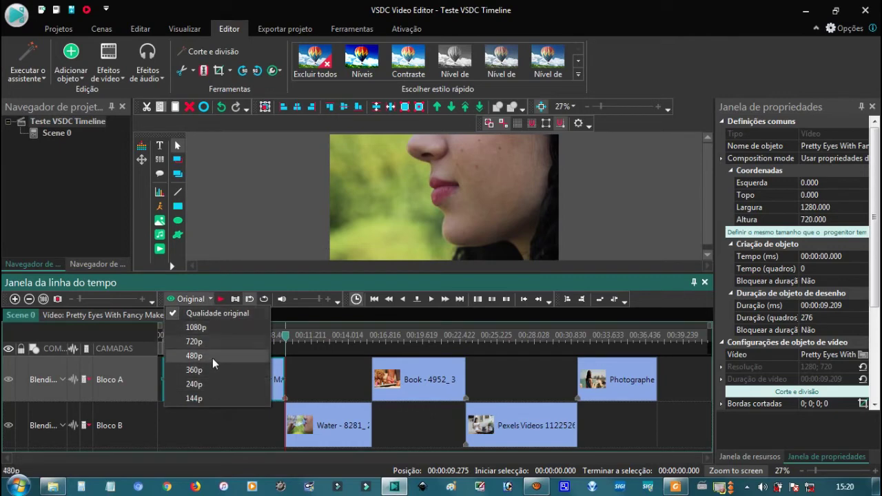
click(211, 356)
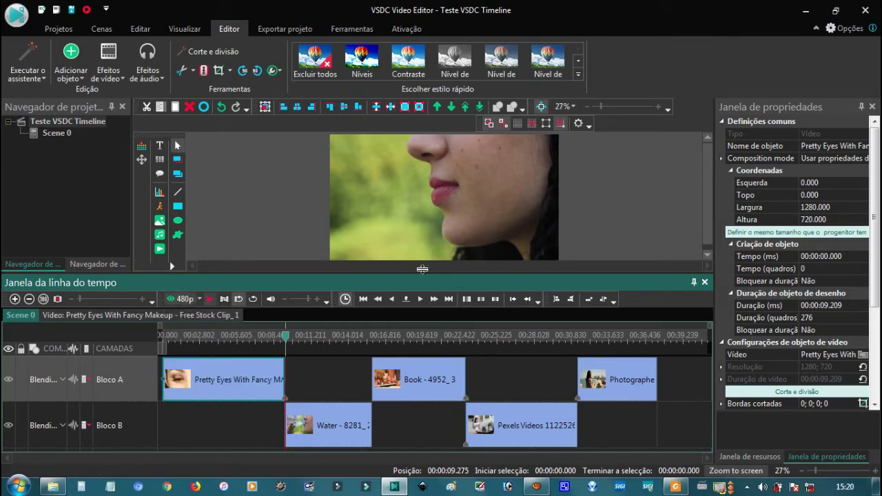
key(space)
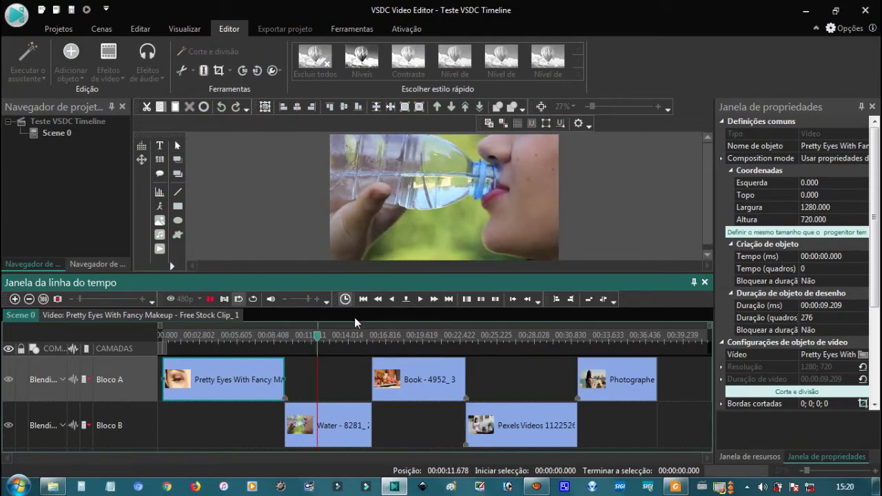
key(space)
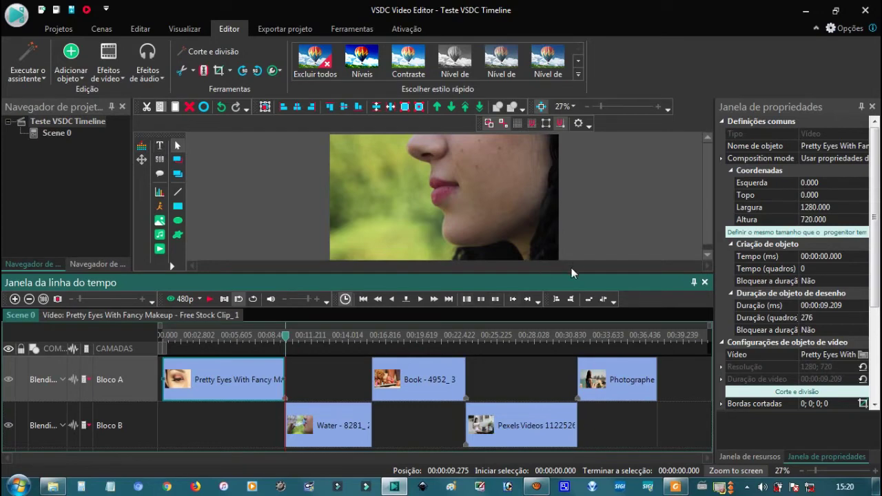
Deselect the clip and hide the timeline window to enlarge the scene preview
click(263, 151)
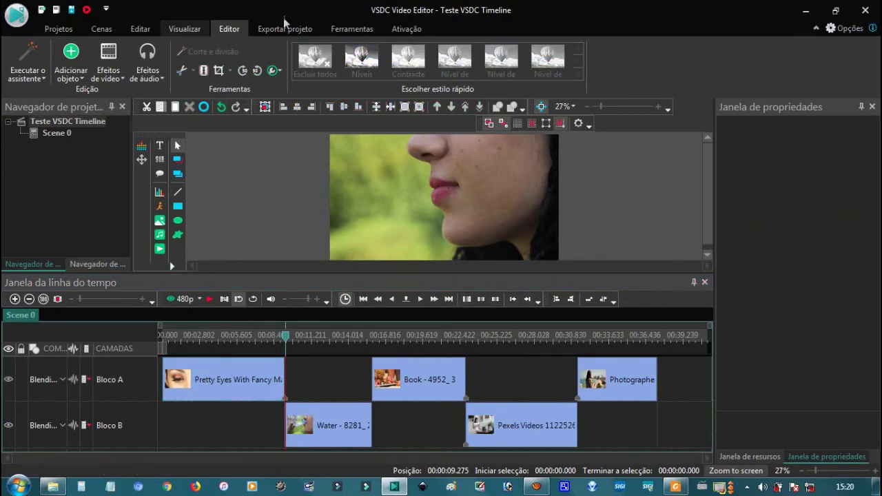
click(185, 30)
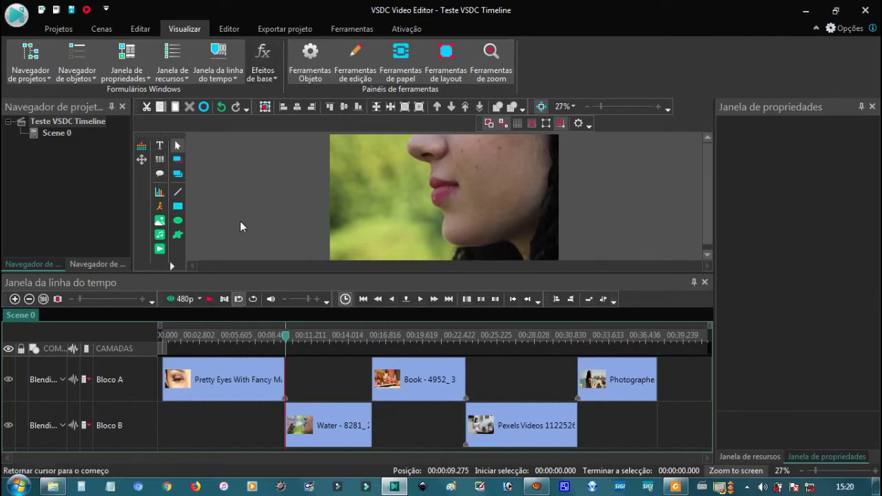
click(226, 61)
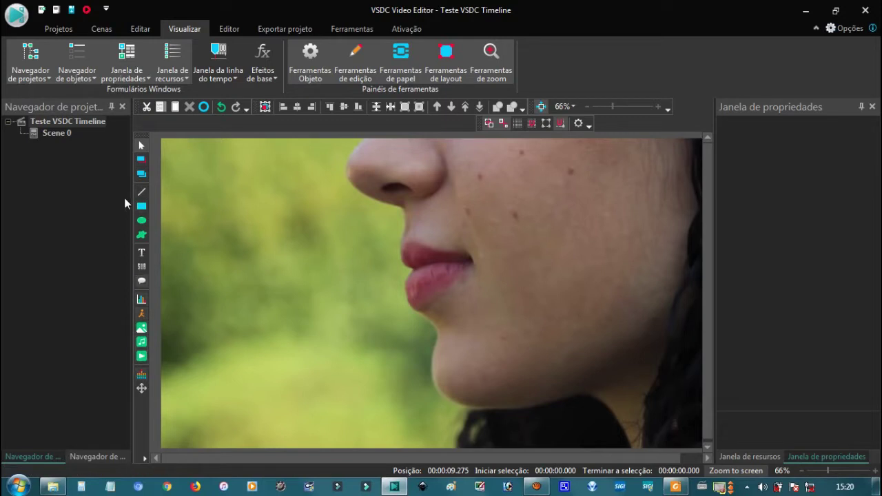
Draw a sprite of about 423 × 285 px on the scene, starting at the cursor position, and delete it
click(144, 159)
click(563, 309)
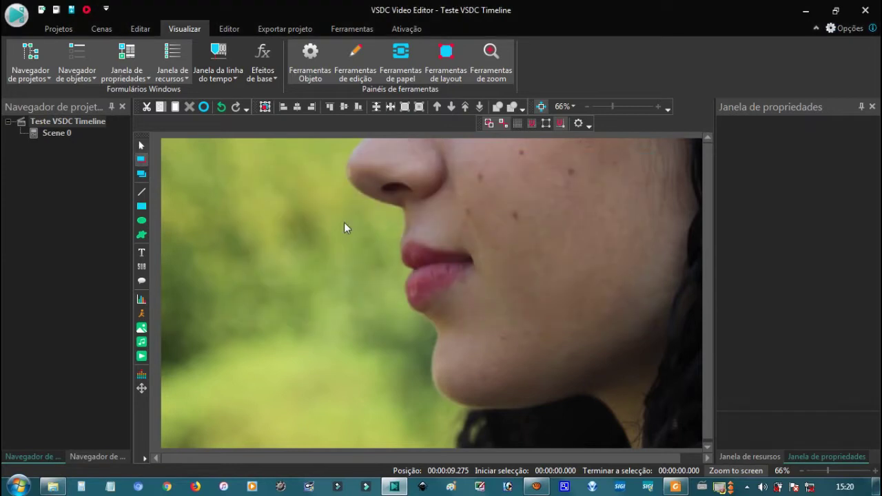
drag(240, 201, 418, 321)
mouse_move(346, 268)
mouse_down()
mouse_move(453, 250)
mouse_move(340, 260)
mouse_move(350, 279)
mouse_up()
right_click(350, 283)
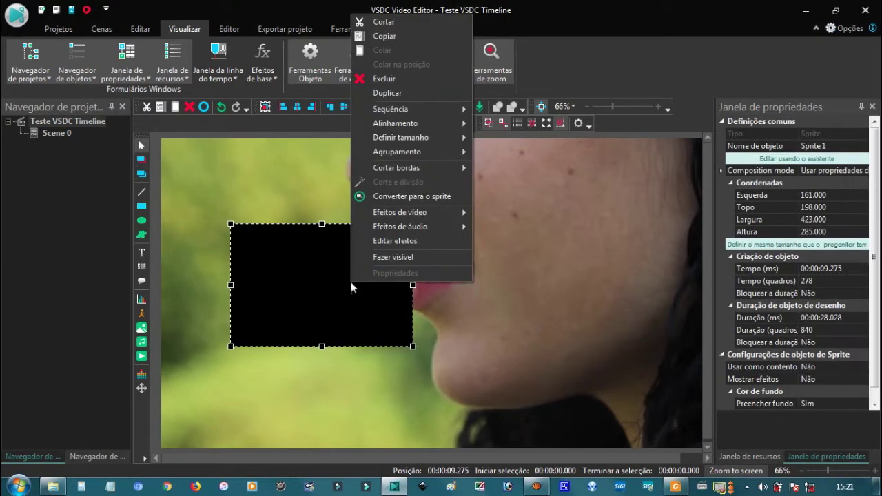
click(403, 78)
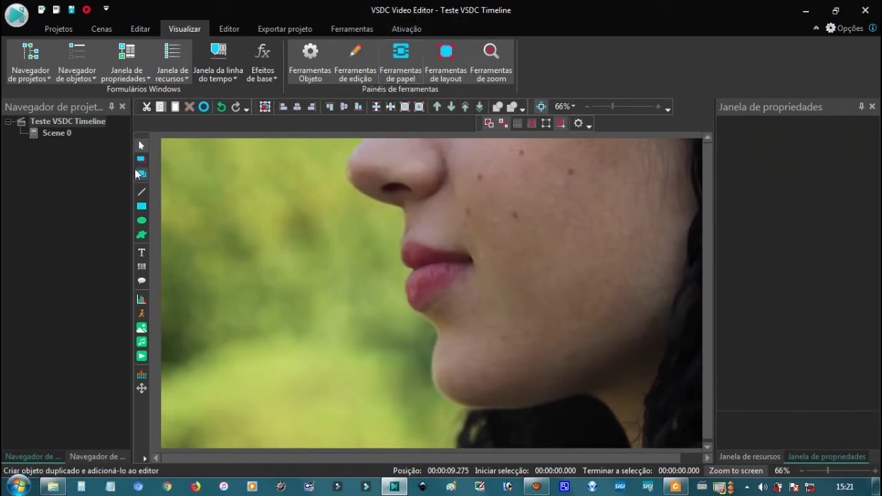
Draw a duplicate object of about 589 × 381 px on the scene, delete it, and show the timeline window again
click(142, 175)
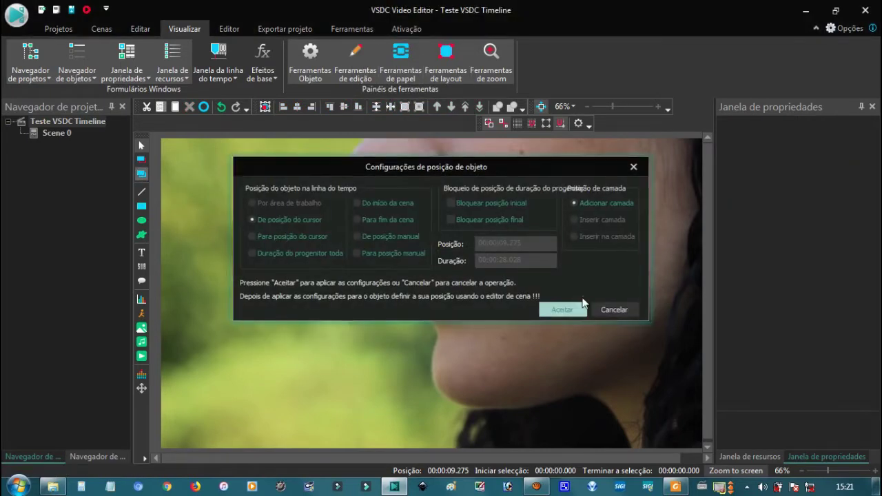
click(545, 310)
drag(217, 221, 472, 386)
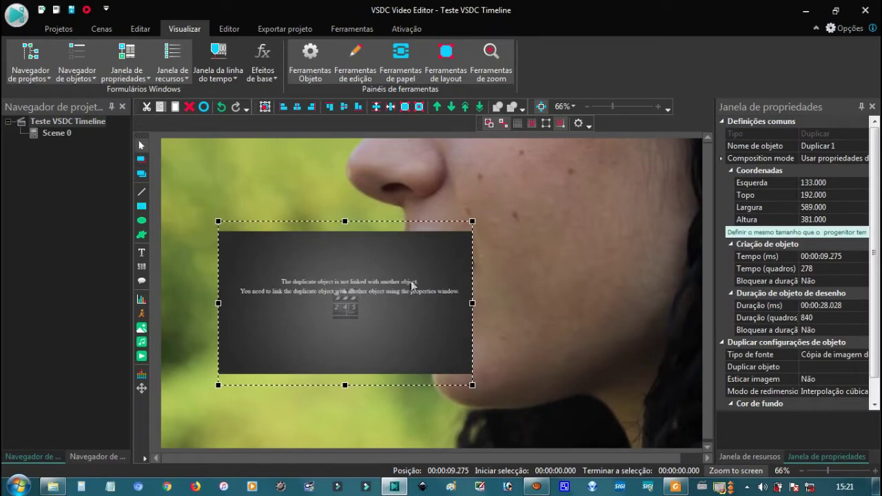
right_click(374, 308)
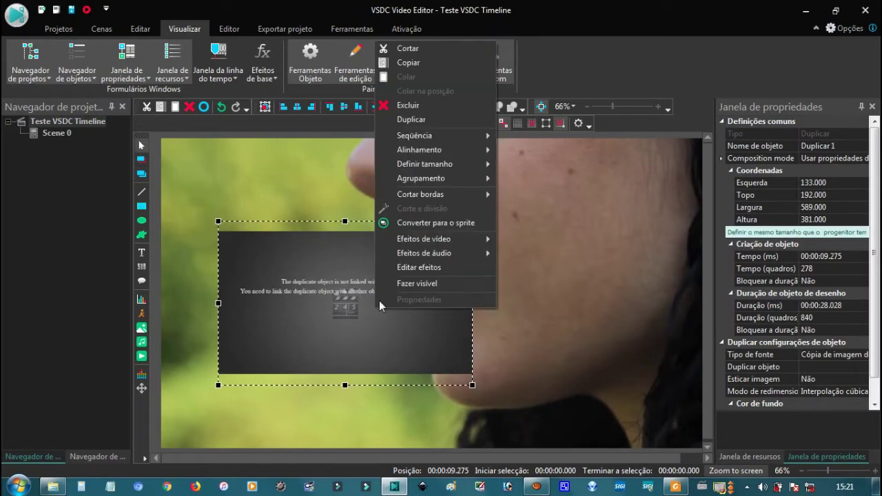
click(413, 103)
click(217, 62)
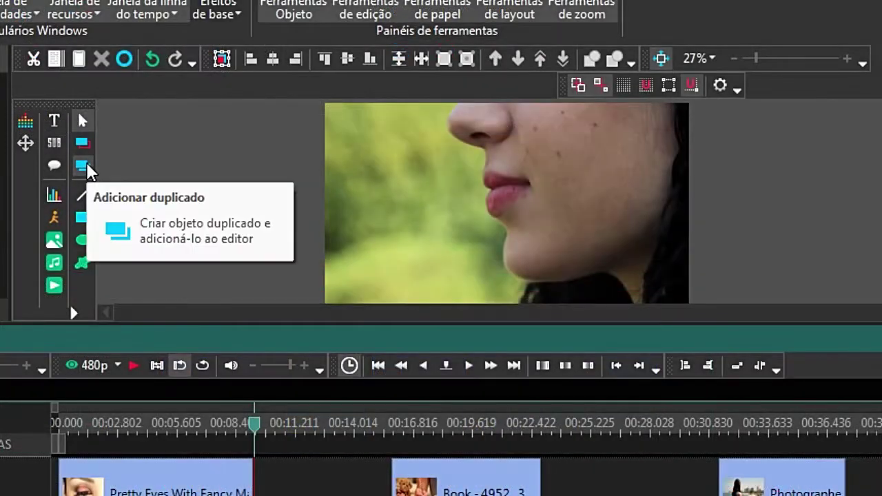
Draw a duplicate object of about 344 × 224 px on the scene, starting at the cursor position, and delete it
click(344, 227)
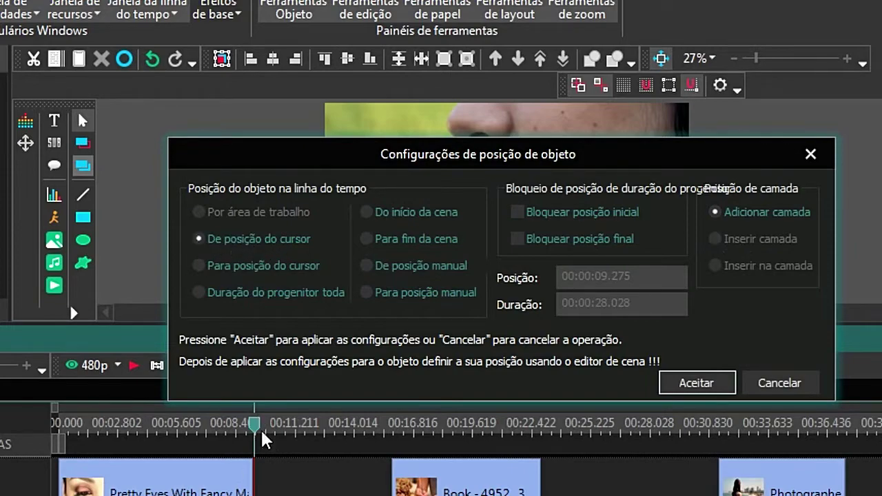
click(706, 383)
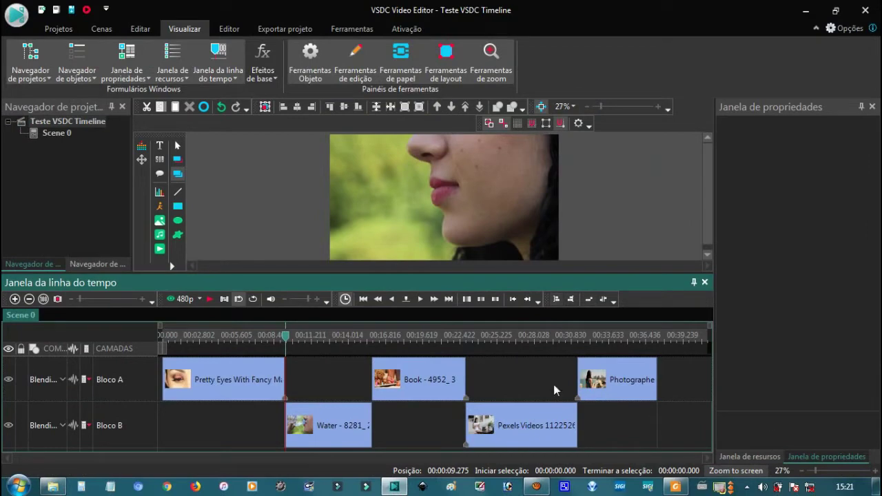
drag(354, 177, 416, 216)
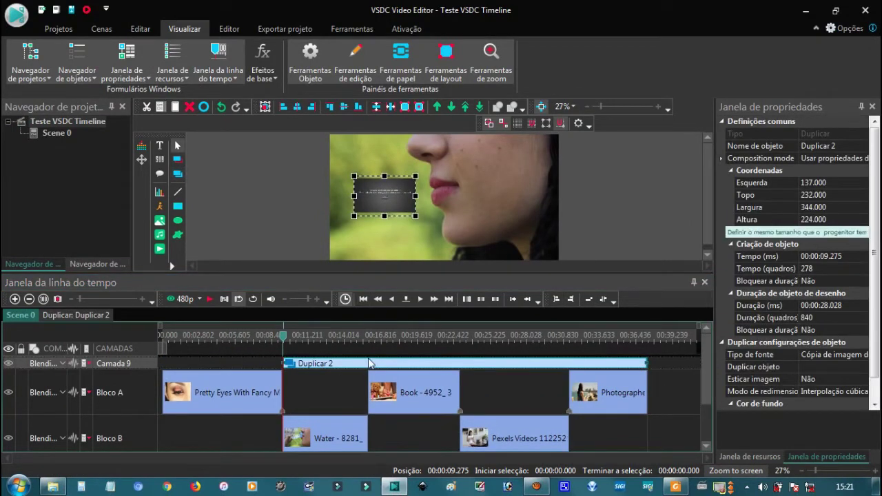
right_click(367, 206)
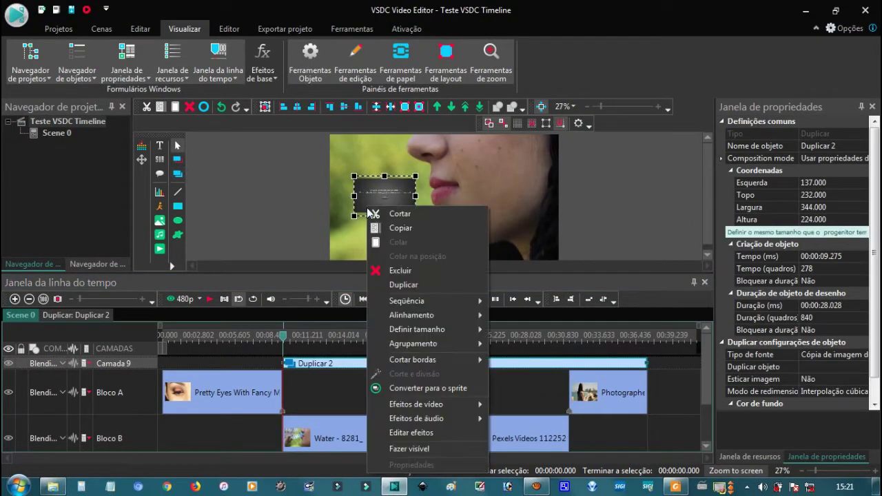
click(403, 271)
Scrub the timeline cursor over the Water clip and return it to the start of the scene
drag(288, 338, 310, 339)
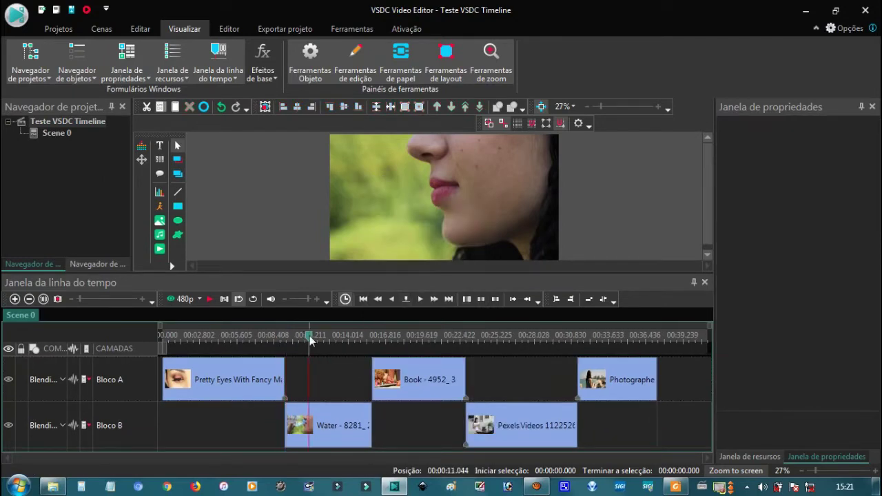
click(363, 299)
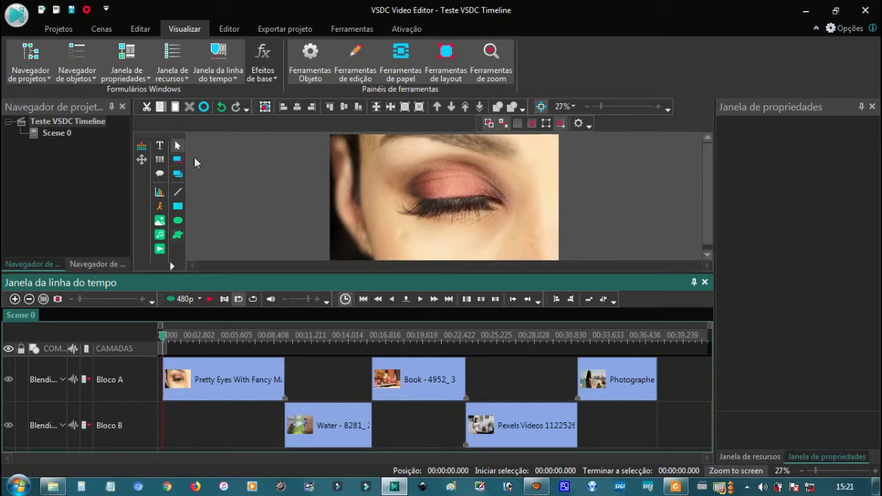
Draw a line across the eye from about (373, 289) to (876, 525), starting at the cursor position, and delete it
click(178, 193)
click(562, 309)
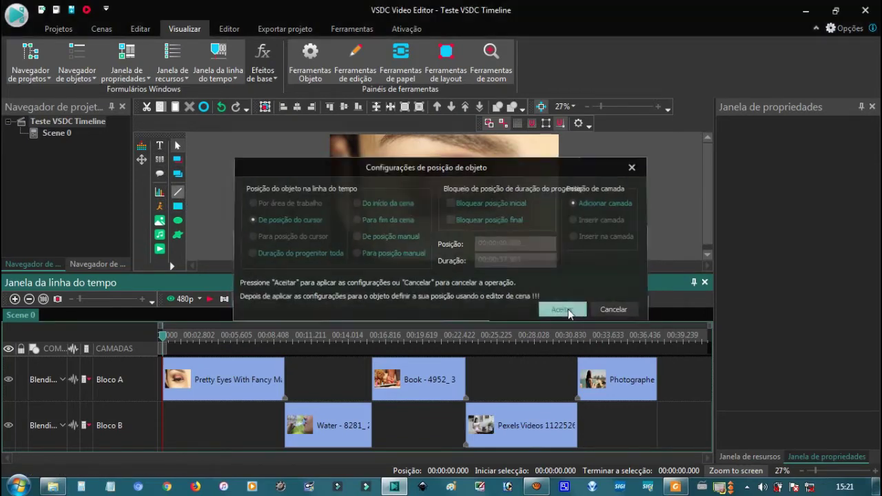
drag(396, 186, 487, 229)
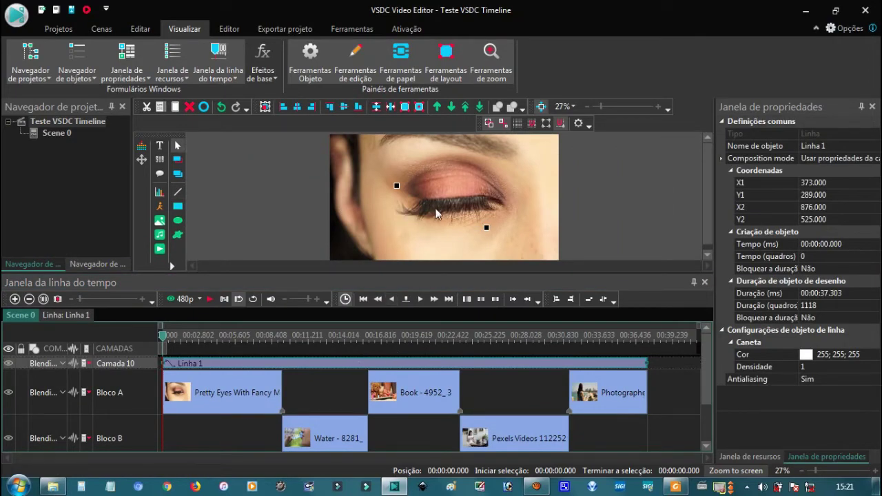
key(Delete)
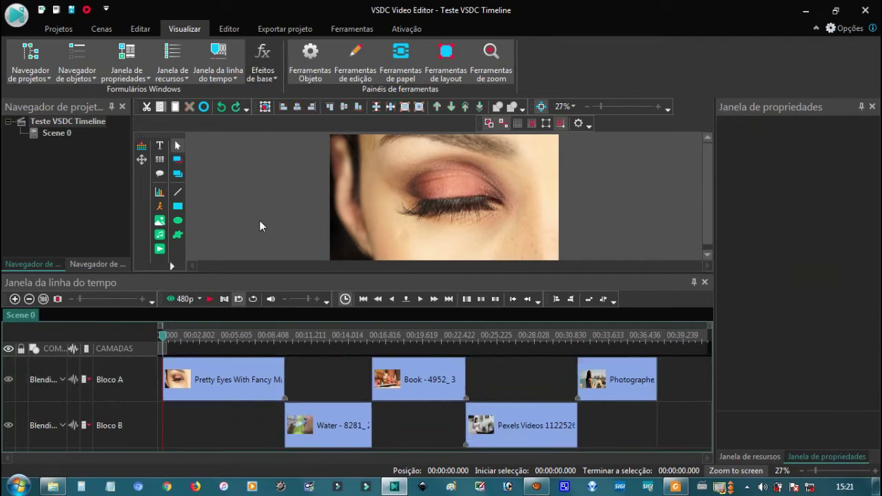
Draw a rectangle of about 756 × 434 px over the eye, shift it to about (329, 206), and delete it
click(177, 206)
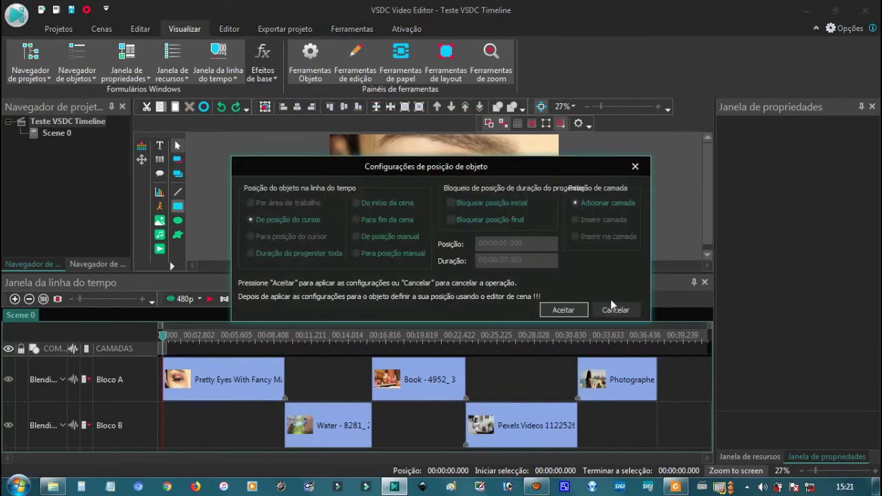
click(563, 309)
drag(374, 161, 493, 235)
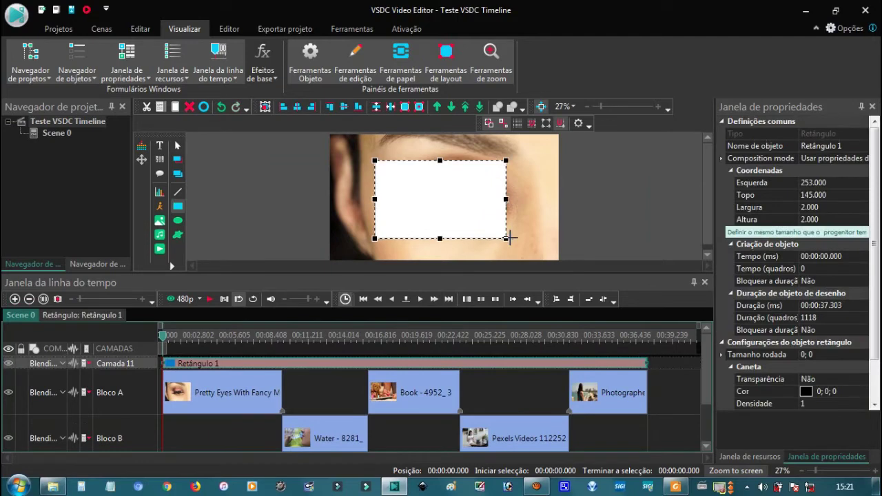
drag(423, 197, 441, 208)
right_click(459, 207)
click(495, 270)
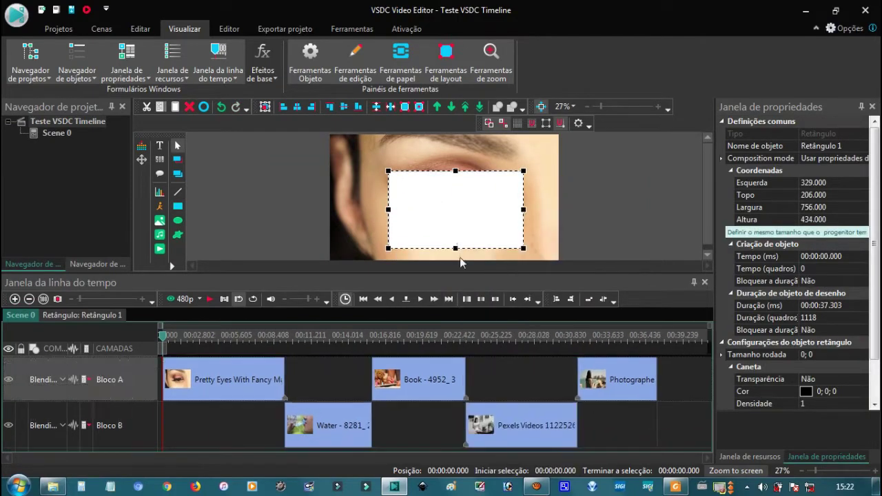
Draw an ellipse of about 506 × 203 px from the cursor position and move it to about (774, 445), keeping the Scene 0 timeline open
click(179, 221)
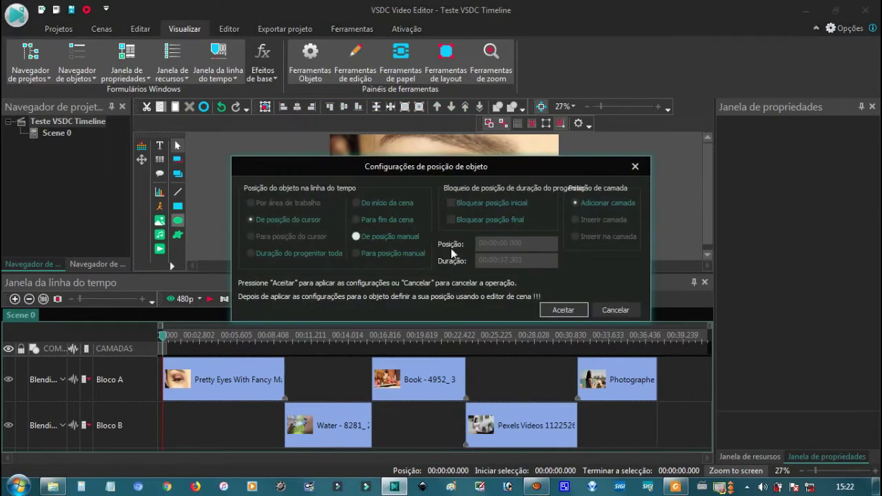
click(562, 310)
drag(353, 218, 445, 254)
drag(405, 231, 512, 228)
double_click(511, 230)
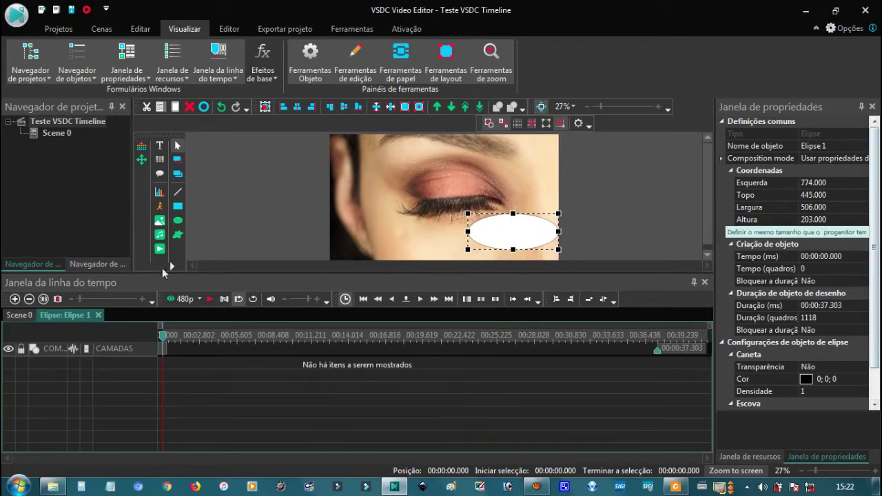
click(20, 315)
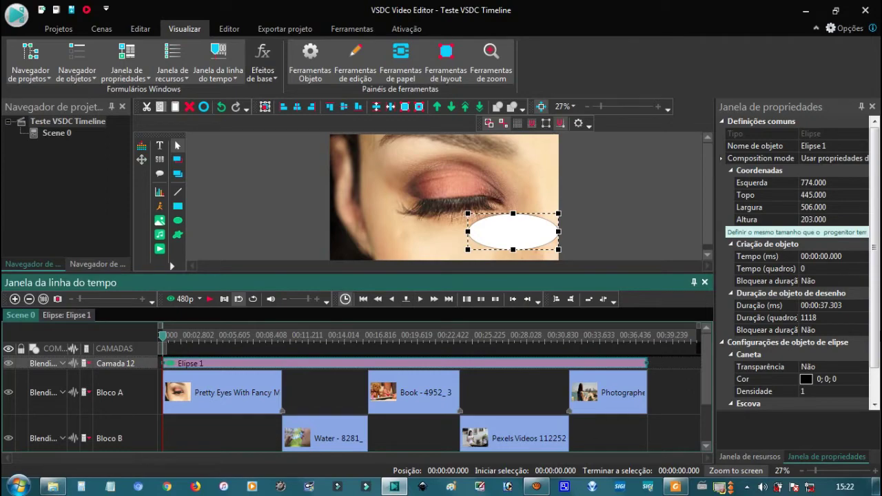
Set the ellipse's brush fill color to magenta #FF00C0, moving the color dialog off the shape
scroll(875, 347, down, 2)
scroll(861, 348, down, 2)
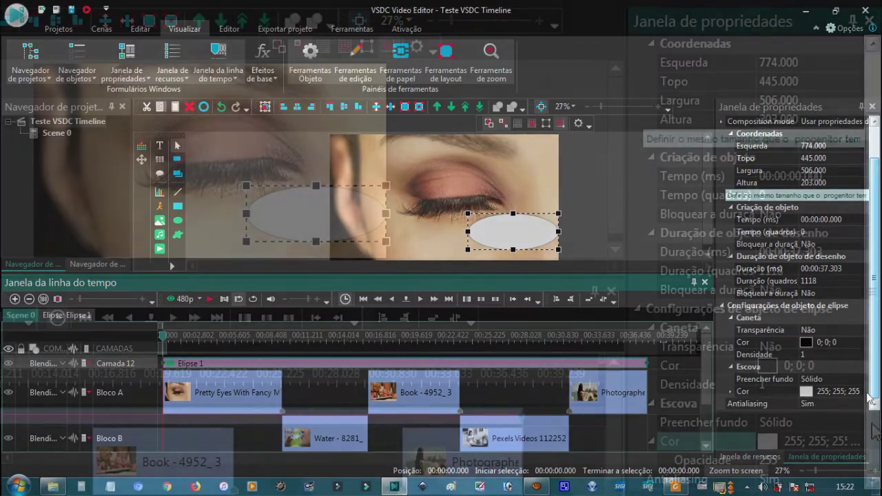
click(856, 378)
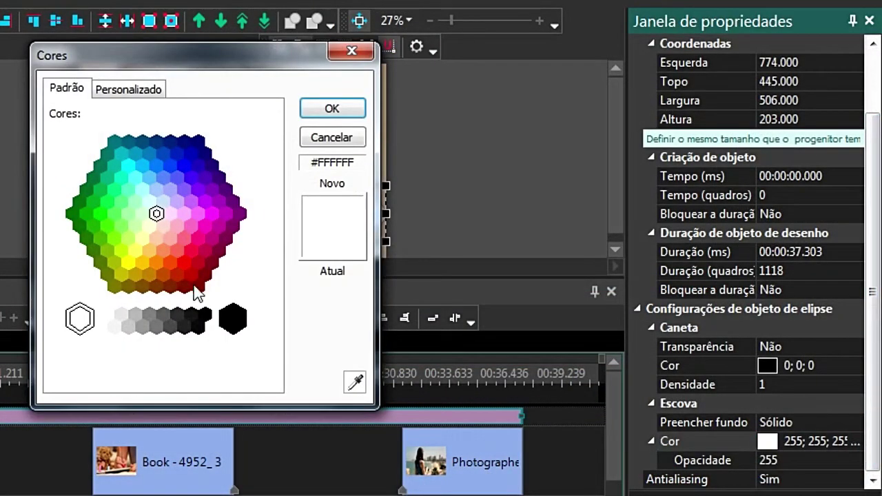
click(205, 220)
click(150, 188)
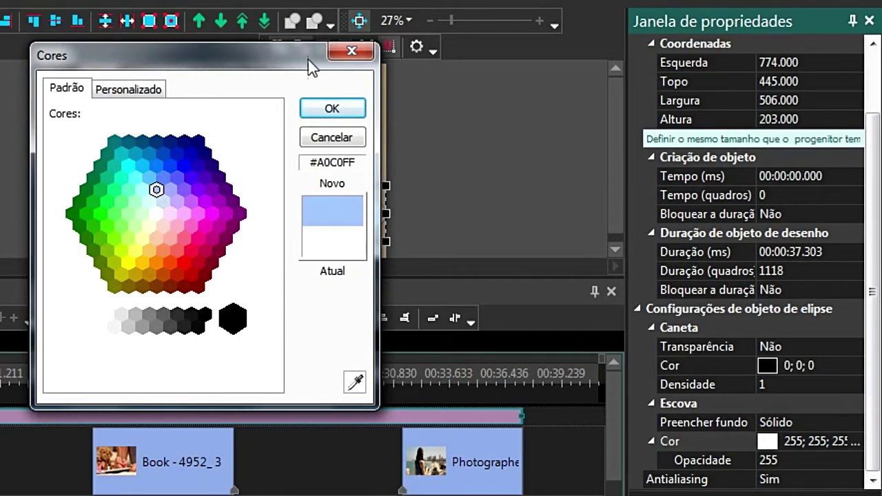
drag(308, 60, 690, 33)
drag(627, 35, 665, 35)
click(597, 172)
click(561, 233)
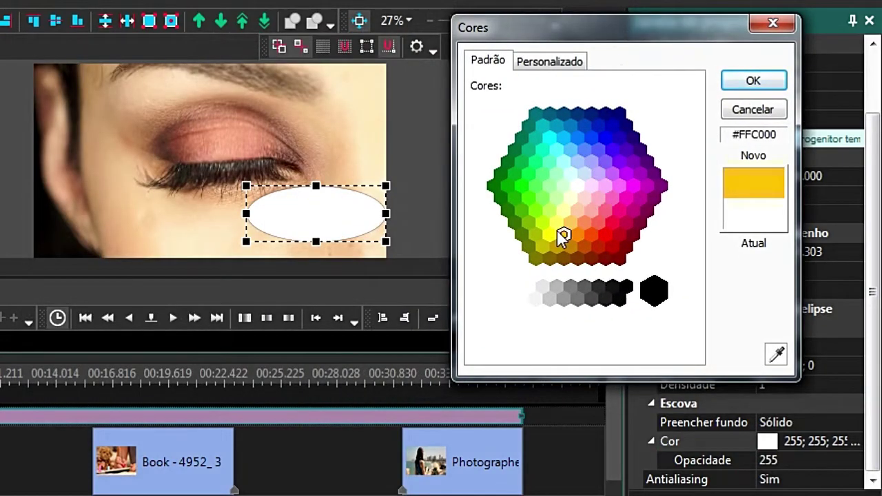
click(625, 197)
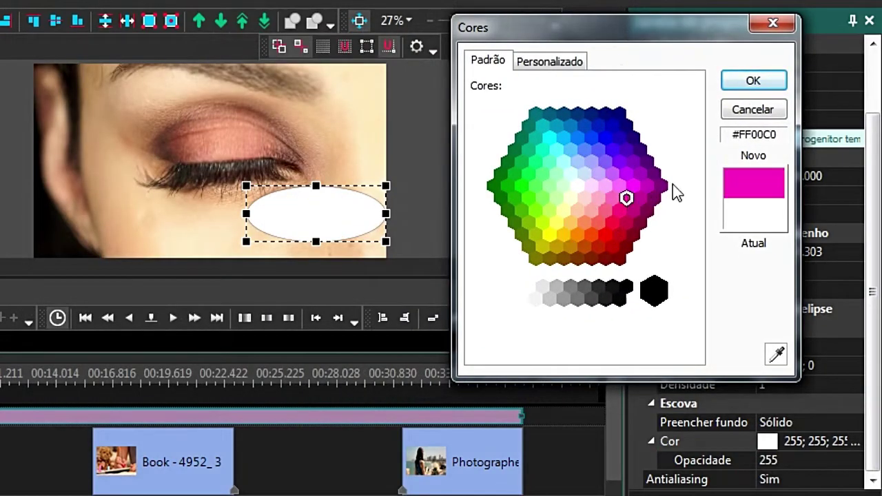
click(753, 81)
Move and reshape the ellipse to about 506 × 243 px past the scene's right edge, and delete it
mouse_move(316, 181)
mouse_down()
mouse_move(315, 62)
mouse_move(315, 167)
mouse_up()
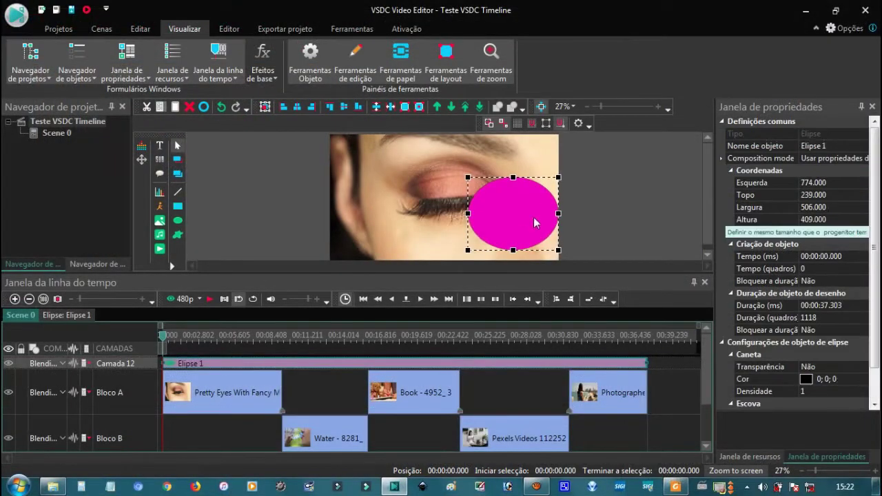
drag(534, 213, 551, 217)
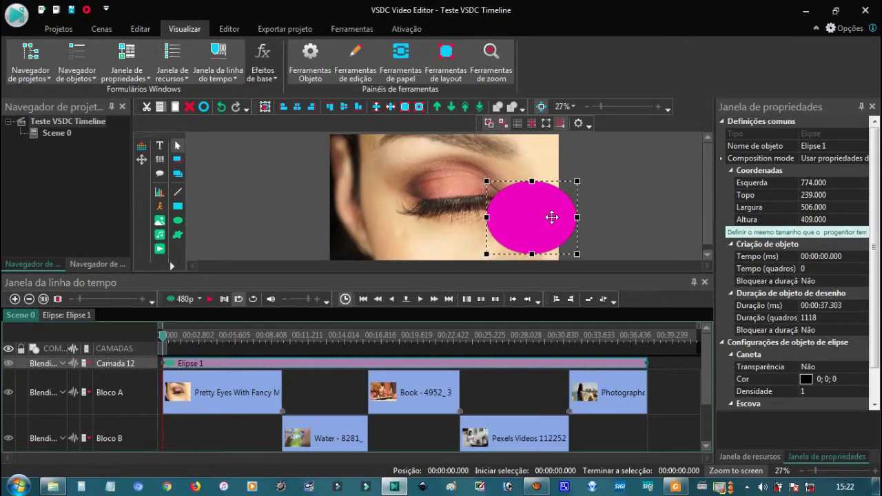
drag(531, 182, 531, 211)
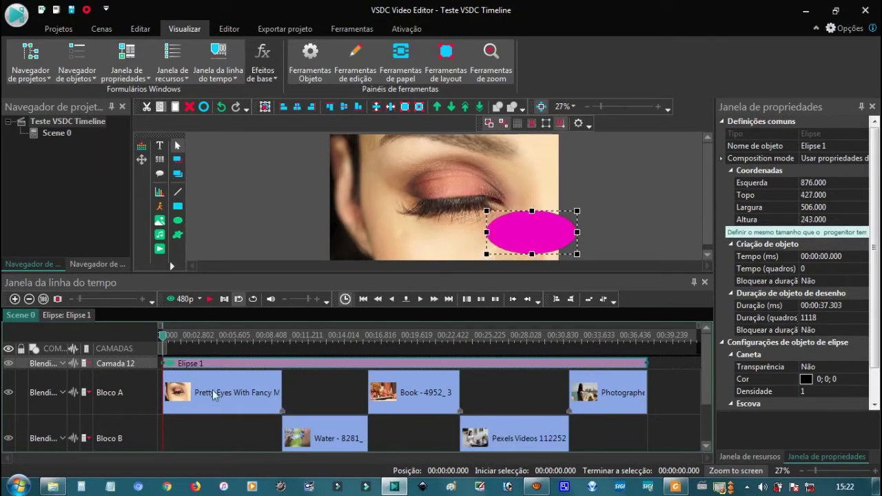
right_click(292, 369)
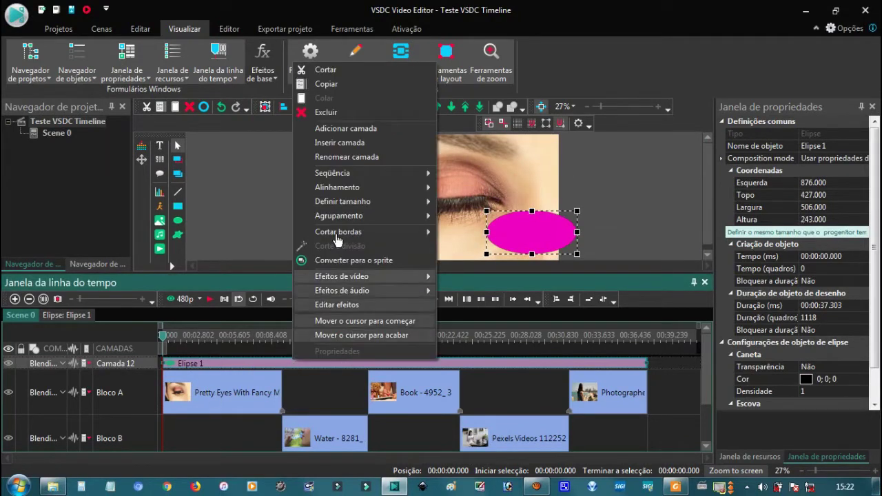
click(339, 115)
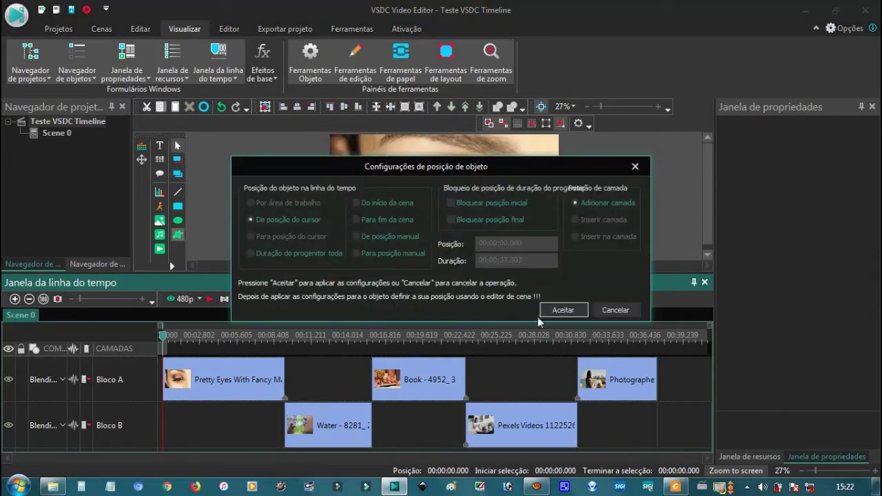
Draw a free shape of about 756 × 308 px from the cursor position and resize it to about 821 × 271 px
click(544, 311)
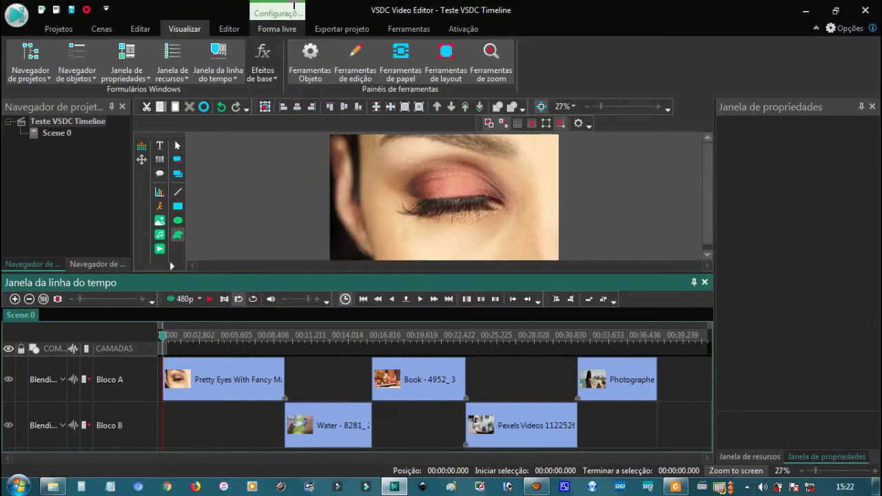
click(278, 30)
drag(374, 185, 510, 241)
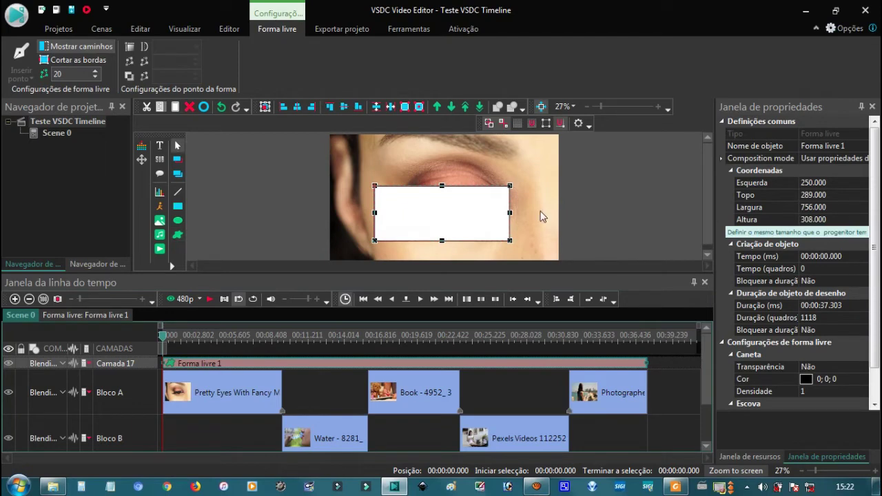
mouse_move(511, 188)
mouse_down()
mouse_move(527, 206)
mouse_move(469, 175)
mouse_move(521, 193)
mouse_up()
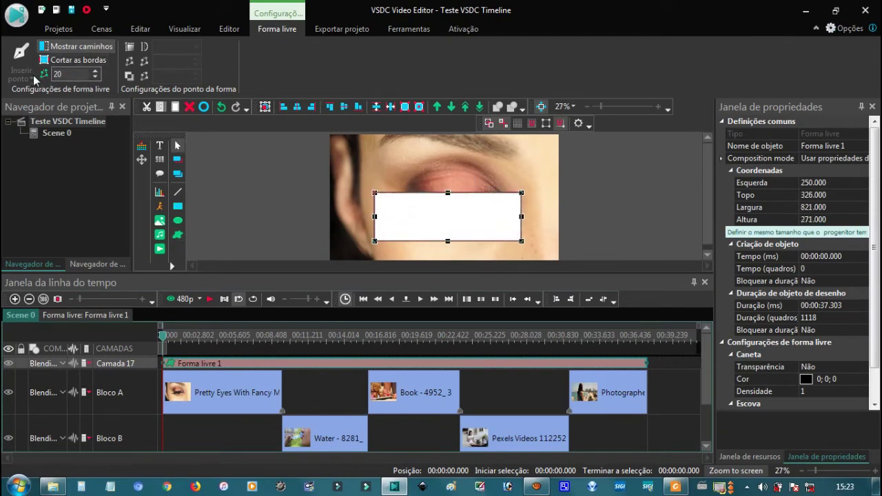
Set the free shape's numeric setting to 22 and turn off Mostrar caminhos, repositioning the shape at about (366, 311)
click(95, 77)
click(95, 72)
click(95, 71)
mouse_move(399, 198)
mouse_down()
mouse_move(422, 185)
mouse_move(410, 184)
mouse_up()
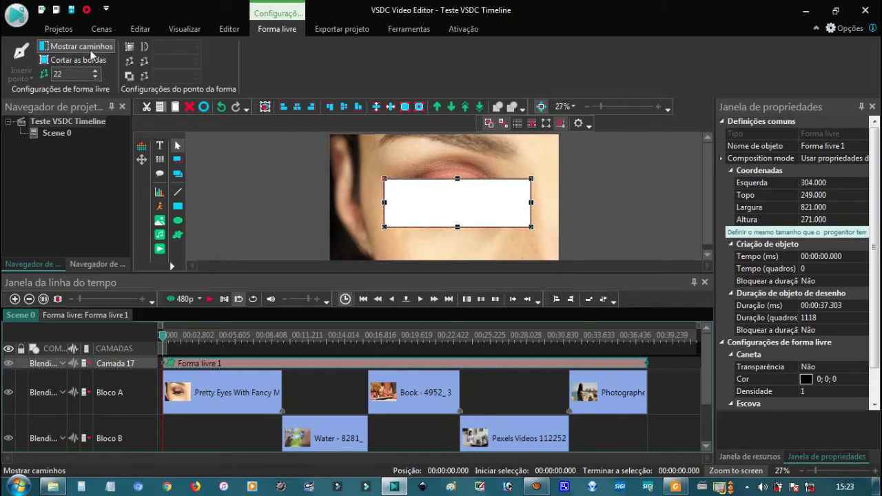
drag(425, 219, 436, 230)
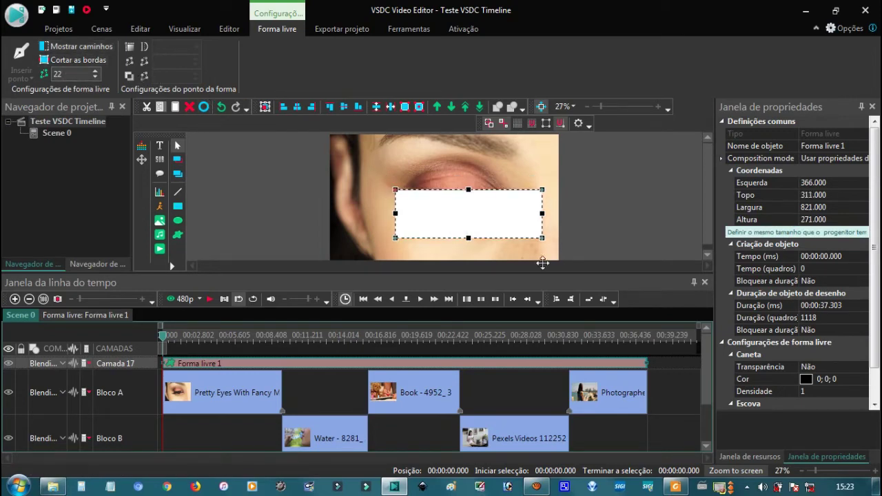
In the free shape's point layers, start PontoDaForma 2 at 00:00:02.068 and move points 3 and 4 to about (973, 550) and (138, 521)
double_click(307, 360)
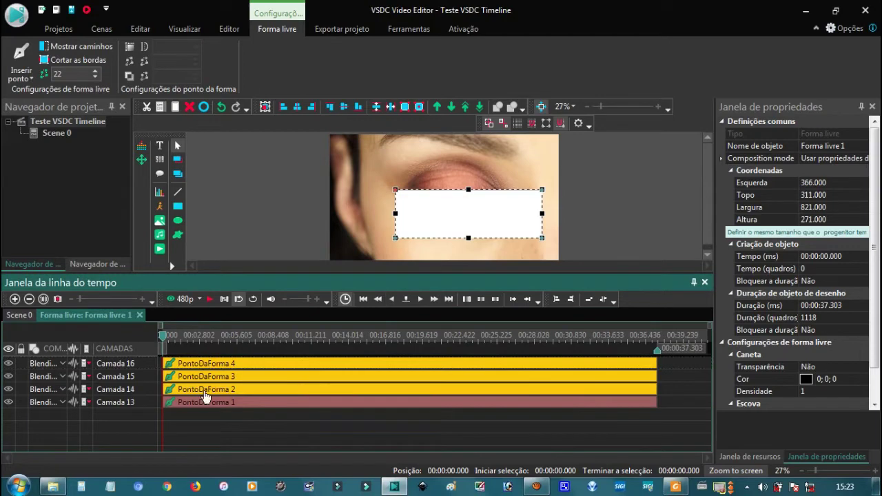
drag(290, 391, 333, 390)
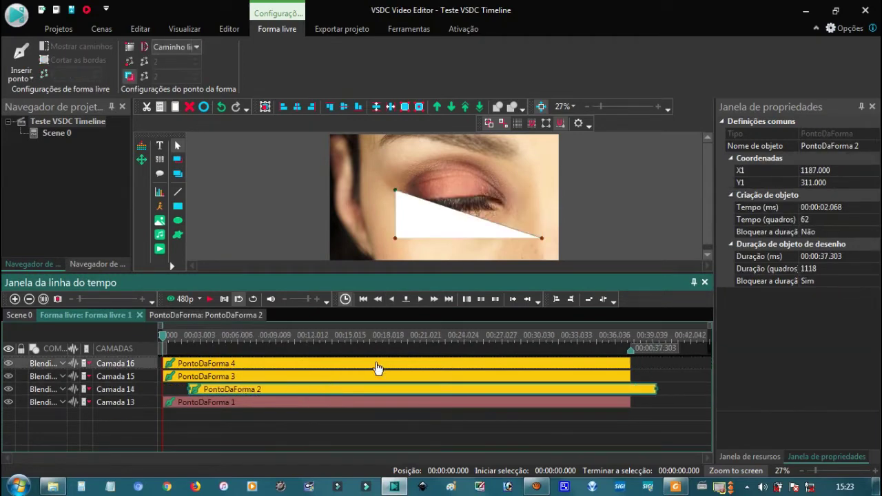
drag(542, 241, 502, 232)
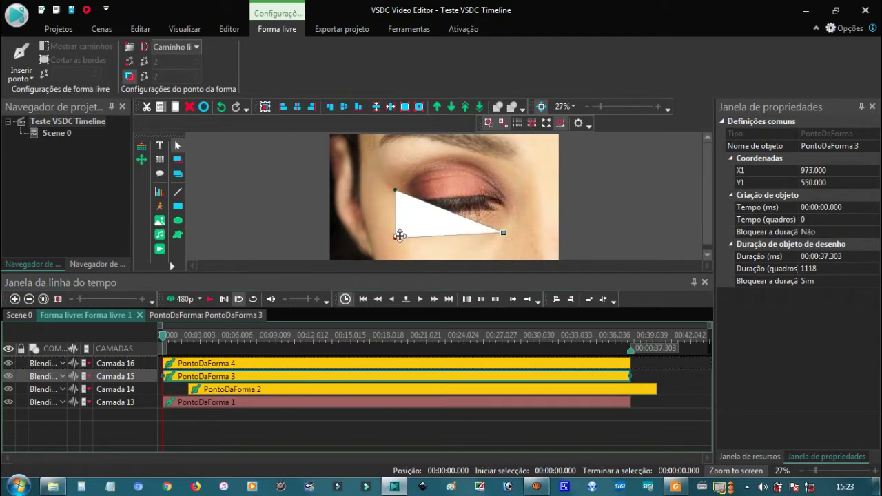
drag(395, 238, 353, 223)
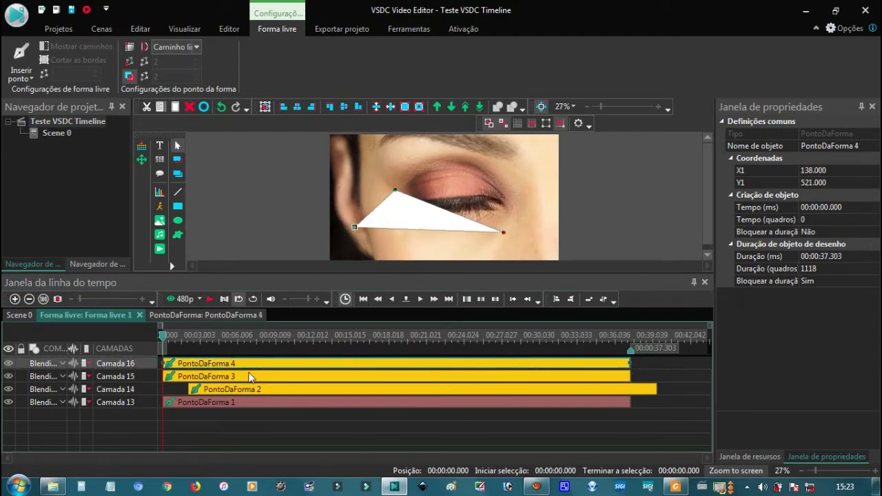
Return PontoDaForma 2 to the timeline start and move that point to about (886, 275) on the scene
drag(261, 385, 236, 385)
drag(542, 190, 487, 187)
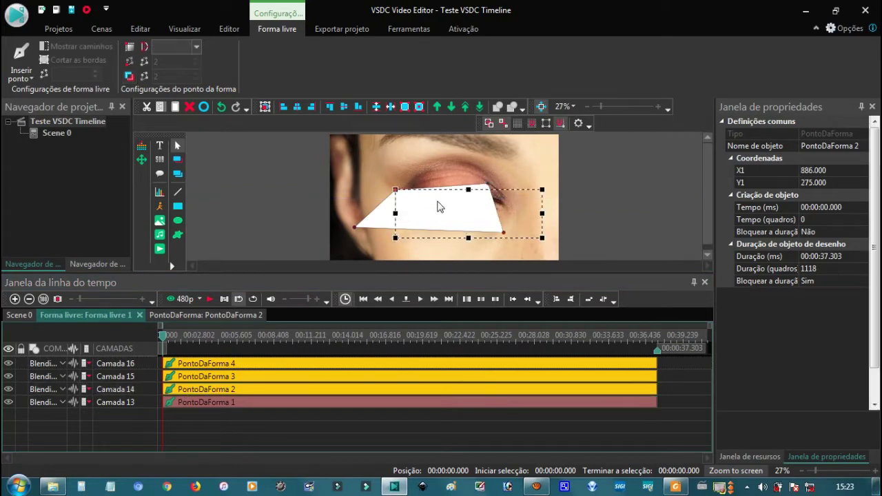
Start PontoDaForma 4 at 00:00:04.337 and, with the timeline cursor at 00:00:02.335, move PontoDaForma 2 to about (822, 191) on the scene
click(267, 315)
drag(165, 337, 262, 336)
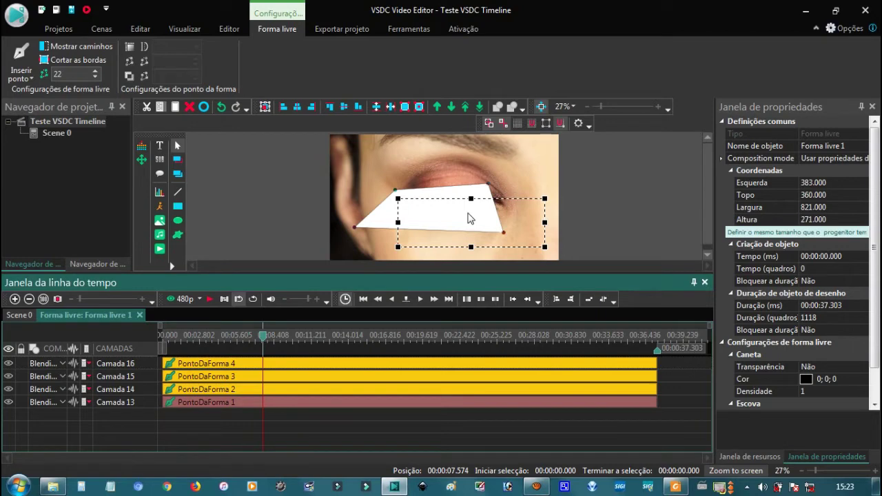
drag(296, 366, 352, 363)
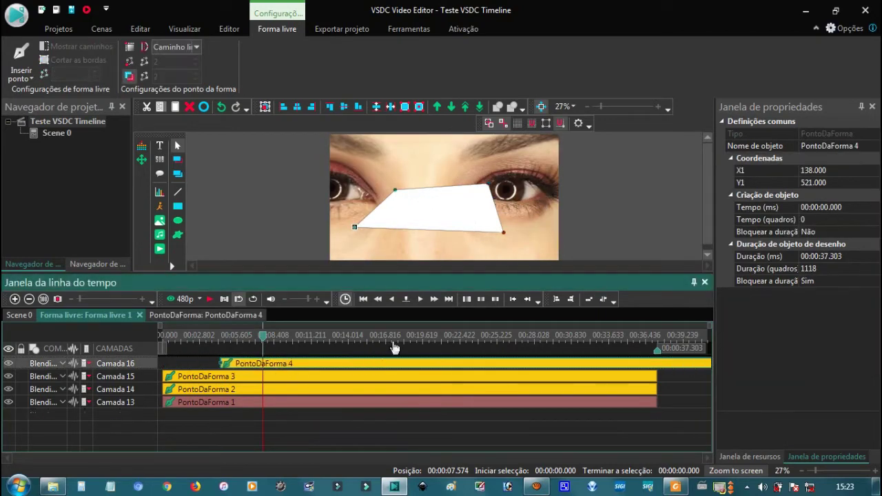
drag(253, 335, 192, 335)
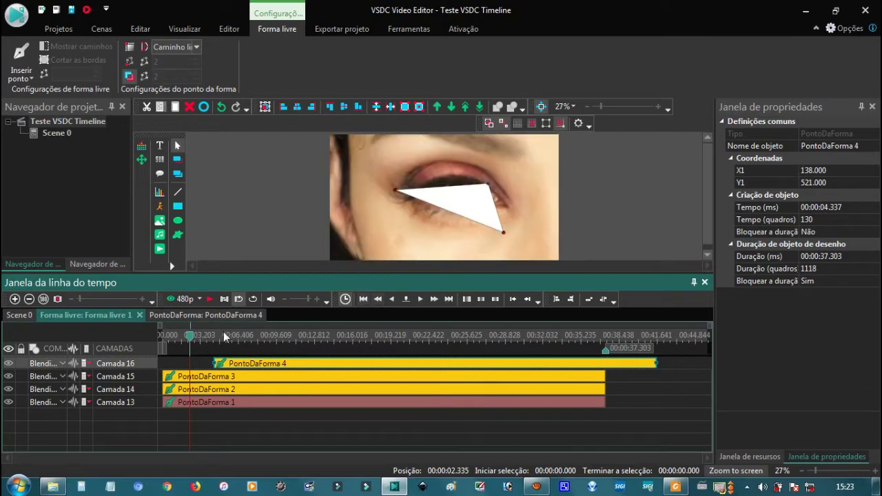
click(403, 383)
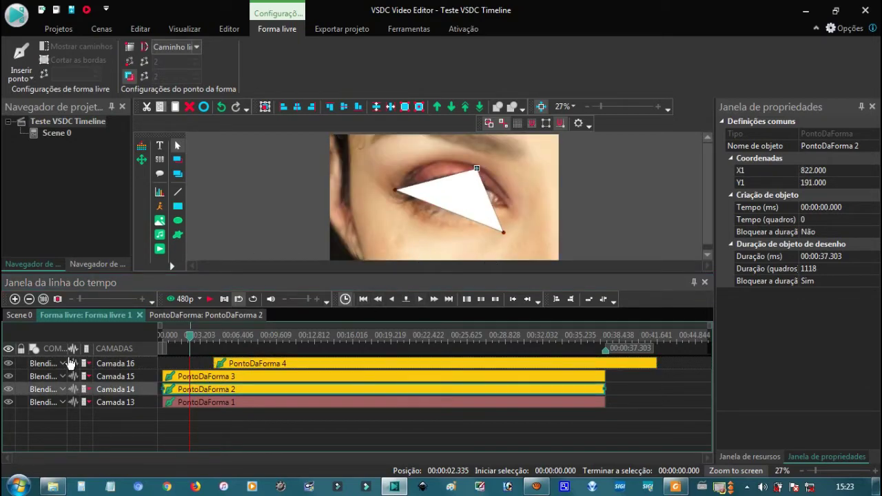
Return to the Scene 0 timeline and delete the free shape above the video clips
click(9, 316)
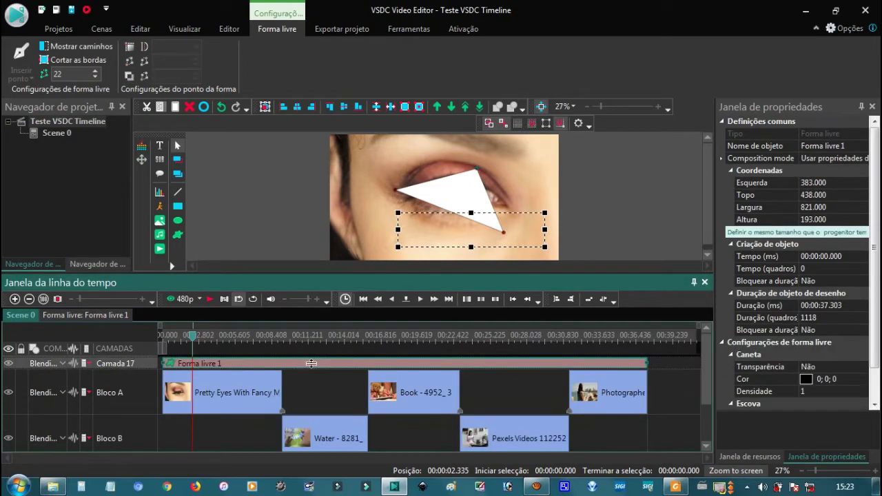
right_click(311, 363)
click(370, 114)
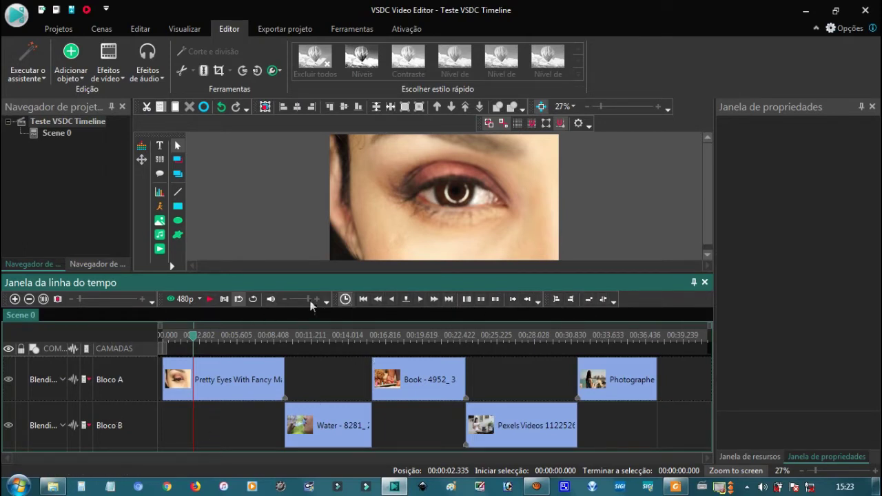
Magnify the timeline slightly and restore its scale to 100%
mouse_move(78, 299)
mouse_down()
mouse_move(93, 297)
mouse_move(66, 299)
mouse_up()
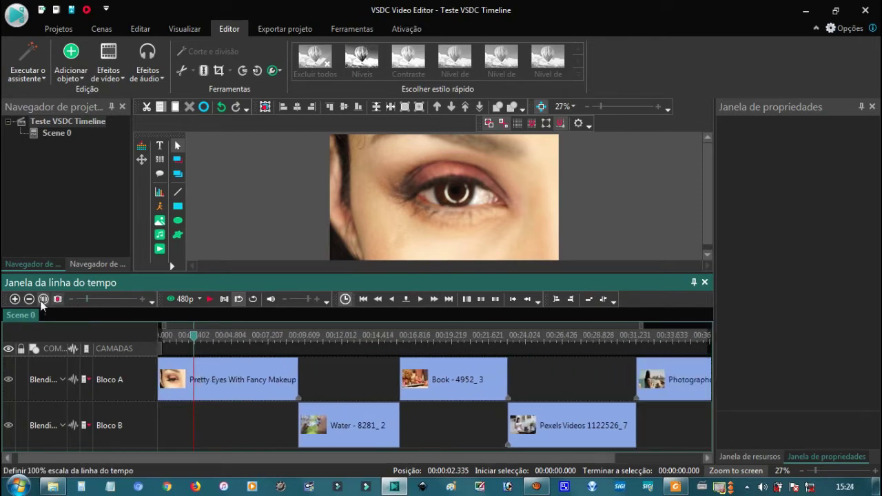
click(42, 301)
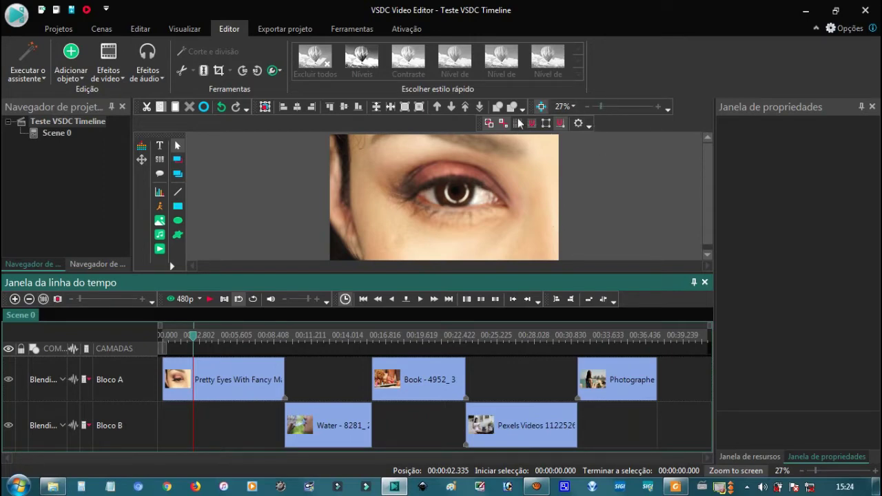
Hide the Ferramentas de zoom toolbar, select the eye clip on the scene, and show the toolbar again
click(173, 29)
click(494, 59)
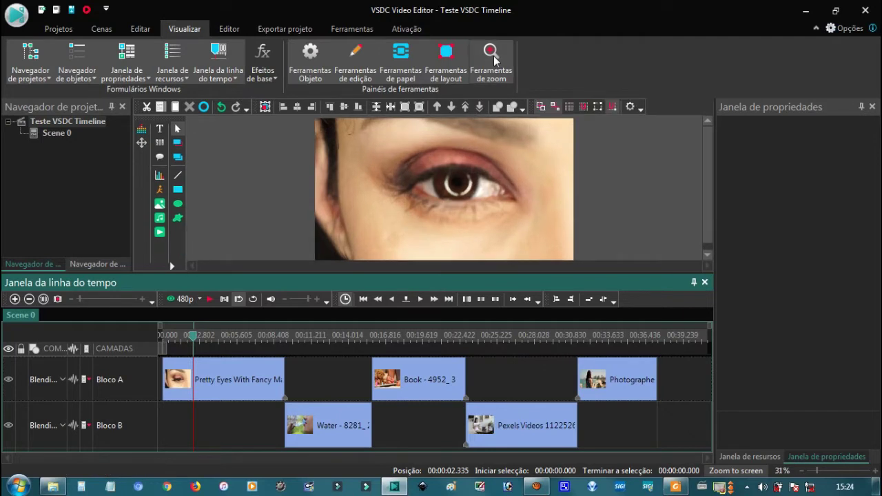
click(493, 60)
click(494, 59)
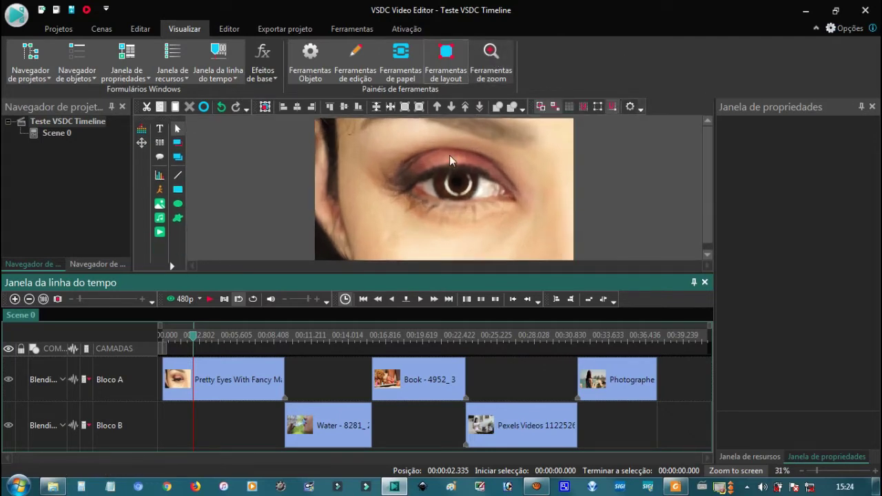
click(555, 245)
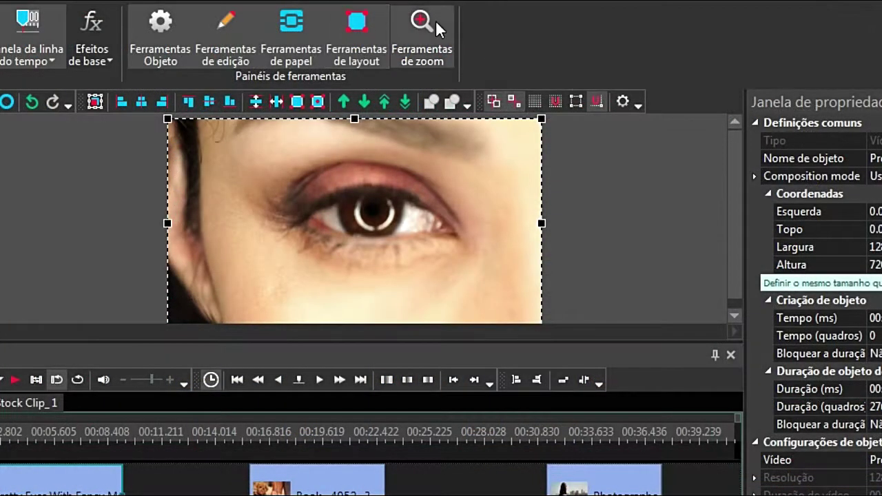
click(499, 51)
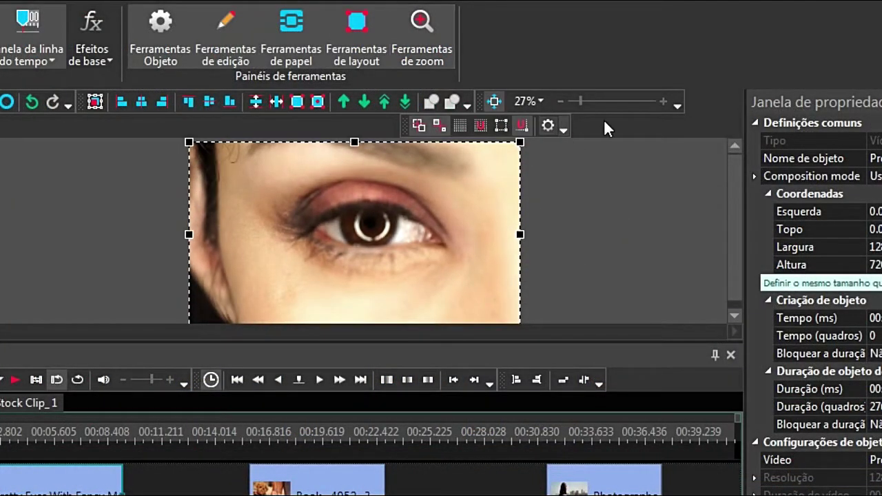
Enlarge the scene preview of the eye clip to 37%
click(641, 99)
drag(739, 204, 745, 179)
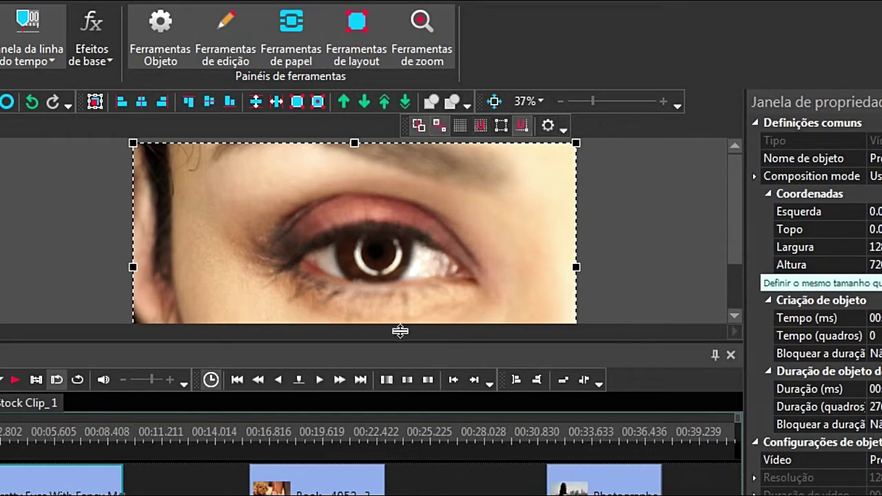
Fit the preview to the screen, try it at 500% zoom, and restore the fit to screen
click(544, 100)
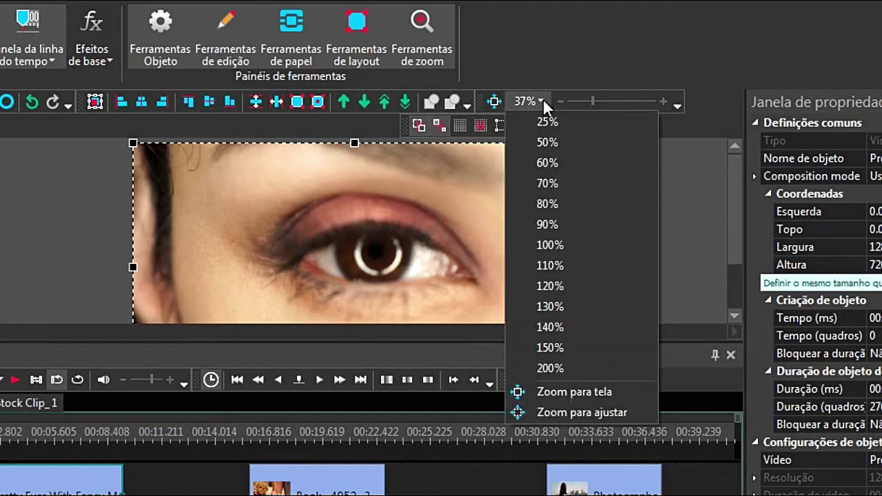
click(597, 391)
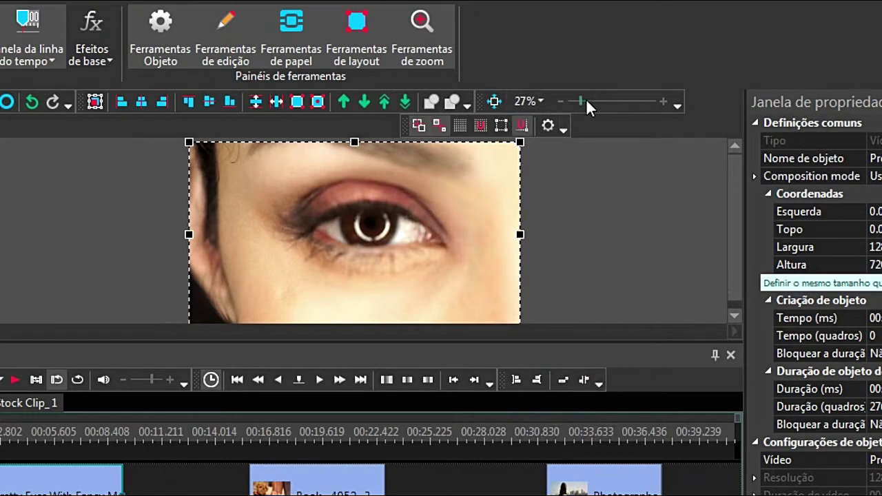
drag(583, 100, 664, 113)
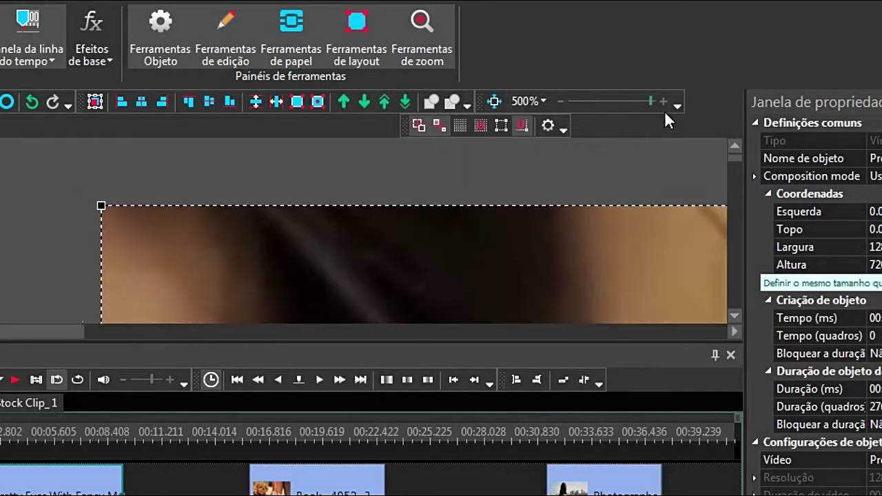
click(494, 102)
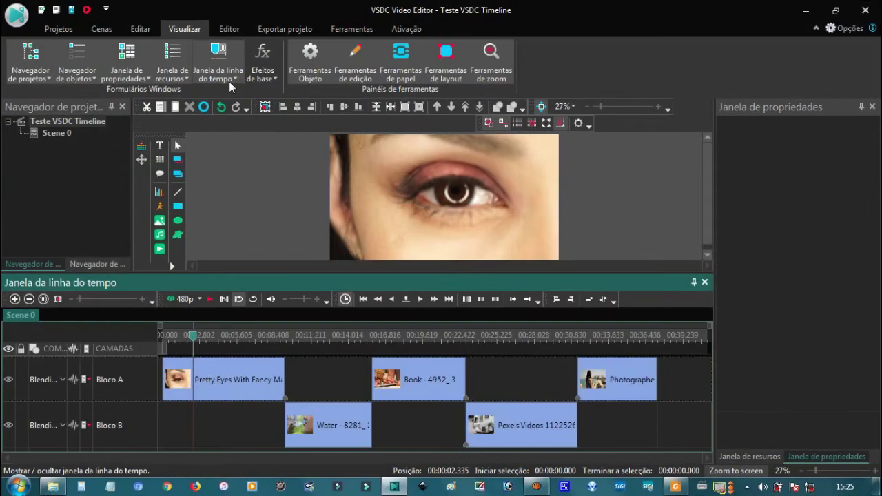
Hide the timeline window's caption and adjust the height of the timeline area
click(51, 62)
click(222, 105)
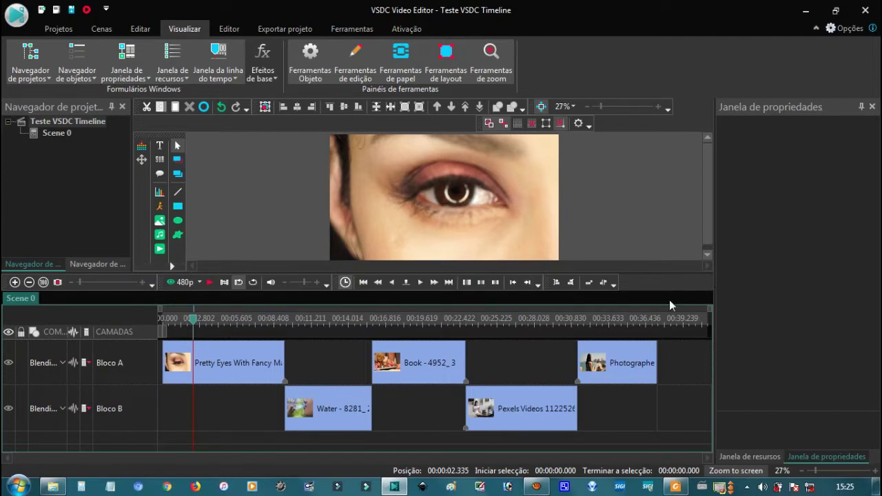
drag(669, 272, 669, 285)
drag(666, 312, 677, 284)
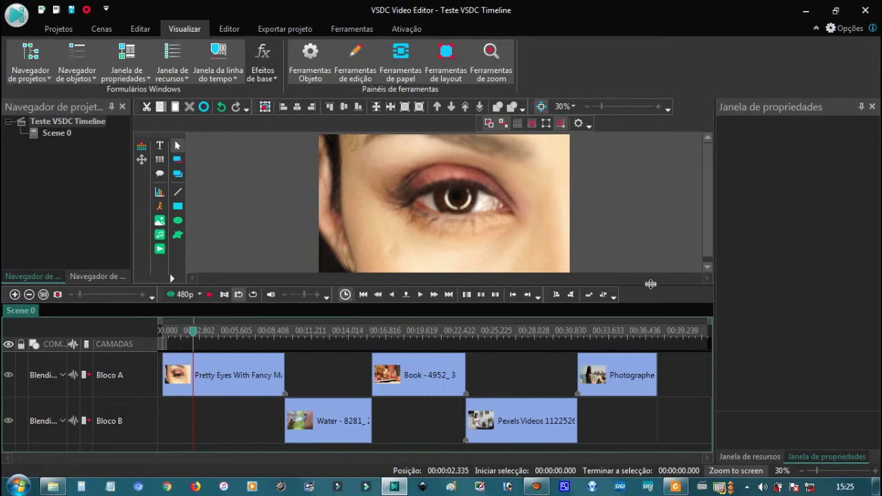
Show the timeline window's caption again
click(147, 79)
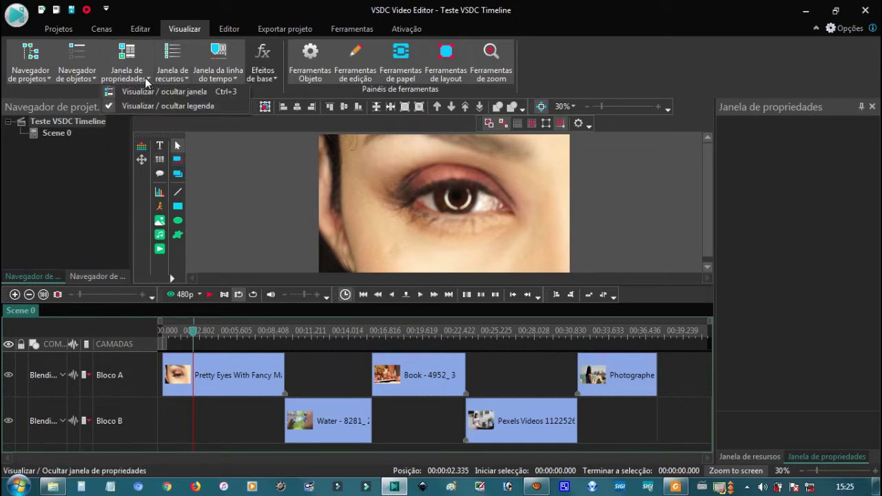
click(235, 75)
click(235, 75)
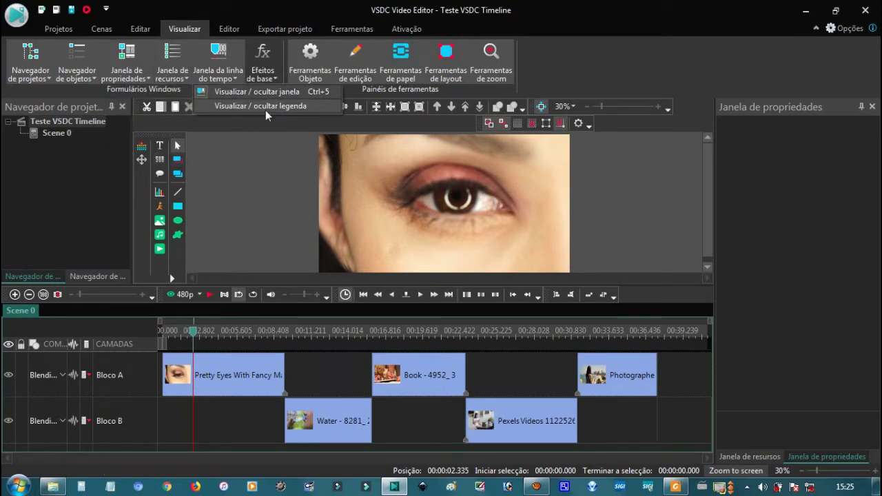
click(264, 106)
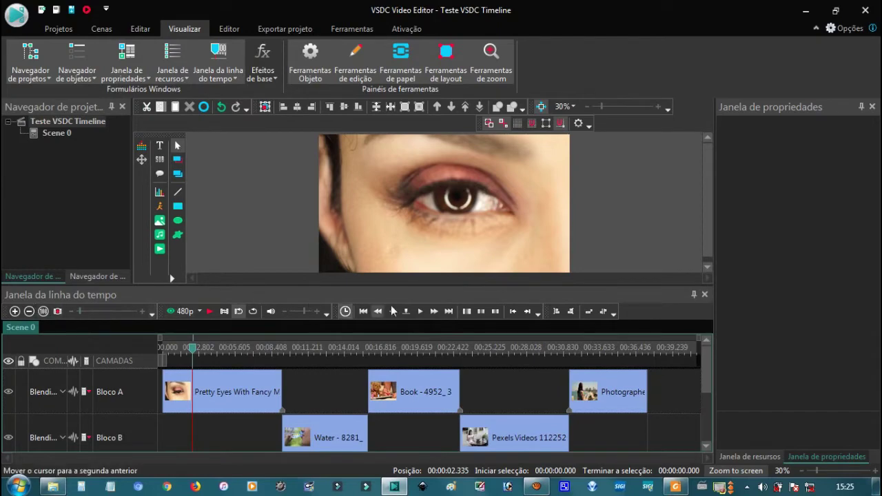
Try a shorter timeline window with a larger preview, and enlarge the timeline until both the Bloco A and Bloco B layers fit
click(647, 294)
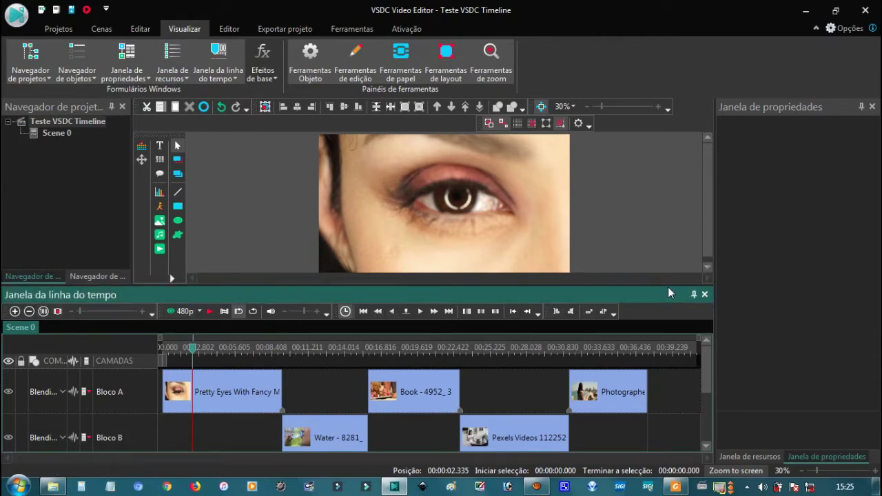
drag(668, 289, 662, 318)
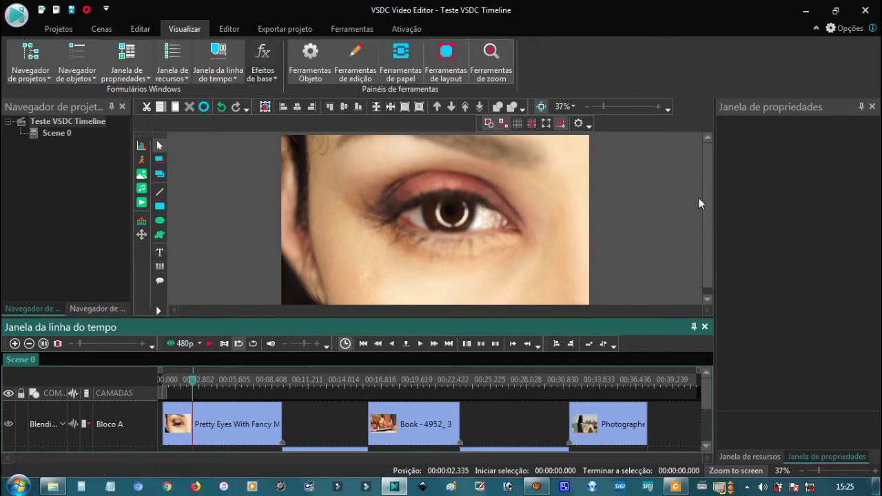
drag(662, 316, 662, 266)
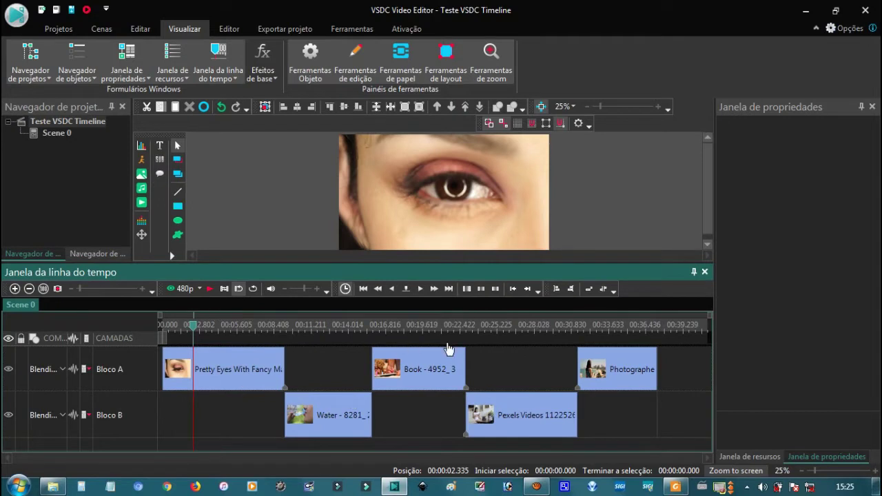
Select the Pretty Eyes clip in the preview and scrub the timeline to about 26.4 s and back to about 4.0 s
drag(687, 425, 237, 355)
click(686, 374)
click(483, 204)
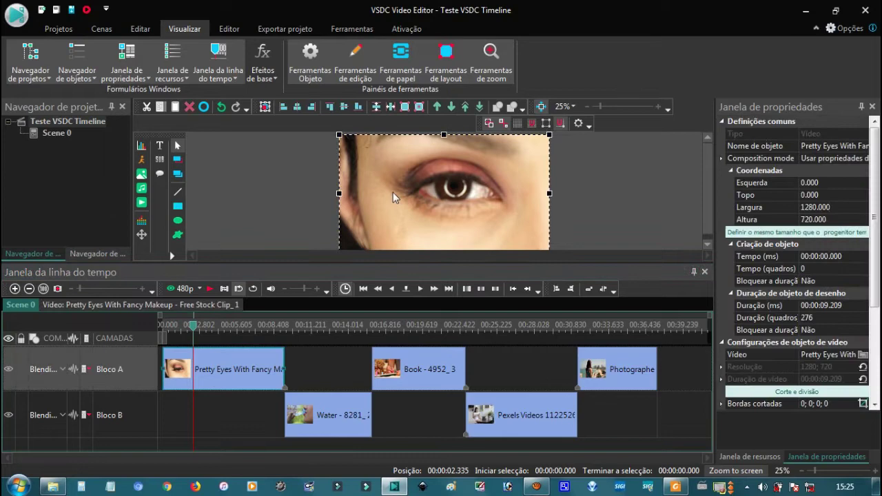
click(338, 342)
drag(330, 328, 515, 336)
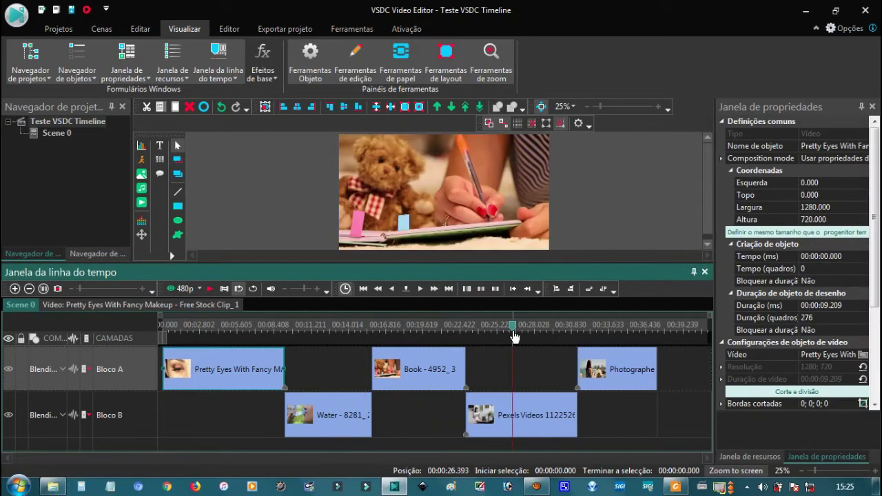
click(218, 328)
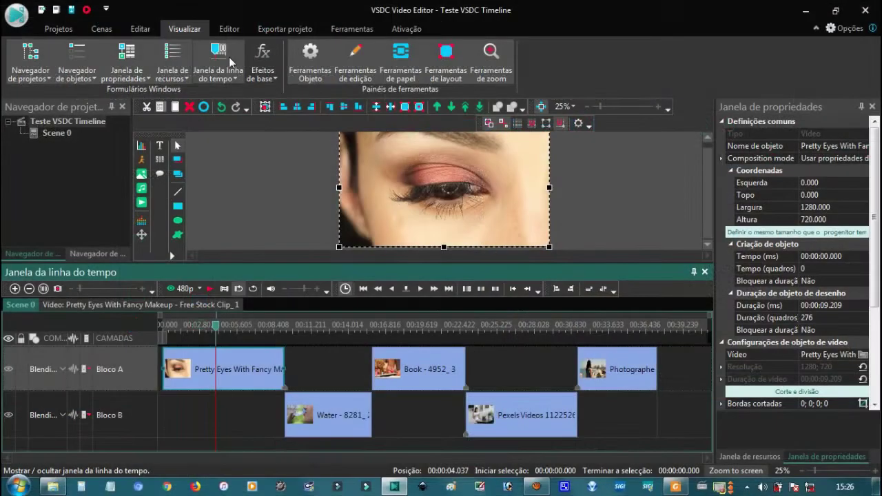
Hide the timeline window and look through the project explorer and the object explorer
click(228, 56)
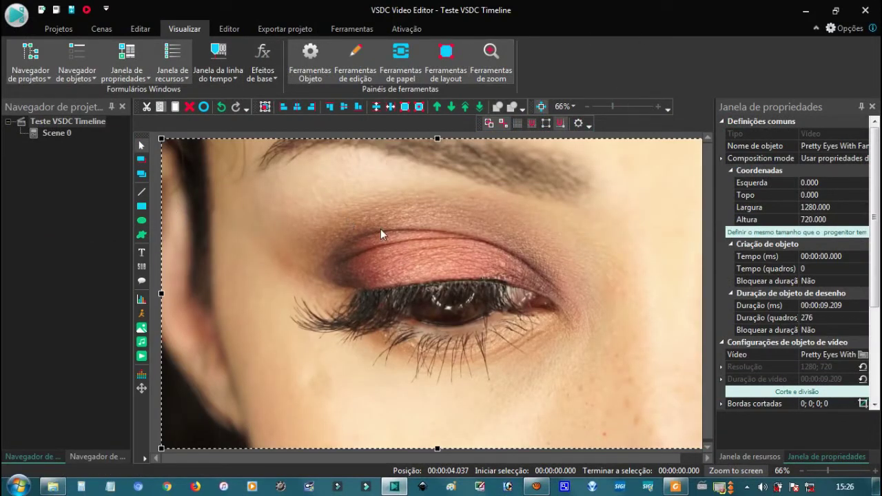
click(51, 459)
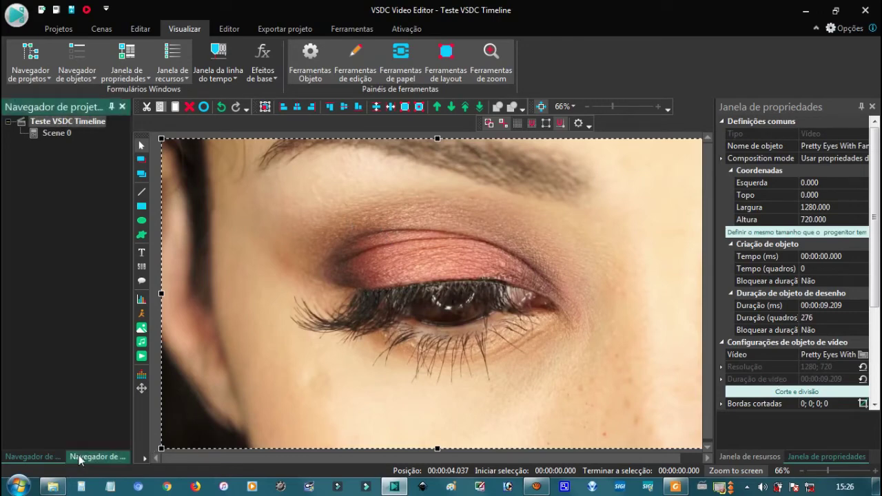
click(90, 459)
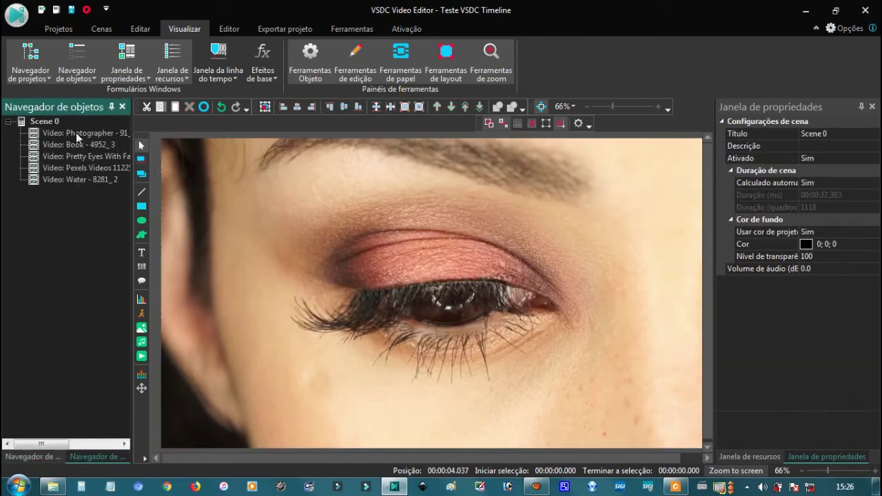
click(40, 455)
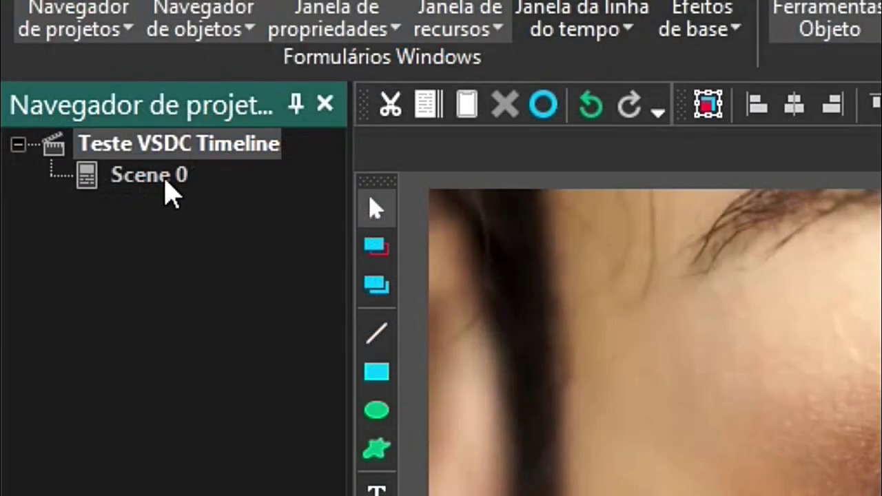
Open Scene 0 from the project explorer to list its video objects, and show the timeline window again
click(61, 135)
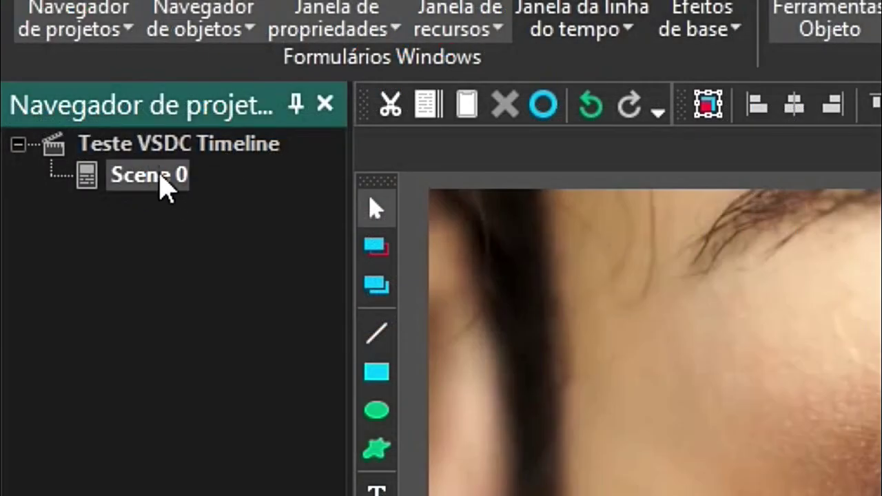
double_click(111, 177)
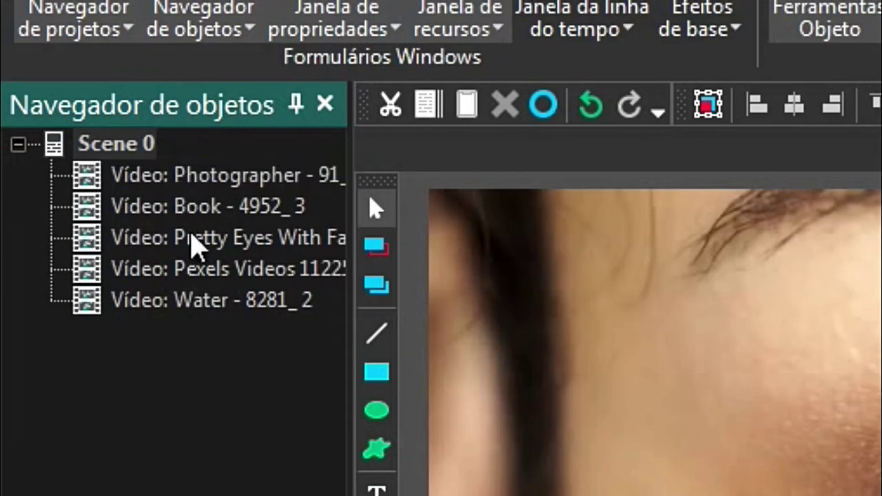
click(593, 5)
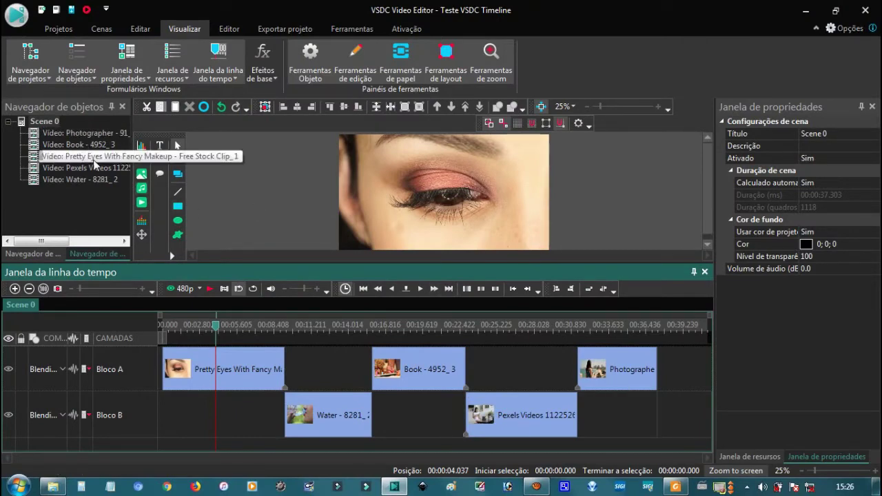
Widen the explorer panel slightly, return to the project explorer, and reduce the timeline's height to enlarge the preview
mouse_move(133, 122)
mouse_down()
mouse_move(189, 117)
mouse_move(141, 118)
mouse_up()
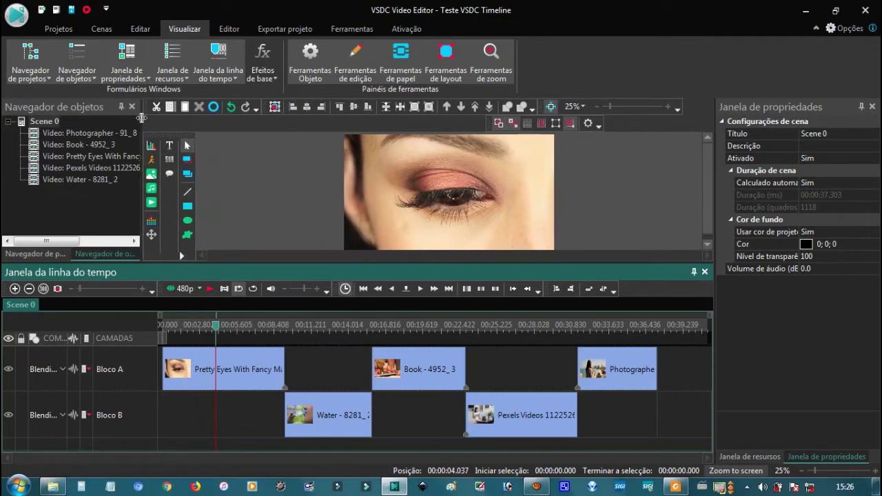
click(46, 254)
drag(572, 263, 402, 295)
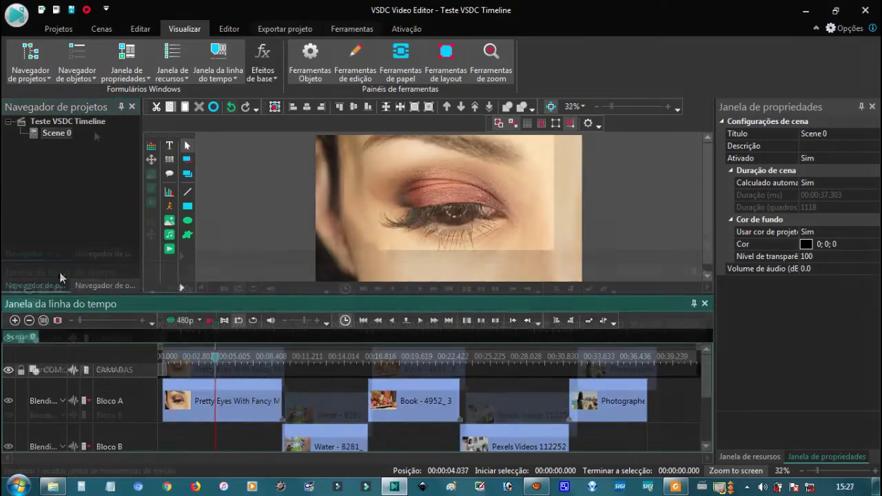
With the timeline hidden, briefly show the base effects window and restore the previous window layout
click(219, 64)
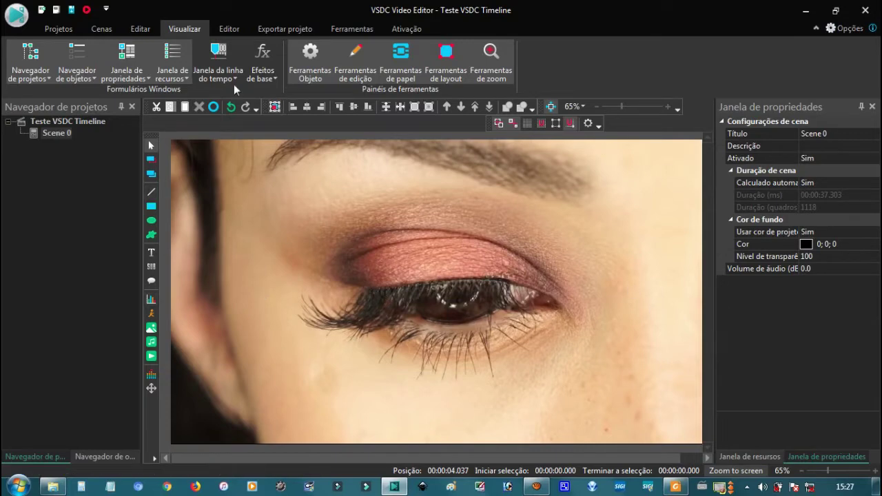
click(276, 78)
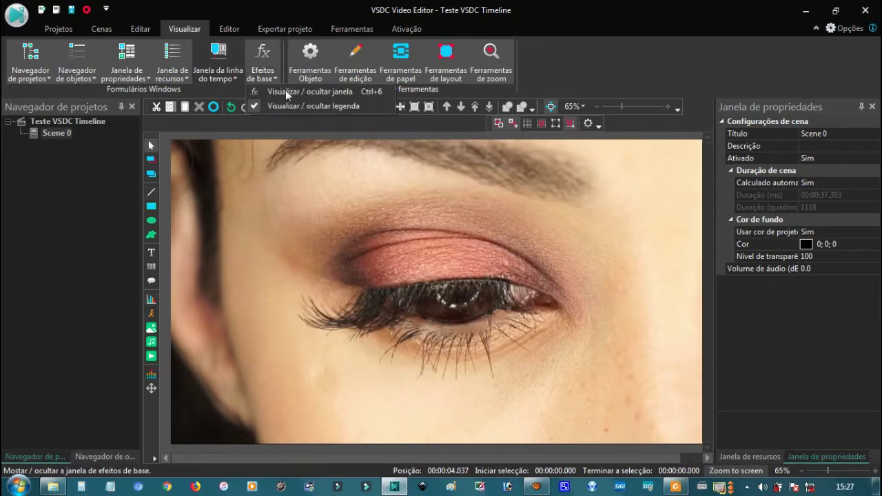
click(270, 55)
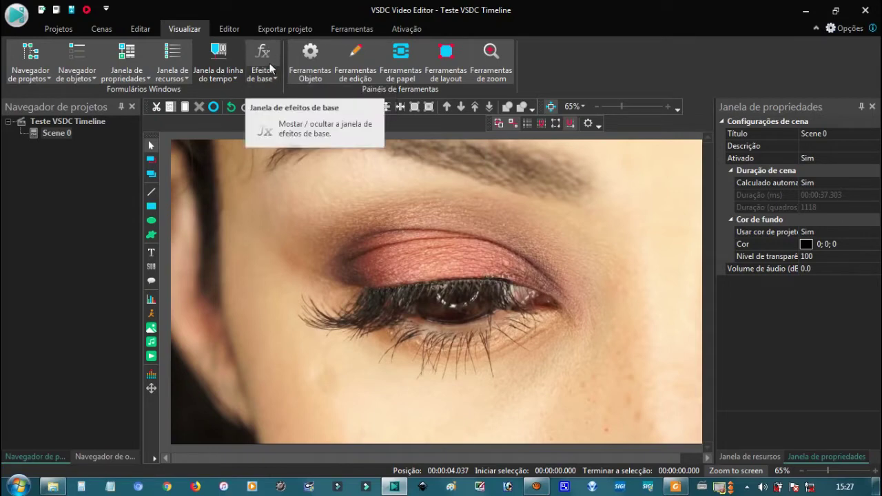
click(269, 60)
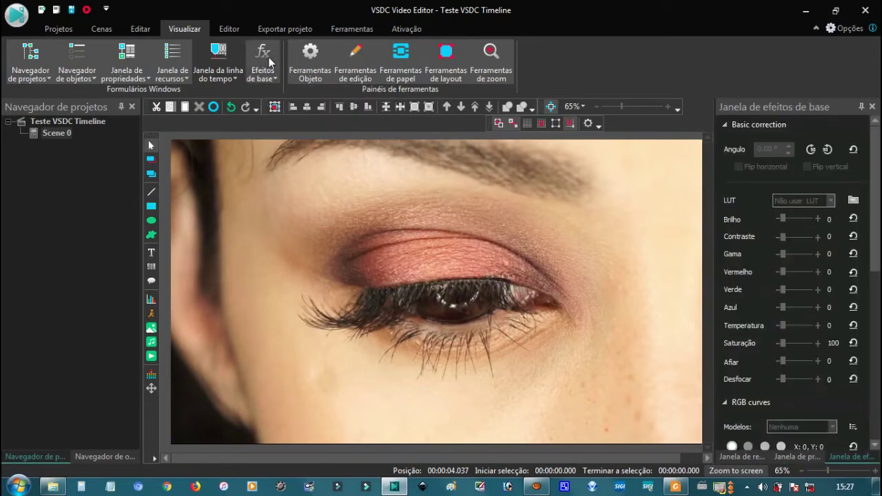
click(269, 61)
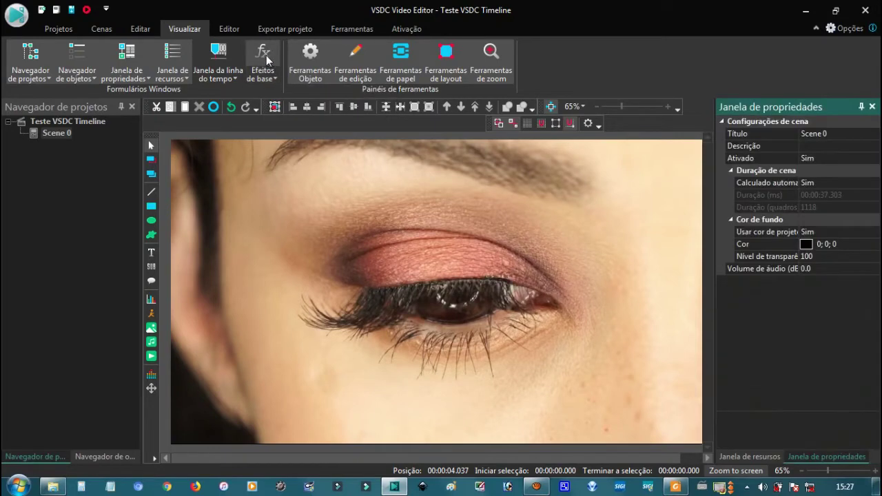
click(212, 64)
Compare the properties of the Pretty Eyes and Book clips on Bloco A, ending with Pretty Eyes selected
click(250, 399)
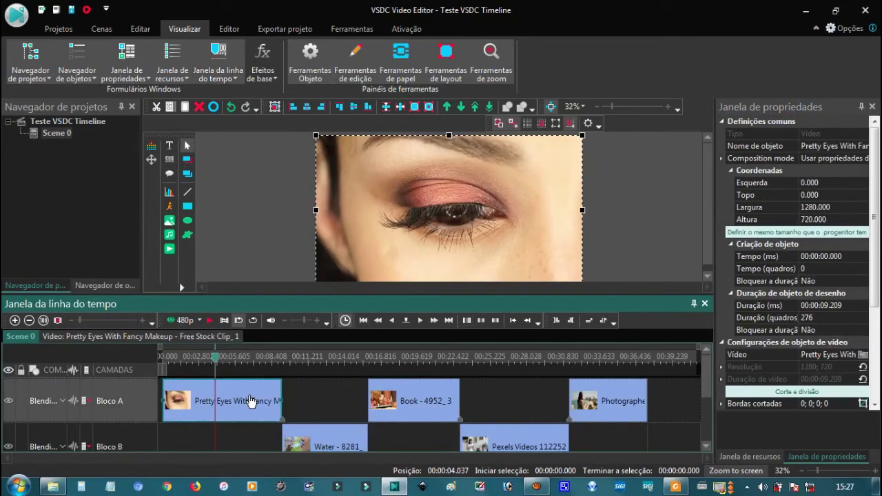
click(423, 406)
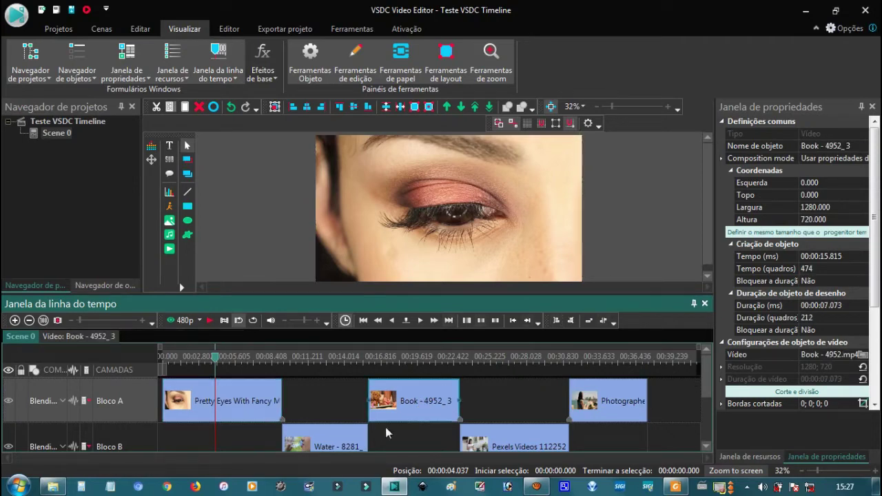
click(234, 401)
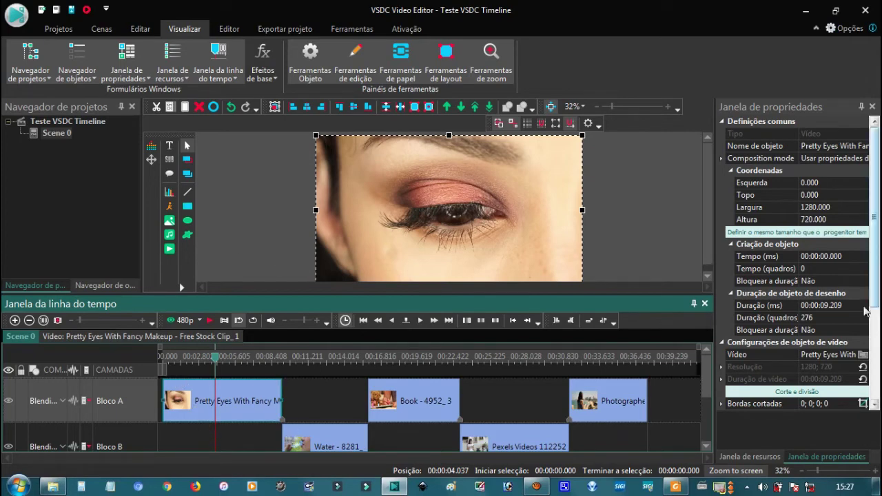
Review the Pretty Eyes clip's properties, from coordinates and duration to the video object settings
scroll(872, 276, down, 4)
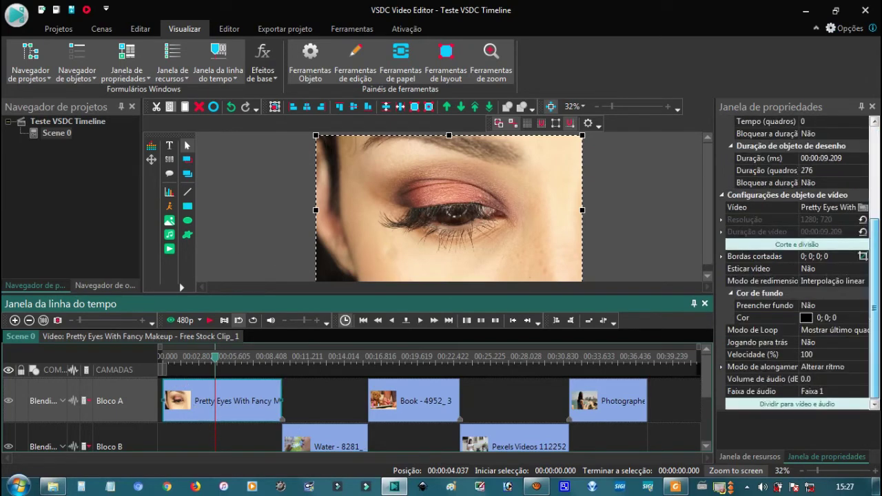
scroll(751, 153, up, 5)
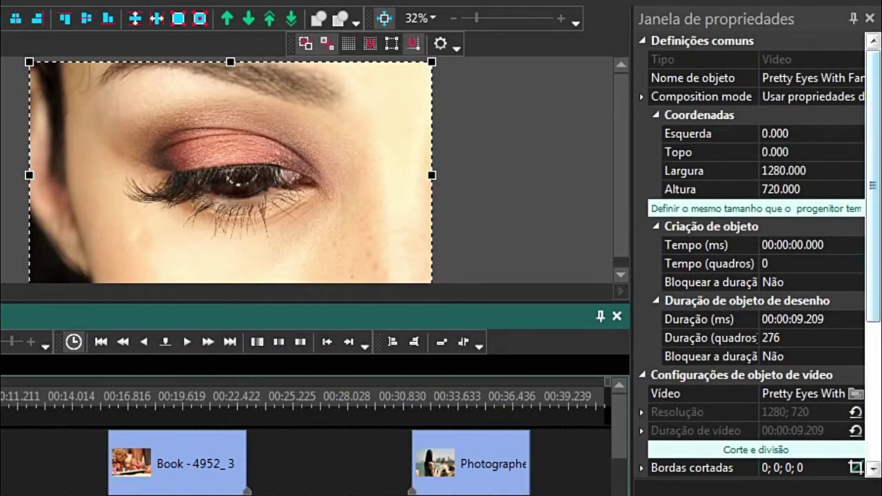
drag(879, 200, 878, 277)
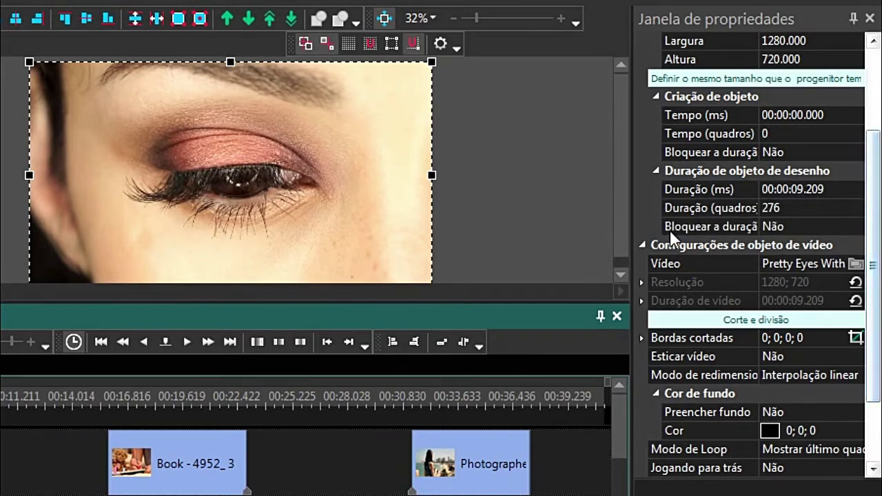
Review the remaining video object settings of the Pretty Eyes clip, briefly expanding the cropped borders values
scroll(874, 252, down, 1)
scroll(873, 275, down, 1)
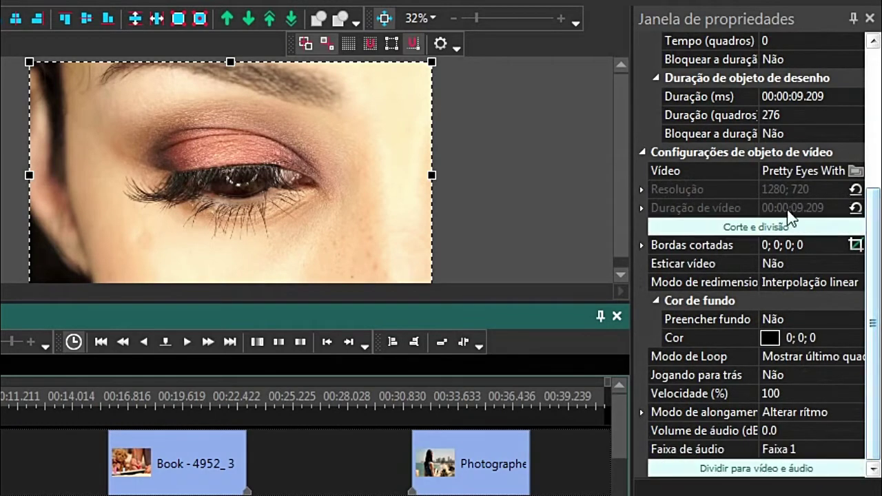
click(640, 244)
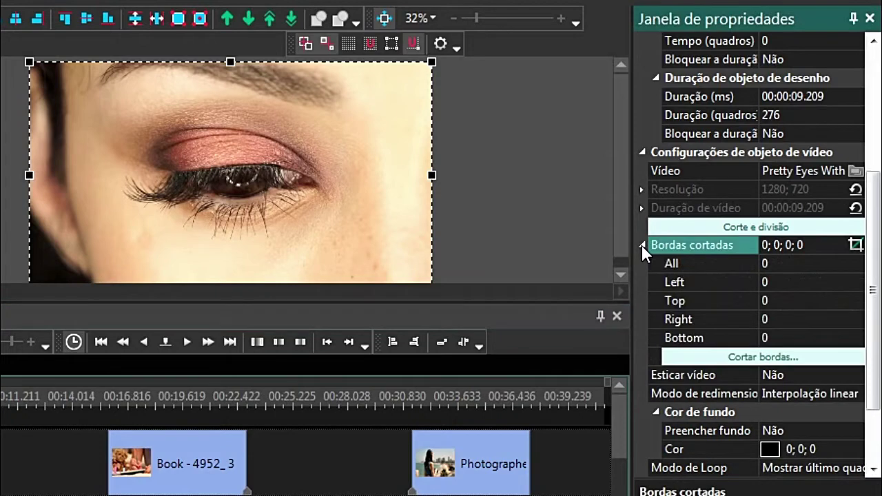
click(641, 245)
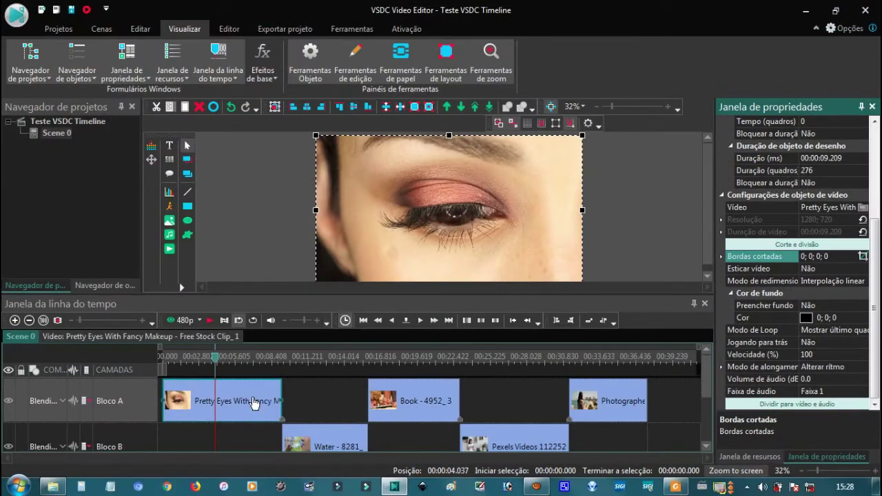
Show the base effects window for the Pretty Eyes clip and hide the timeline window to enlarge the preview
mouse_move(253, 402)
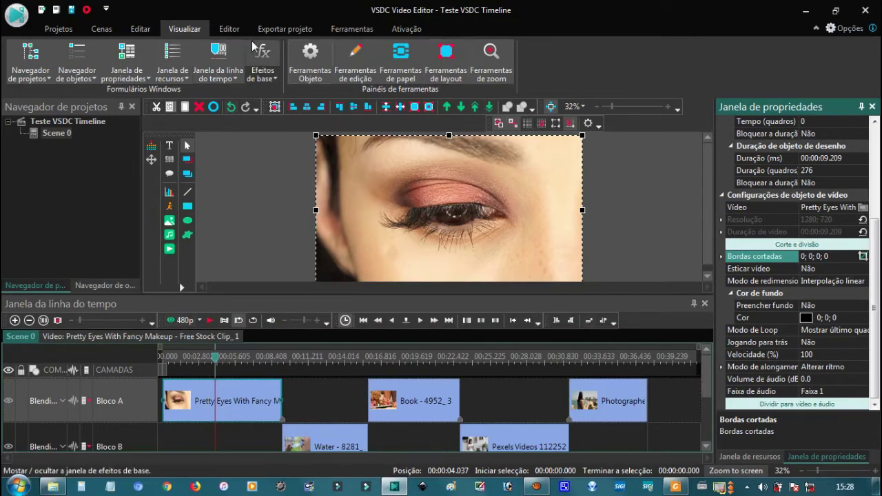
click(218, 60)
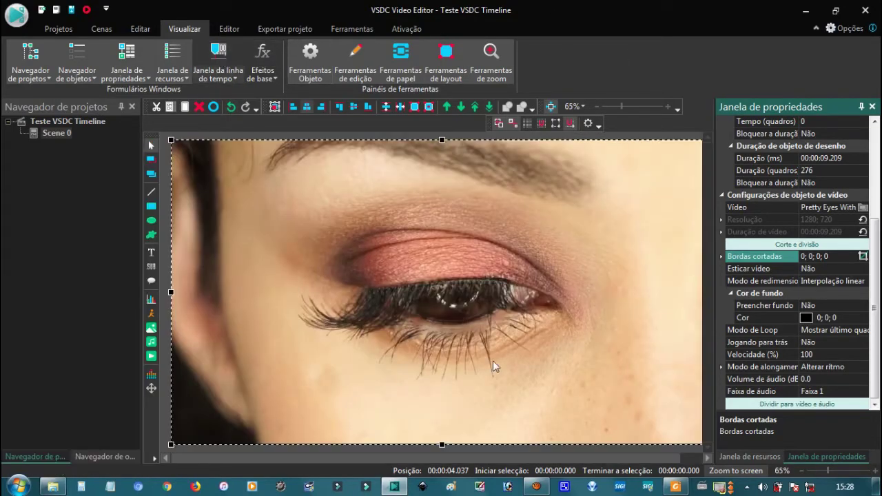
click(268, 63)
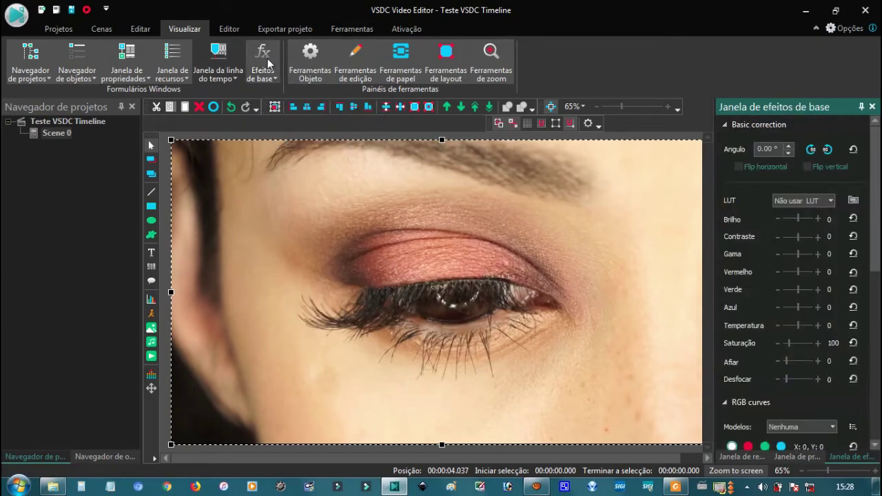
click(222, 63)
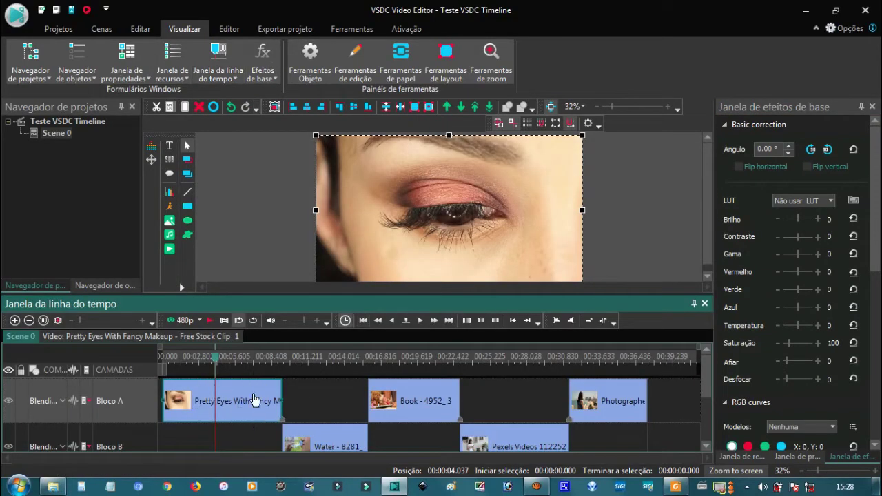
click(219, 65)
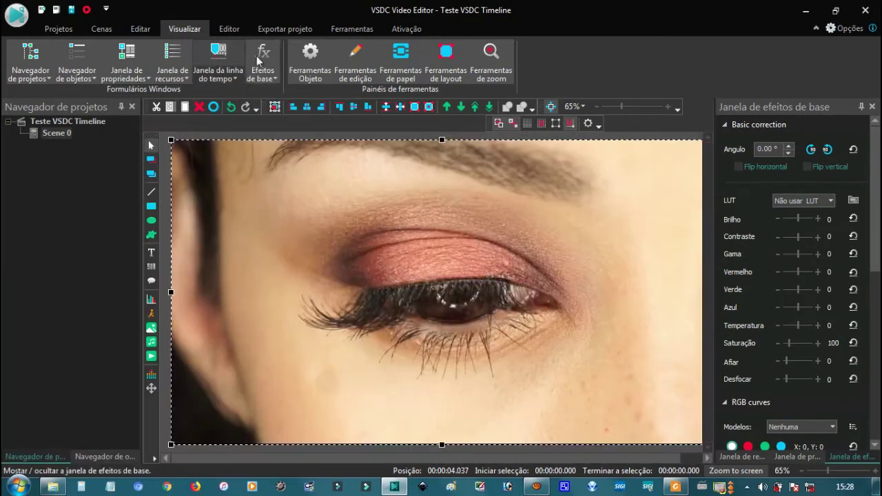
Look through the base effects window and collapse its Basic correction, RGB curves and Hue Saturation curves sections
drag(876, 154, 878, 353)
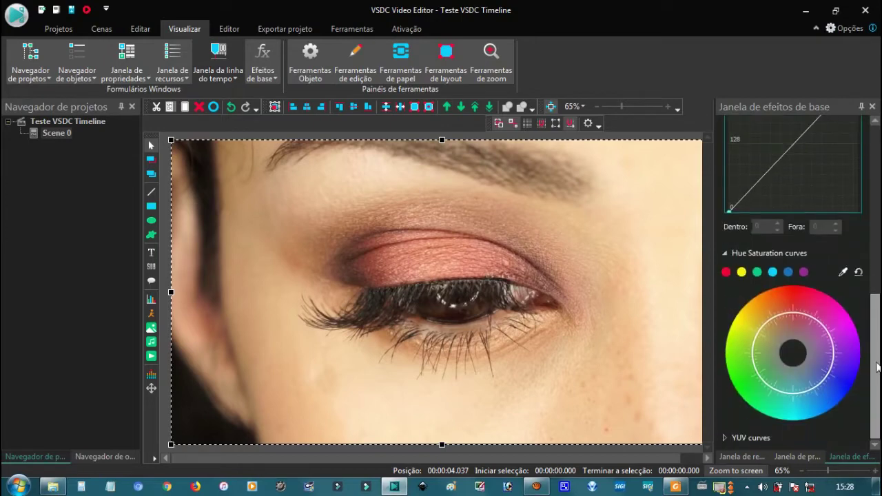
drag(875, 375, 876, 155)
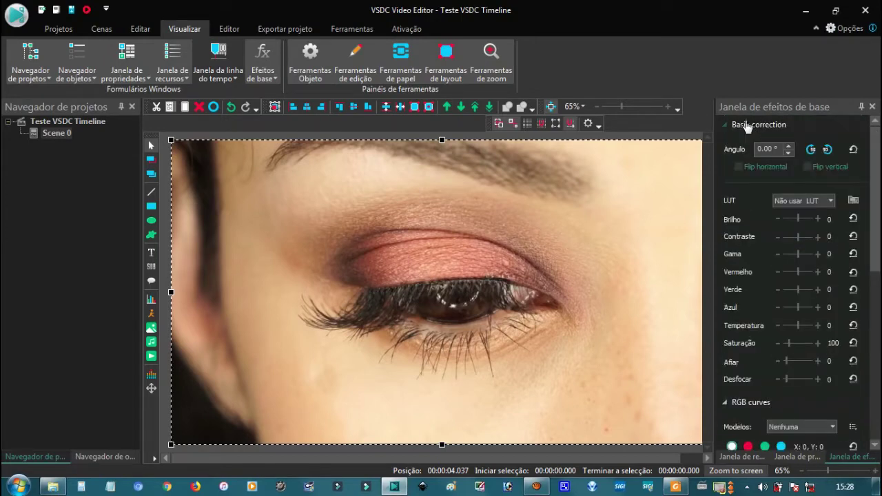
click(727, 127)
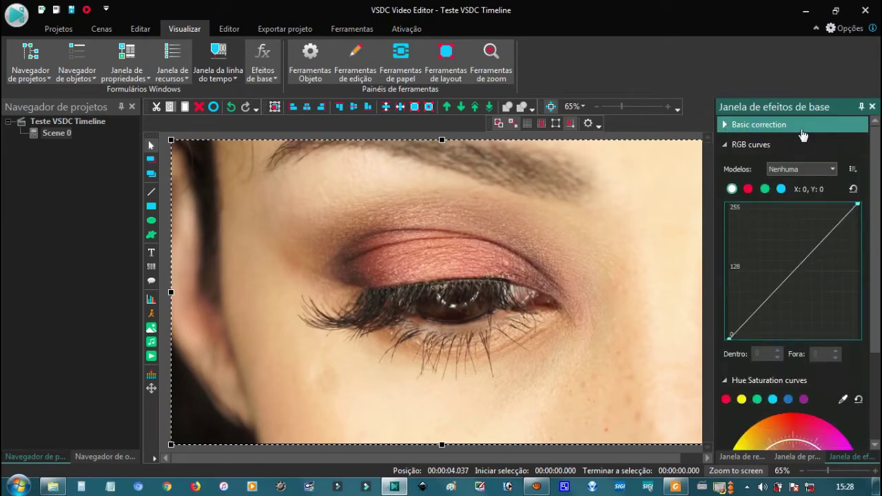
click(755, 146)
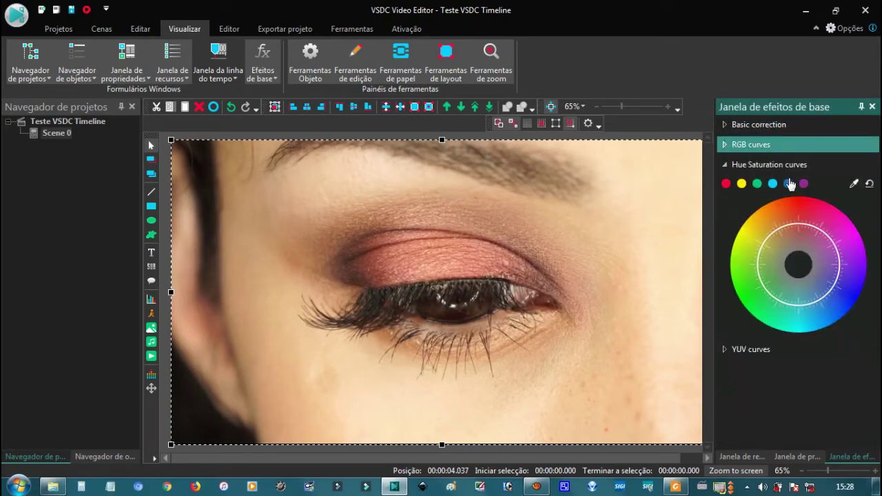
click(752, 168)
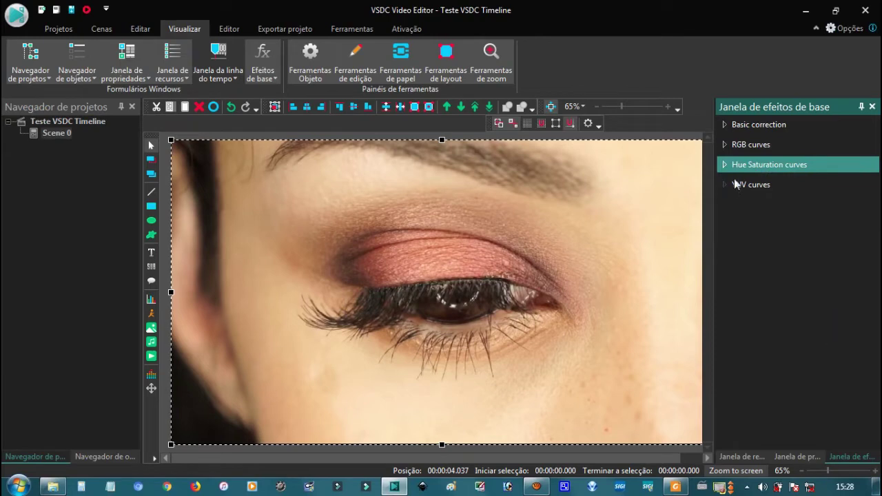
Expand the YUV curves, Hue Saturation curves, RGB curves and Basic correction sections of the base effects window
click(727, 187)
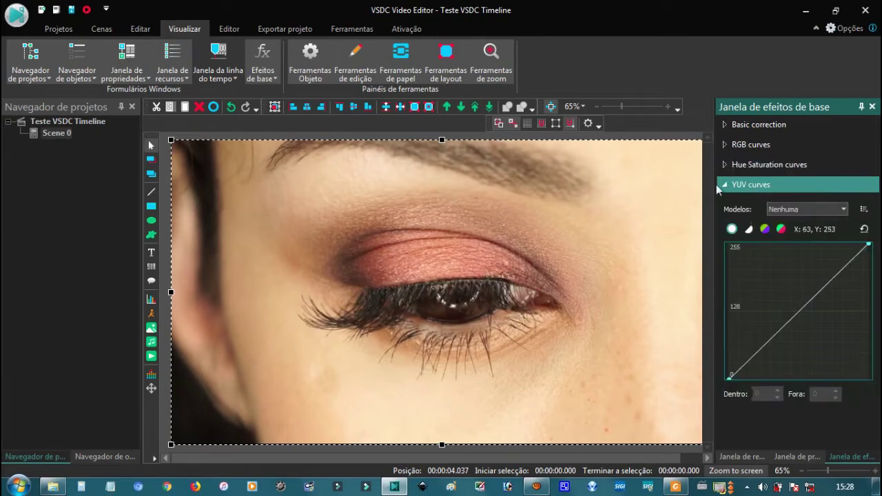
click(724, 188)
click(724, 186)
click(730, 166)
click(729, 144)
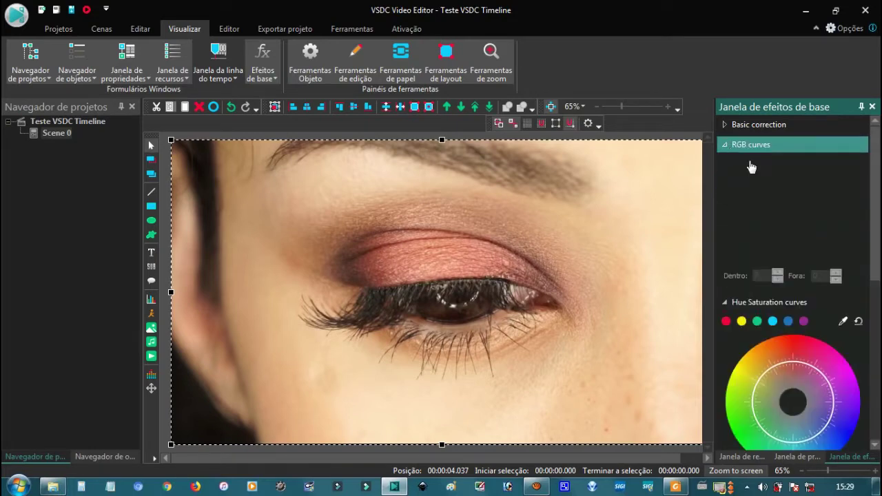
click(727, 124)
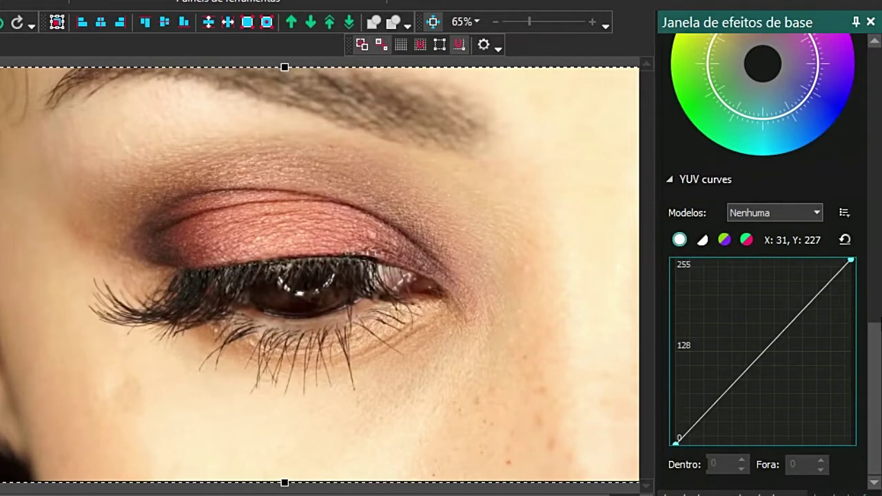
Try the Mofo, Proxima, Clair De Lune and Blade LUTs in turn on the Pretty Eyes clip
drag(876, 384, 868, 89)
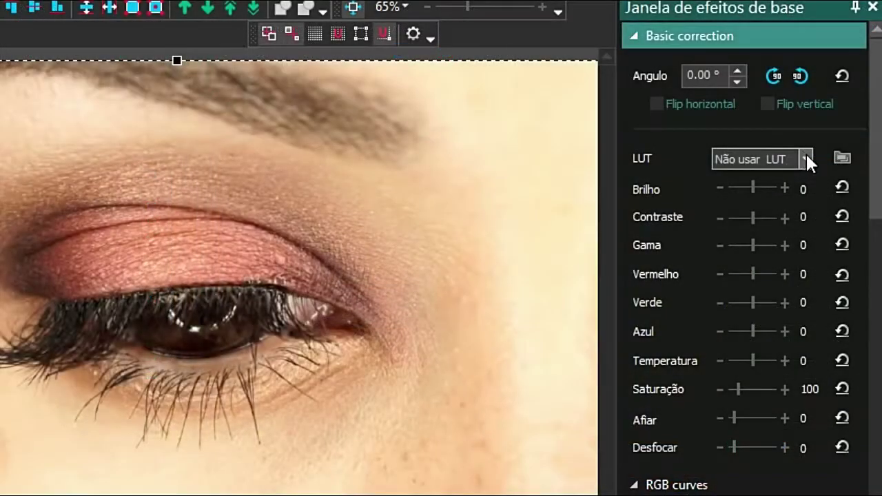
click(830, 200)
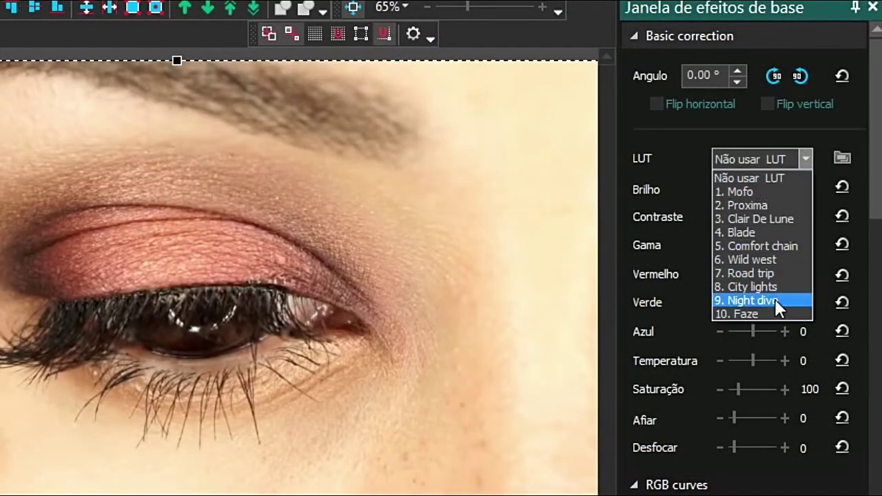
click(743, 192)
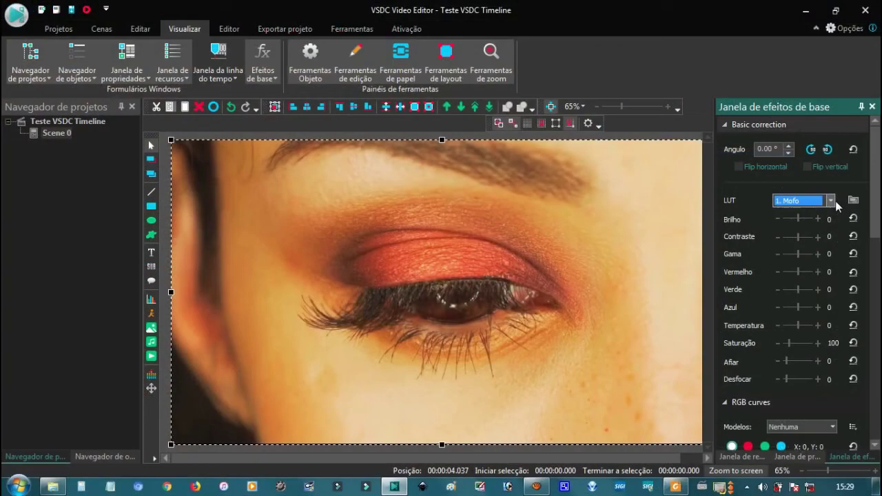
click(807, 159)
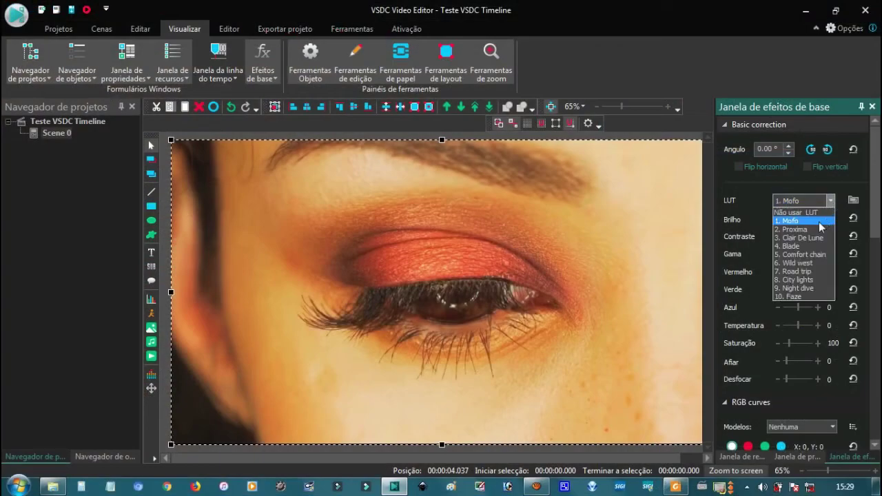
click(810, 229)
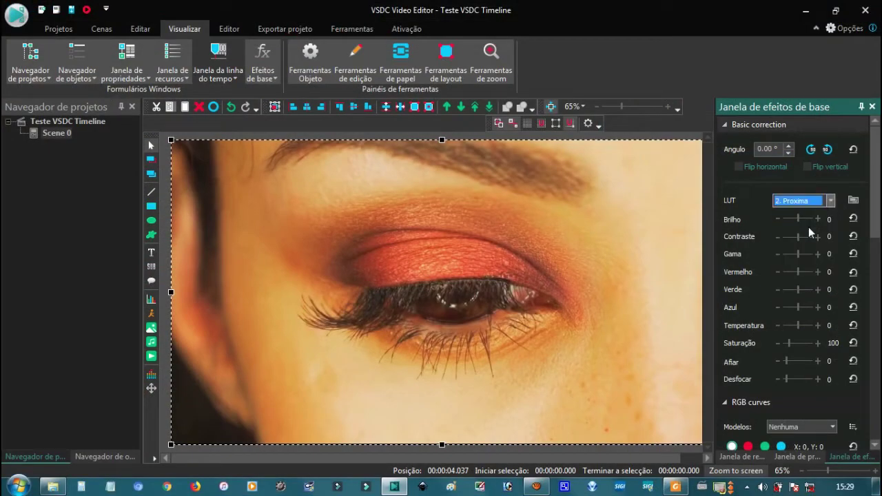
click(830, 201)
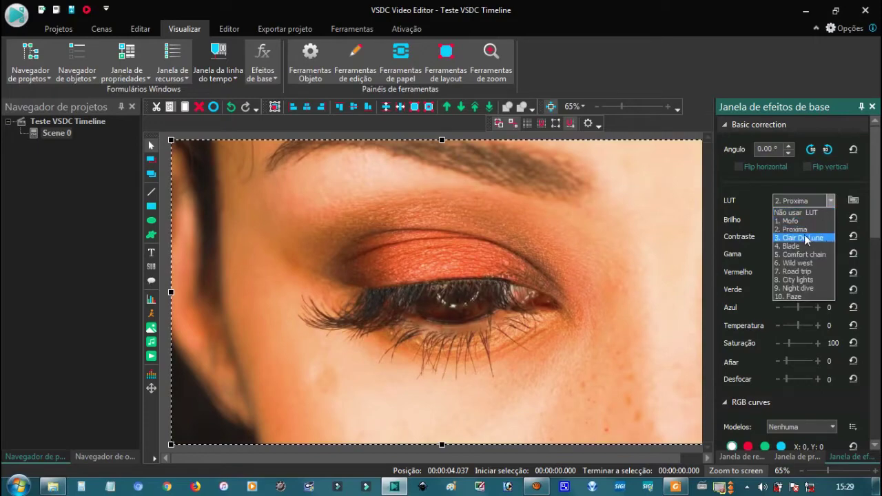
click(803, 237)
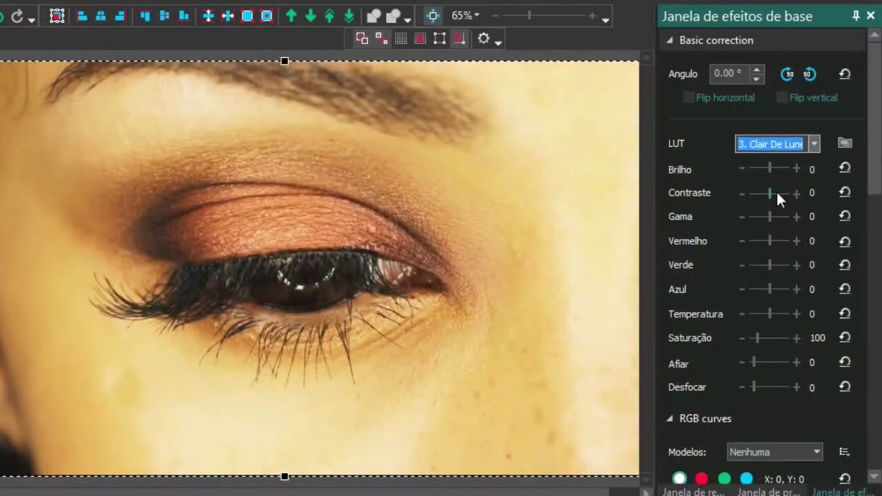
click(829, 201)
click(775, 206)
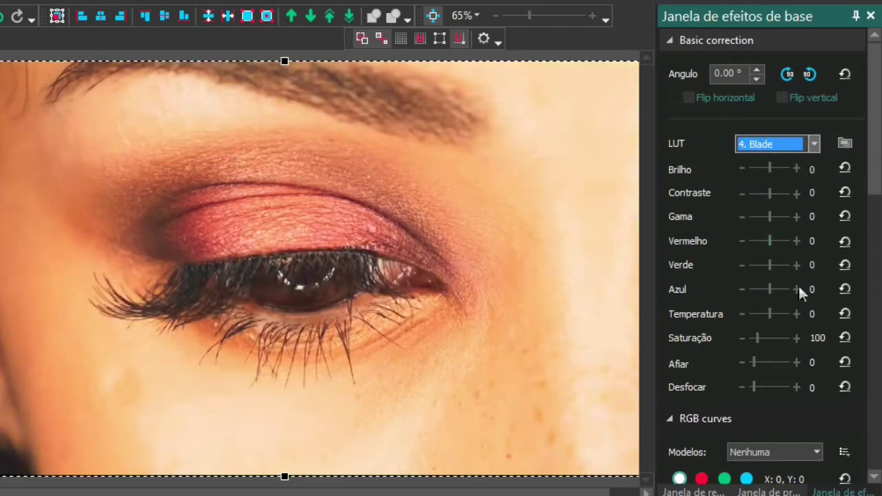
Try the Wild west, Road trip and City lights LUTs in turn on the Pretty Eyes clip
click(814, 144)
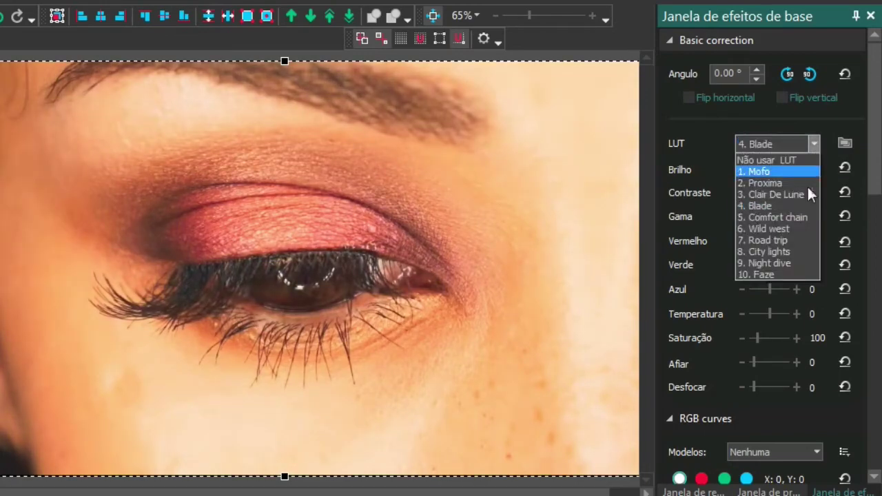
click(788, 229)
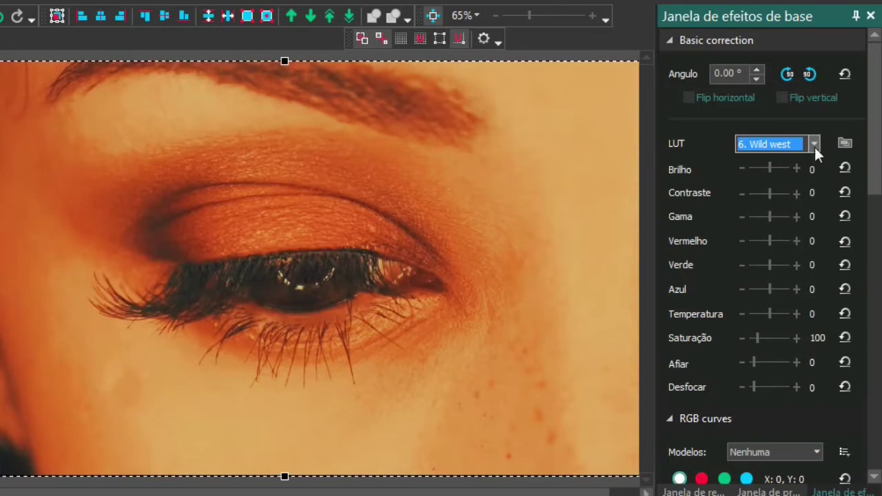
click(814, 145)
click(773, 240)
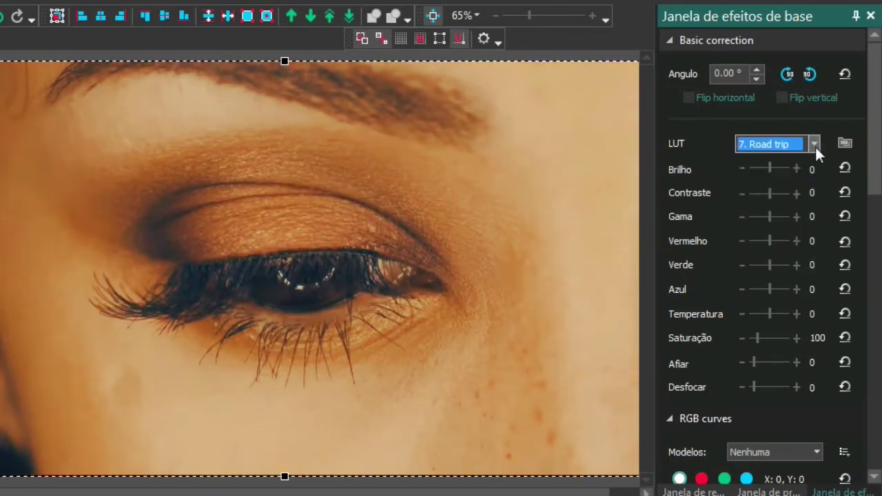
click(815, 145)
click(792, 251)
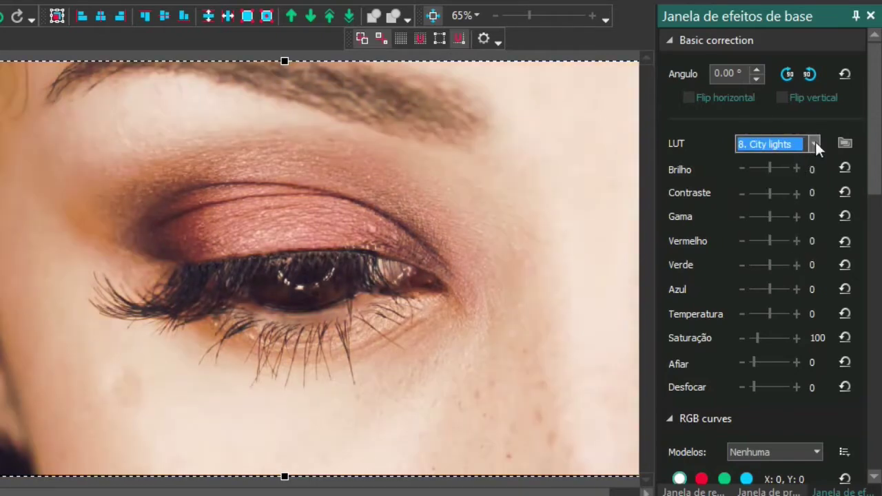
click(815, 142)
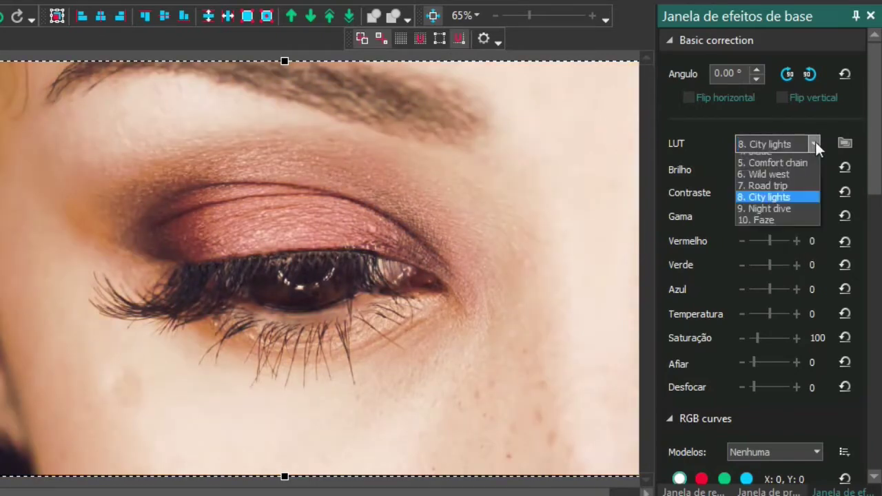
click(815, 142)
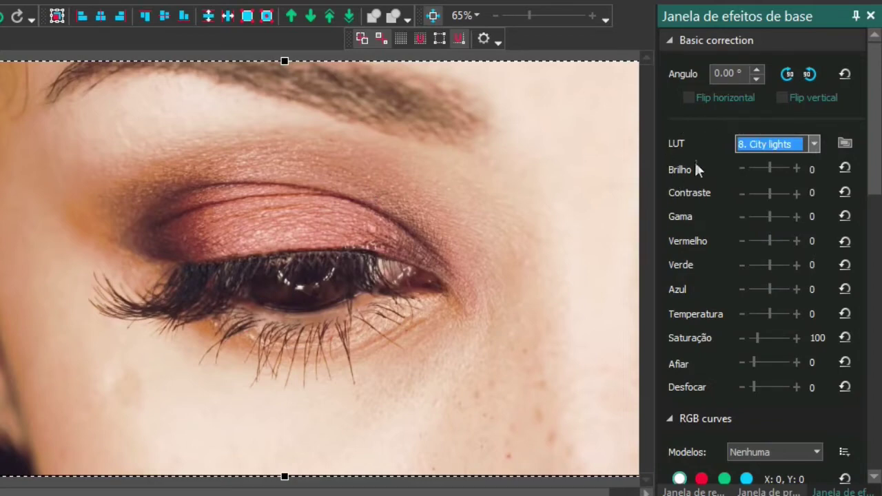
Try the Night dive LUT before setting the clip's LUT to Faze, and reset its rotation angle
click(815, 144)
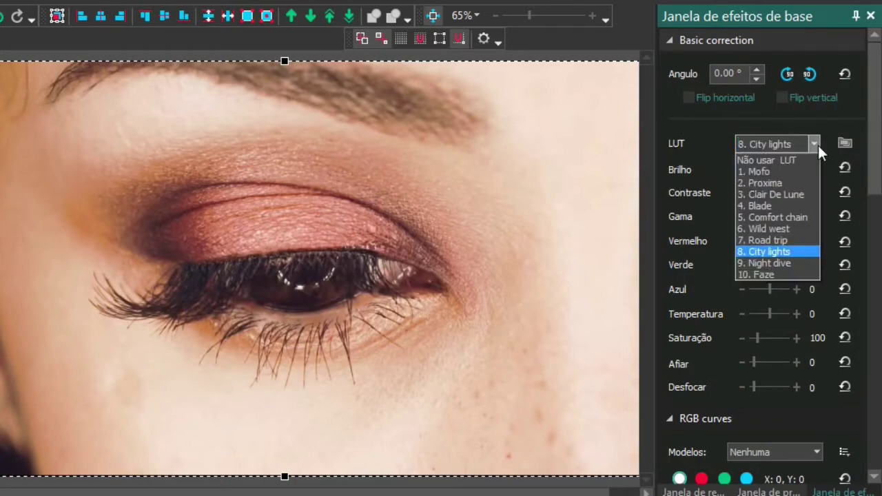
click(783, 263)
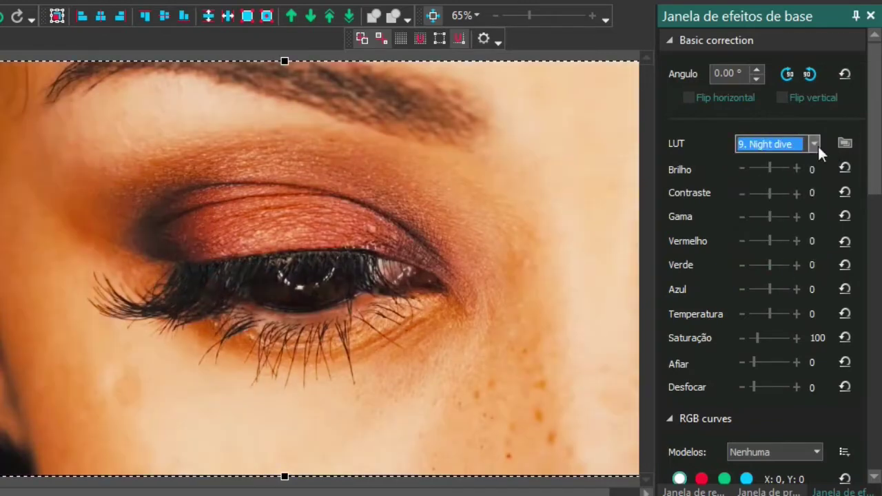
click(815, 145)
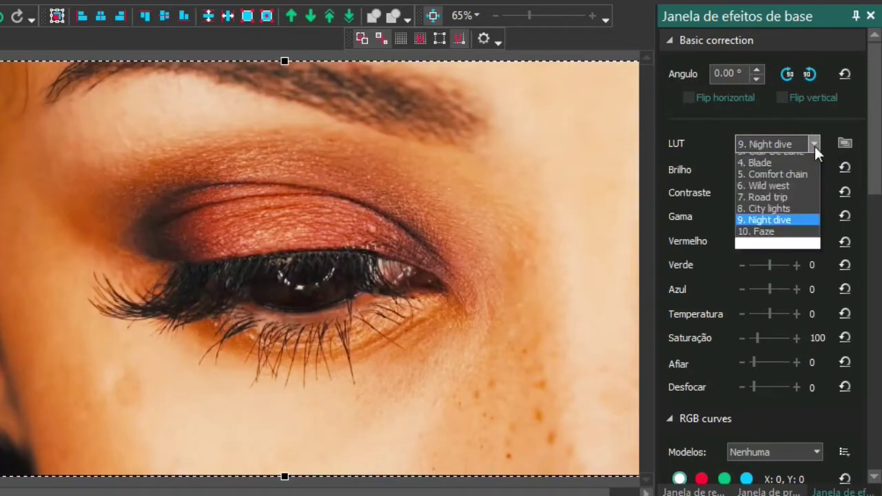
click(753, 275)
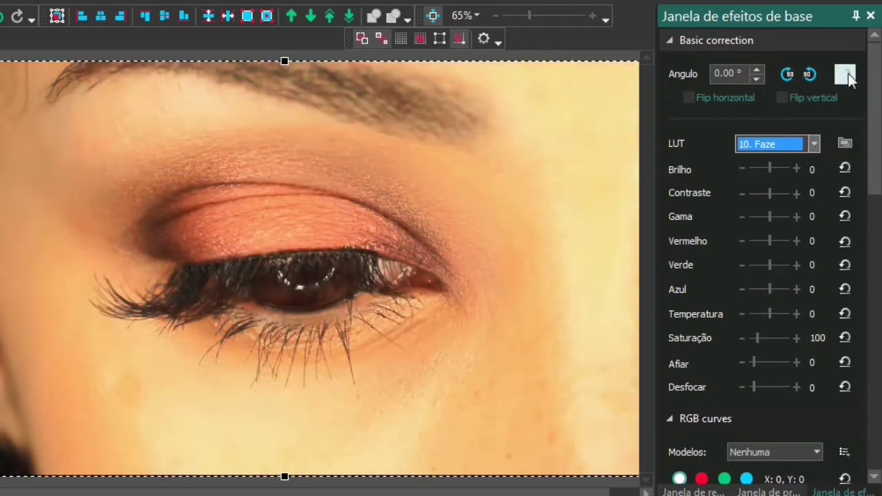
click(848, 77)
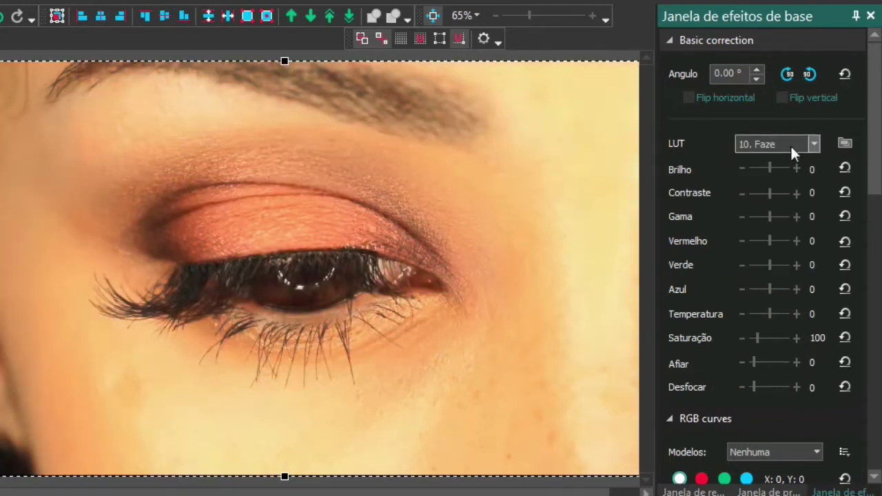
Remove the LUT from the clip by choosing Não usar LUT, and try a -1.00° rotation angle before resetting it
click(813, 144)
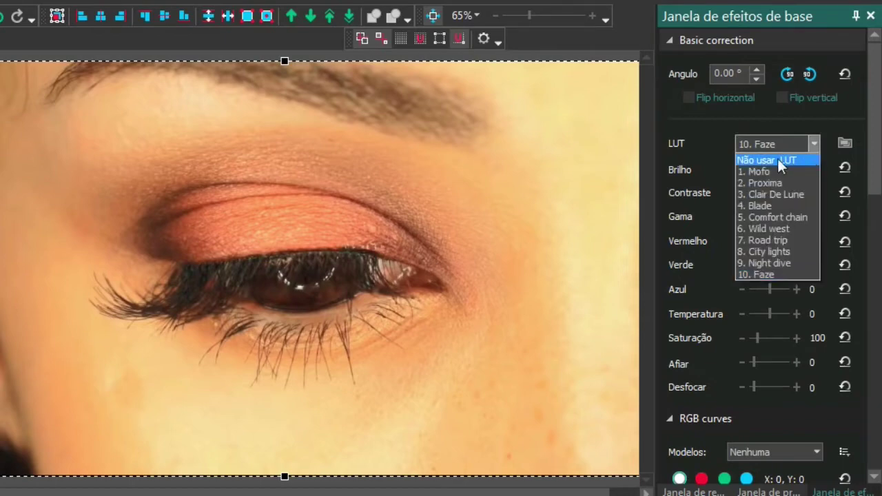
click(777, 158)
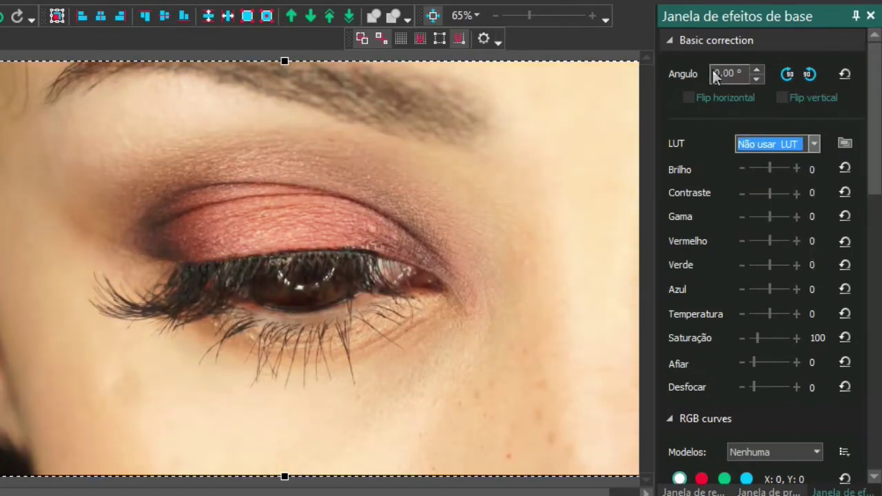
click(757, 80)
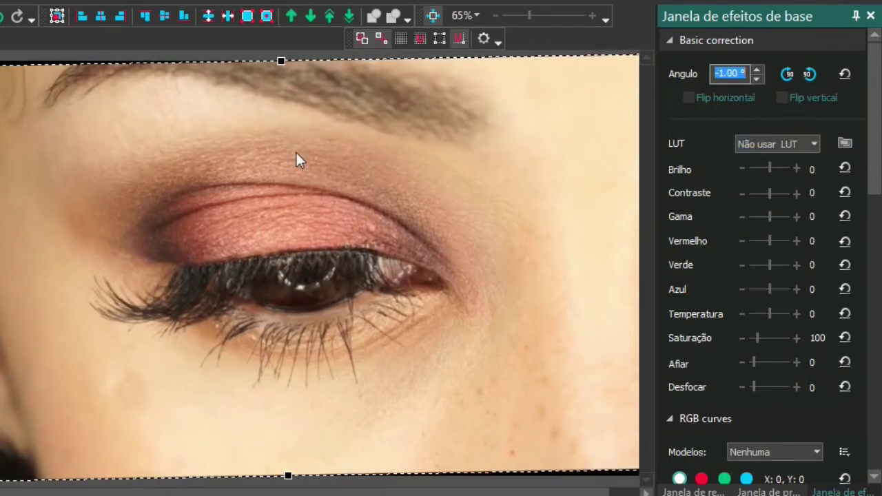
click(844, 74)
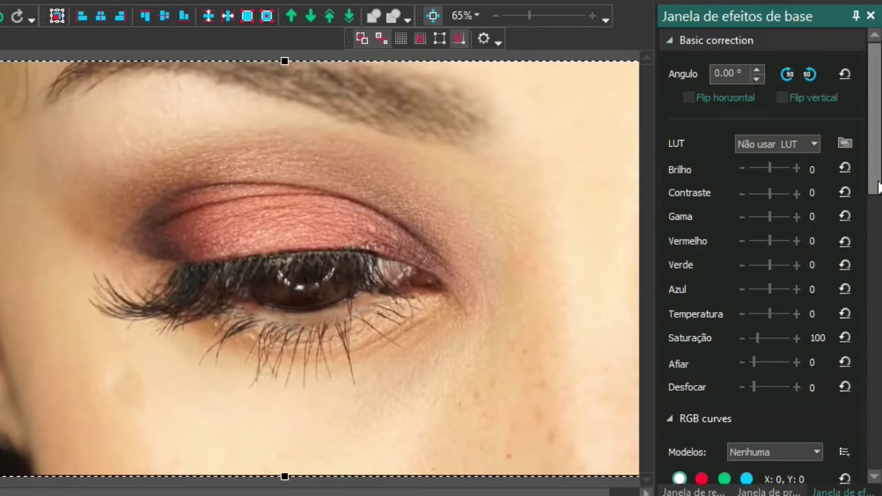
Set Brilho to 7, Contraste to -3, Gama to -20, Vermelho to 7, Verde to -22, Azul to 7 and Temperatura to -109
scroll(876, 177, down, 1)
drag(768, 129, 770, 129)
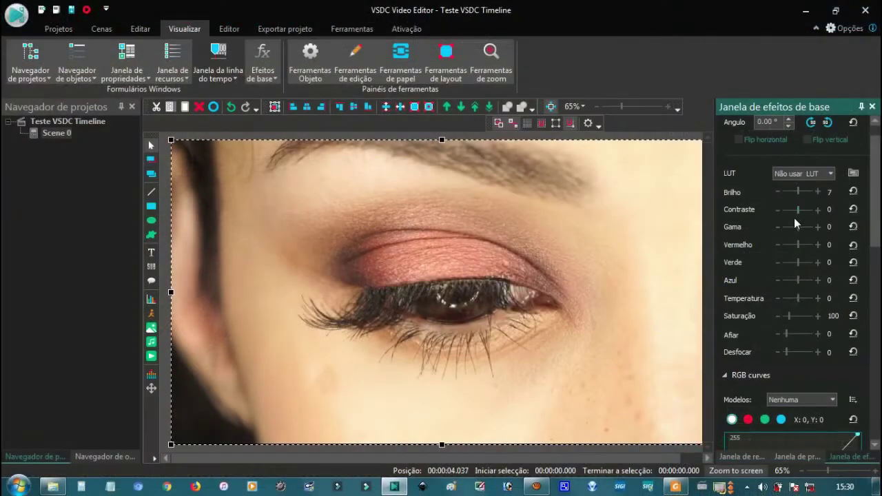
drag(797, 213, 797, 243)
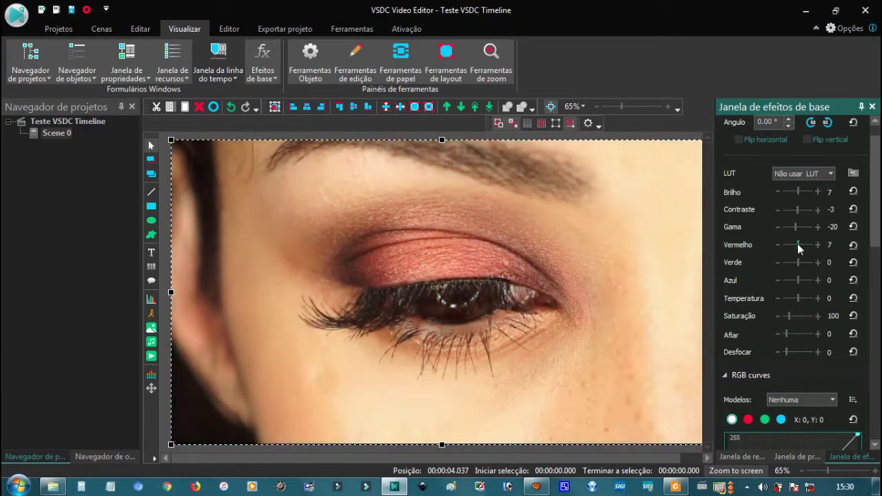
drag(797, 263, 796, 266)
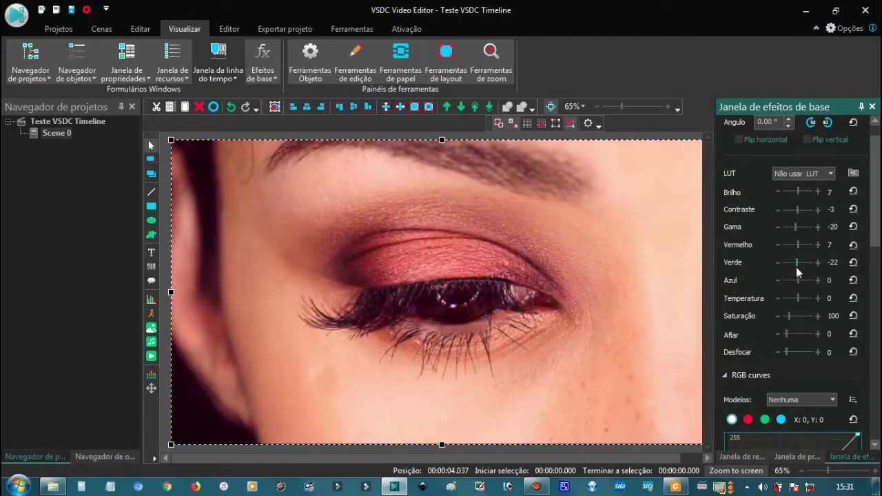
drag(796, 283, 799, 278)
mouse_move(799, 297)
mouse_down()
mouse_move(813, 298)
mouse_move(794, 297)
mouse_up()
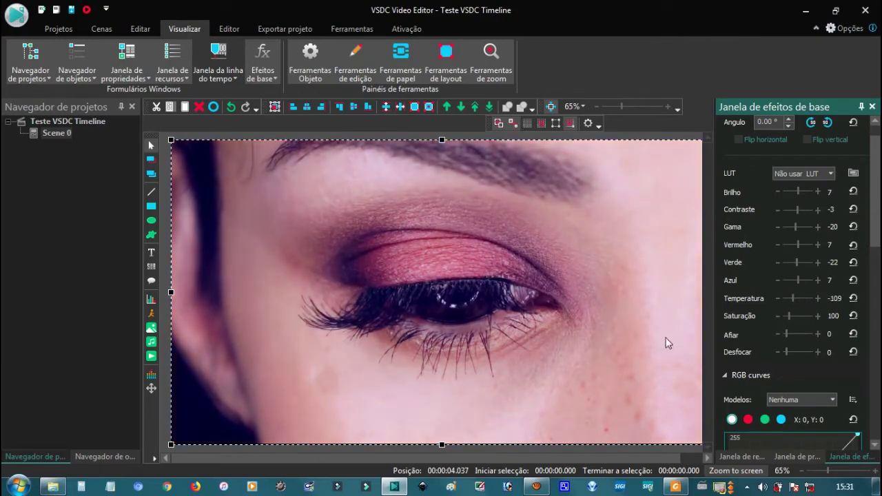
Set Saturação to 200 and Afiar to 100, and play a short preview of the clip
drag(791, 318, 764, 336)
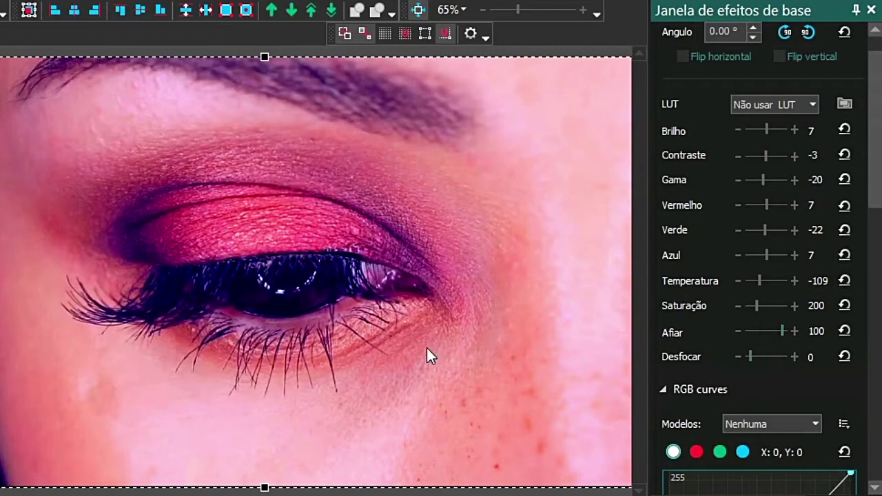
key(space)
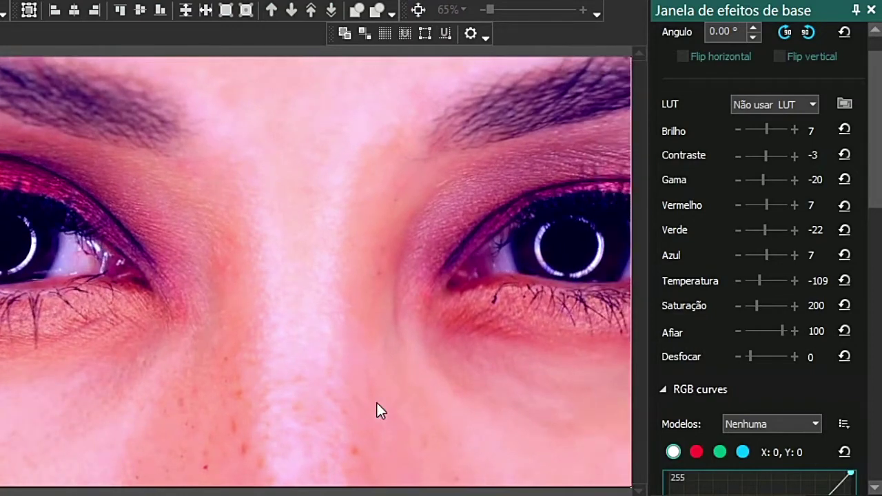
click(536, 401)
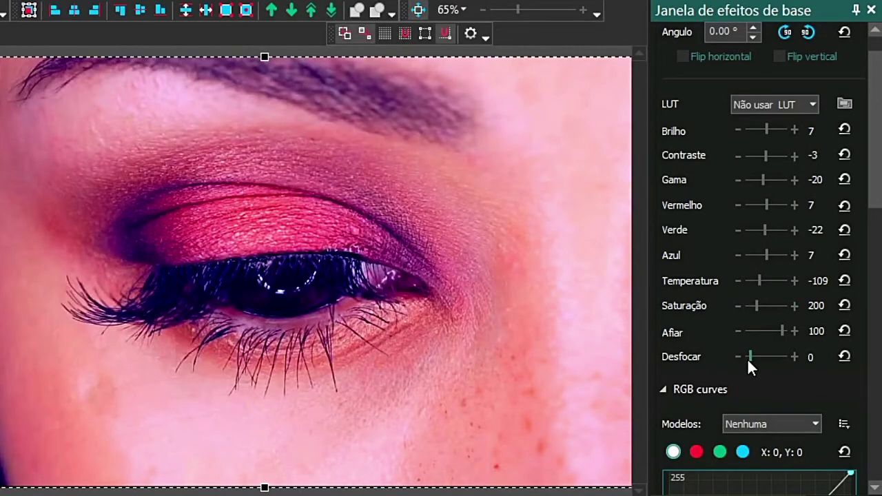
Reset Afiar, and try a Desfocar value of 109 before resetting it too
click(844, 332)
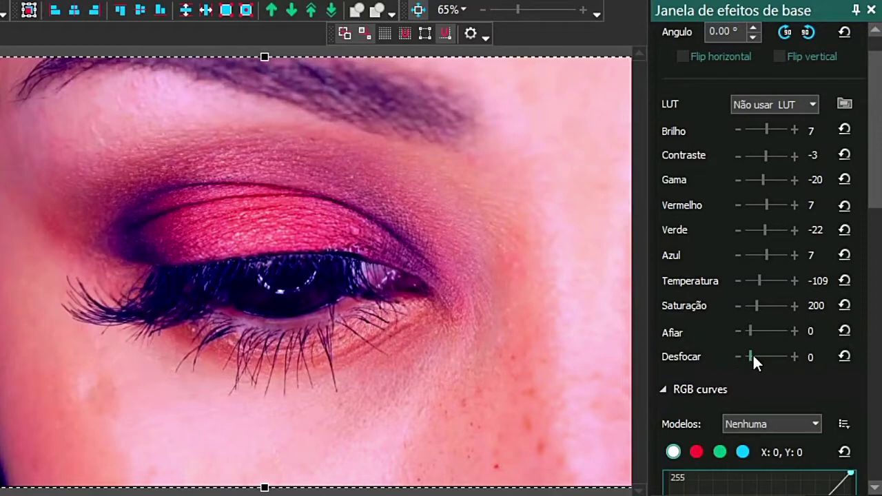
mouse_move(753, 356)
mouse_down()
mouse_move(779, 358)
mouse_move(746, 356)
mouse_move(766, 356)
mouse_up()
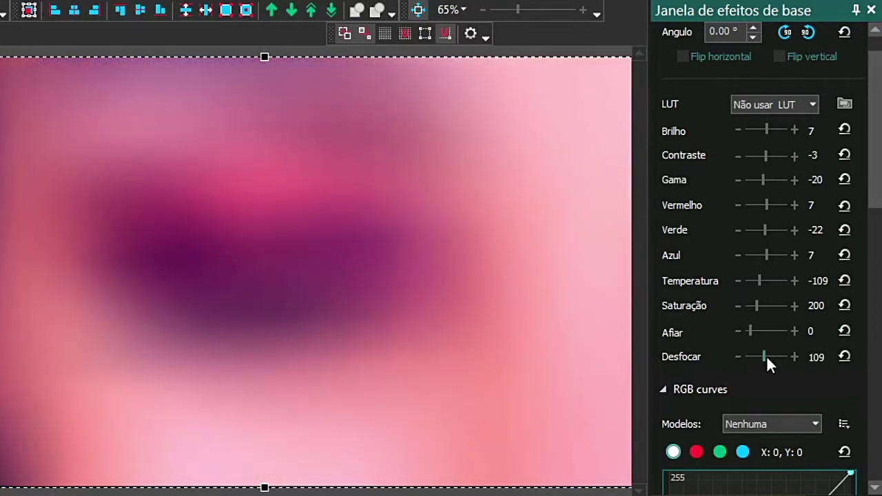
click(844, 356)
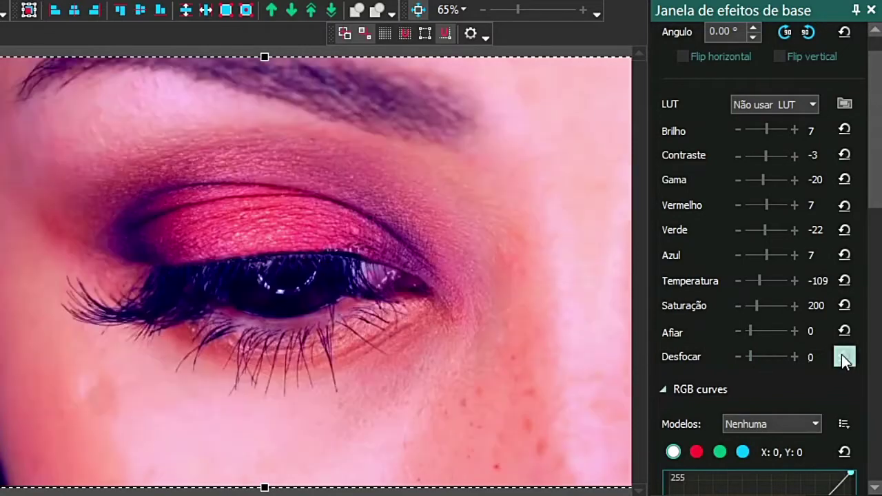
Reset Brilho, Contraste, Gama, Vermelho, Verde, Azul, Temperatura and Saturação to their default values
click(844, 129)
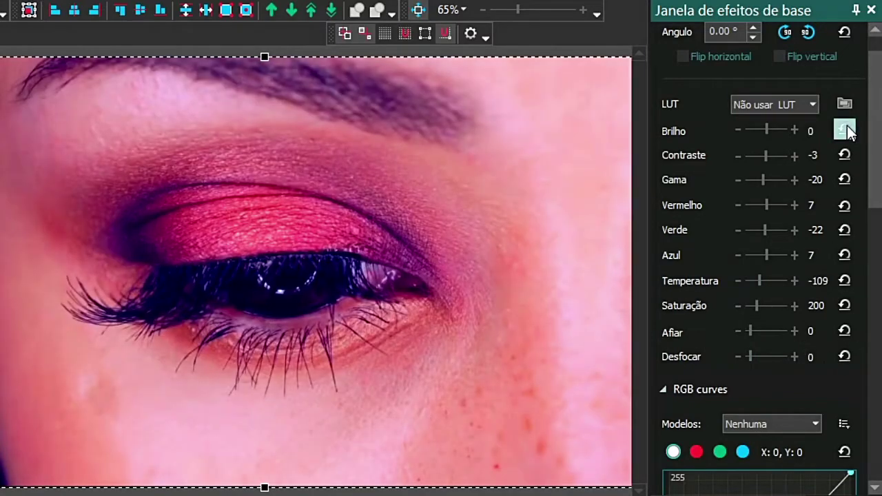
click(844, 154)
click(843, 179)
click(844, 205)
click(844, 229)
click(843, 255)
click(843, 281)
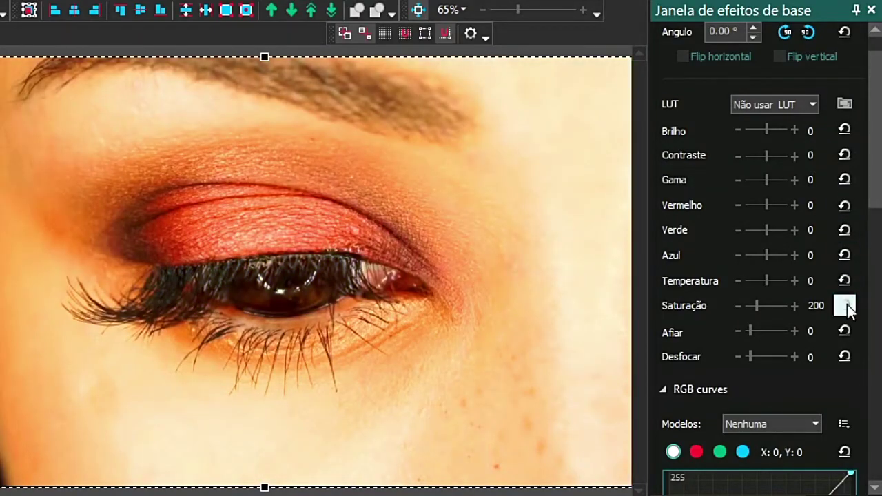
click(844, 305)
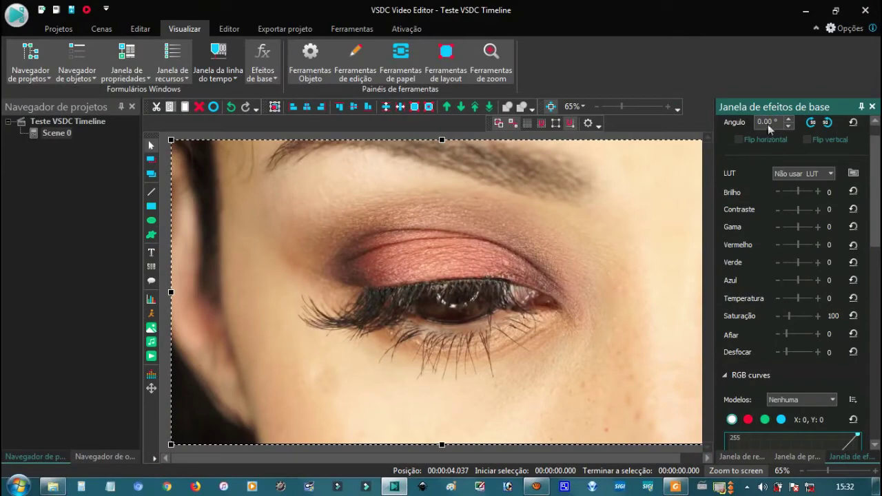
Try the Color Negative, Cross Process and Darker presets of the RGB curves in turn
drag(875, 234, 876, 296)
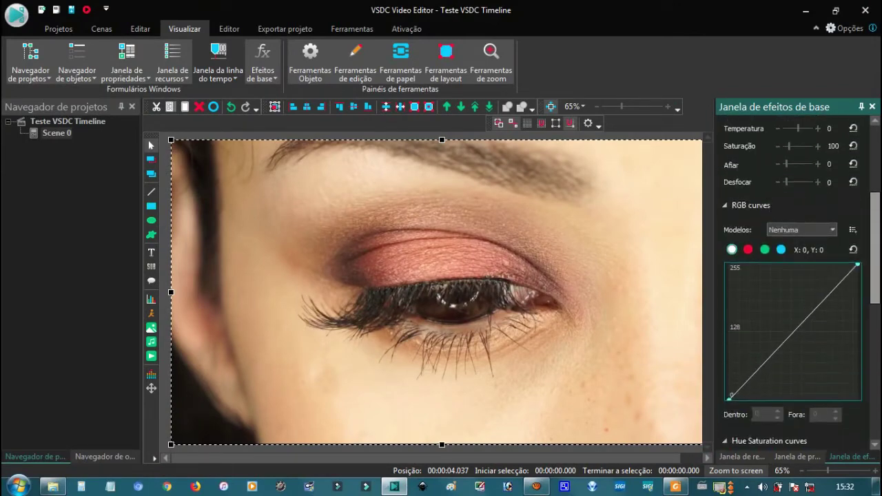
click(832, 229)
click(808, 250)
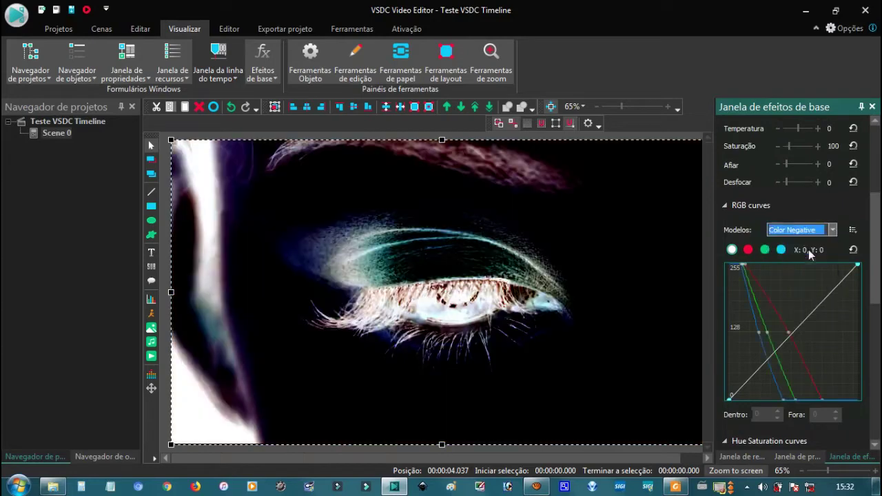
click(833, 229)
click(821, 258)
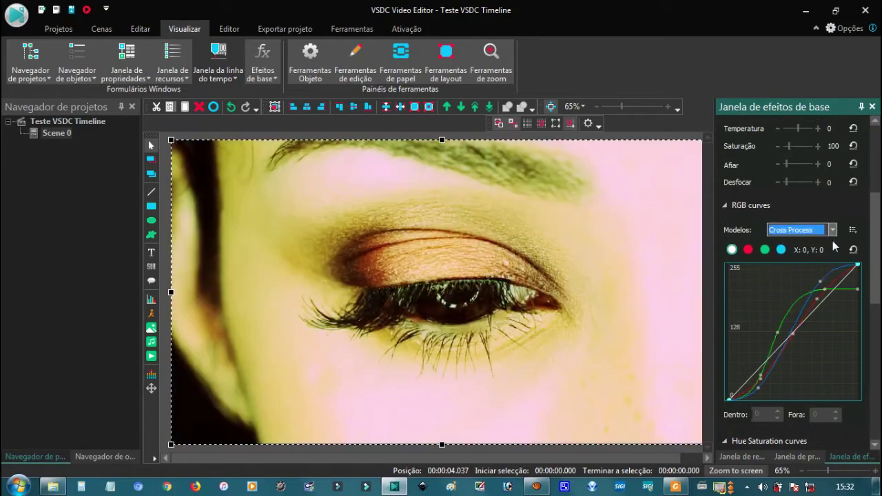
click(832, 230)
click(825, 257)
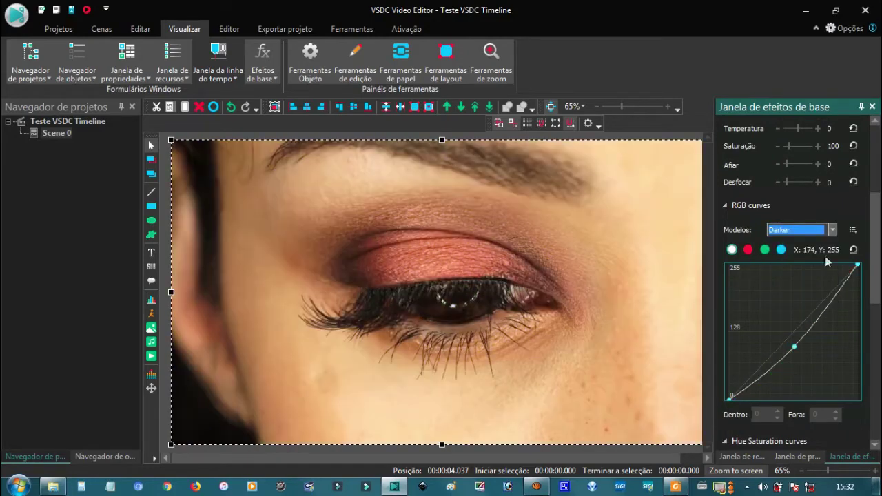
Cycle back and forth through the RGB curves presets, including Color Negative, and stop at Increase Contrast
click(831, 230)
click(807, 264)
key(Down)
key(Down)
key(Up)
key(Up)
key(Up)
key(Up)
key(Down)
key(Up)
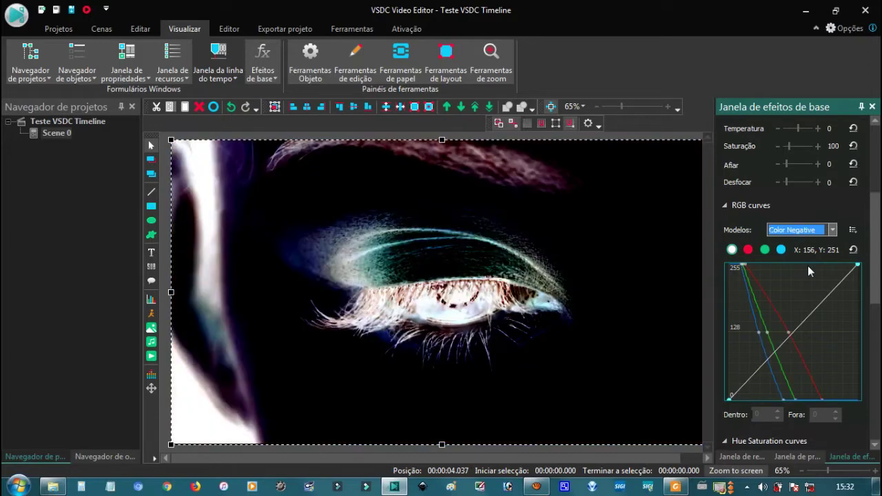
key(Up)
key(Down)
key(Down)
key(Down)
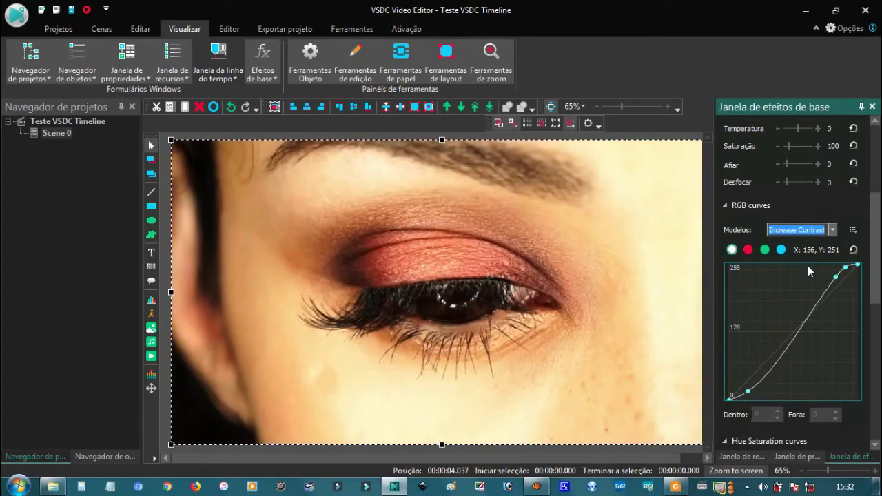
Try further RGB curves presets, including Linear Contrast, Medium Contrast and Personalizada, and set the preset back to Nenhuma
key(Down)
key(Down)
key(Up)
key(Down)
key(Down)
key(Up)
key(Up)
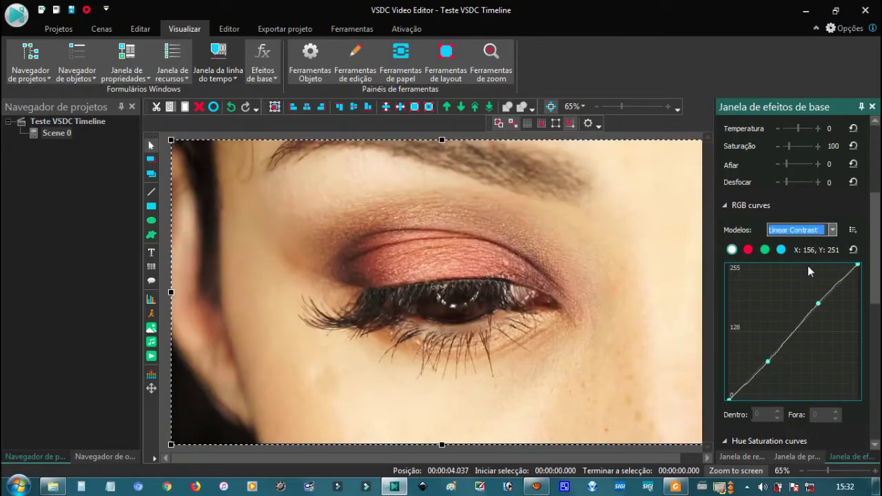
key(Down)
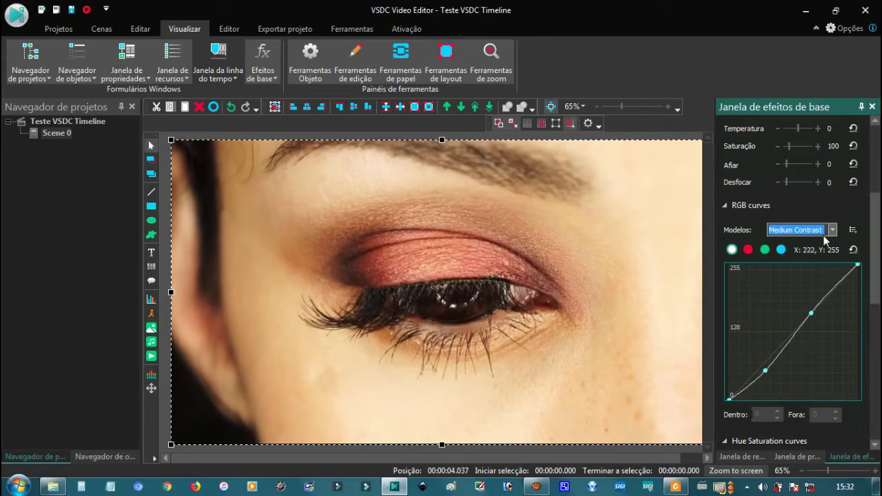
key(Down)
key(Down)
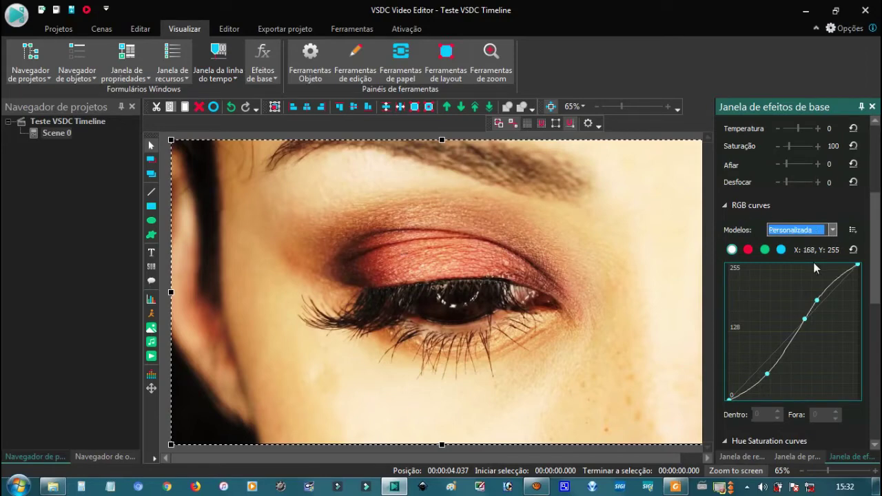
key(Up)
key(Up)
key(Home)
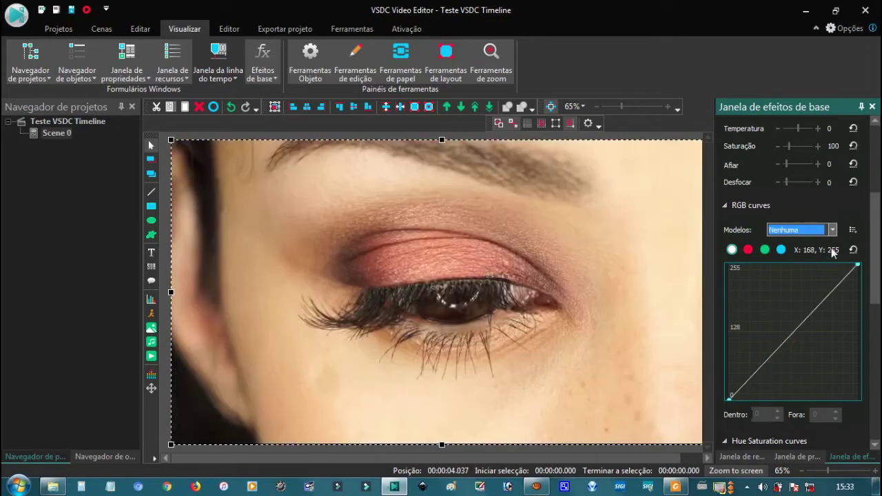
View the save, load and delete options for RGB curves presets, and collapse the RGB curves section
scroll(840, 248, down, 2)
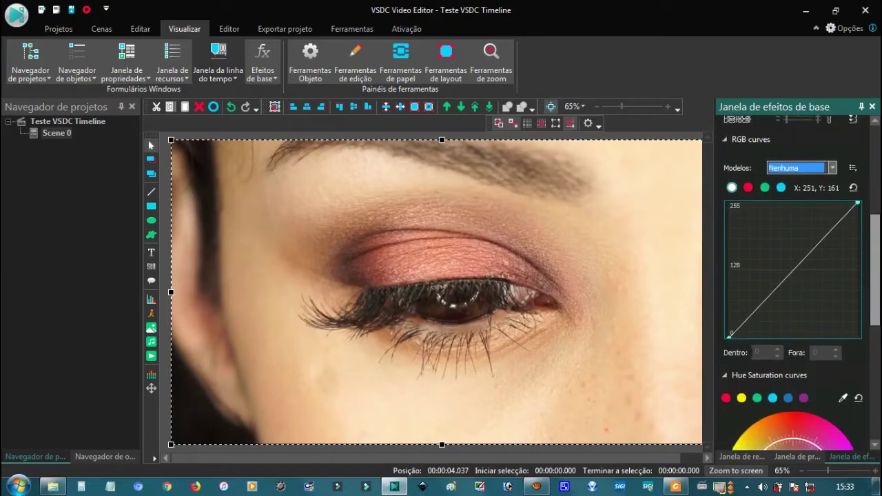
scroll(856, 231, up, 3)
click(855, 271)
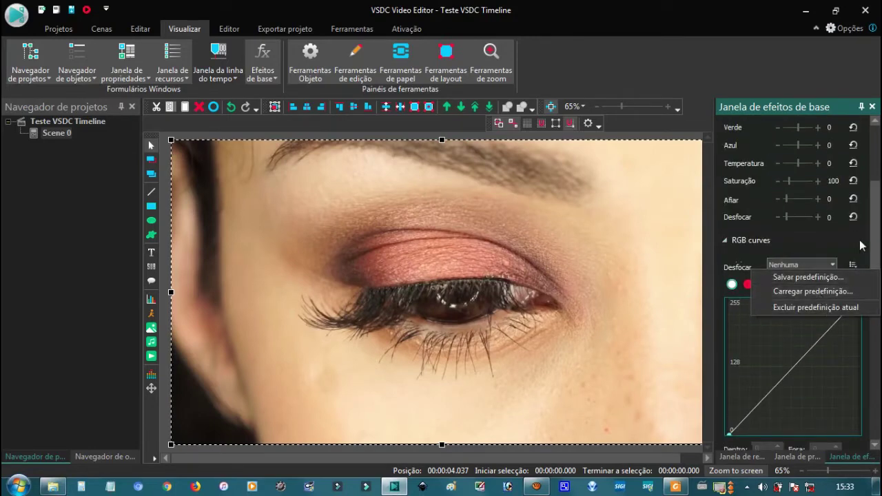
click(751, 240)
click(725, 243)
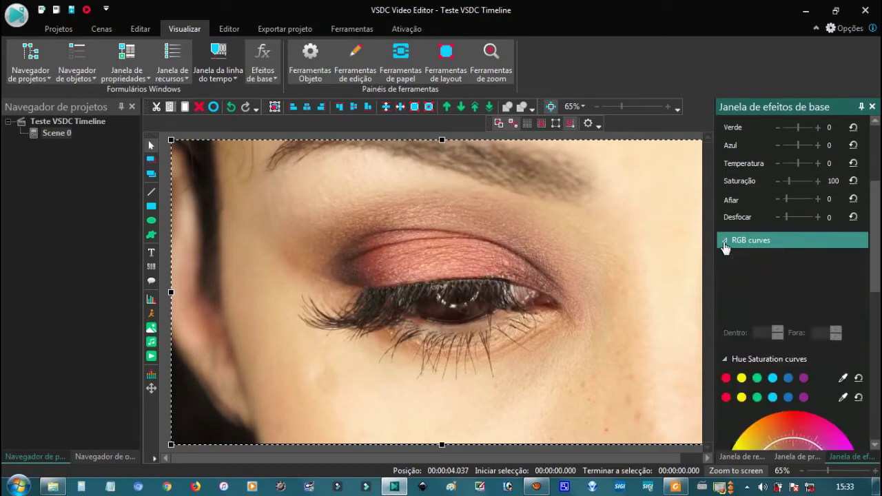
click(724, 242)
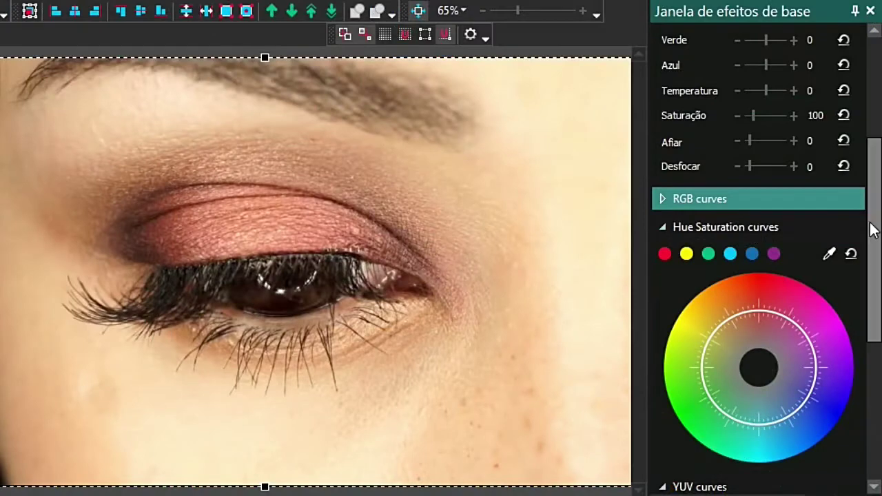
Insert a point above the middle of the YUV curve and move it to input 165, output 144
drag(873, 230, 876, 358)
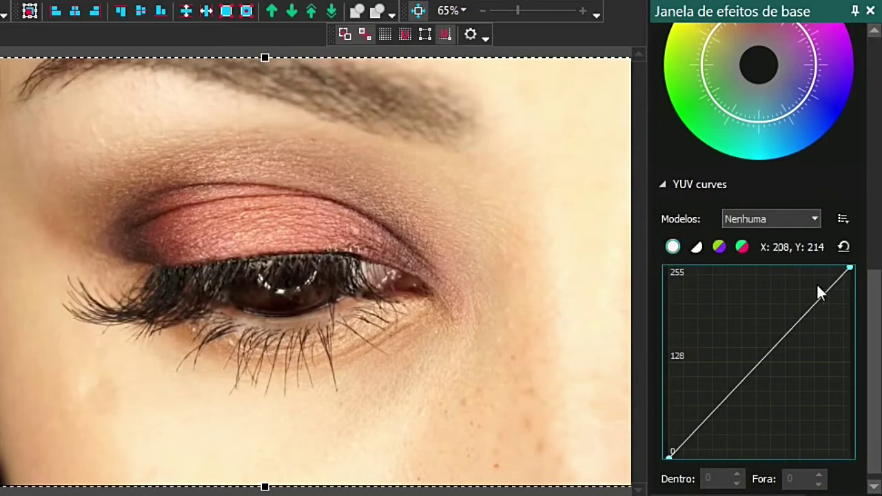
right_click(777, 345)
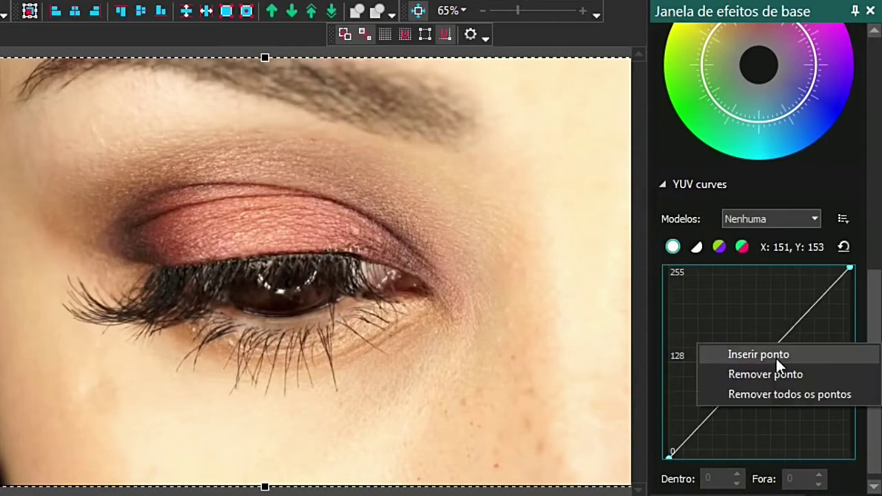
click(777, 355)
mouse_move(774, 344)
mouse_down()
mouse_move(760, 328)
mouse_move(785, 362)
mouse_move(785, 351)
mouse_up()
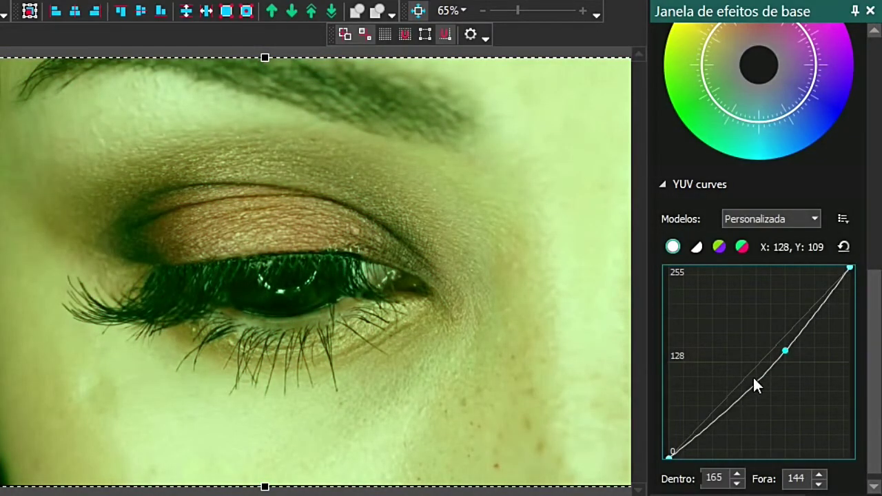
Insert a second point on the lower half of the YUV curve and move it to input 105, output 99
right_click(750, 390)
click(751, 398)
mouse_move(748, 390)
mouse_down()
mouse_move(736, 384)
mouse_move(756, 407)
mouse_move(745, 392)
mouse_up()
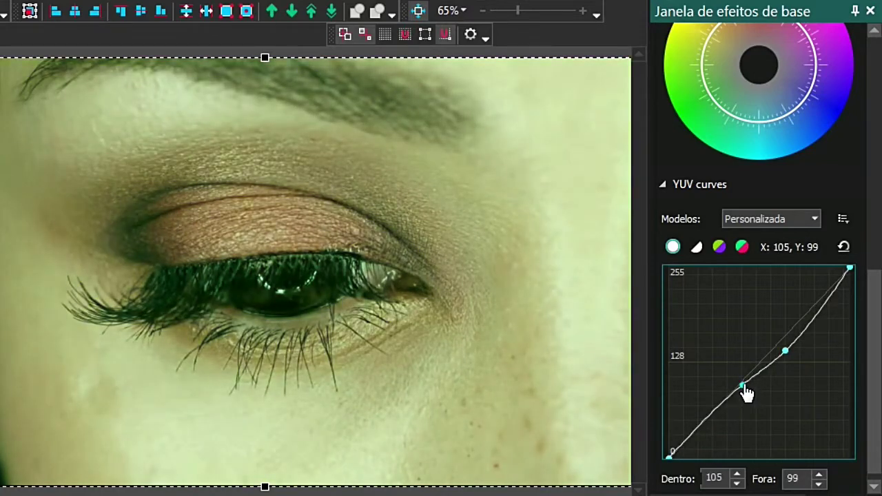
Insert a point on the luminance (Y) curve of the YUV curves and move it to input 163, output 189
click(697, 250)
right_click(773, 336)
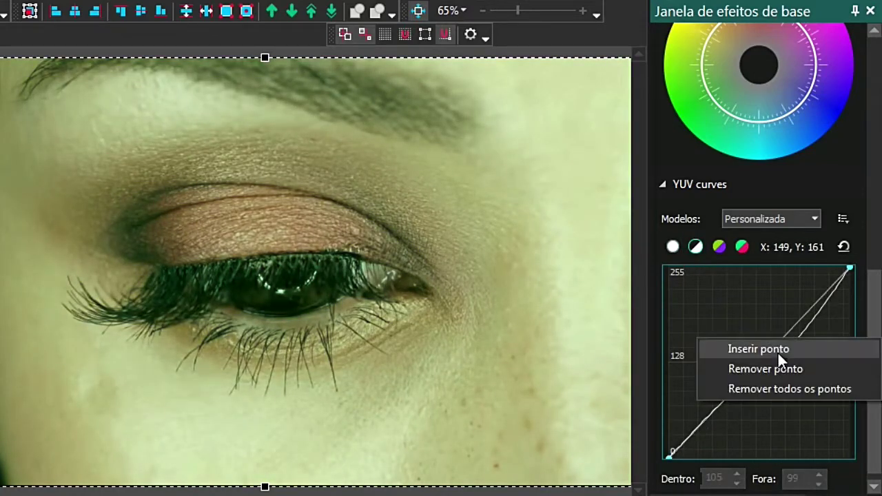
click(778, 349)
drag(777, 344, 787, 326)
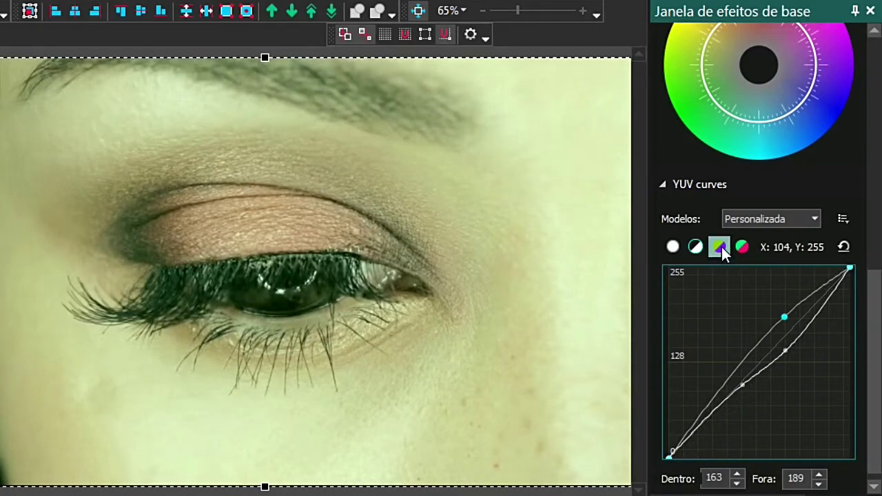
Insert a point on the green-violet (U) curve of the YUV curves and move it to input 200, output 178
click(721, 246)
right_click(784, 329)
click(788, 339)
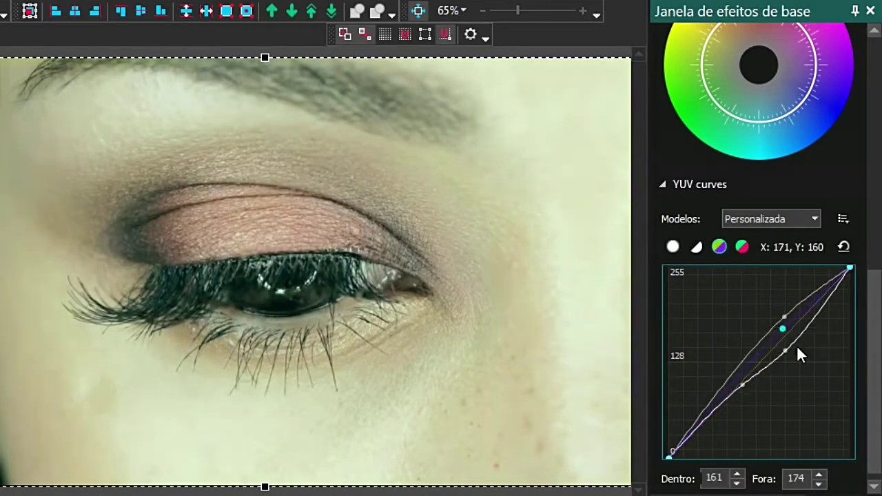
drag(781, 329, 811, 325)
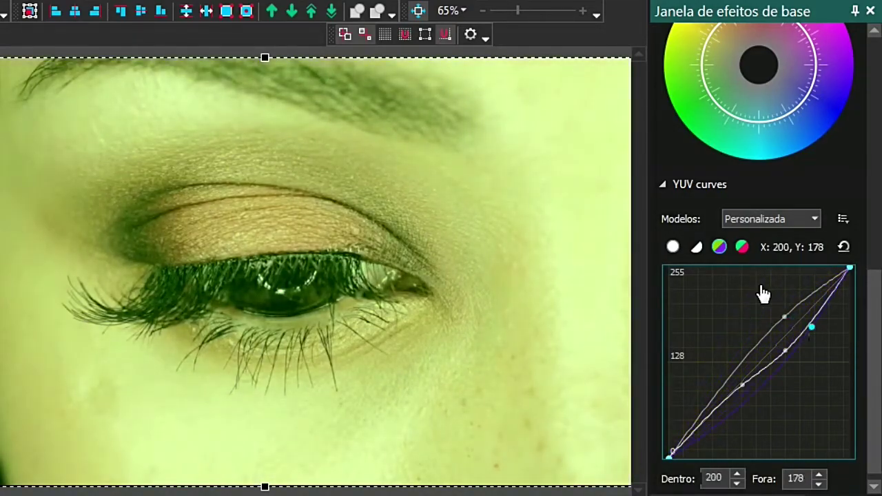
Insert a point on the green-red (V) curve of the YUV curves and move it to input 34, output 115
click(740, 249)
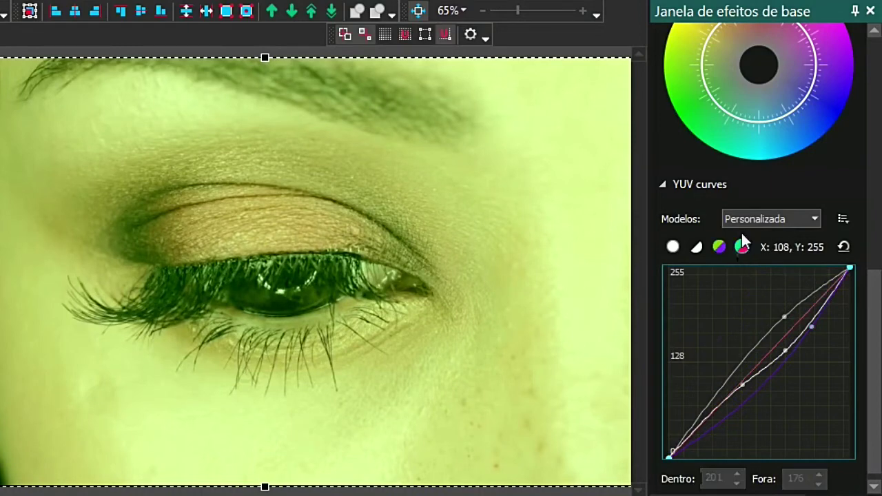
right_click(795, 367)
click(783, 374)
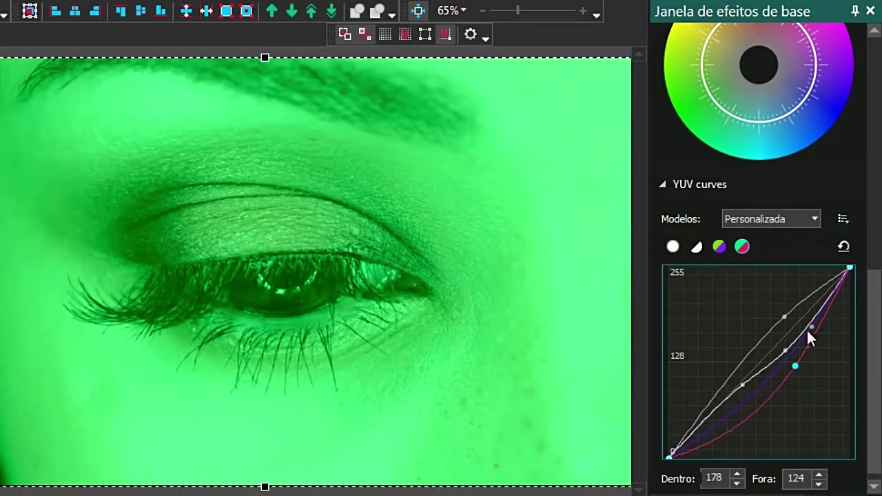
drag(797, 365, 694, 380)
right_click(693, 378)
click(722, 383)
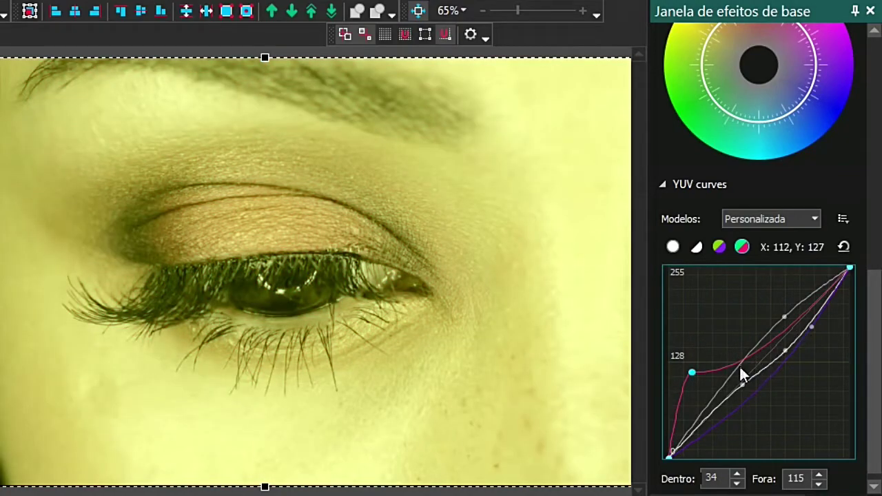
Move the upper end point of the V curve to input 98, output 227, and reset that curve
drag(847, 266, 738, 294)
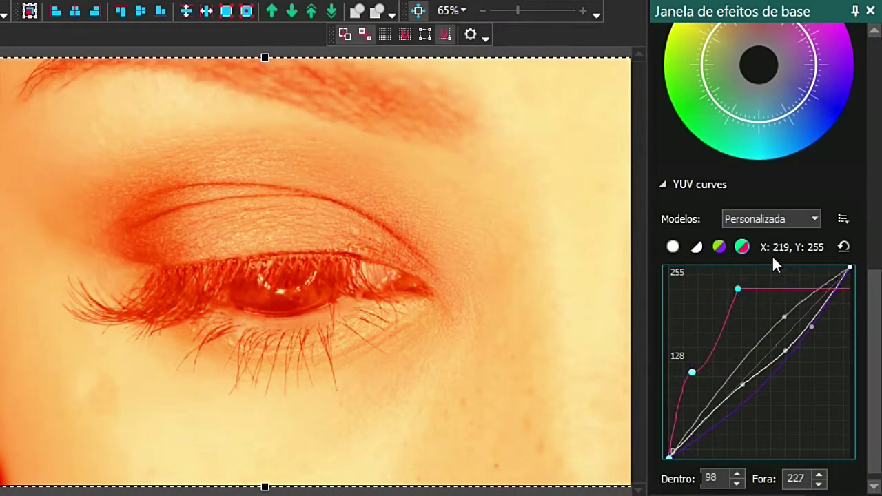
click(849, 253)
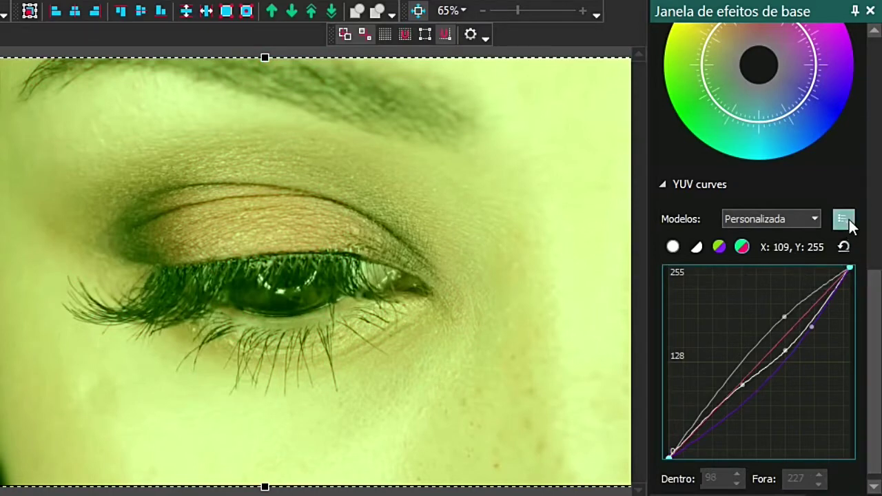
View the save, load and delete options for YUV curves presets, and use the preset list to clear the YUV adjustments
click(844, 219)
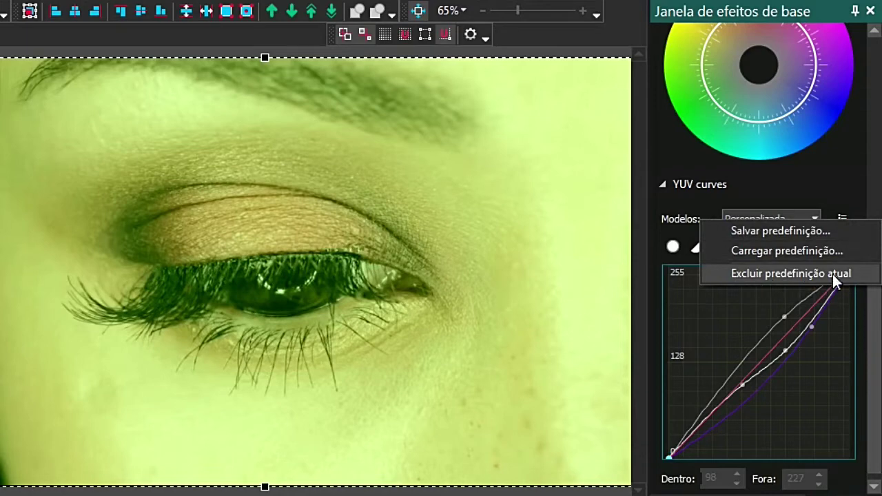
click(832, 274)
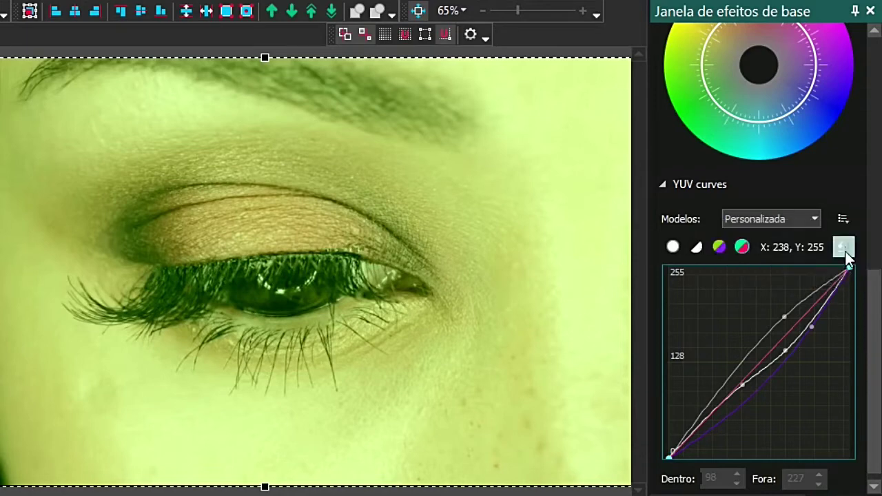
click(847, 223)
click(801, 282)
click(815, 220)
click(761, 235)
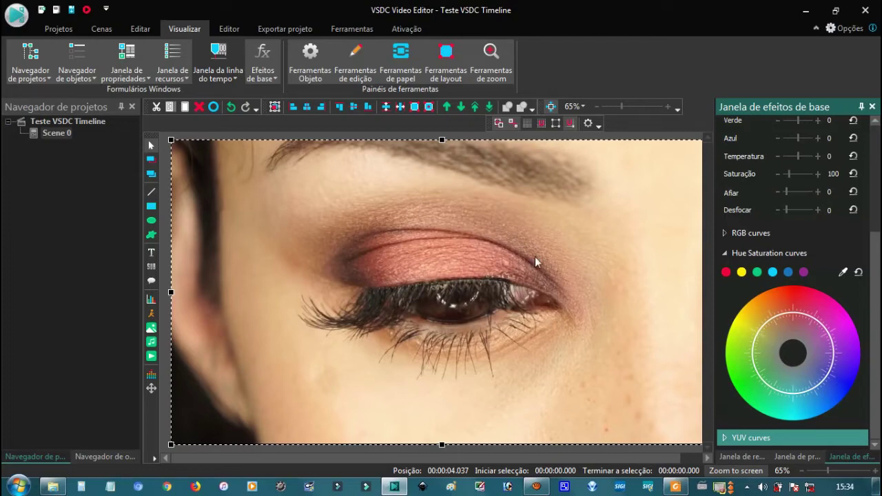
Add a point to the Hue Saturation curve and move it into the magenta area of the wheel
click(827, 373)
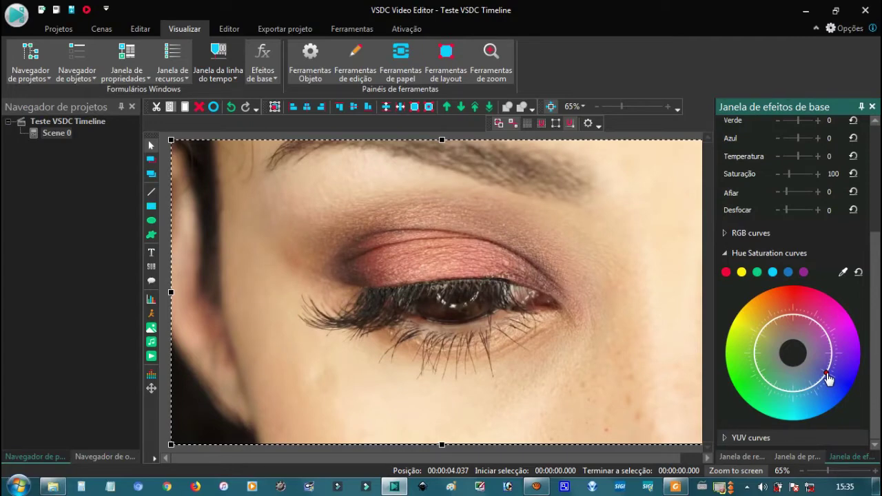
drag(827, 376, 835, 324)
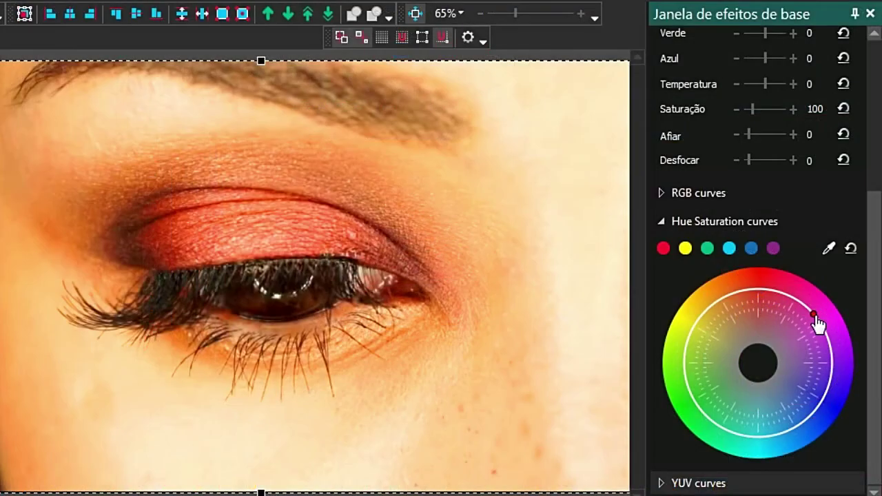
right_click(817, 323)
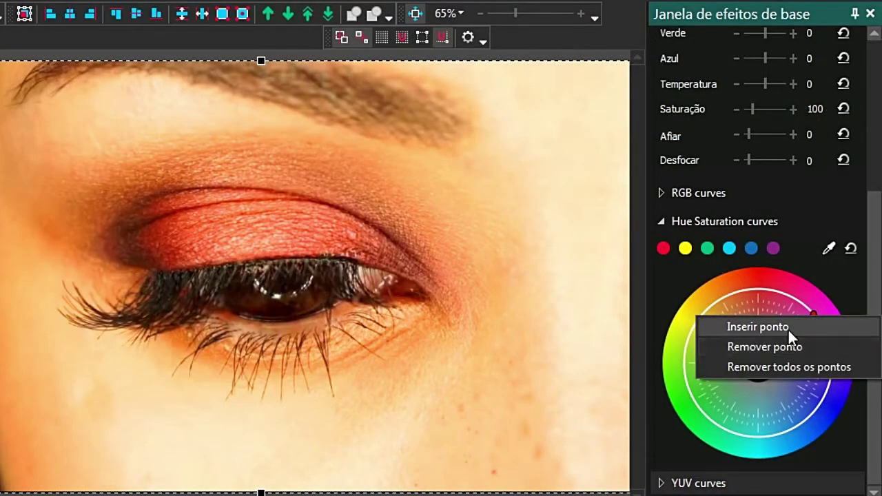
click(788, 329)
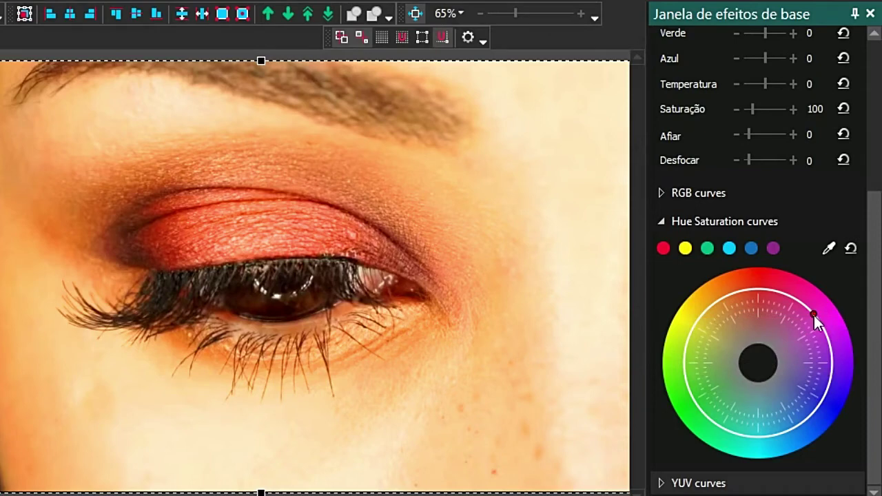
Insert a second Hue Saturation point and move it to the wheel's center on the green-cyan side
drag(824, 336, 824, 333)
right_click(823, 336)
click(787, 340)
drag(821, 329, 750, 385)
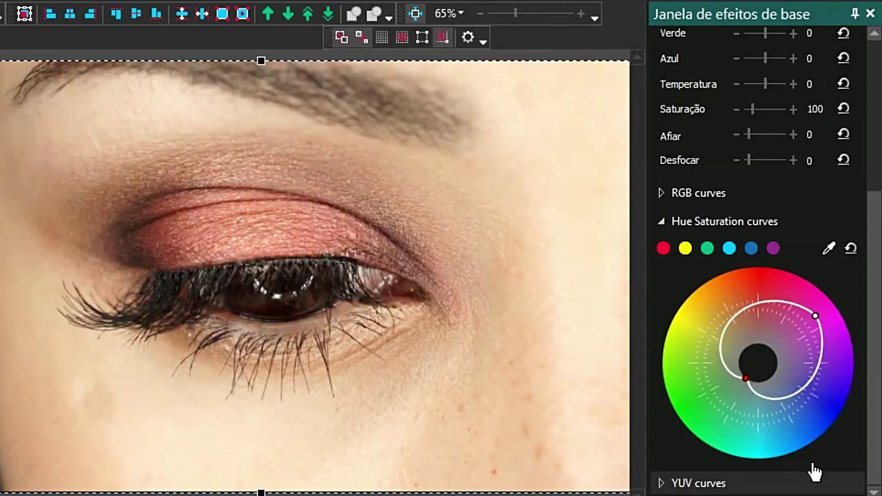
Add the green range points and move one outward toward yellow-green and another to the wheel's green outer edge
click(706, 248)
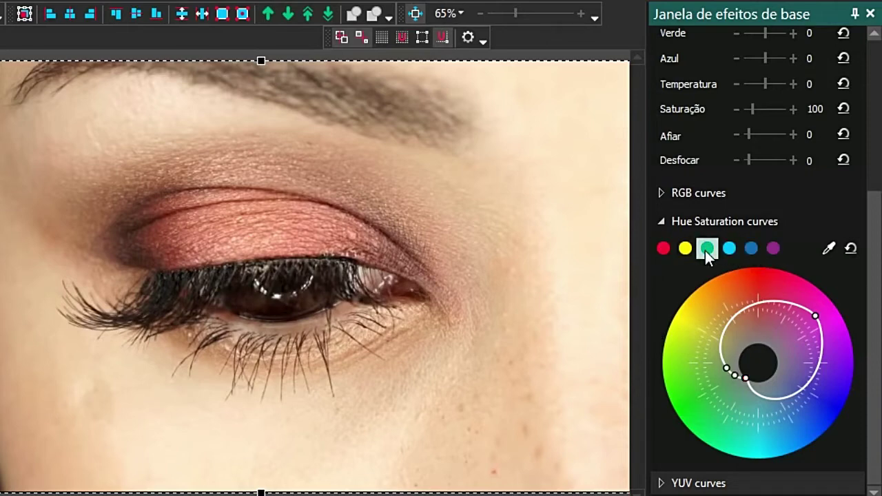
drag(729, 376, 700, 341)
click(735, 376)
drag(735, 377, 666, 380)
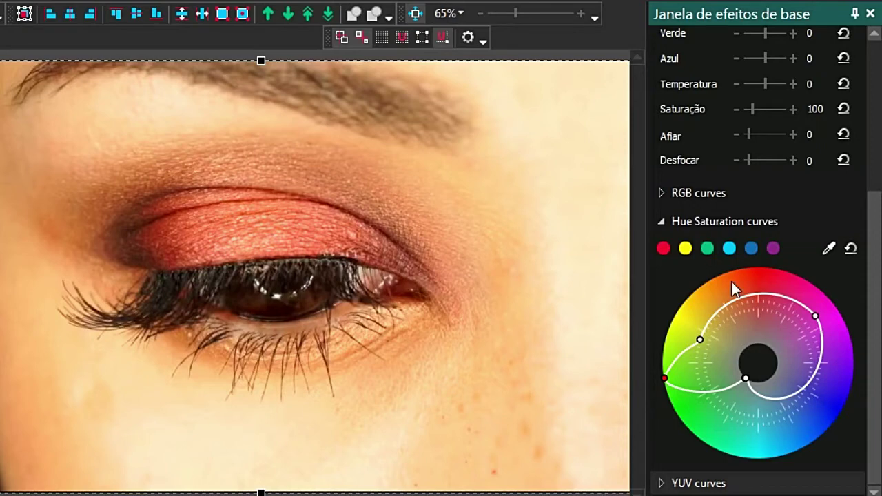
Insert a Hue Saturation point moved to the blue outer area, and shift the magenta point toward red
right_click(770, 436)
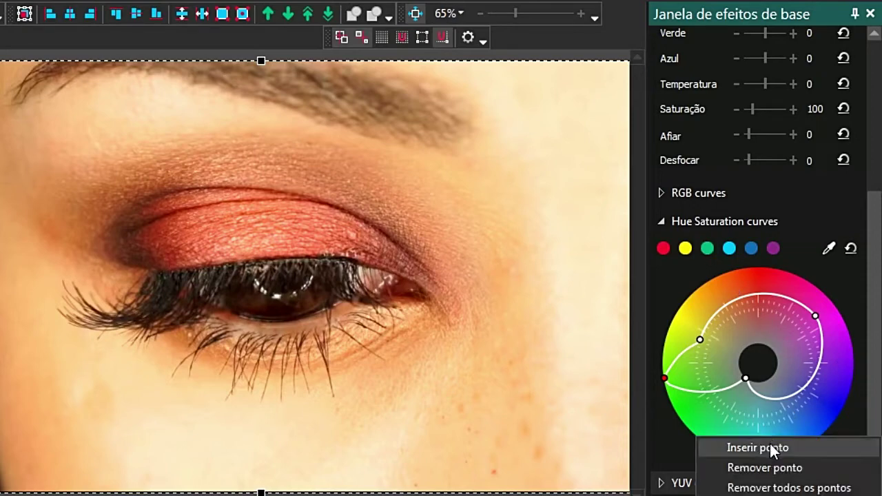
click(768, 447)
drag(769, 438, 827, 409)
mouse_move(818, 321)
mouse_down()
mouse_move(837, 310)
mouse_move(781, 351)
mouse_move(823, 317)
mouse_up()
drag(830, 301, 801, 315)
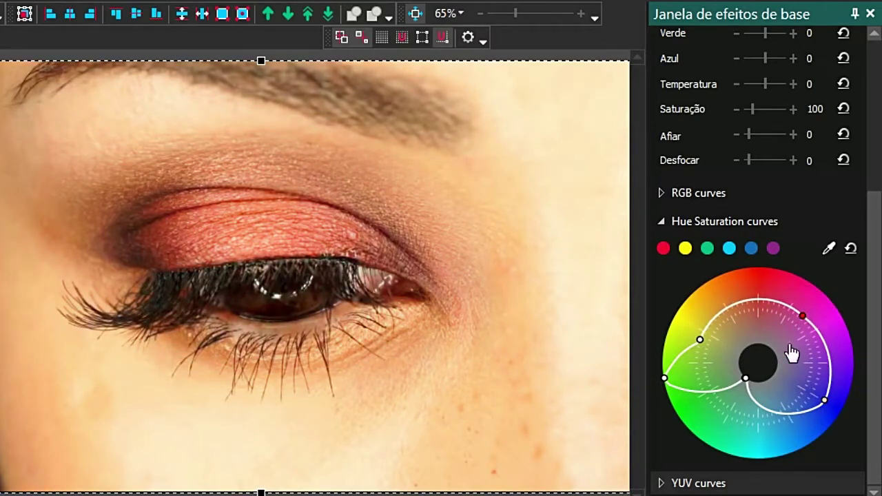
Add the blue range points and move the outer blue point inward on the Hue Saturation wheel
click(755, 254)
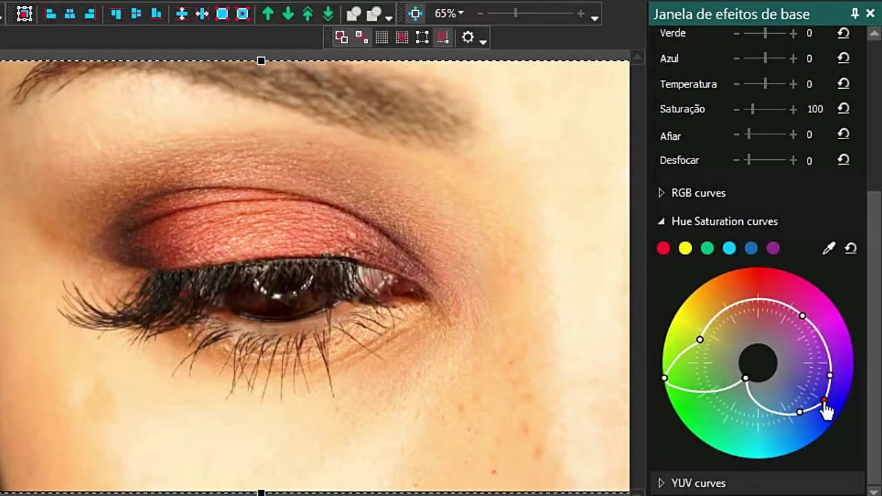
drag(827, 408, 810, 388)
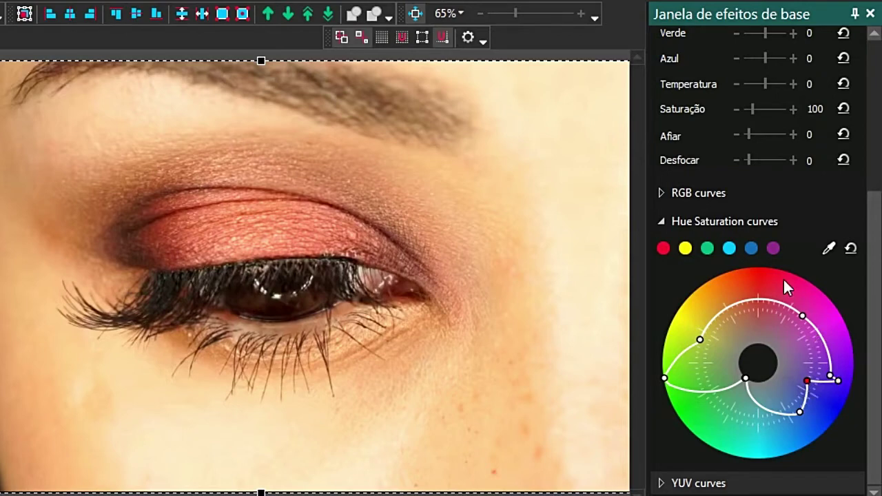
Insert a Hue Saturation point near the center and move it to the wheel's red outer edge
right_click(769, 337)
click(769, 347)
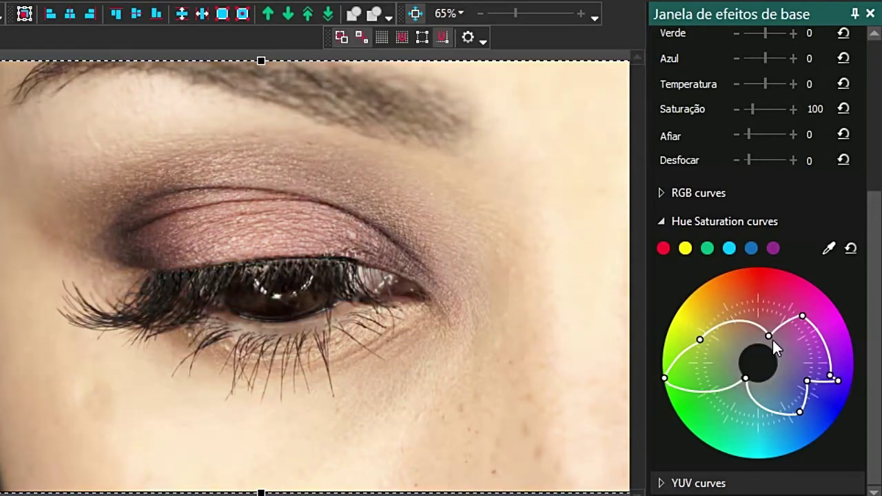
drag(772, 340, 763, 284)
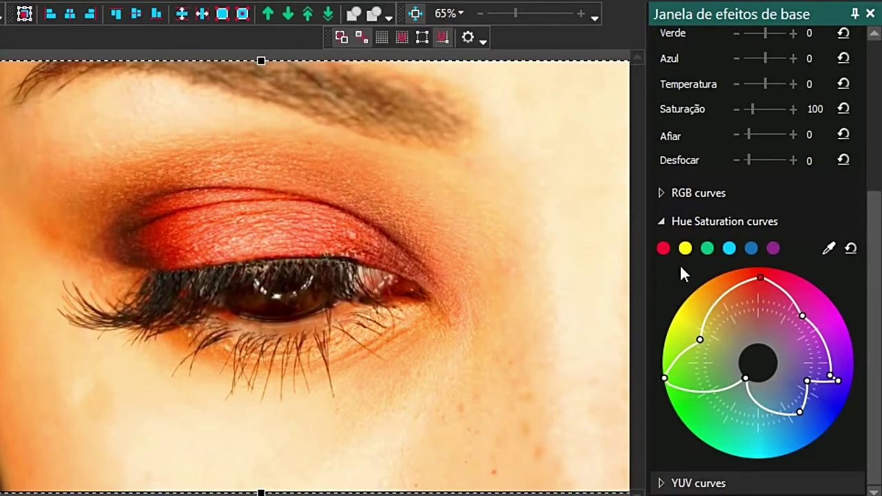
mouse_move(765, 286)
mouse_down()
mouse_move(769, 335)
mouse_move(761, 283)
mouse_up()
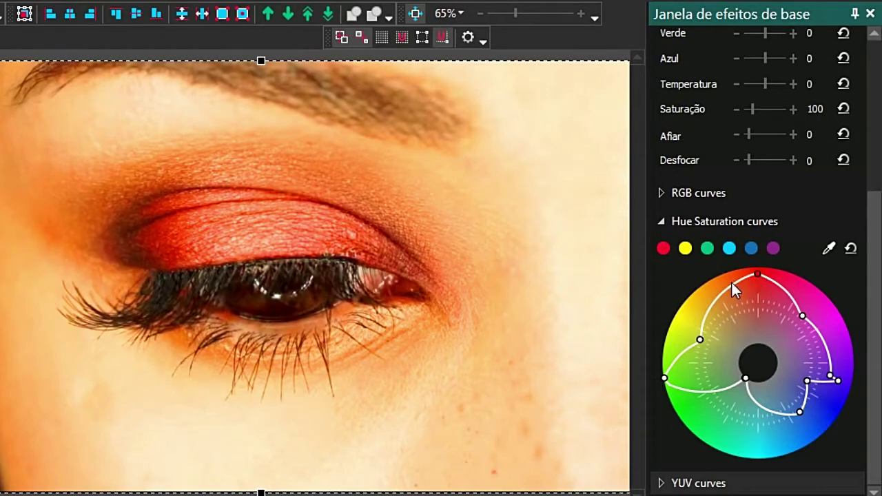
Insert a point on the orange side of the red peak and move it inward to directly below the peak
right_click(731, 281)
click(746, 293)
mouse_move(732, 281)
mouse_down()
mouse_move(758, 301)
mouse_move(728, 285)
mouse_up()
drag(727, 281, 757, 323)
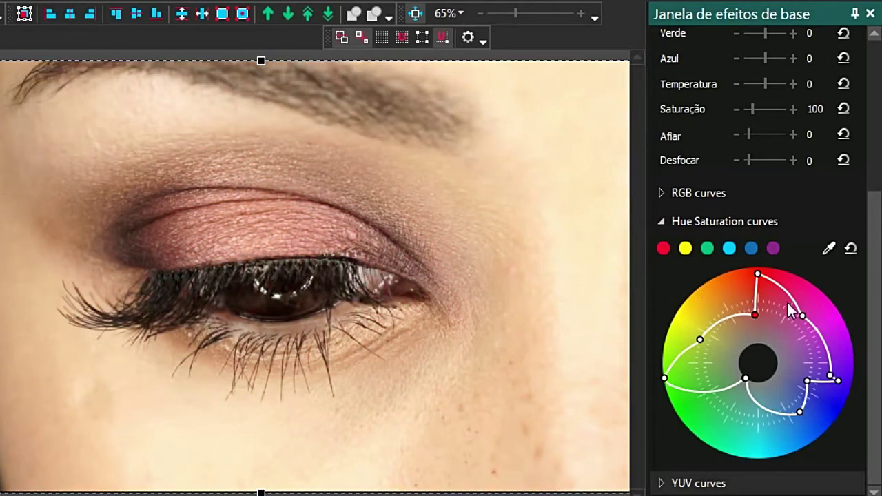
drag(753, 313, 744, 307)
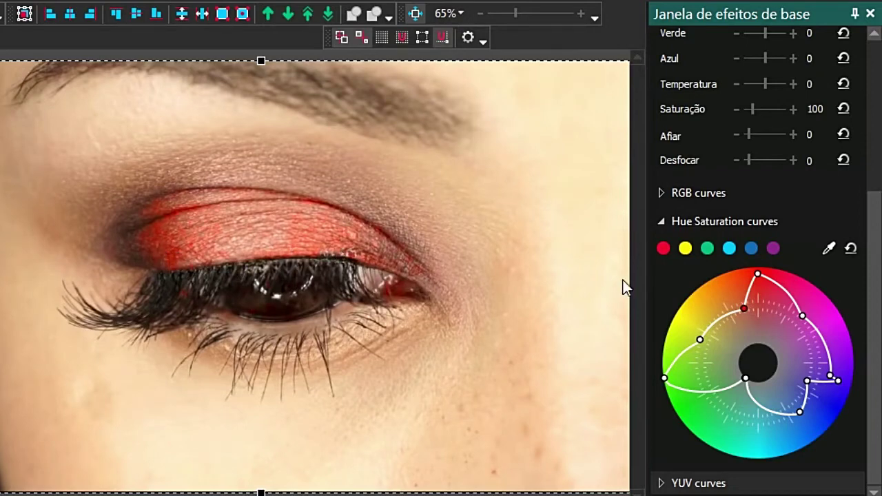
drag(742, 307, 759, 324)
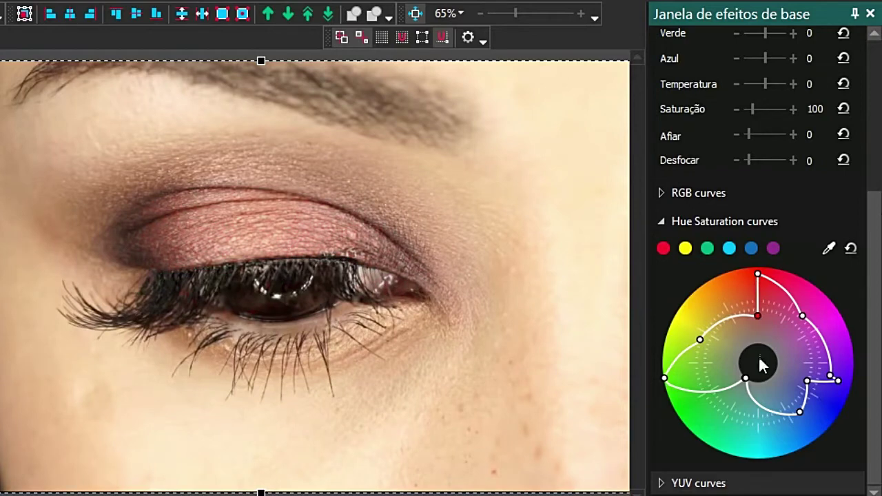
Reshape the Hue Saturation curve by moving its green, red, magenta and blue points around the wheel
drag(801, 414, 807, 423)
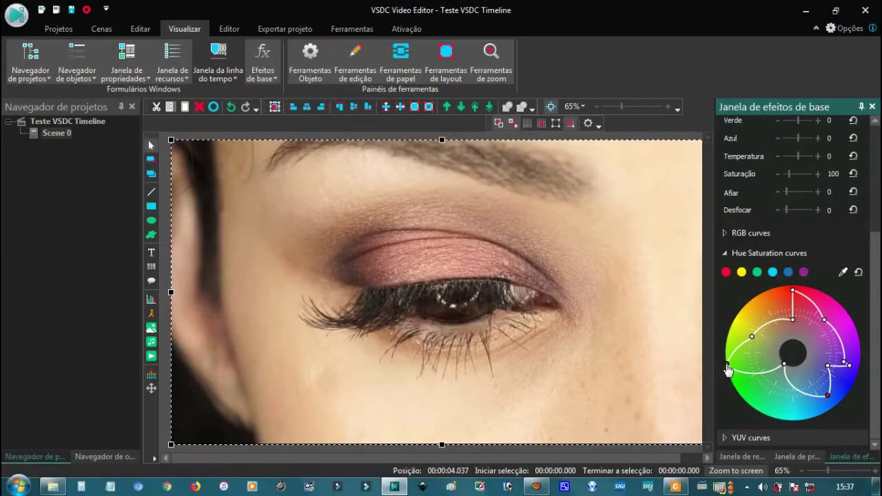
drag(664, 378, 700, 428)
drag(740, 395, 743, 374)
mouse_move(824, 319)
mouse_down()
mouse_move(857, 315)
mouse_move(814, 331)
mouse_move(831, 331)
mouse_up()
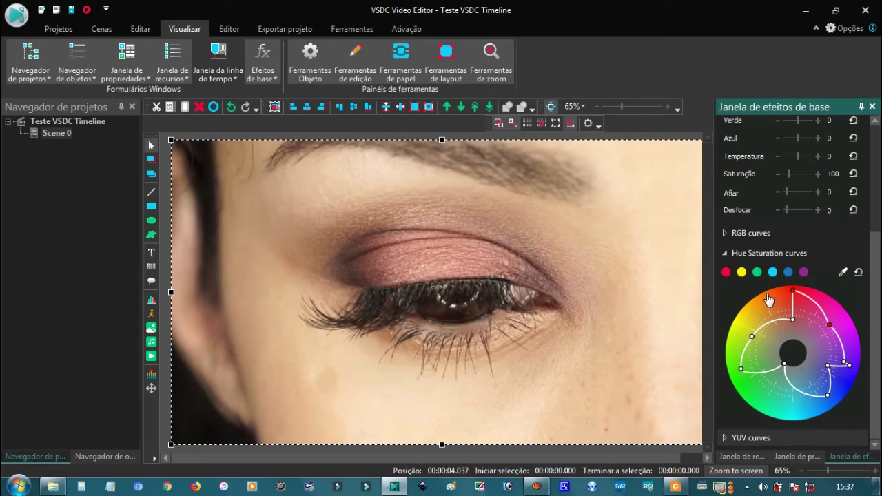
drag(787, 292, 799, 330)
drag(830, 371, 819, 393)
drag(831, 331, 849, 328)
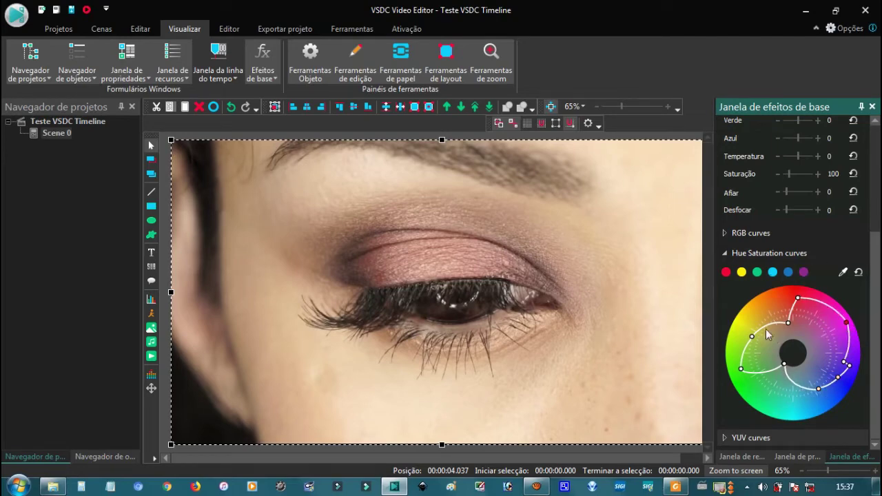
Reset the Hue Saturation curves, deleting all of their values
click(857, 273)
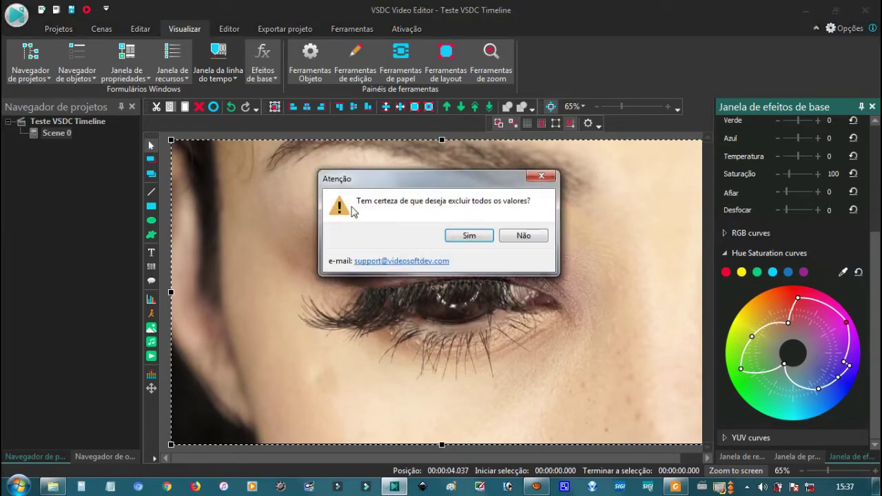
click(485, 238)
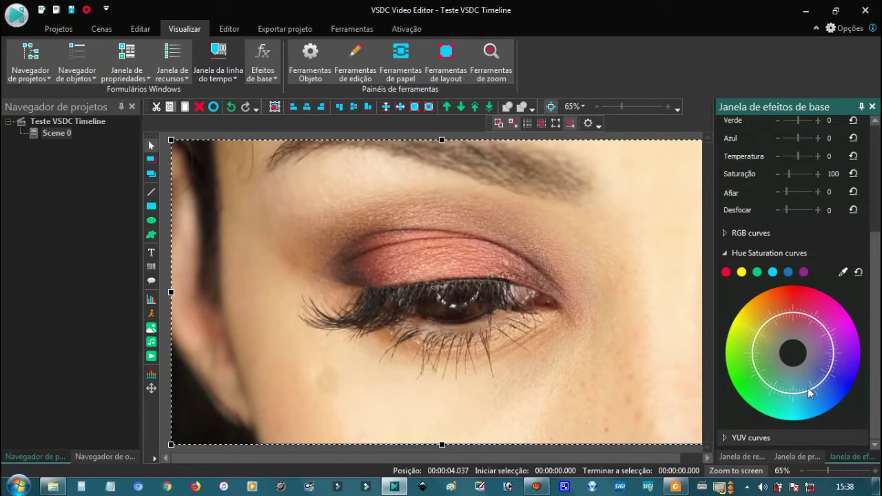
Insert a Hue Saturation point on the violet side of the curve and pull it into the wheel's center
right_click(834, 368)
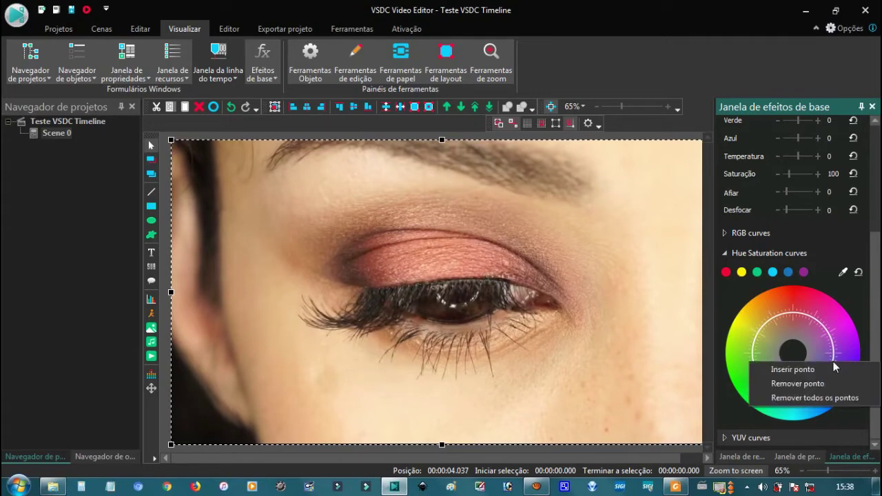
click(842, 375)
drag(836, 367, 796, 347)
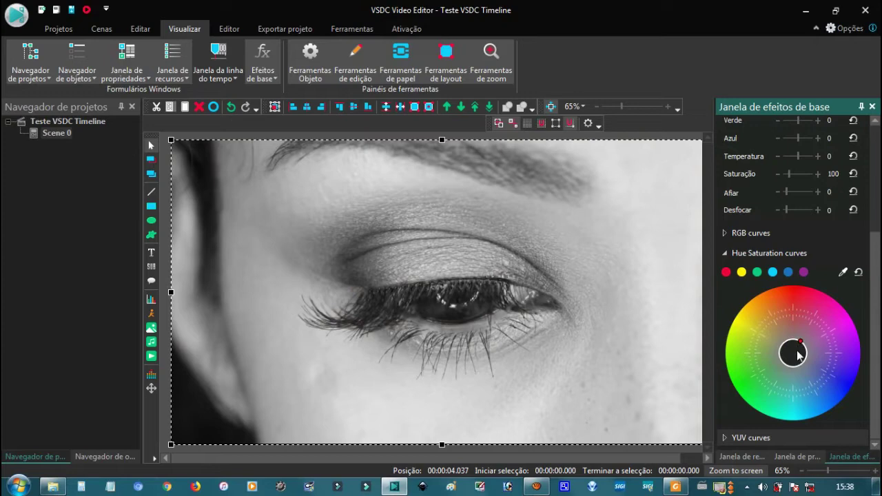
Insert a blue Hue Saturation point, pull it to the center, and move it through magenta to the orange-red outer edge
right_click(843, 392)
click(809, 398)
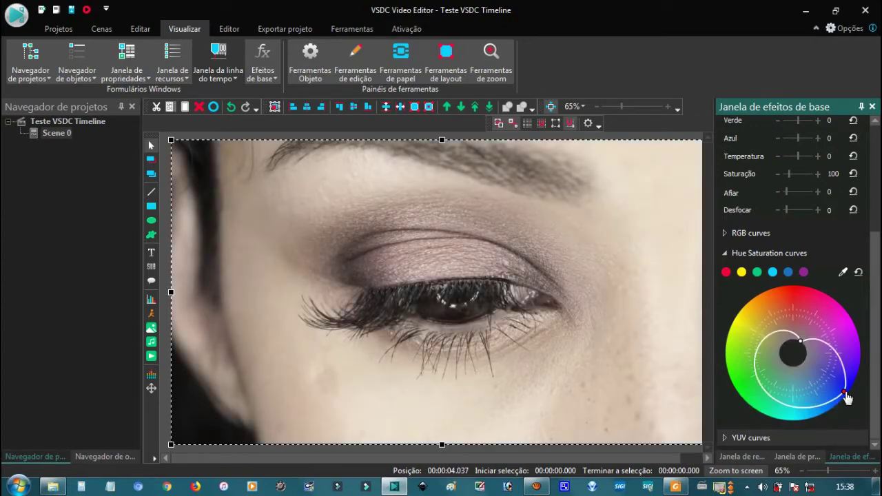
drag(846, 399, 802, 370)
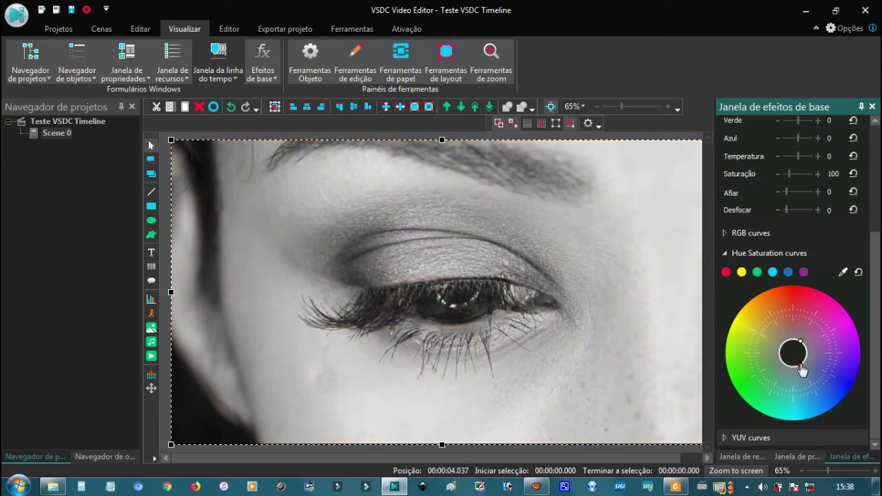
drag(865, 325, 852, 324)
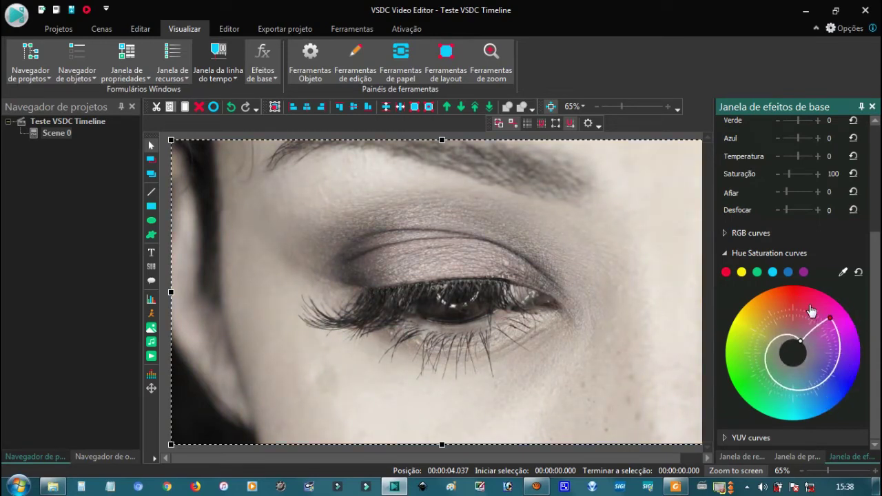
drag(748, 336, 783, 297)
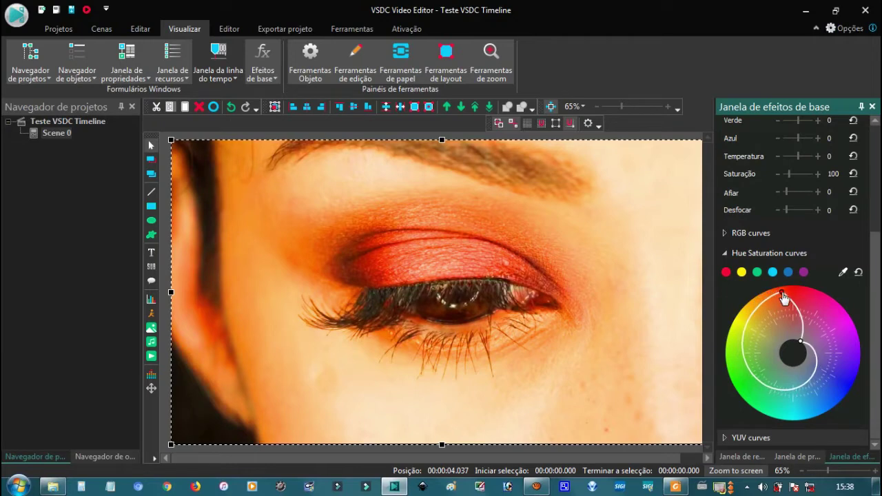
Insert a point at the violet-blue edge of the Hue Saturation wheel, shift it toward blue, and remove it
right_click(852, 365)
click(834, 372)
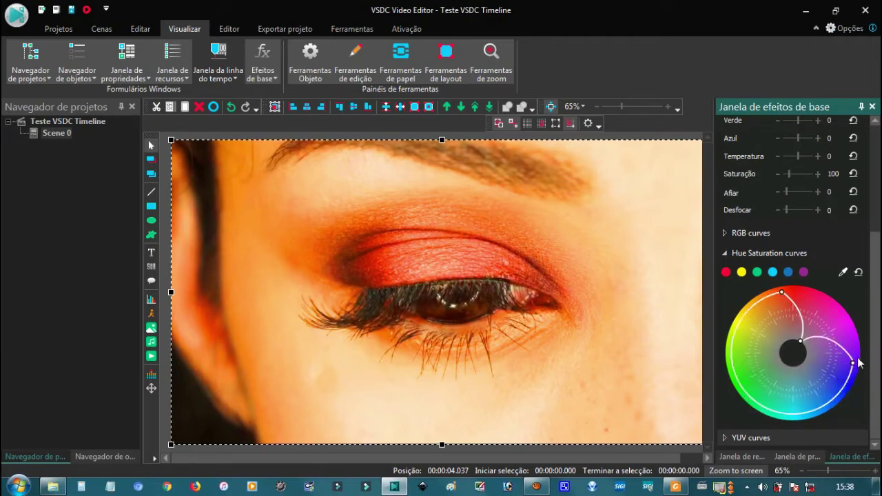
drag(854, 368, 846, 384)
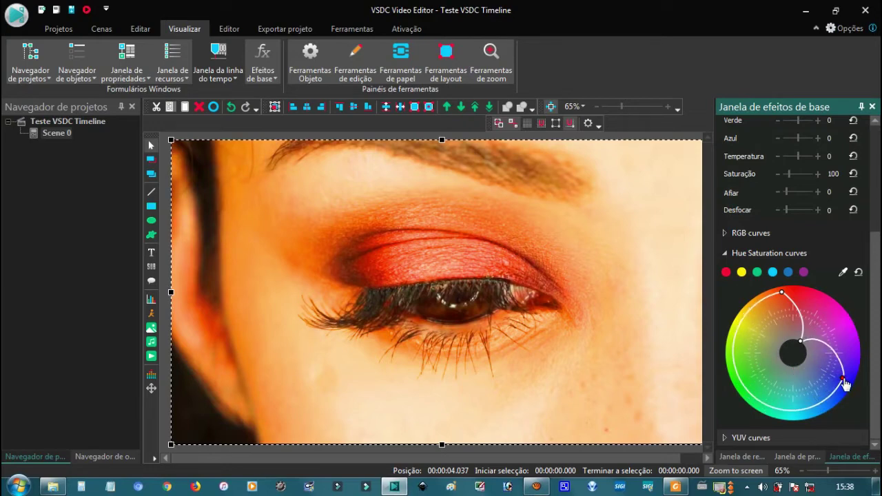
right_click(845, 384)
click(818, 400)
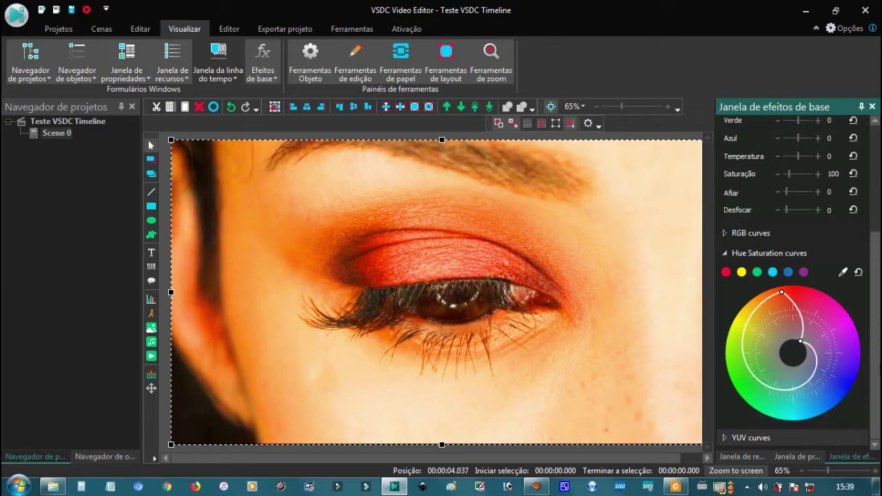
Move the orange-red point inward toward orange, then add the magenta preset points and spread them to the magenta and violet edges
drag(783, 296, 767, 320)
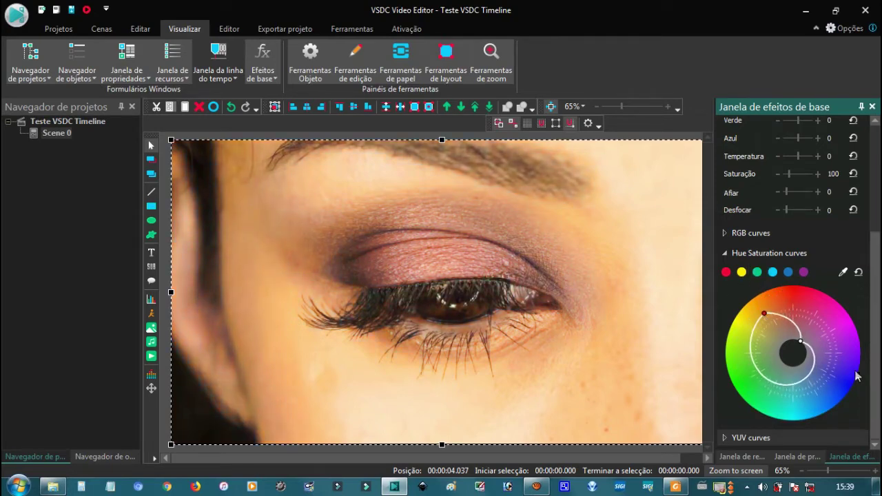
click(803, 272)
drag(808, 349, 813, 348)
drag(827, 344, 851, 351)
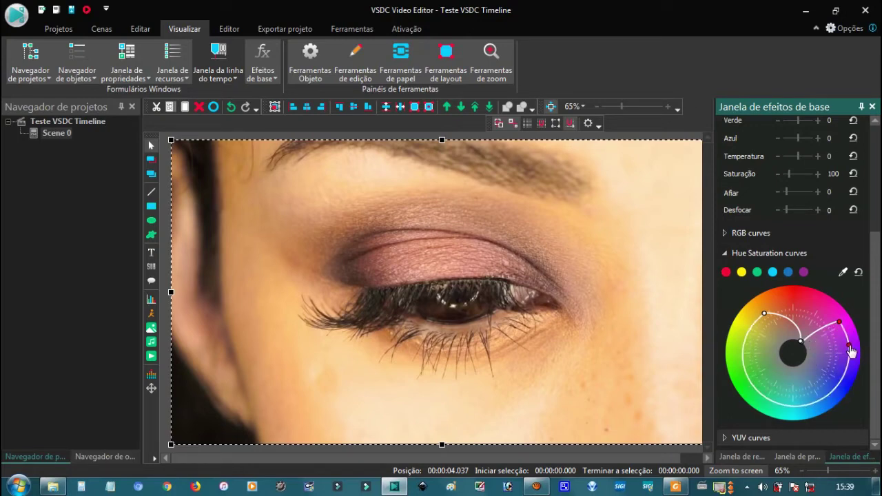
Add the red preset points, adjust the red and green-cyan parts of the curve, and reset all Hue Saturation curves
click(725, 272)
mouse_move(792, 324)
mouse_down()
mouse_move(806, 309)
mouse_move(780, 335)
mouse_up()
drag(785, 410, 775, 395)
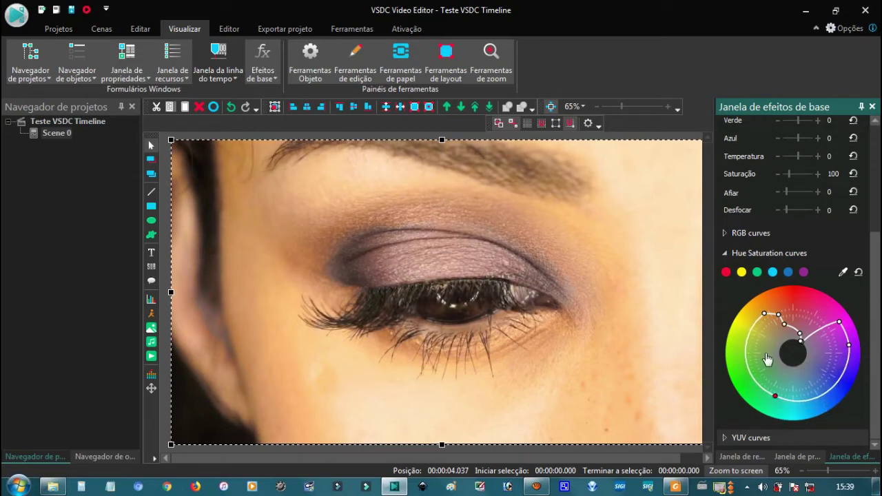
click(858, 274)
click(470, 238)
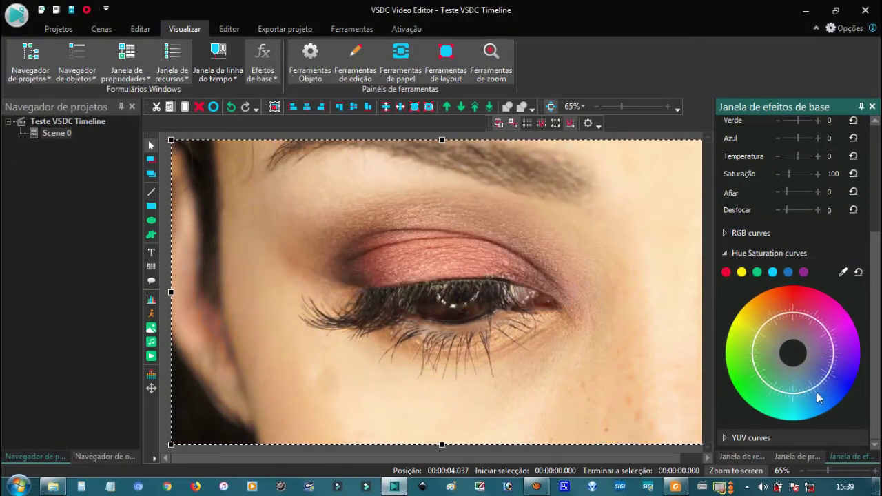
Reshape the Hue Saturation curve with points at the violet-blue edge, cyan, the inner yellow-green area and orange-red
drag(822, 387, 758, 391)
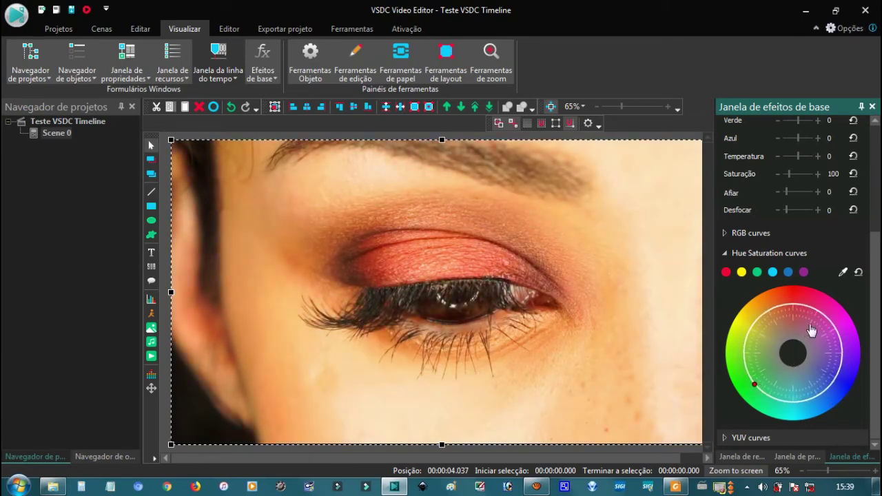
drag(820, 311, 798, 333)
drag(797, 327, 850, 364)
click(830, 394)
drag(829, 394, 764, 359)
drag(795, 322, 788, 311)
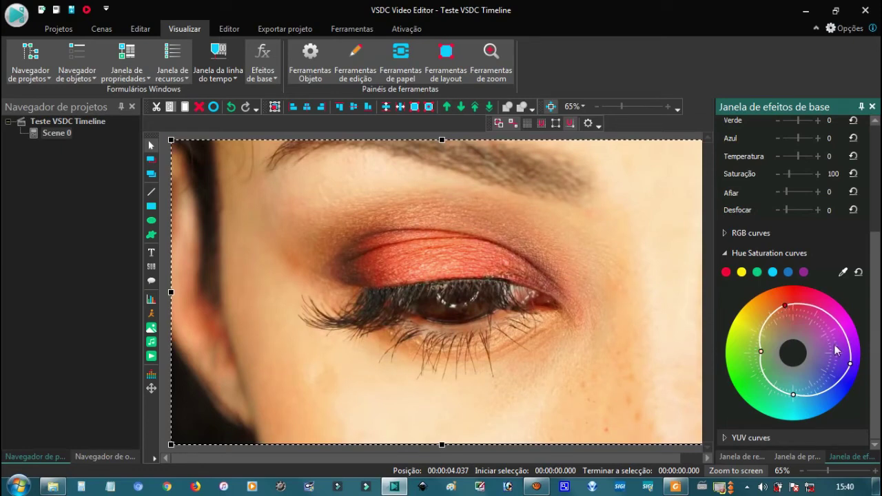
Refine the Hue Saturation curve by pushing the blue, violet and yellow-green points outward and pulling the red and cyan points inward
drag(851, 367, 859, 390)
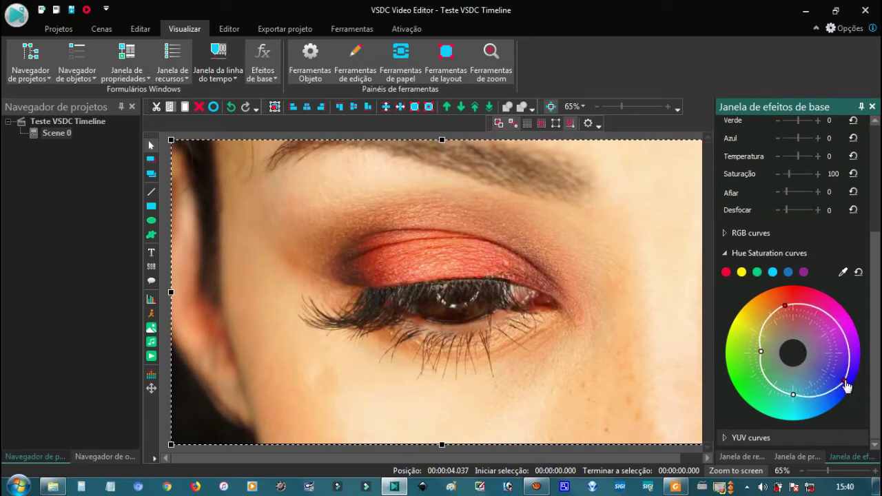
drag(849, 357, 851, 345)
mouse_move(788, 312)
mouse_down()
mouse_move(791, 337)
mouse_move(778, 302)
mouse_move(791, 339)
mouse_move(783, 303)
mouse_move(786, 328)
mouse_move(785, 317)
mouse_up()
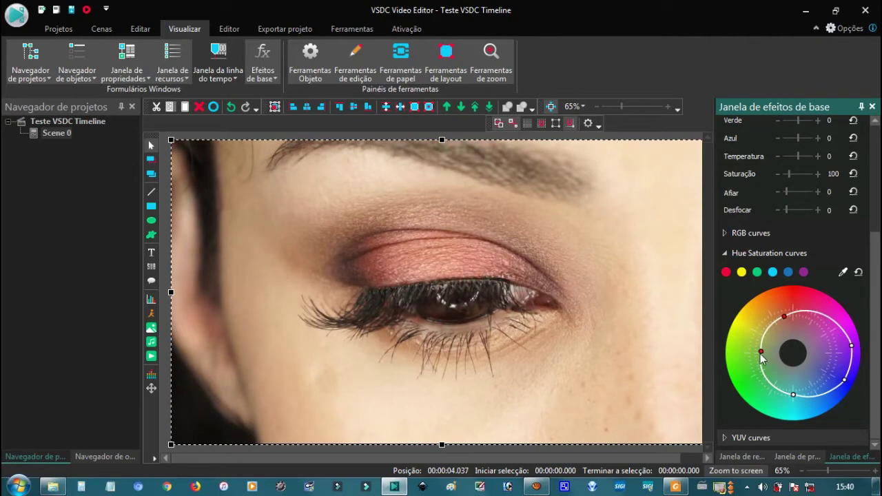
drag(762, 356, 733, 355)
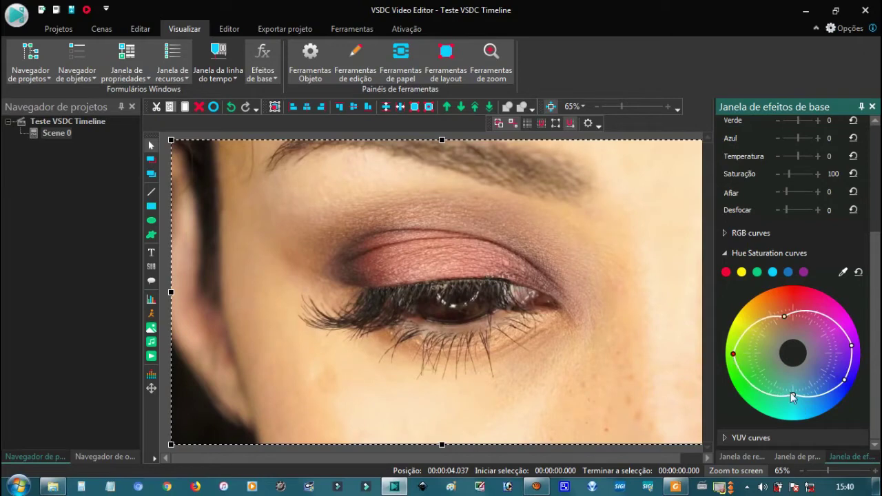
mouse_move(794, 393)
mouse_down()
mouse_move(792, 376)
mouse_move(787, 414)
mouse_move(787, 379)
mouse_up()
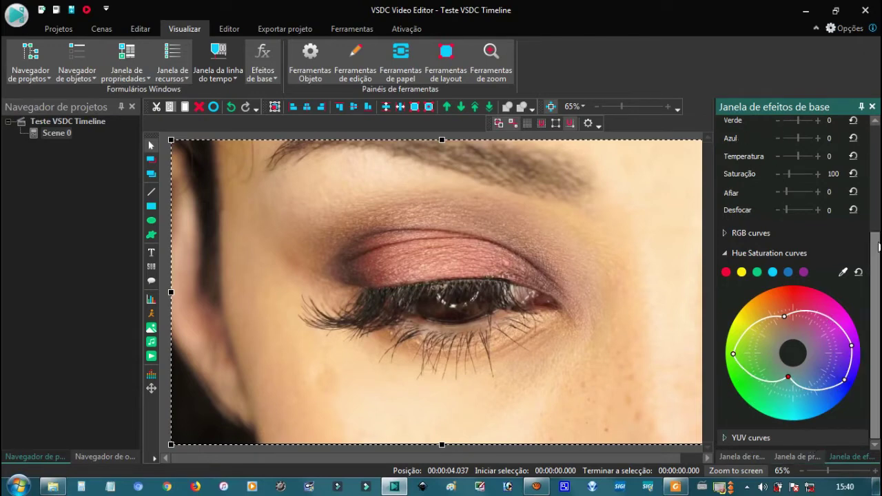
Try a Gama of -26 and a Contraste of -20, resetting each correction to 0
drag(877, 260, 876, 209)
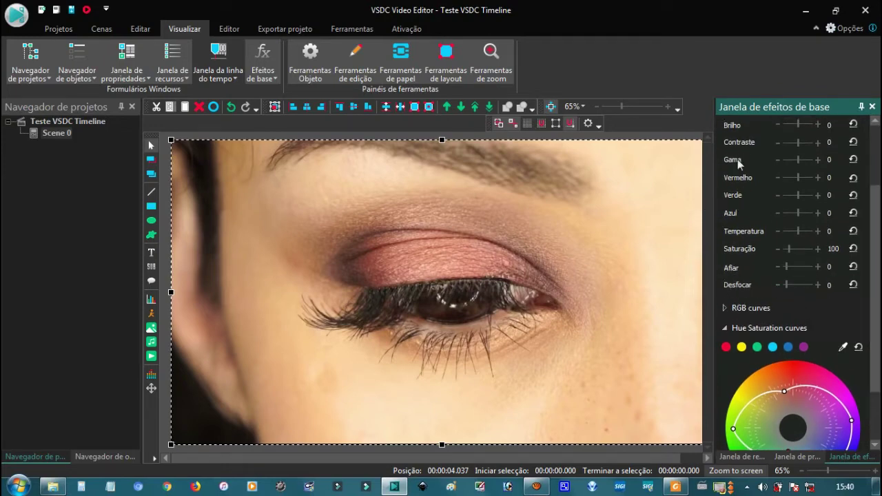
drag(796, 159, 793, 159)
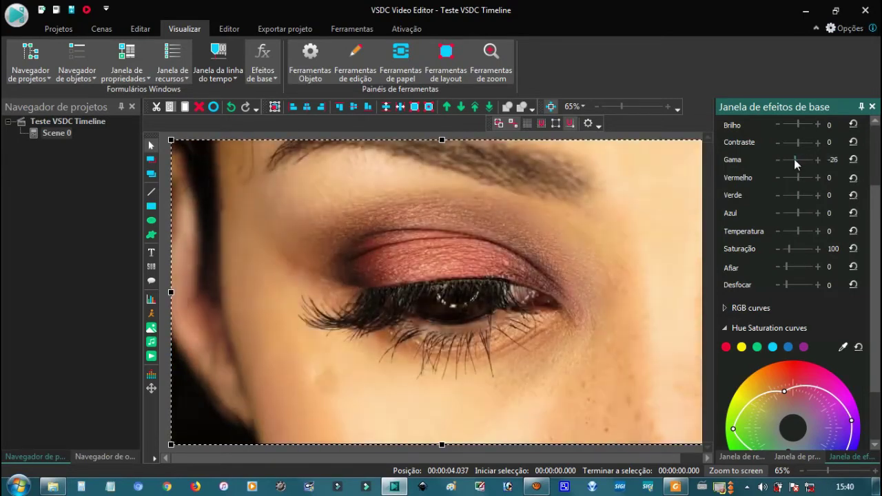
click(853, 160)
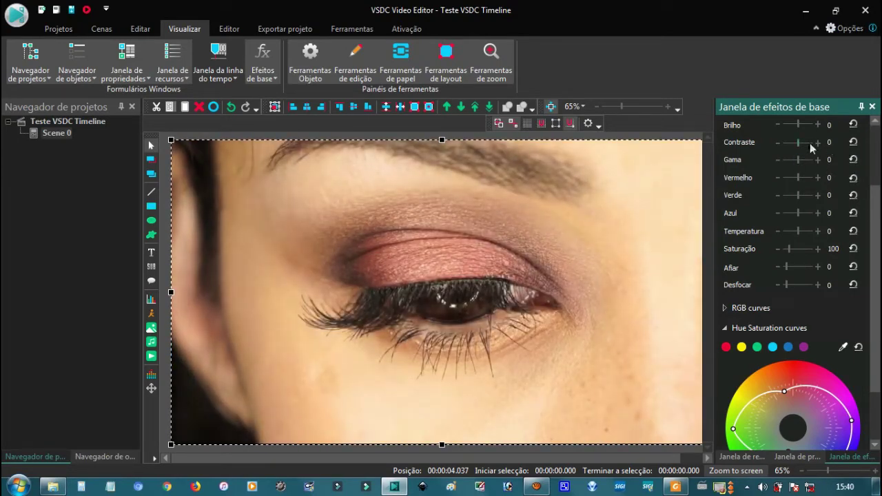
drag(802, 142, 796, 141)
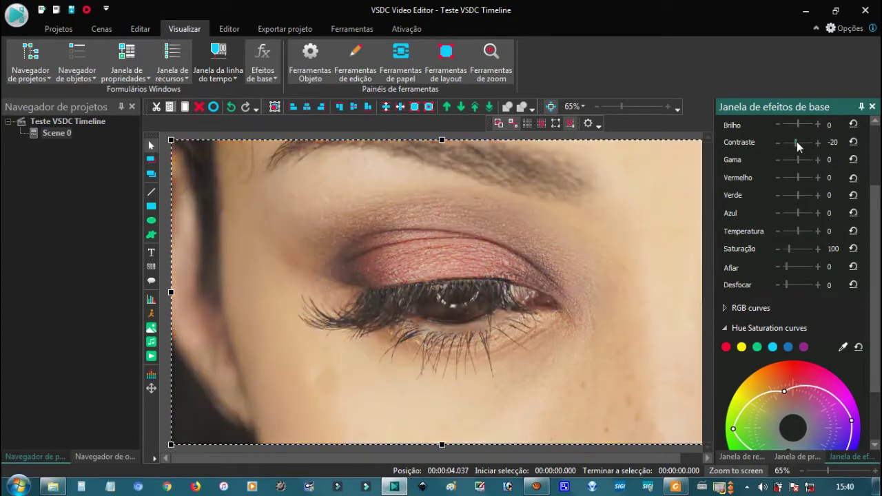
click(853, 143)
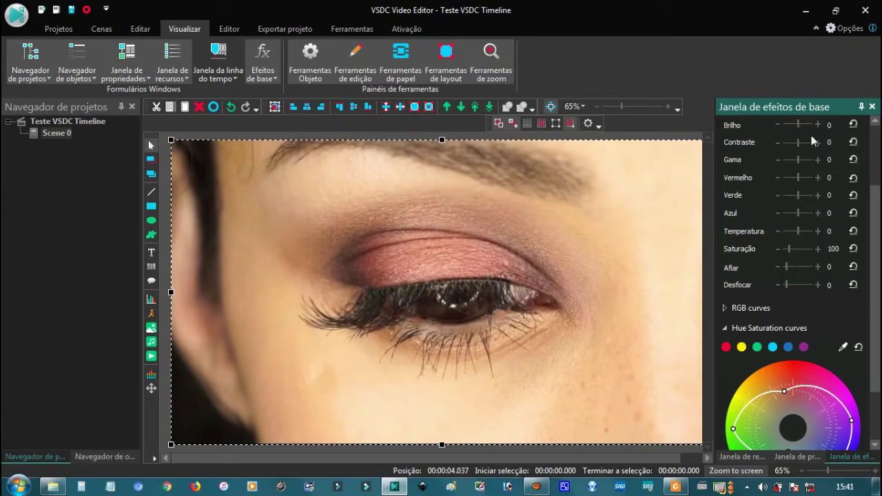
Set Brilho to -7 and Gama to -3 in the basic corrections
drag(797, 124, 797, 119)
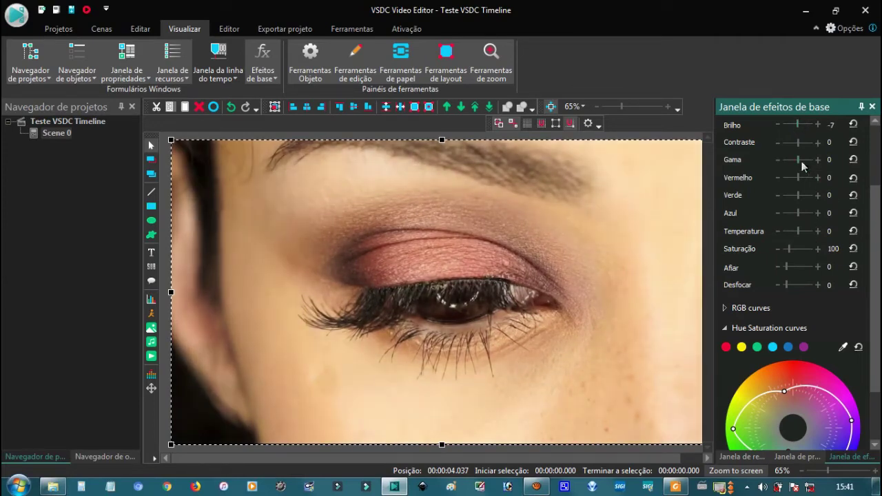
drag(798, 159, 798, 159)
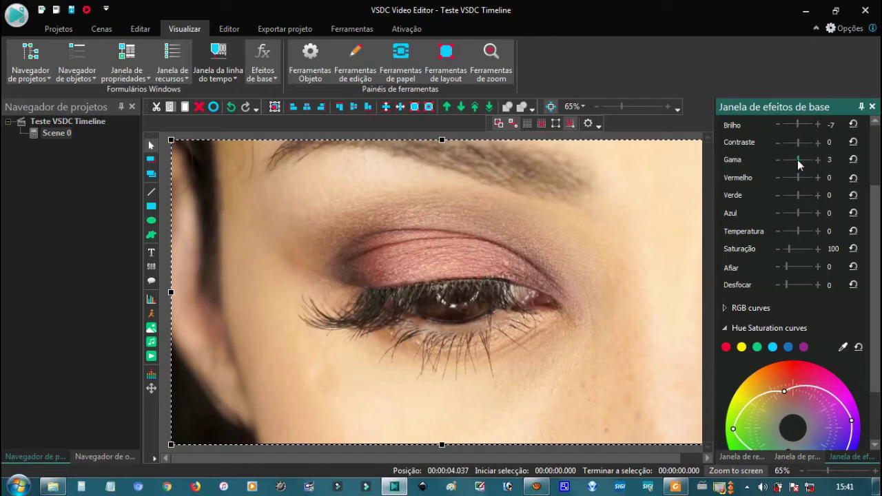
drag(796, 160, 796, 160)
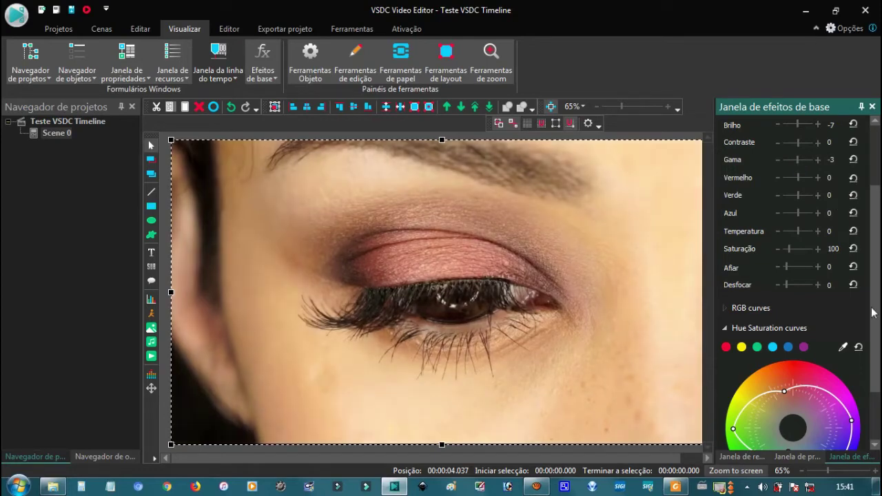
Show the timeline window again and play a preview of the corrected clip
scroll(876, 311, up, 3)
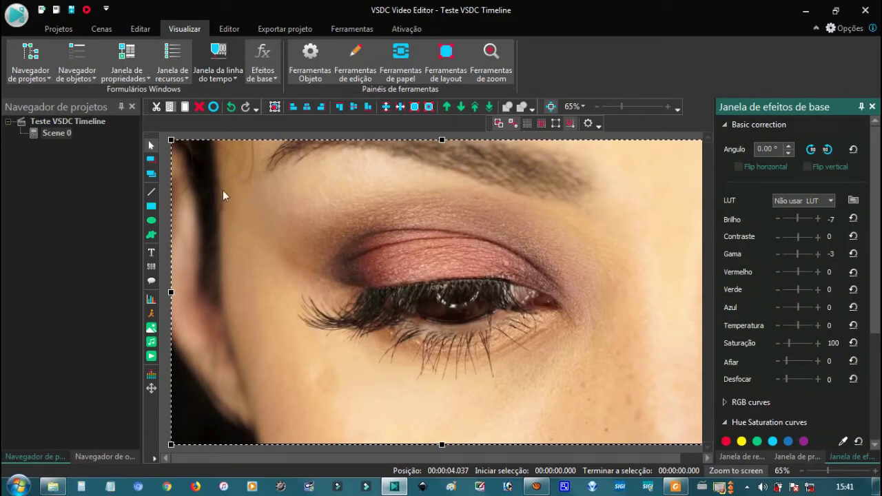
click(219, 55)
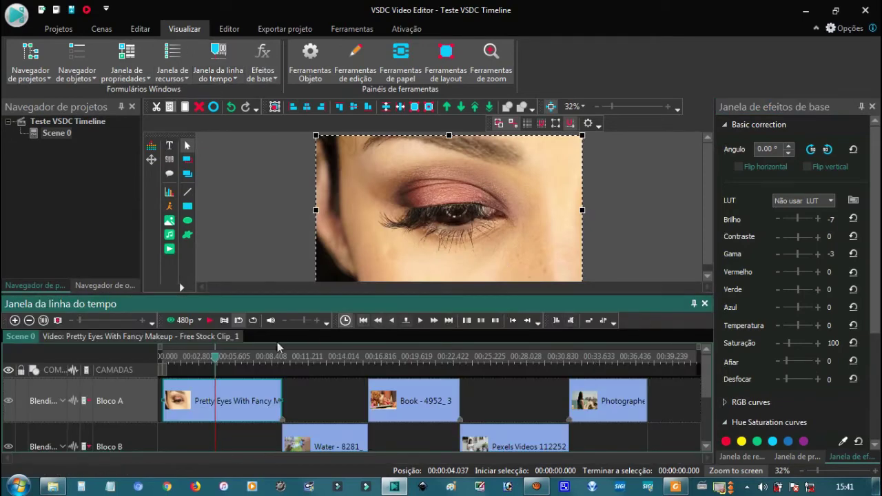
click(209, 321)
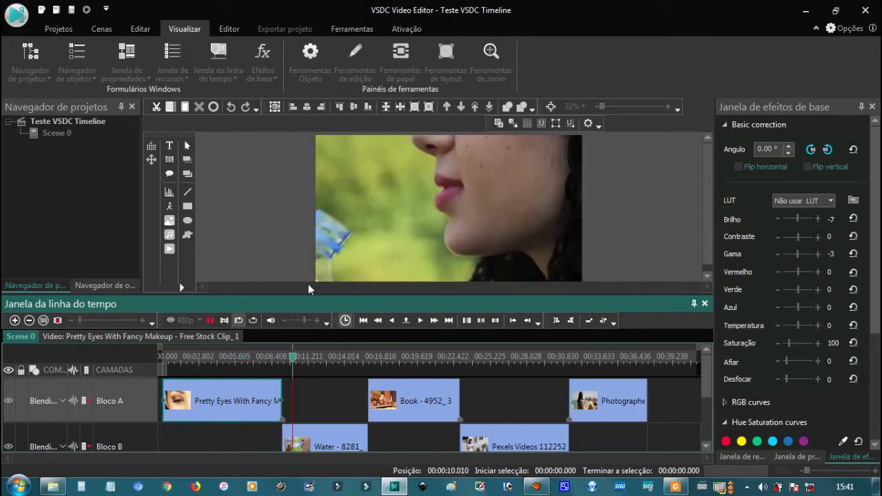
Copy the Pretty Eyes With Fancy Makeup clip and paste it with the timeline cursor beyond the last clip at 00:00:38.705
click(257, 403)
right_click(256, 403)
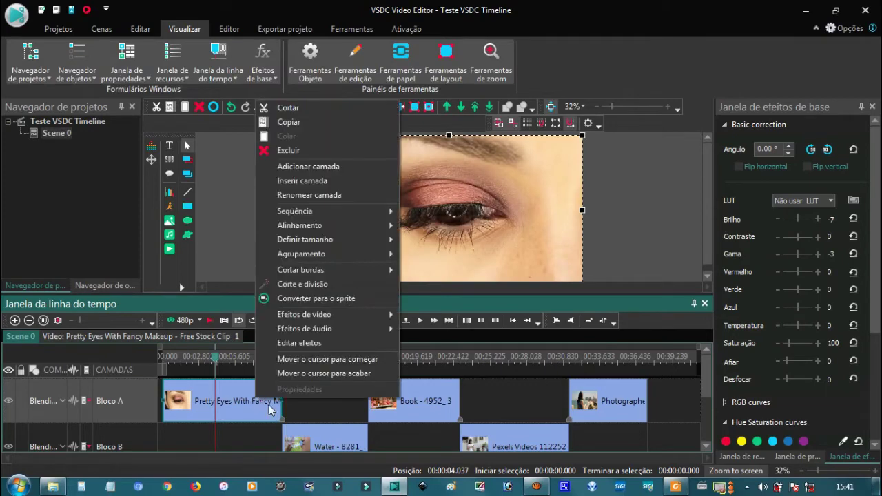
click(313, 120)
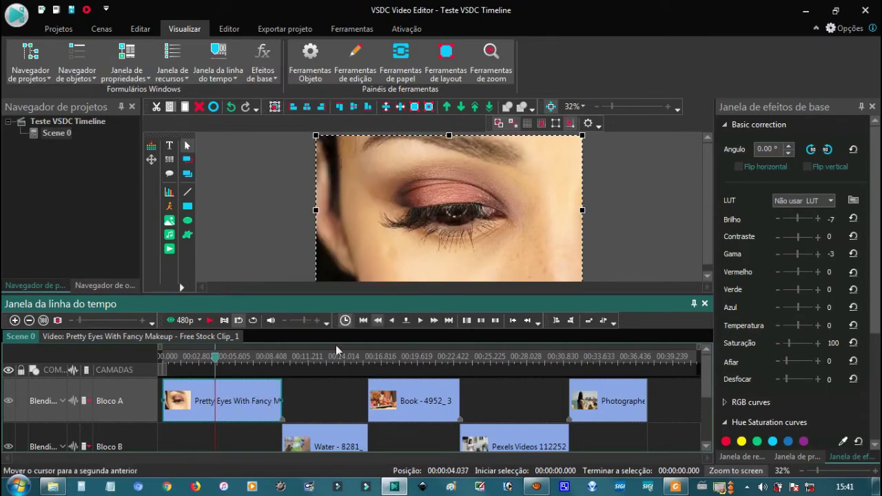
click(667, 367)
right_click(672, 390)
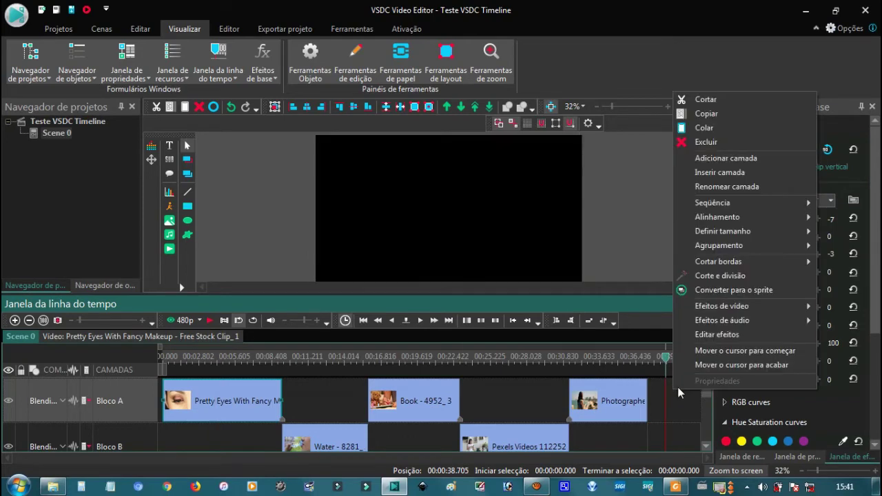
click(716, 128)
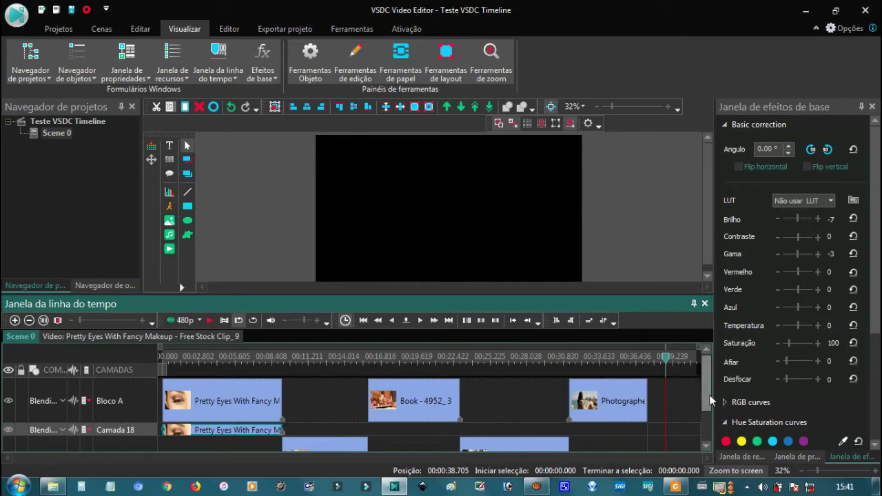
Open the pasted Pretty Eyes clip on the Camada 18 layer in its own timeline
drag(710, 399, 710, 414)
scroll(709, 411, up, 2)
mouse_move(211, 437)
double_click(234, 430)
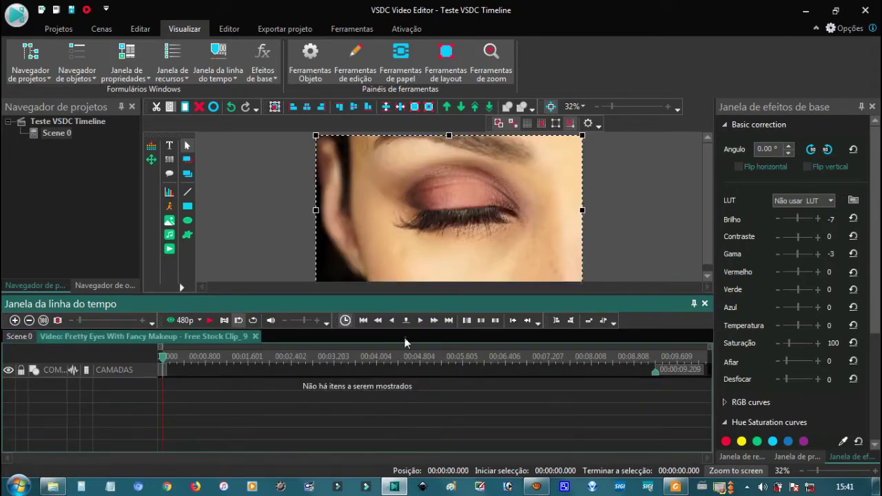
Return to Scene 0, enlarge the timeline window and increase the height of the Camada 18 track
click(27, 337)
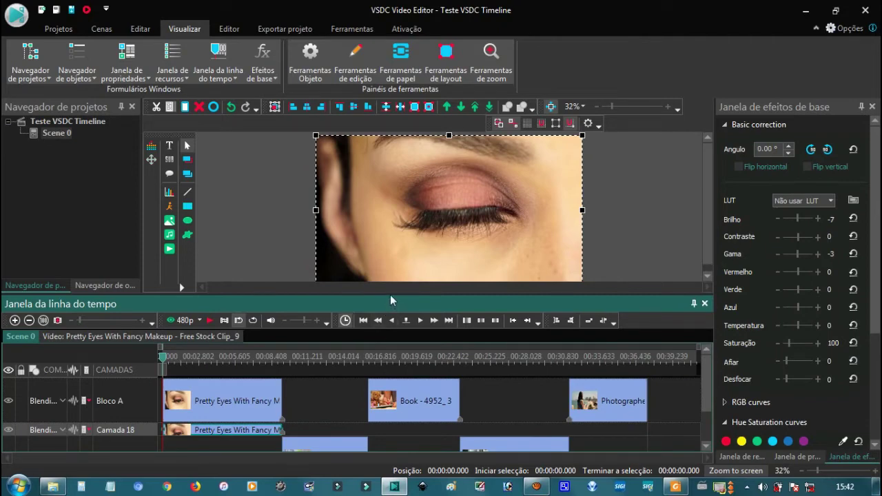
drag(390, 294, 388, 272)
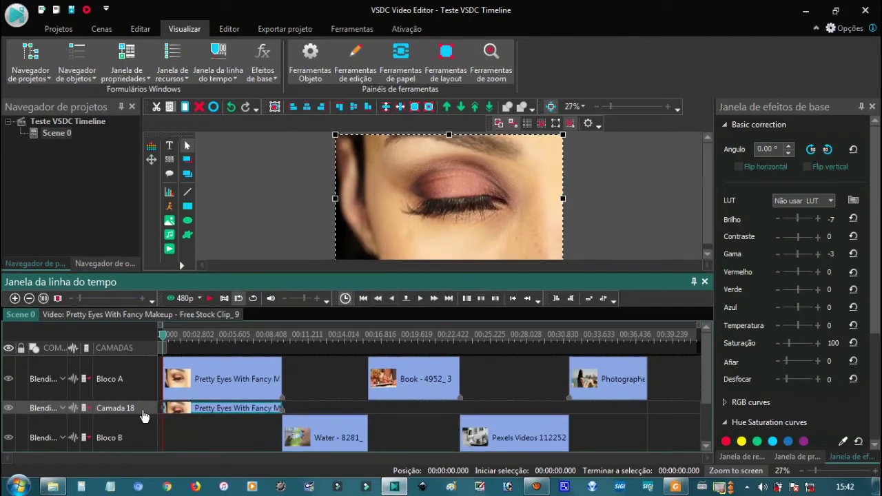
drag(142, 413, 140, 441)
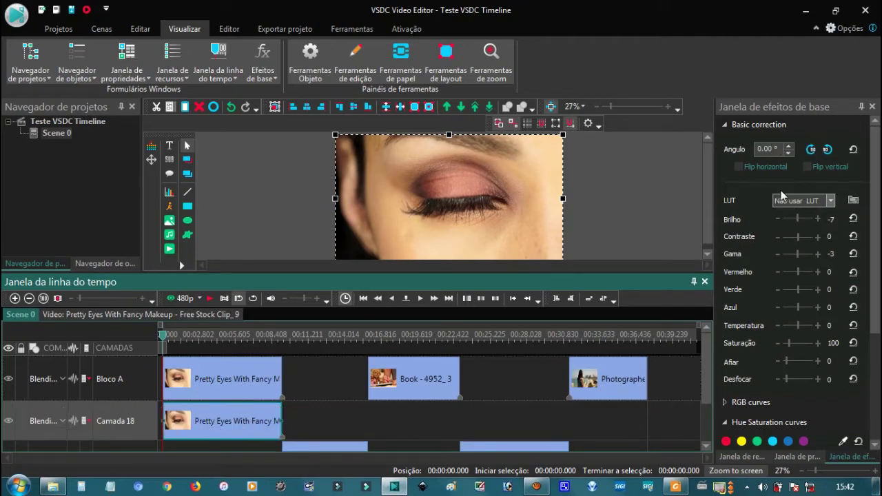
Reset Brilho, Gama and the Hue Saturation curves of the Camada 18 clip to their defaults
click(855, 219)
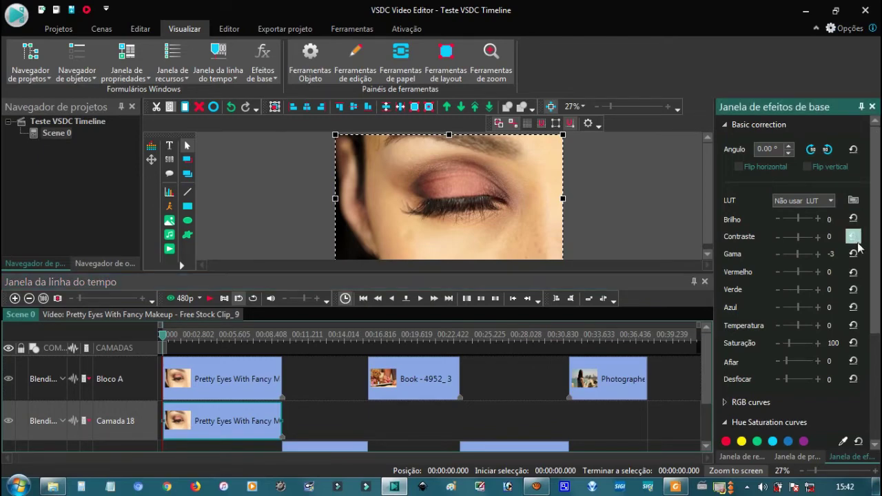
click(854, 253)
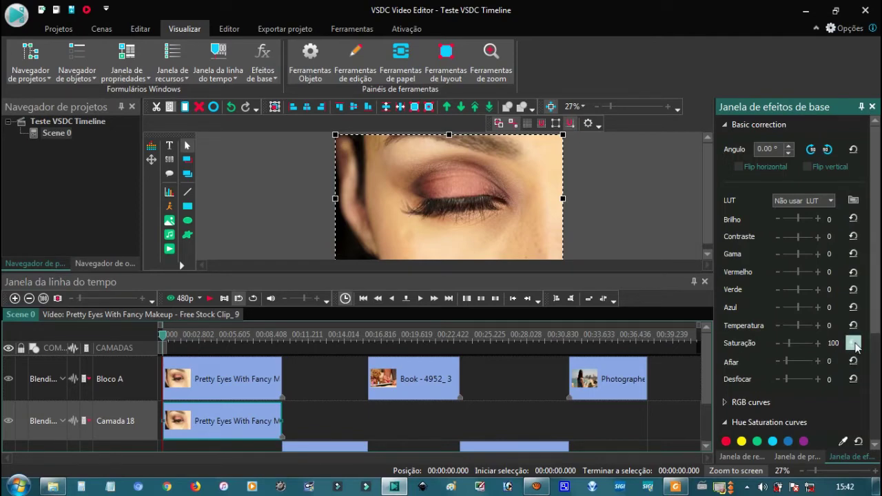
scroll(876, 303, down, 3)
click(858, 302)
click(466, 237)
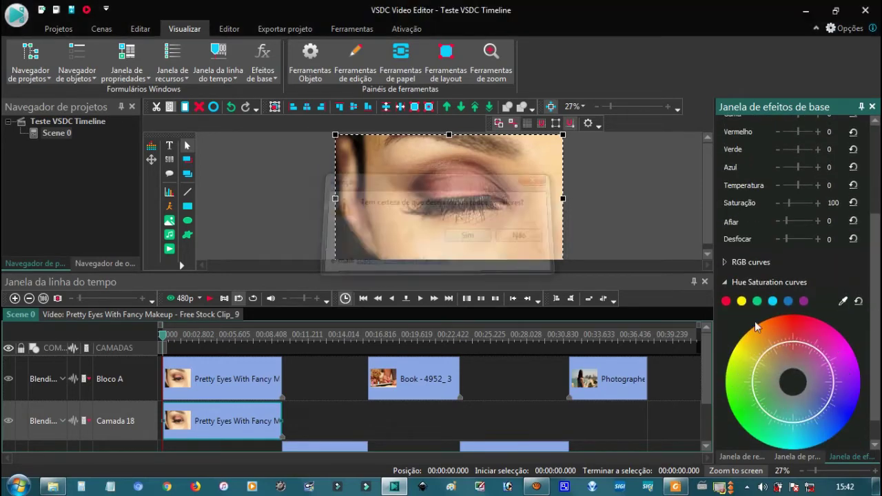
Add a Xadrez transition to the Camada 18 clip, positioned up to the end of the scene
click(201, 412)
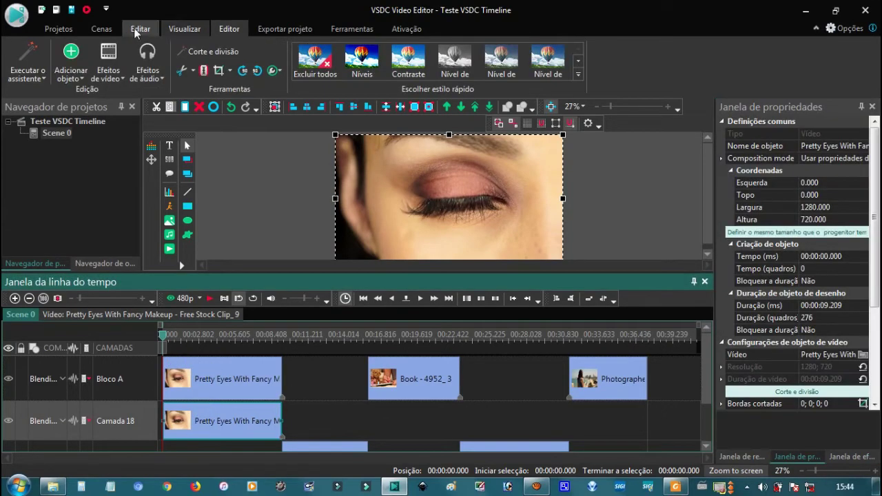
click(113, 78)
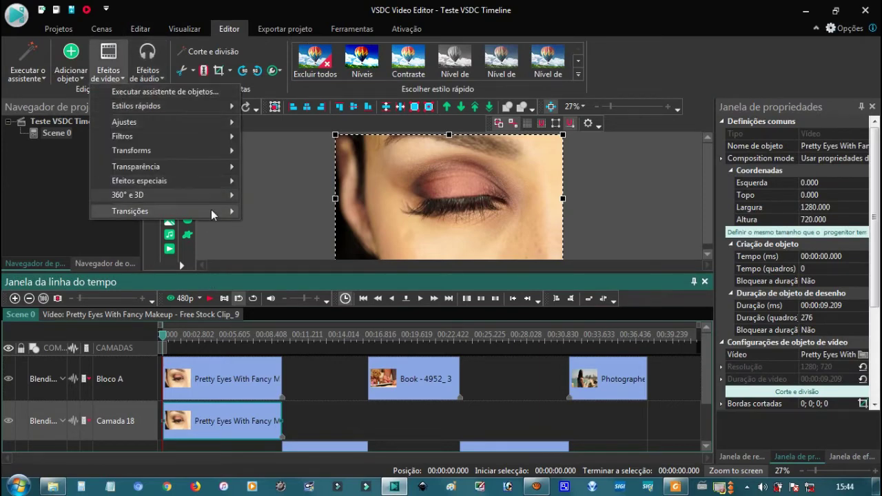
mouse_move(211, 209)
click(299, 214)
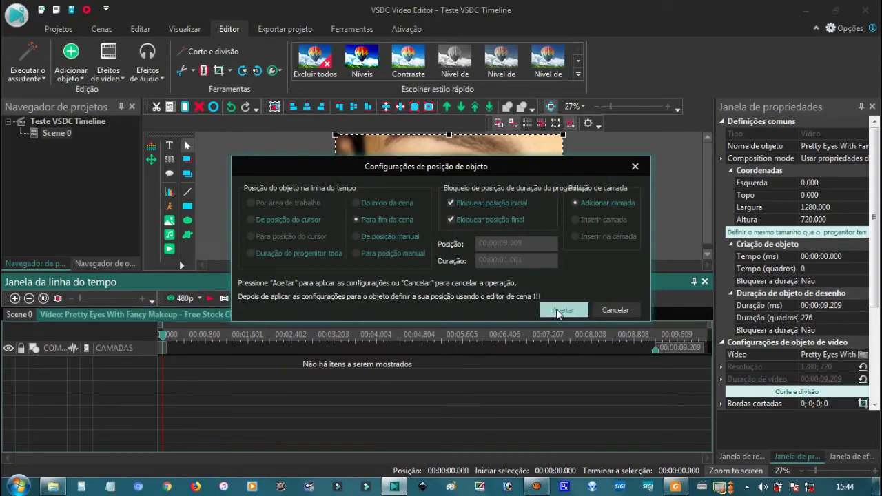
click(556, 310)
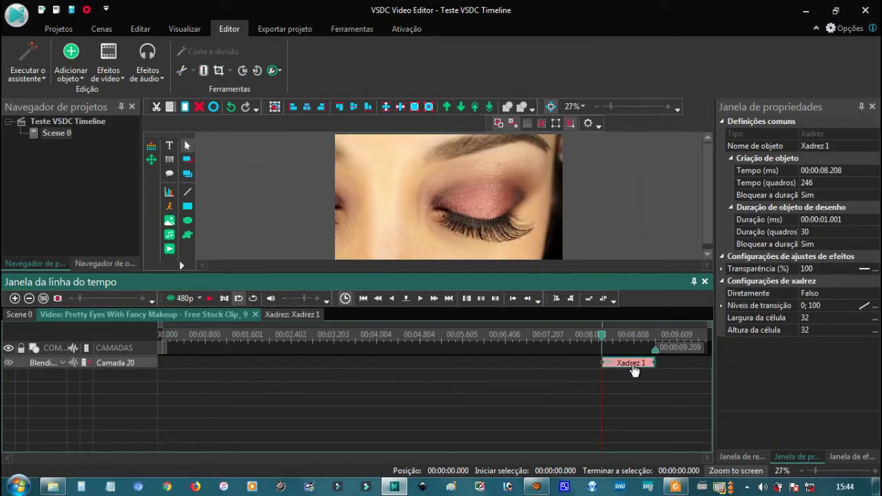
Move the Xadrez transition to the start of the clip, play a preview and return to Scene 0
drag(634, 369, 178, 369)
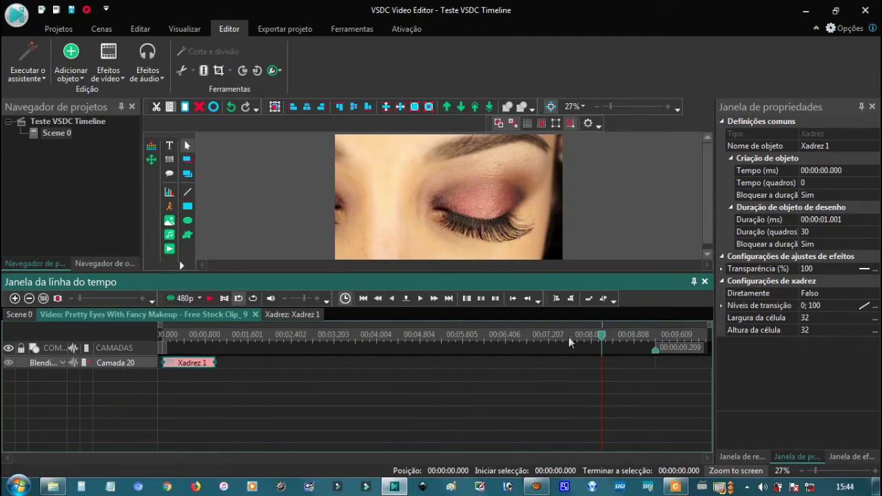
key(space)
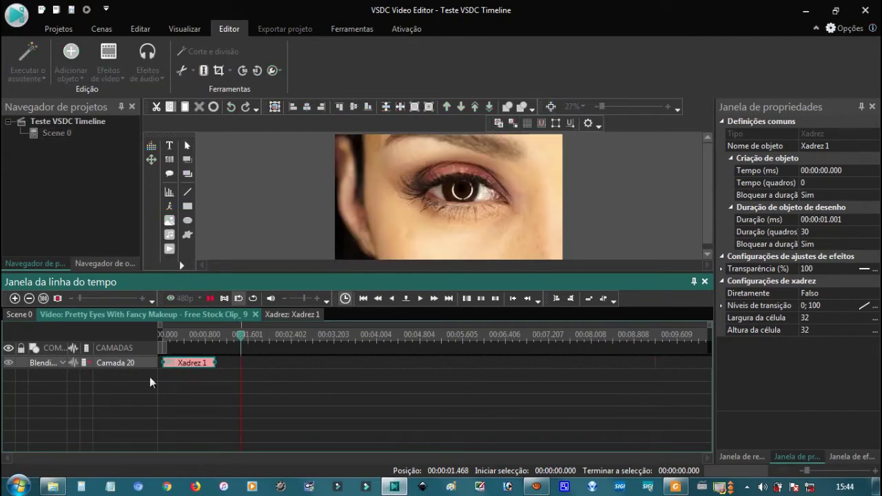
click(24, 315)
Switch twice between the Camada 18 clip's own timeline and Scene 0 to show how the two levels relate
double_click(228, 420)
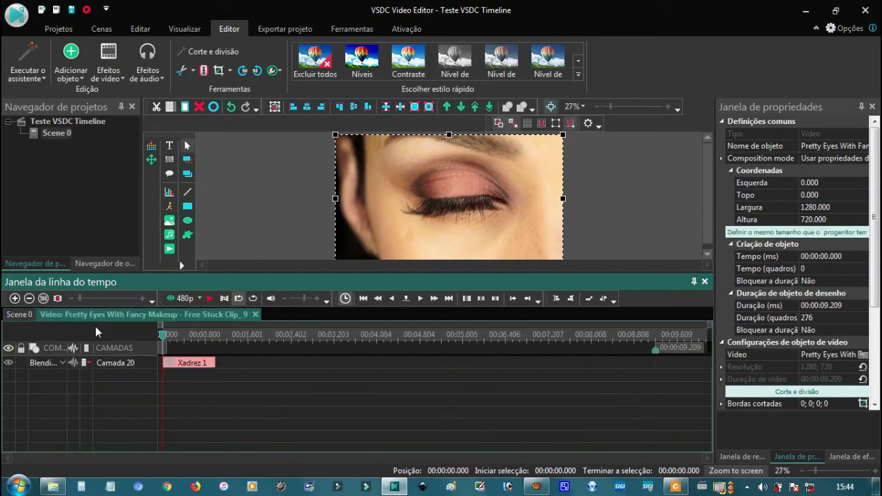
click(27, 314)
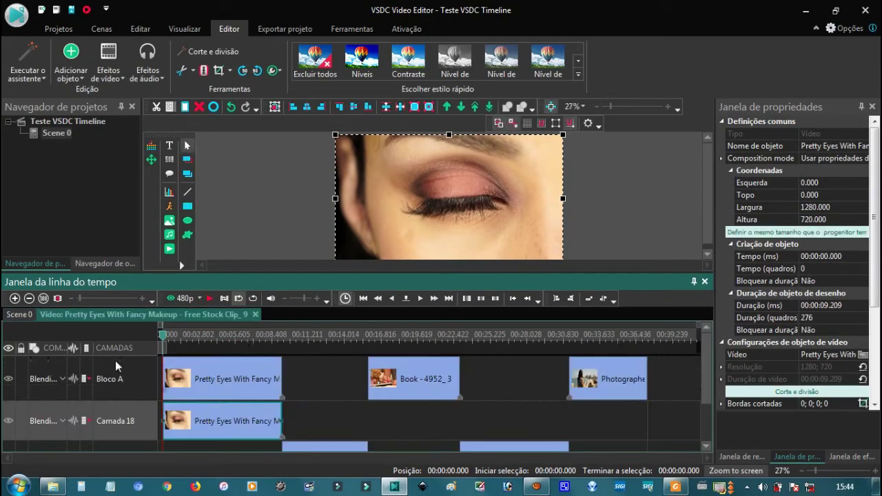
double_click(250, 424)
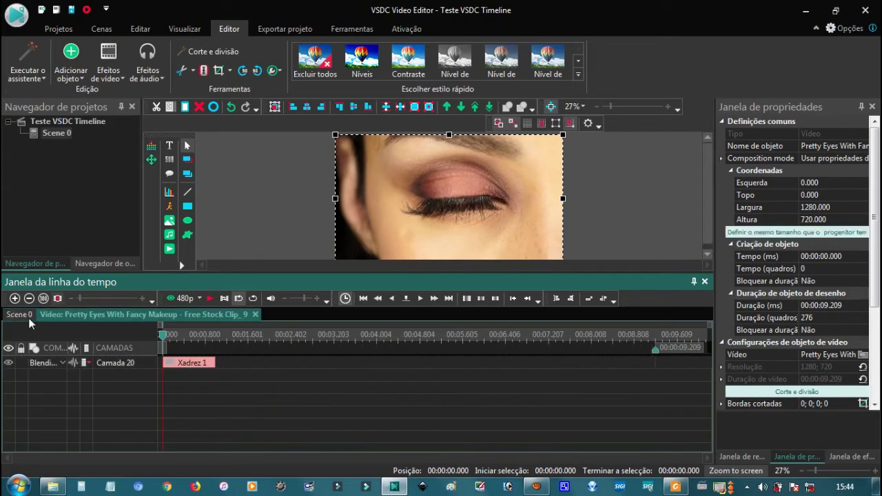
click(31, 315)
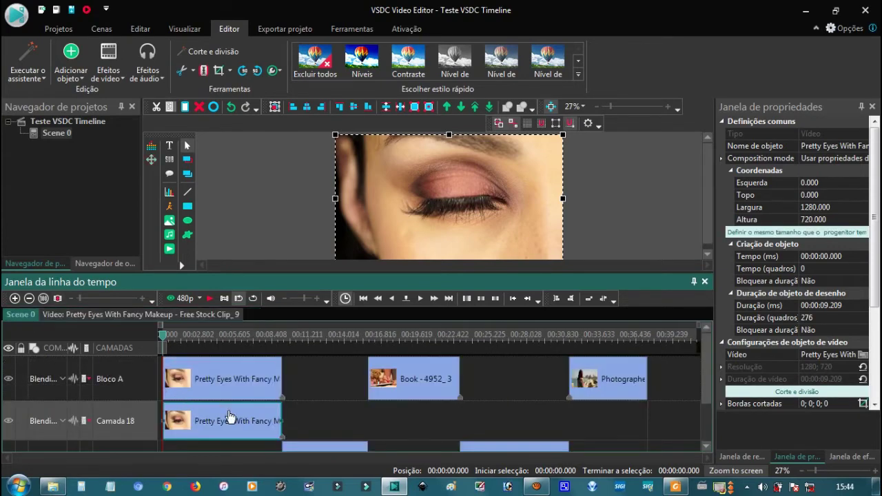
Show the base effects of the Camada 18 clip again and lower its Gama slightly
click(846, 457)
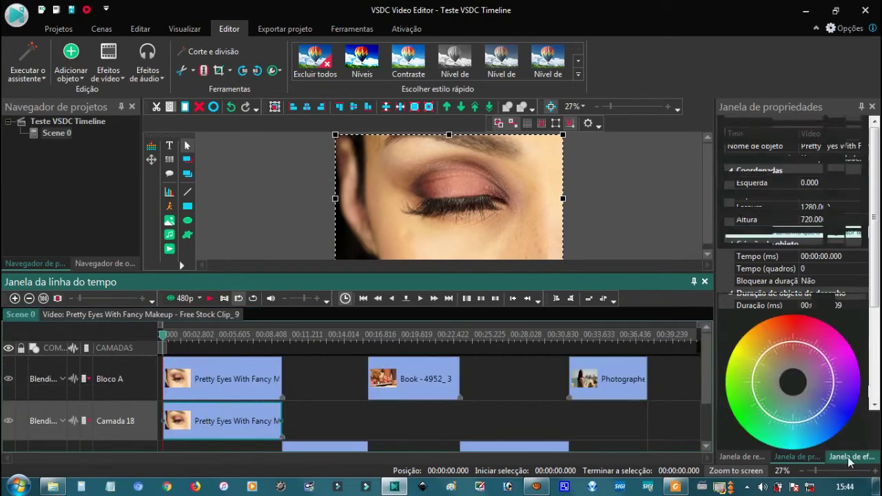
drag(876, 239, 879, 148)
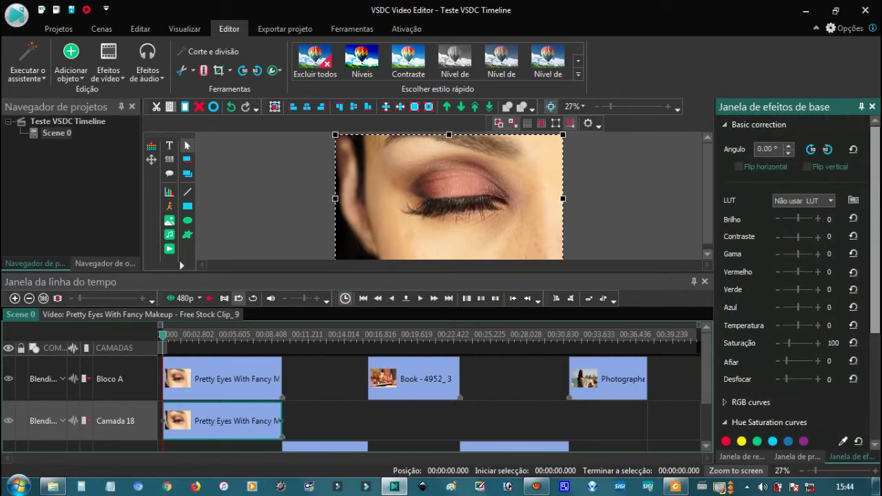
scroll(810, 196, down, 3)
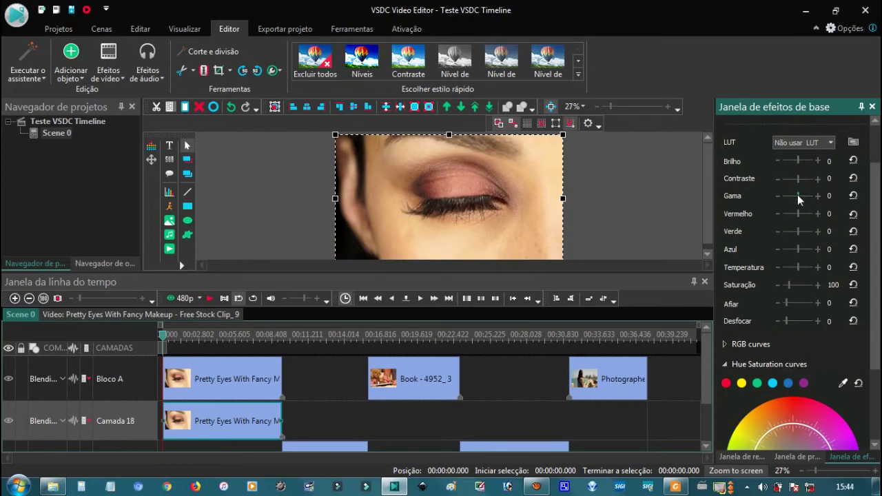
drag(797, 194, 790, 194)
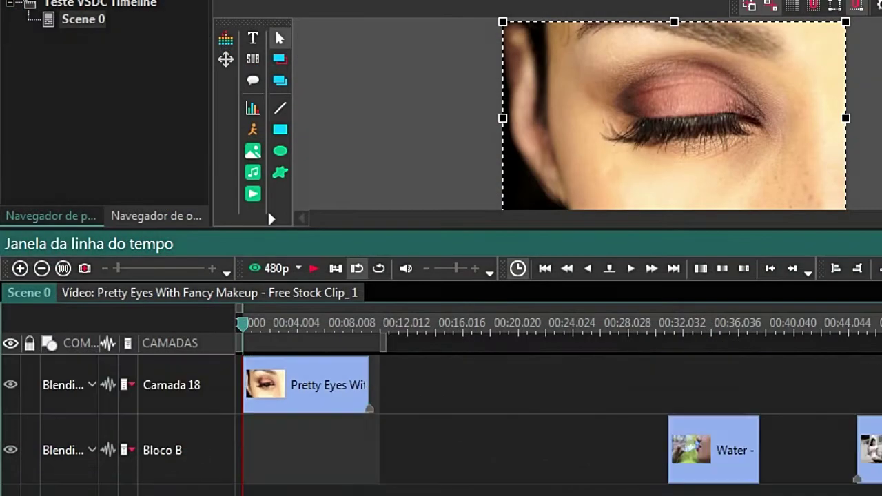
Shift the Bloco A Pretty Eyes clip later to compare it with the Camada 18 copy, then move it back to the scene start
scroll(441, 420, up, 1)
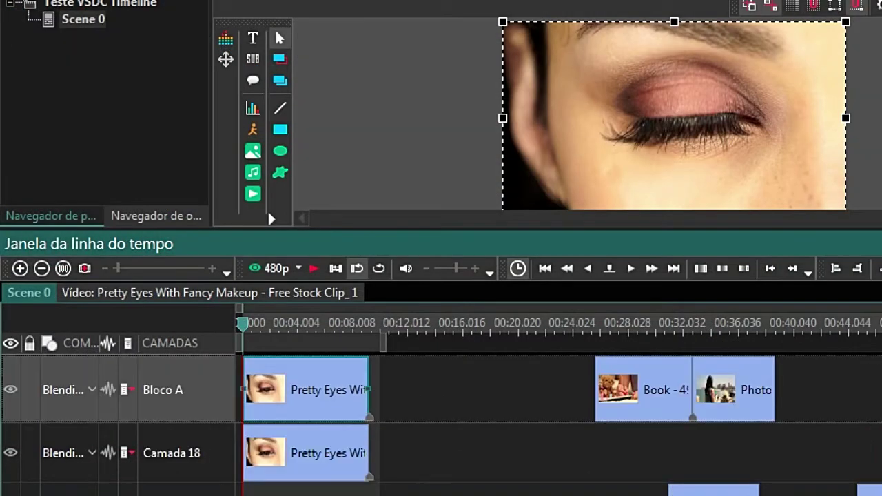
click(329, 461)
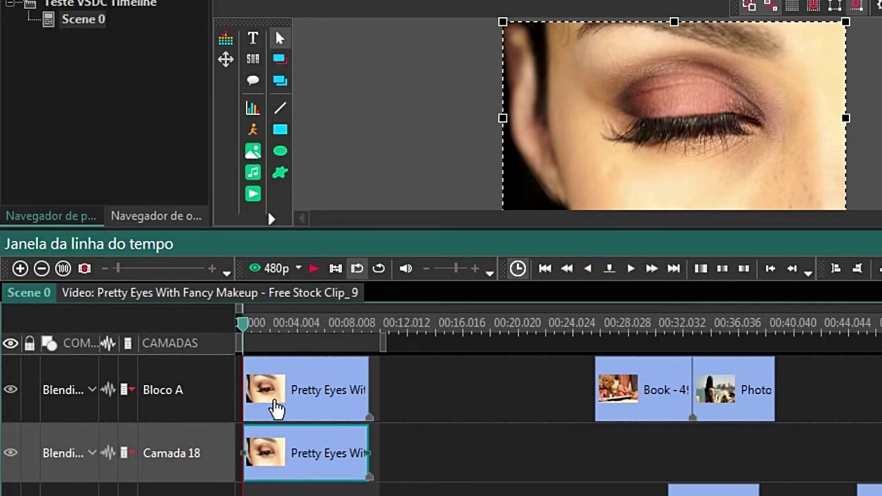
drag(369, 390, 400, 374)
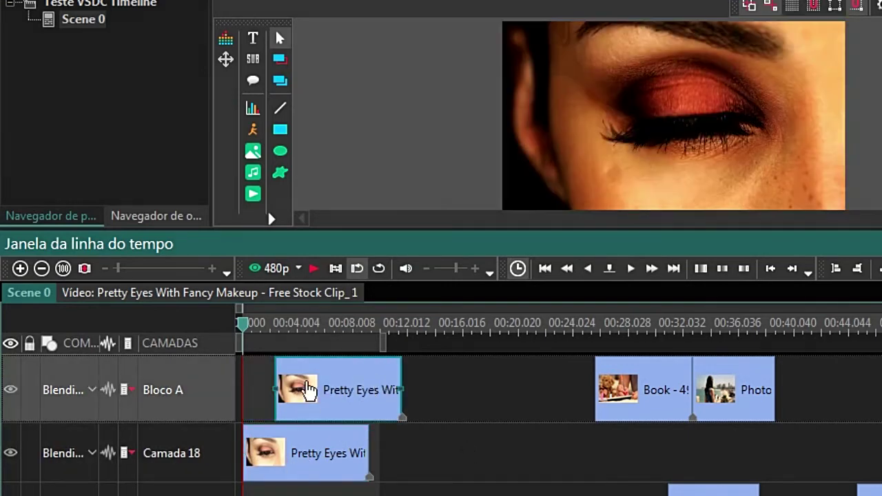
click(322, 336)
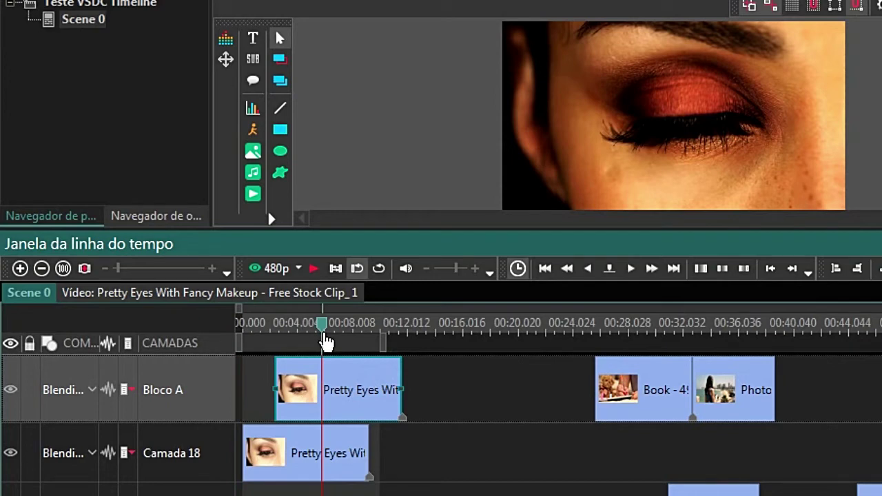
click(681, 182)
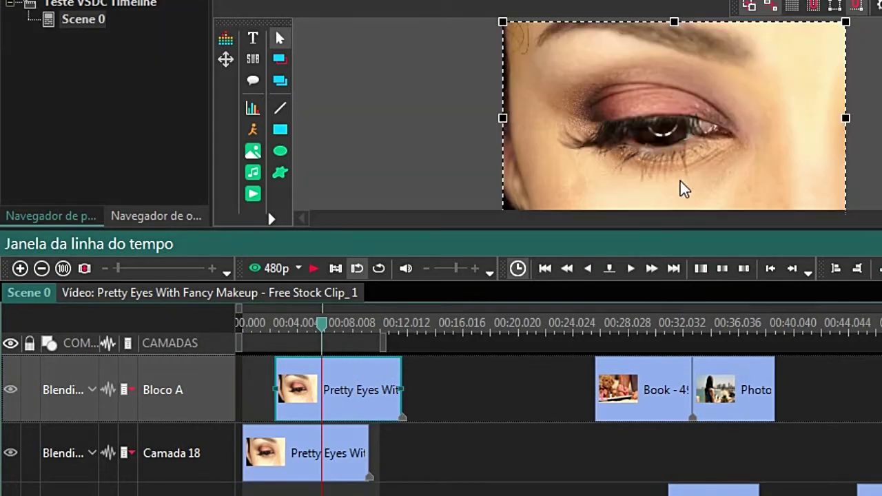
drag(356, 403, 323, 404)
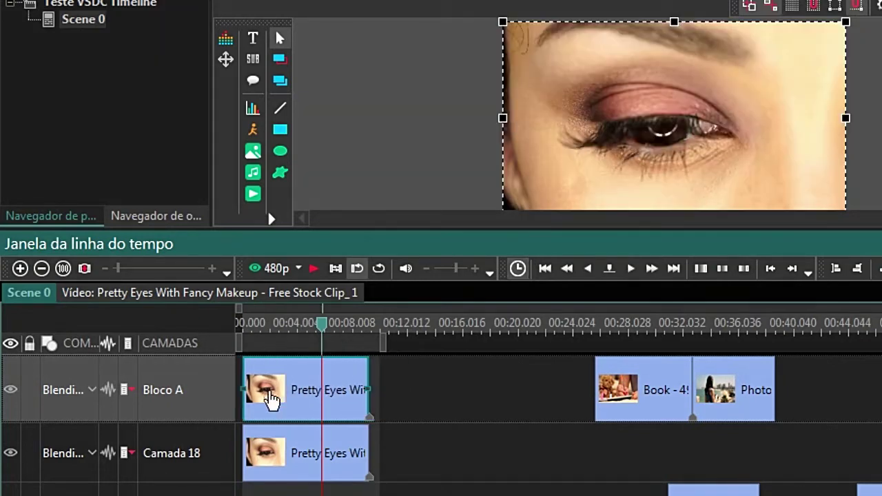
click(334, 466)
Add a Difuso FX transition to the Bloco A Pretty Eyes clip, positioned from the start of the scene
click(310, 390)
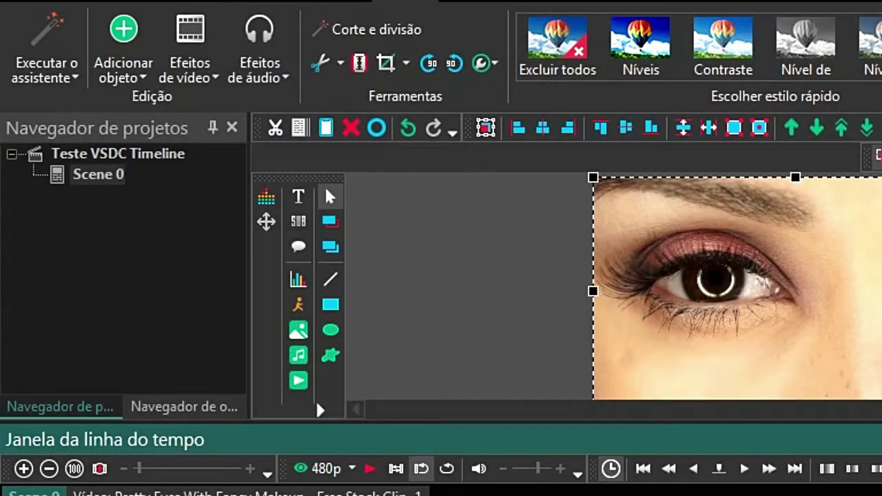
click(202, 81)
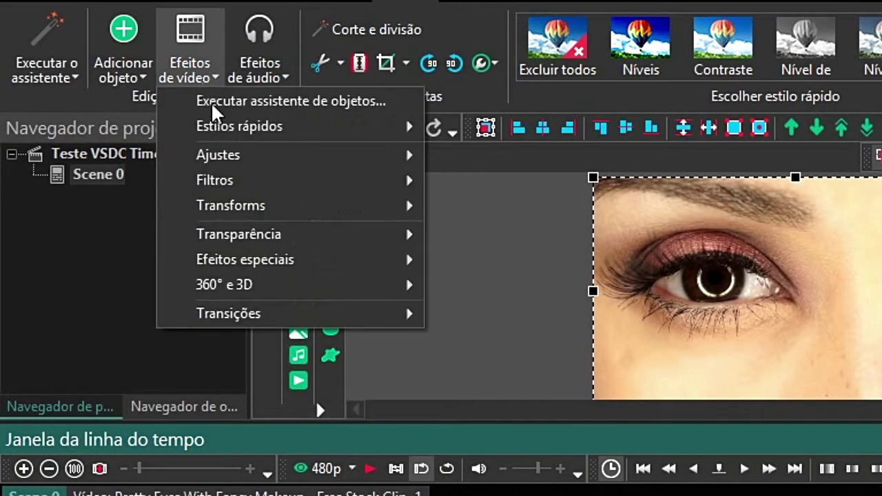
mouse_move(305, 318)
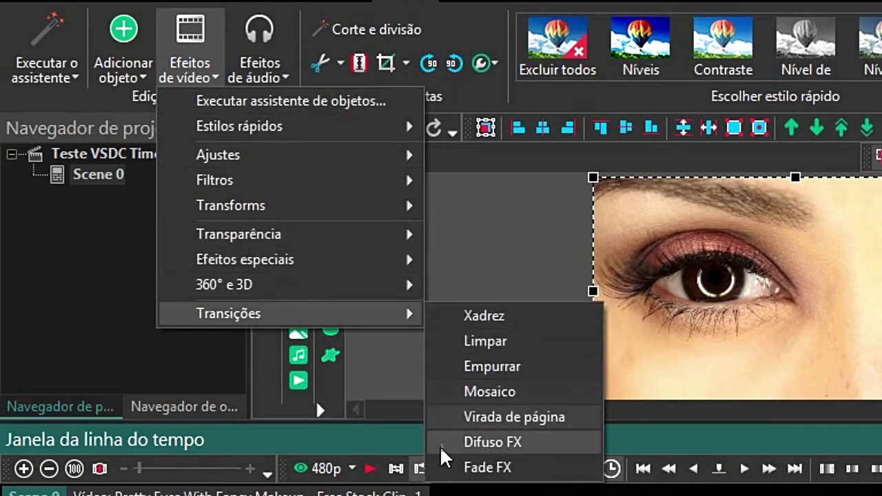
click(549, 445)
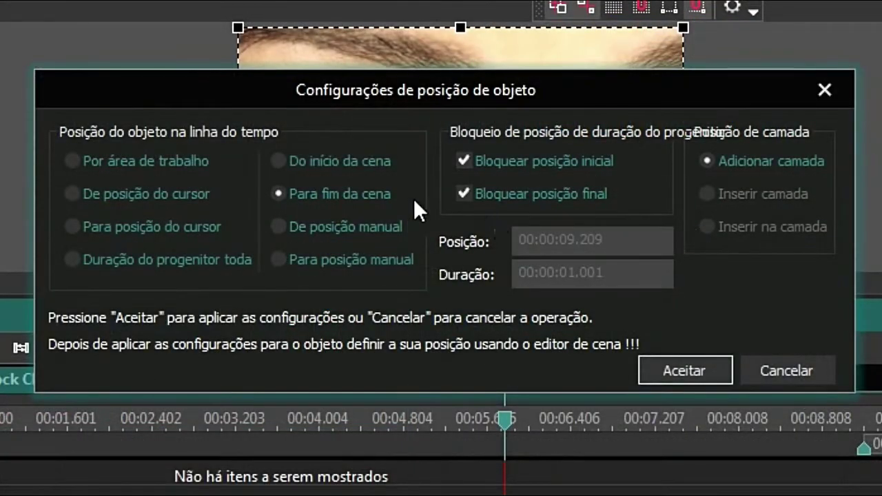
click(347, 161)
click(689, 371)
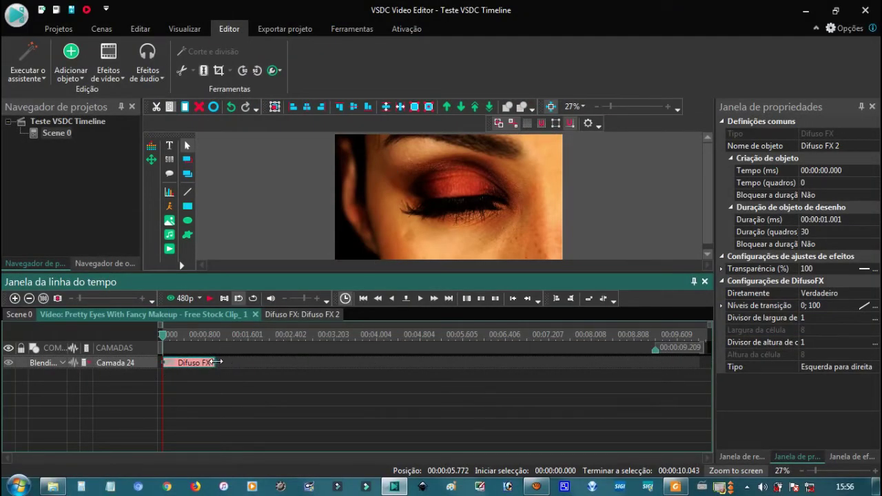
Extend the Difuso FX transition to the clip's full 00:00:09.209 duration and return to Scene 0
drag(216, 362, 651, 377)
click(19, 314)
click(224, 433)
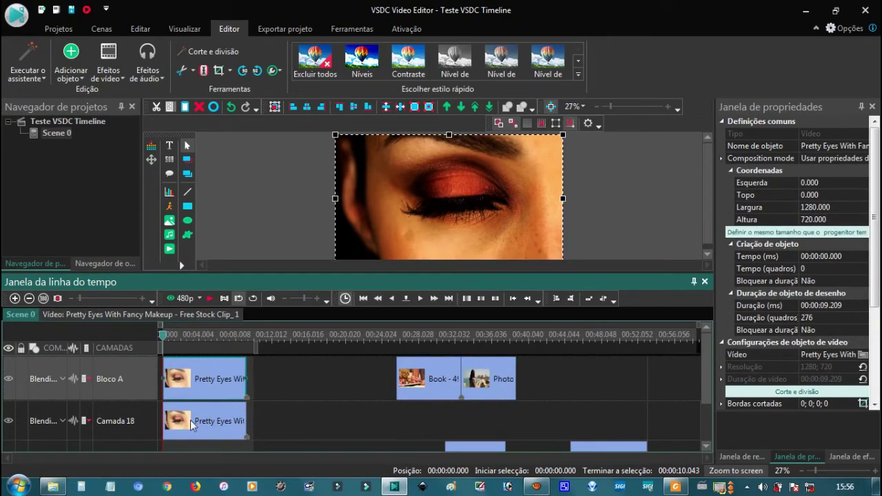
Open the Difuso FX 2 transition inside the Bloco A Pretty Eyes clip and set its Diretamente option to Falso
double_click(212, 391)
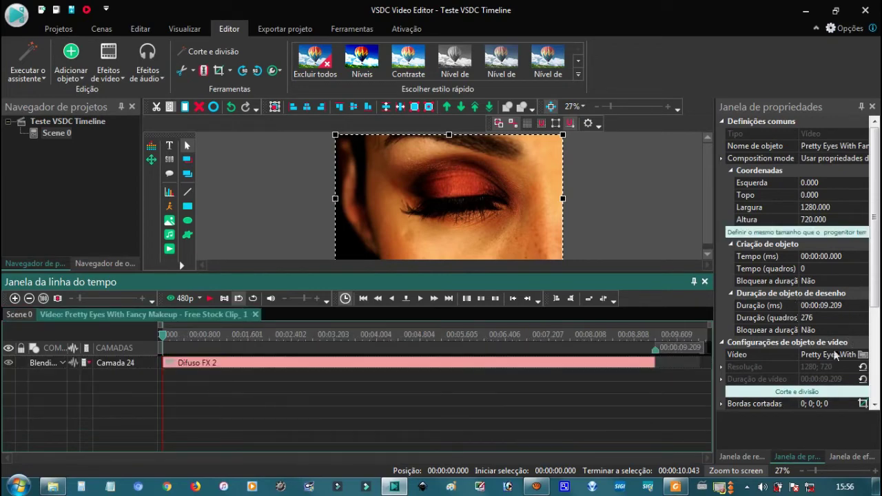
double_click(524, 365)
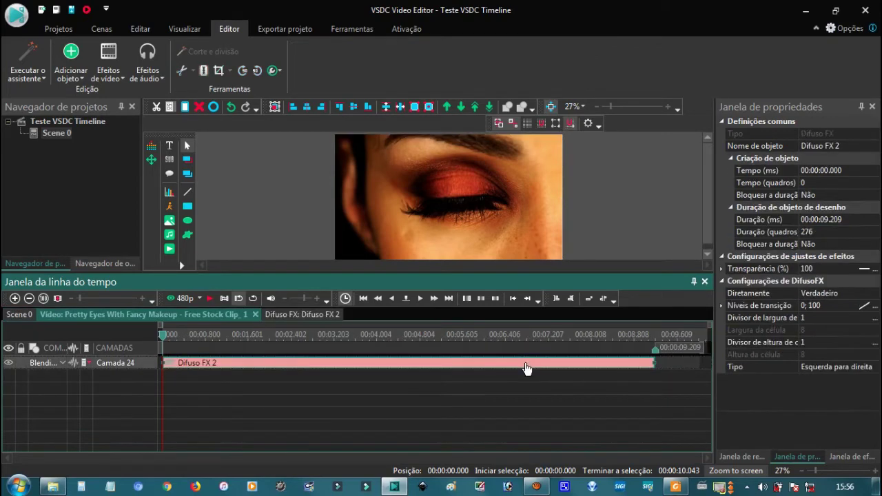
click(875, 296)
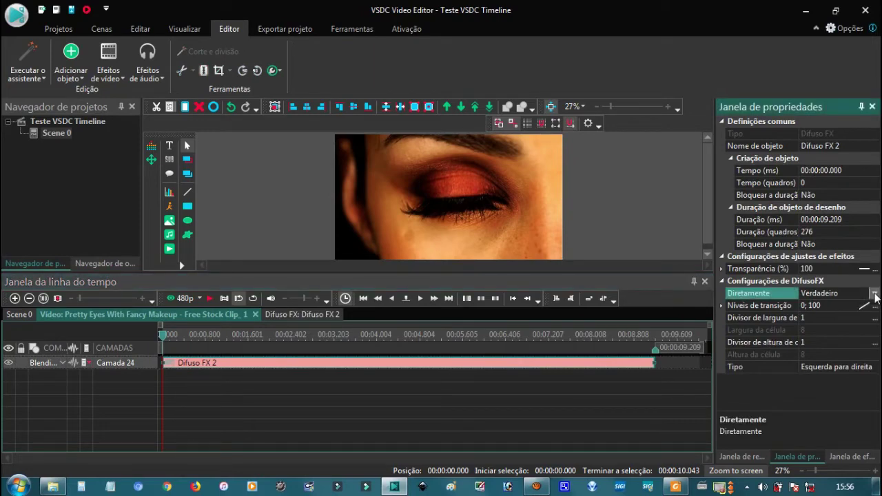
click(874, 294)
click(816, 317)
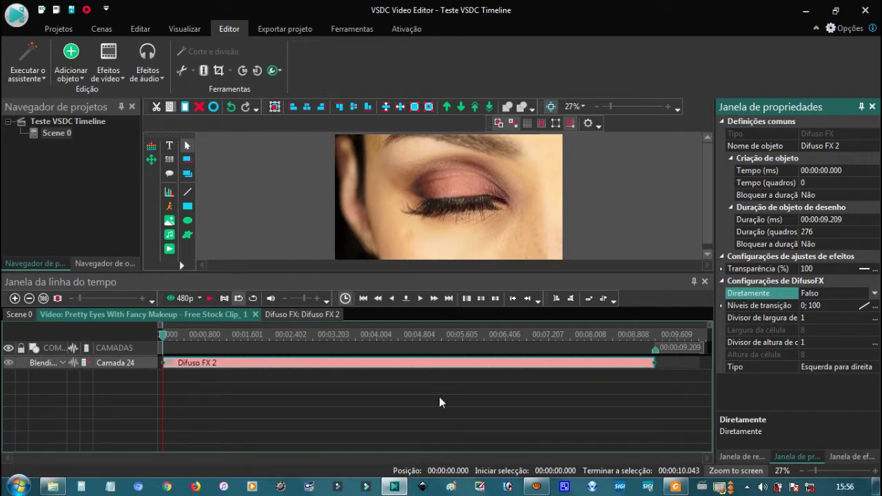
Preview the reversed Difuso FX transition from the clip's start and check the frame at about 00:00:08.174
key(space)
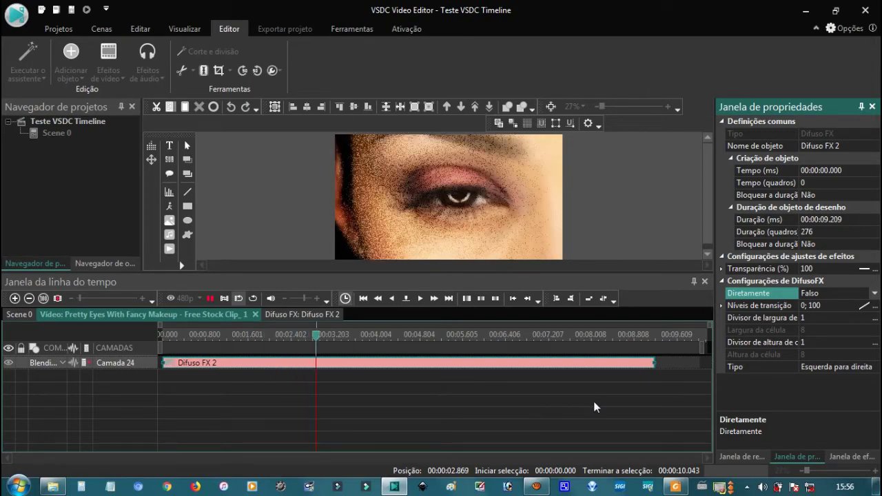
key(space)
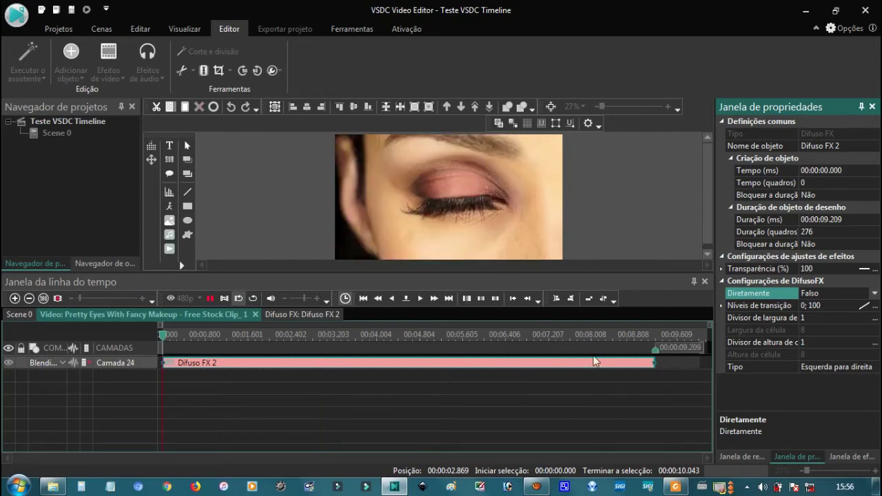
click(595, 354)
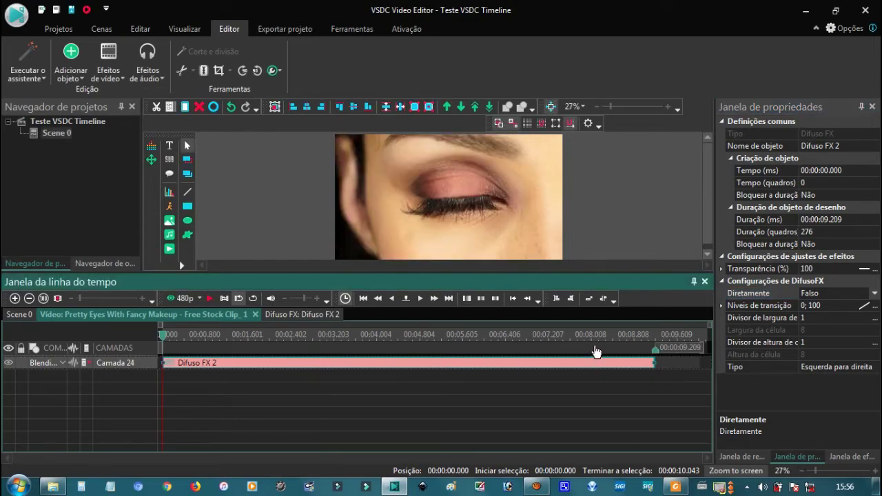
click(601, 336)
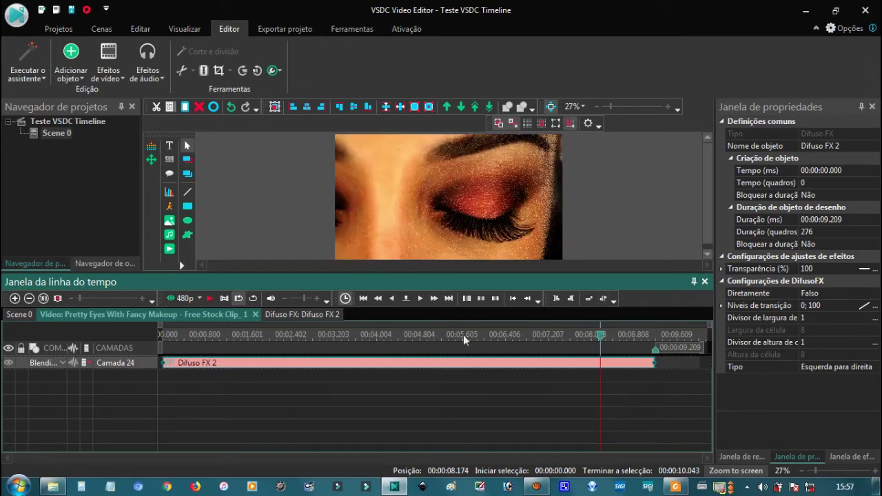
Set the Difuso FX 2 transition's Diretamente option to Verdadeiro and return to Scene 0
click(873, 295)
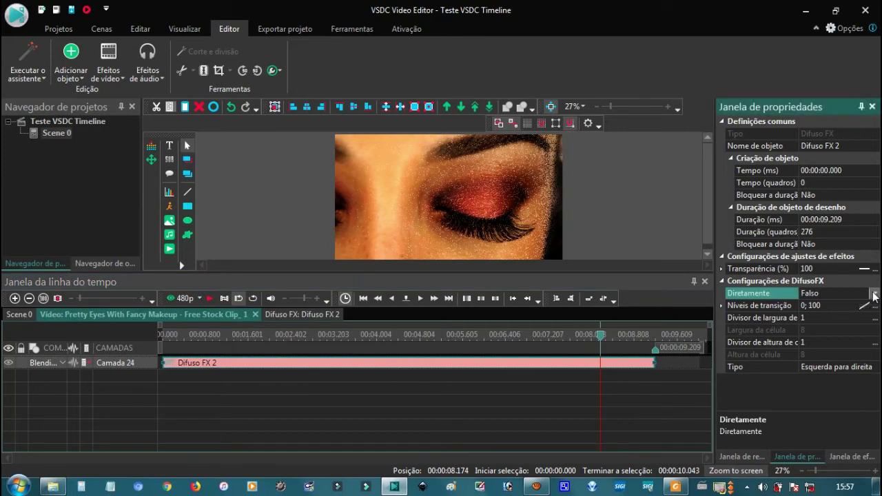
click(873, 293)
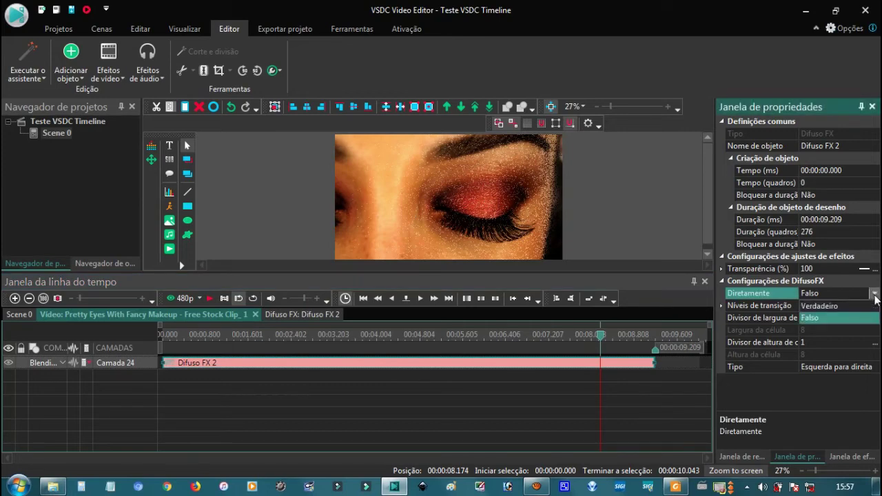
click(826, 303)
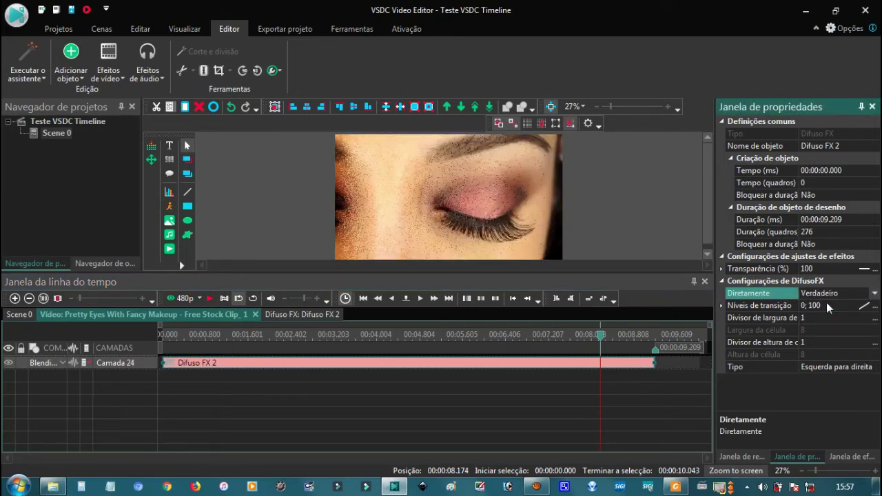
click(23, 315)
click(578, 385)
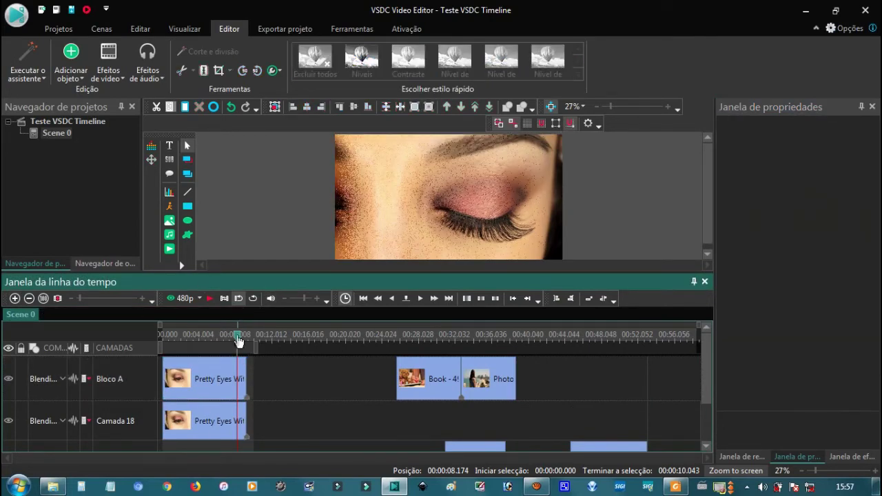
Play Scene 0 from the beginning to preview the Difuso FX transition between the two Pretty Eyes versions
click(162, 335)
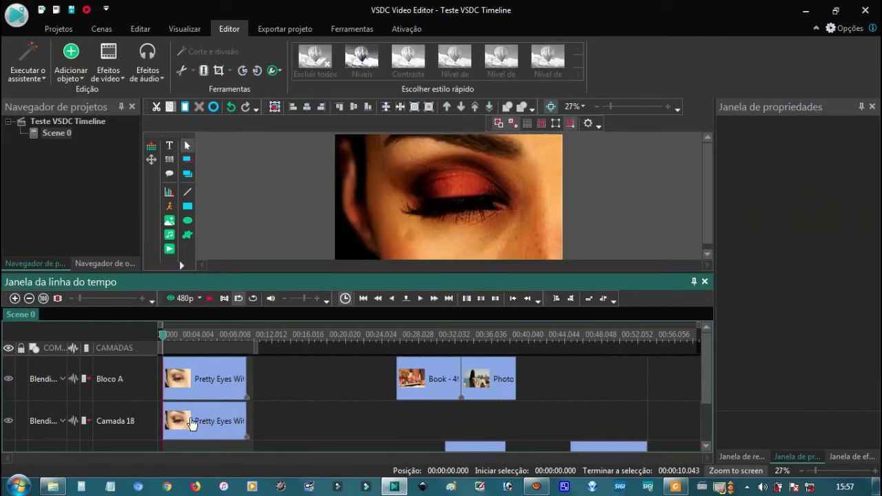
key(space)
click(237, 336)
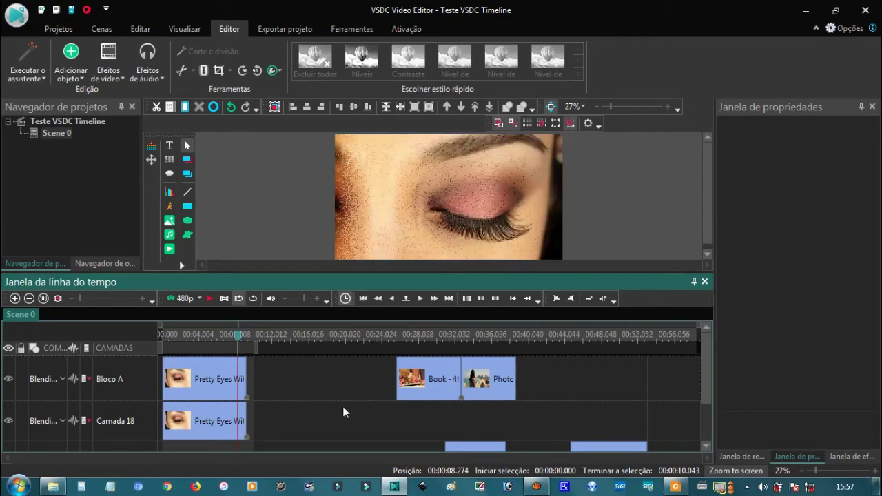
Extend the Bloco A Pretty Eyes clip to a duration of 00:00:11.745 and place the playhead at 00:00:10.443
click(221, 384)
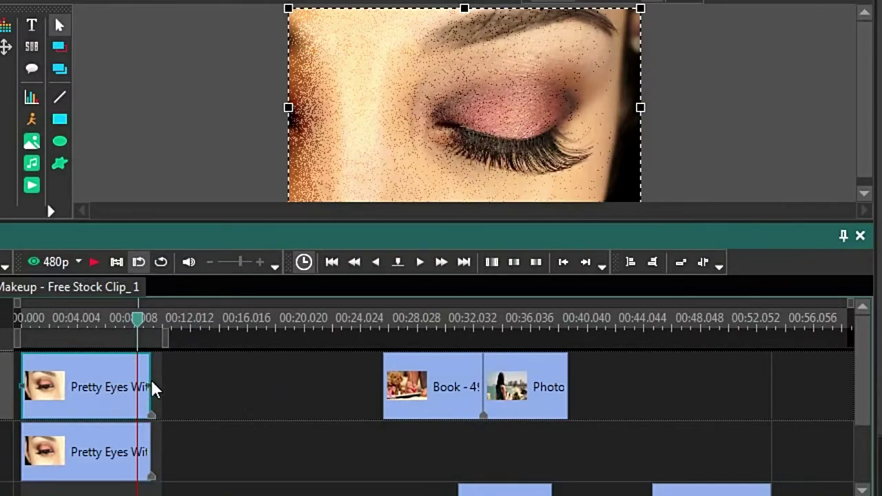
drag(151, 387, 187, 380)
drag(142, 333, 169, 329)
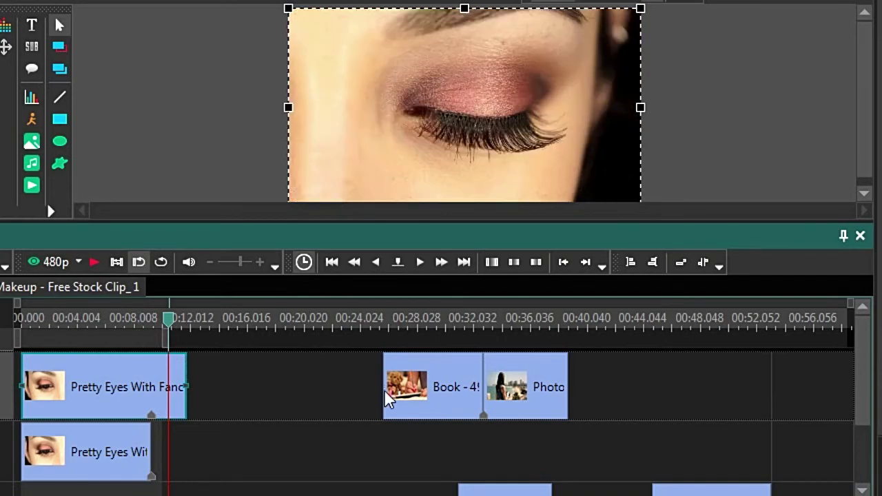
Move the Water clip from Bloco B to Camada 18, starting at the playhead beneath the extended Pretty Eyes clip's end
drag(861, 413, 875, 457)
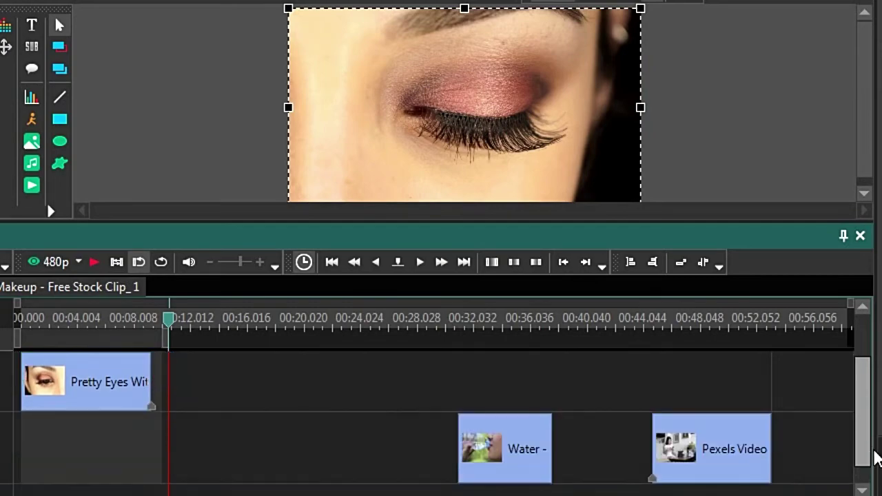
drag(411, 457, 148, 448)
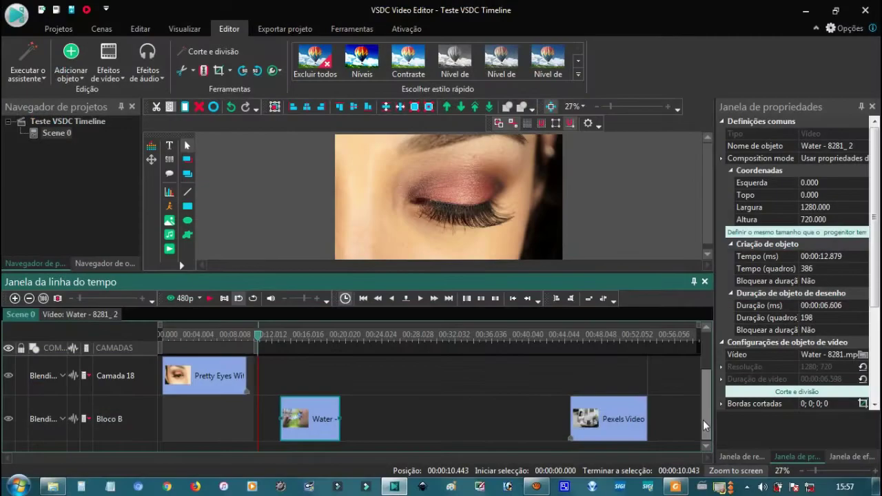
drag(702, 425, 704, 398)
drag(300, 446, 277, 423)
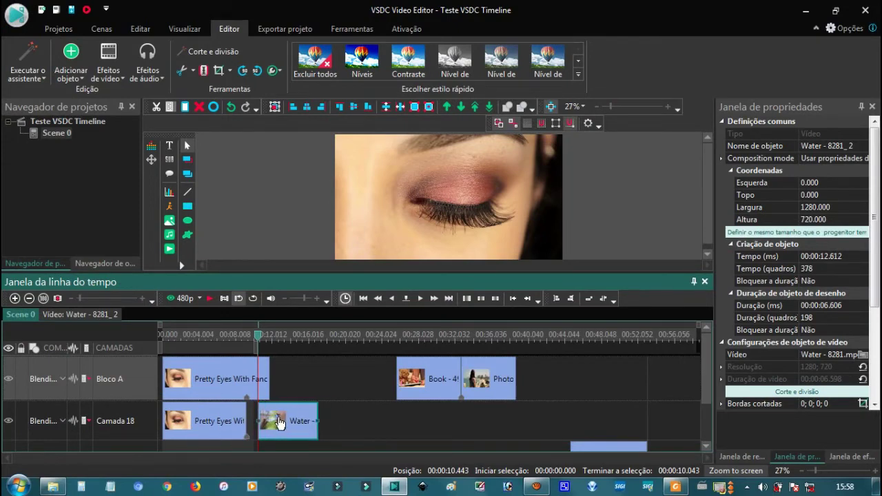
Add a Mosaico transition to the Bloco A Pretty Eyes clip, positioned to the end of the scene
click(253, 388)
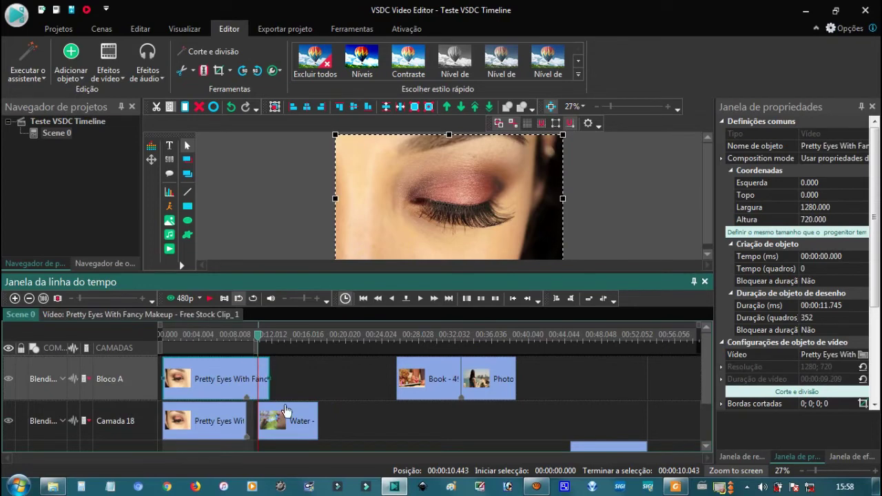
double_click(260, 391)
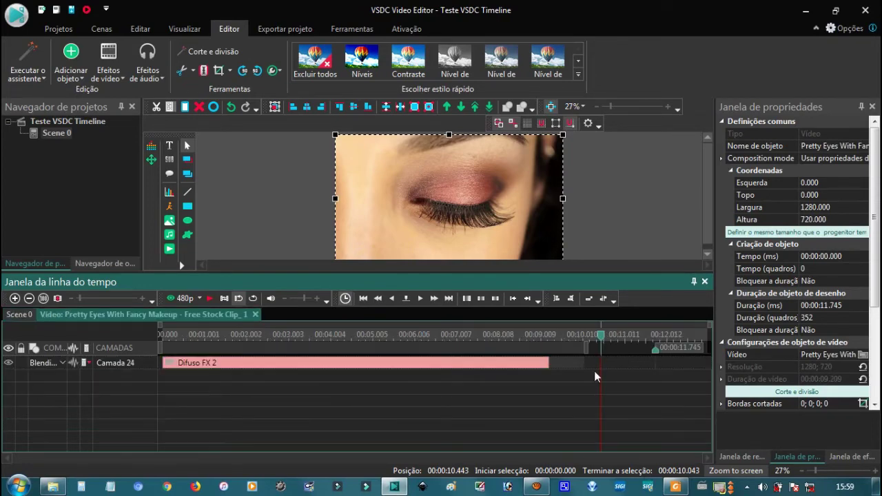
click(109, 75)
mouse_move(222, 212)
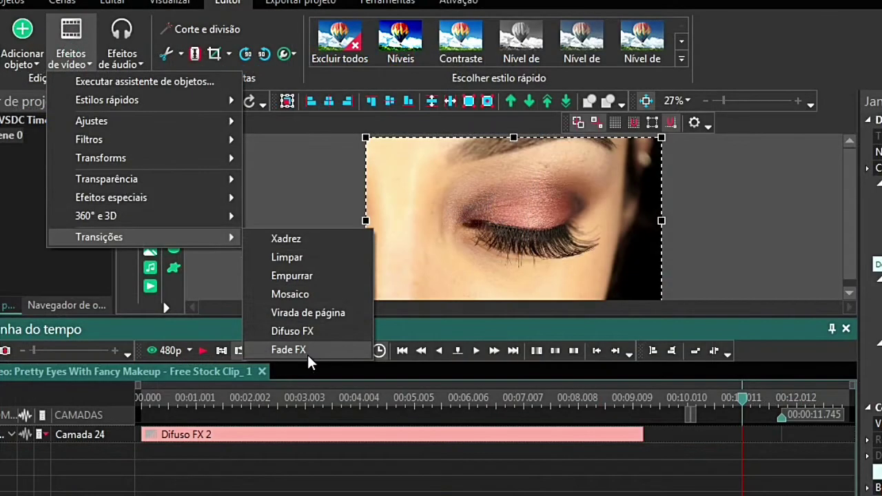
click(301, 295)
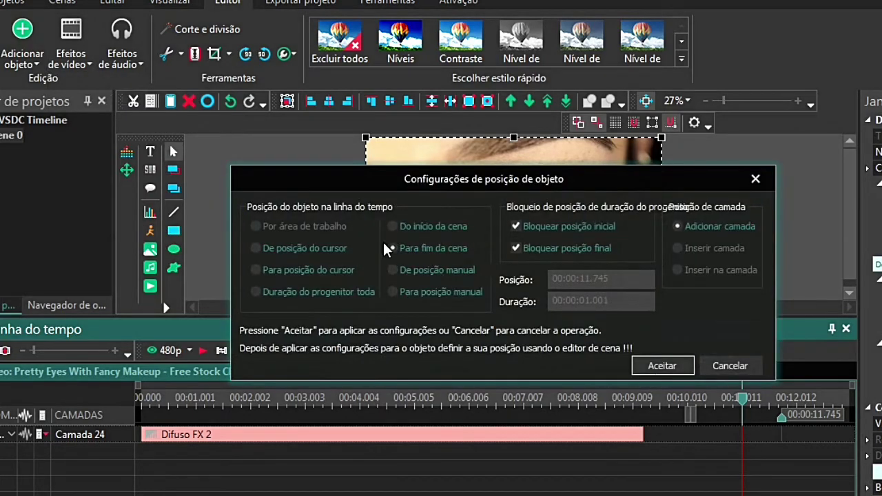
click(663, 366)
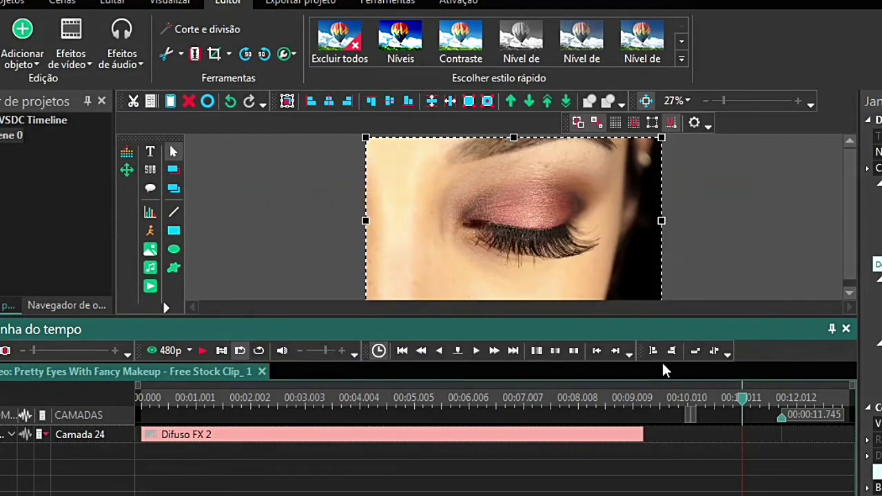
double_click(758, 435)
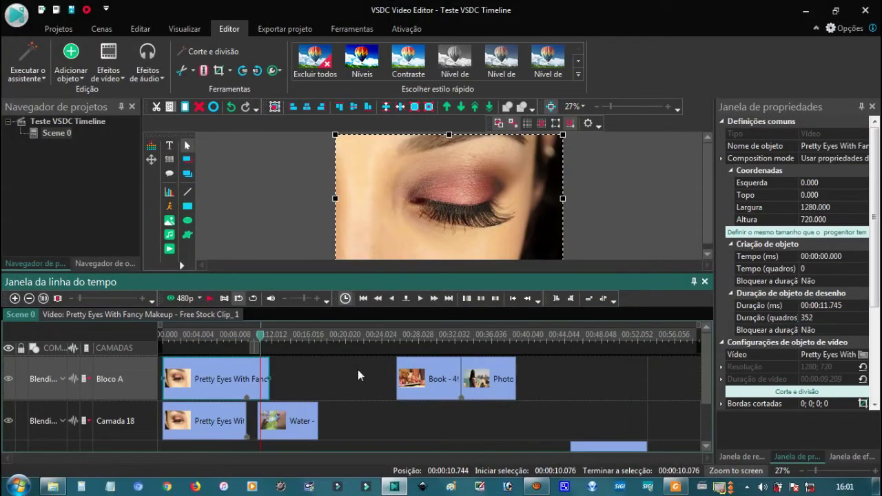
Play Scene 0 from 00:00:10.744 to preview the transition from the Pretty Eyes clip into the Water clip
key(space)
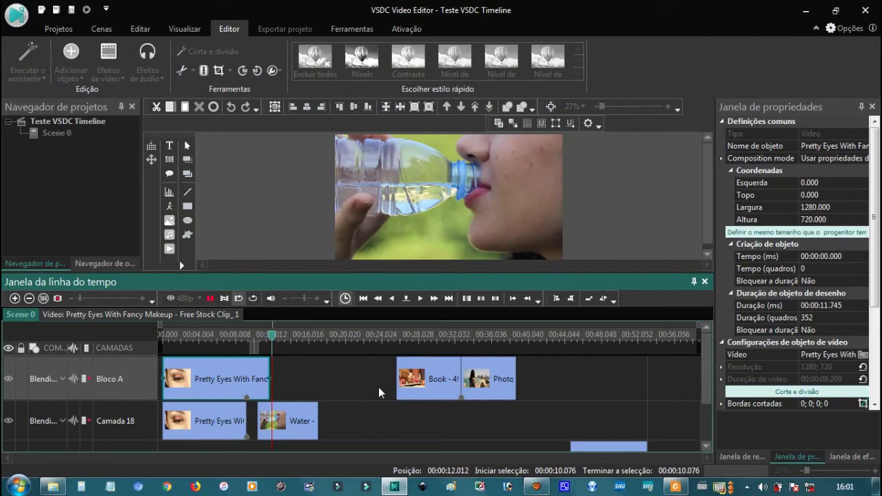
key(space)
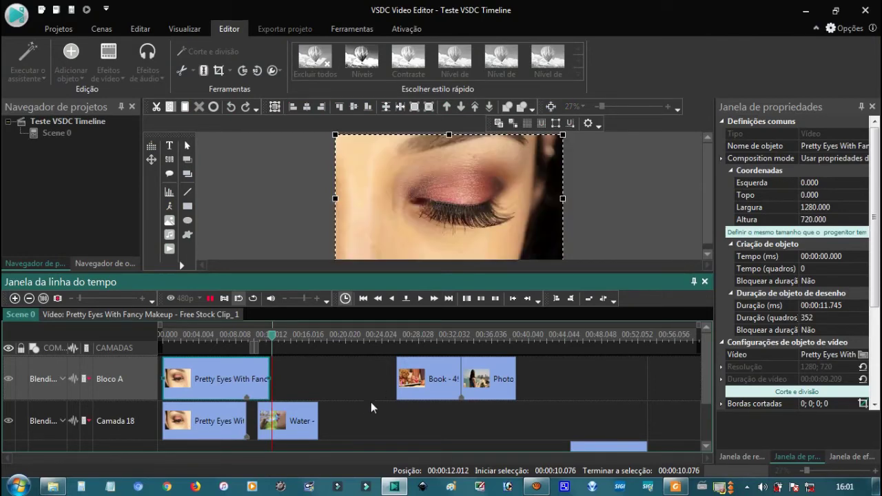
key(space)
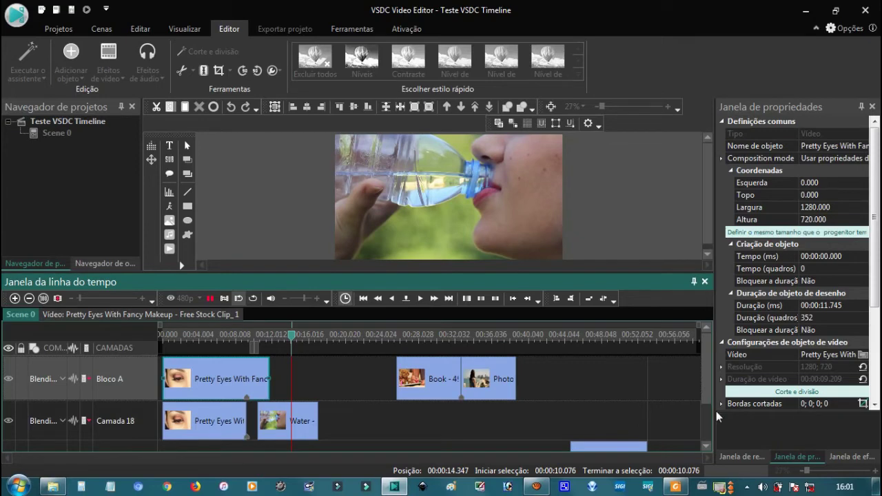
key(space)
scroll(713, 407, down, 1)
scroll(709, 400, up, 1)
scroll(708, 399, down, 1)
scroll(709, 399, up, 1)
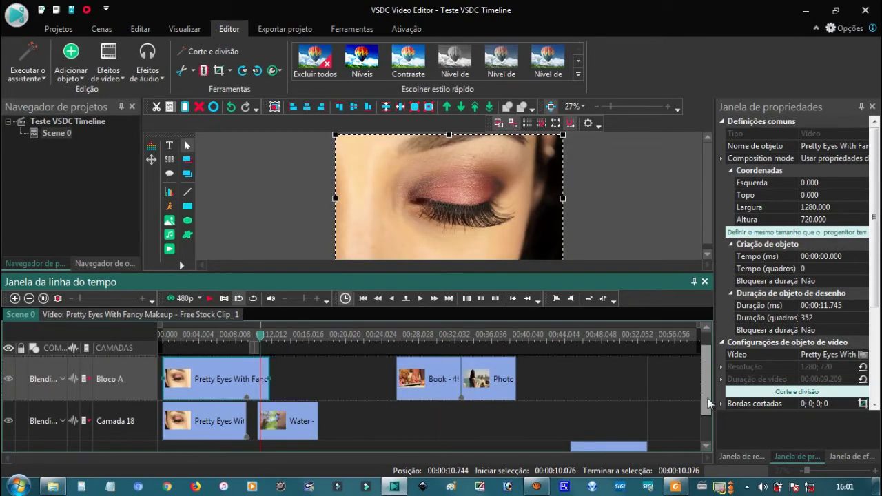
Move the Photographer clip earlier in Bloco A to overlap the Water clip's end and add a Virada de página transition from the scene start
drag(487, 388, 329, 400)
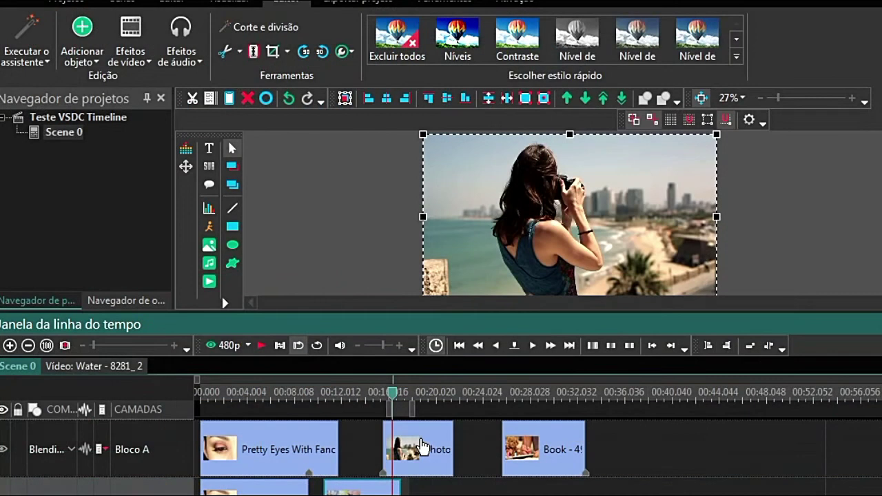
click(422, 448)
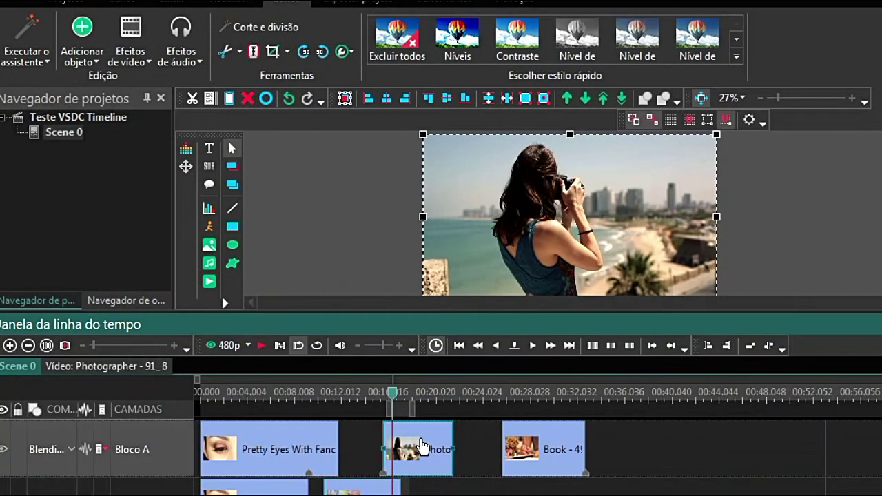
double_click(422, 448)
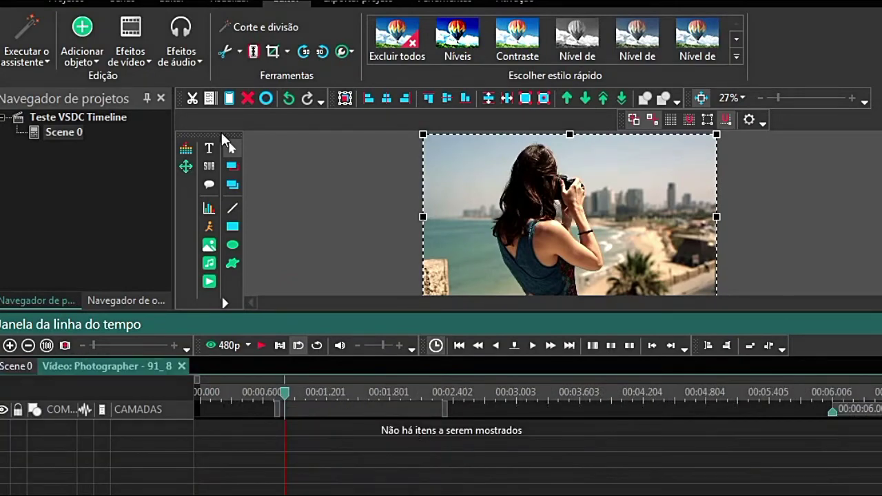
click(130, 54)
mouse_move(235, 225)
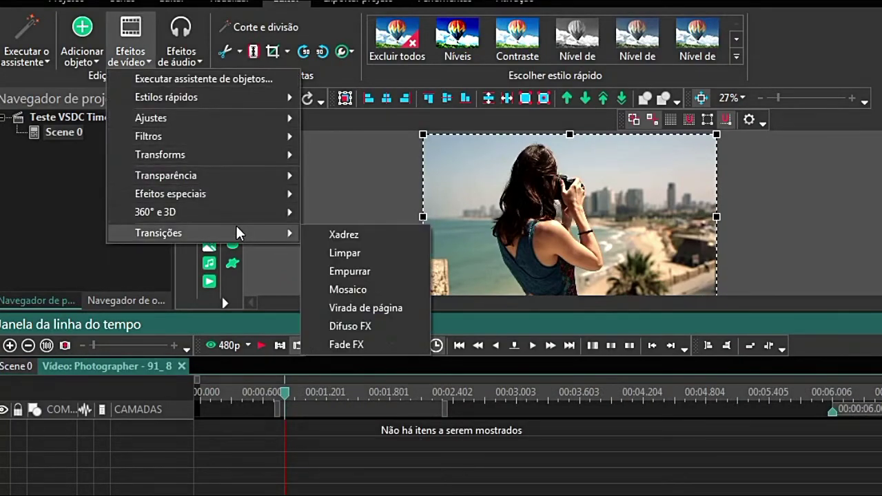
click(389, 309)
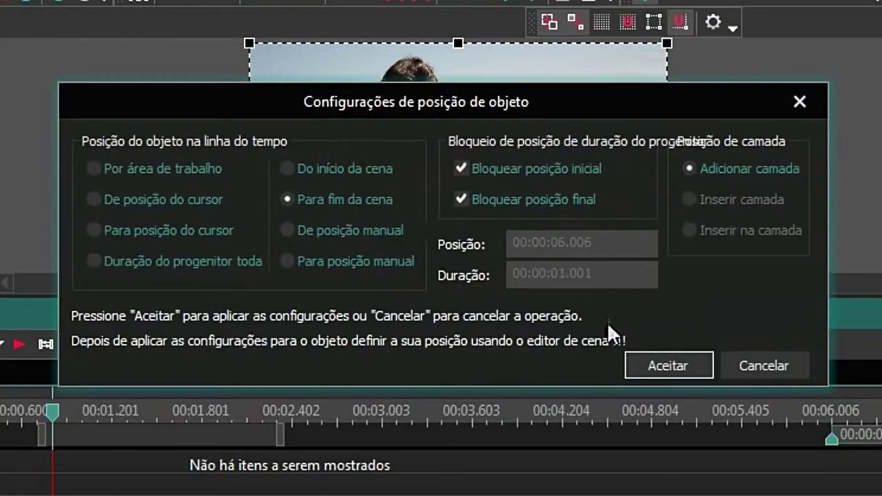
click(315, 170)
click(686, 367)
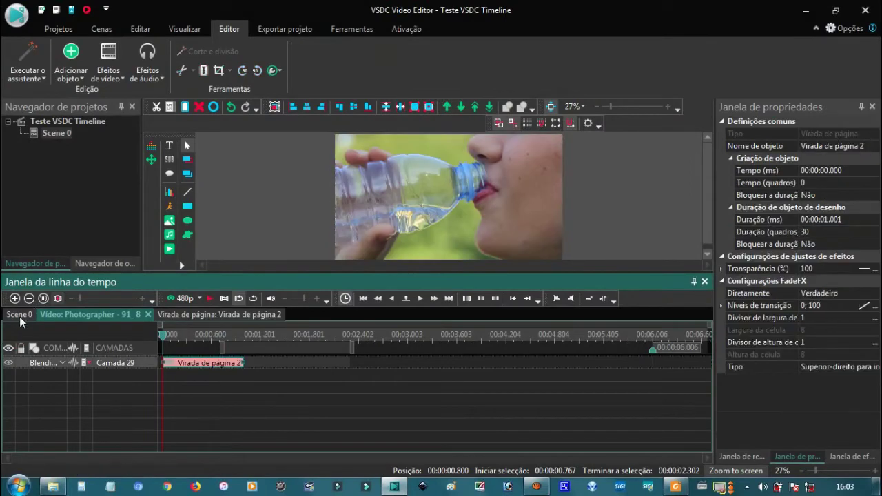
Return to Scene 0 and play it to preview the page-turn transition from the Water clip into the Photographer clip
click(20, 318)
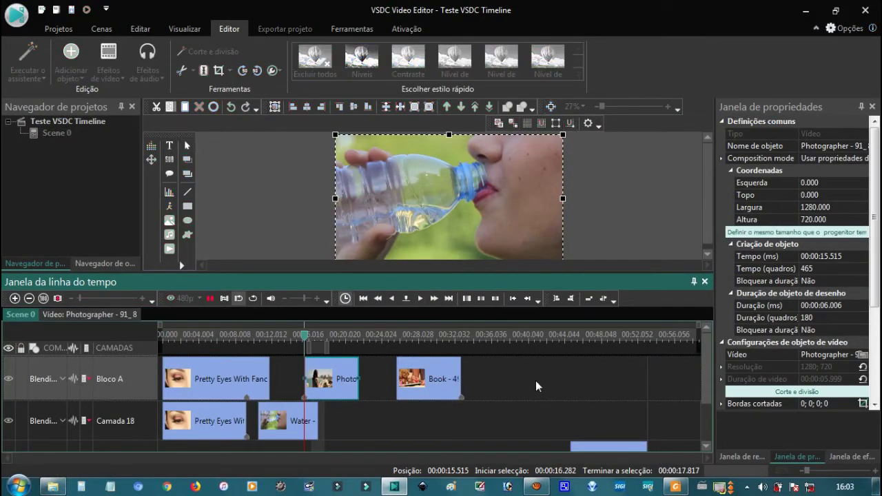
key(space)
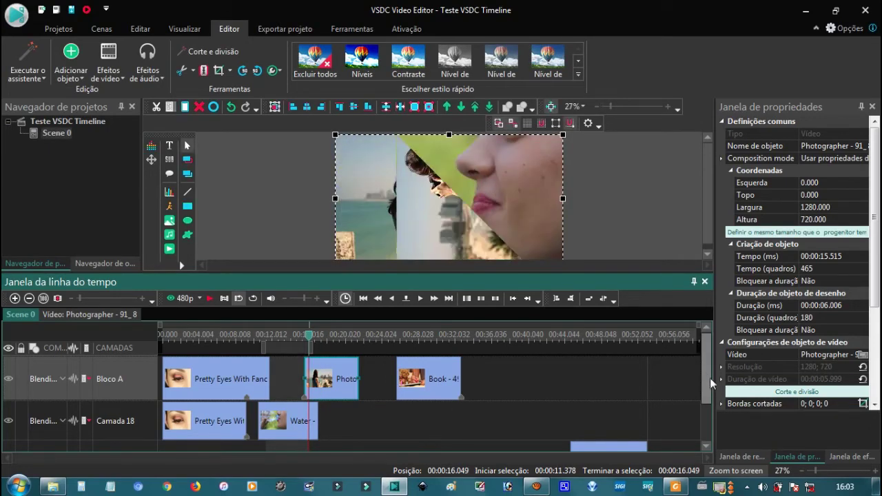
Move the Book clip later in Bloco A and the Pexels clip from Bloco B to Camada 18, overlapping the Photographer clip's end
mouse_move(708, 402)
mouse_down()
mouse_move(710, 423)
mouse_move(719, 400)
mouse_up()
drag(429, 387, 525, 387)
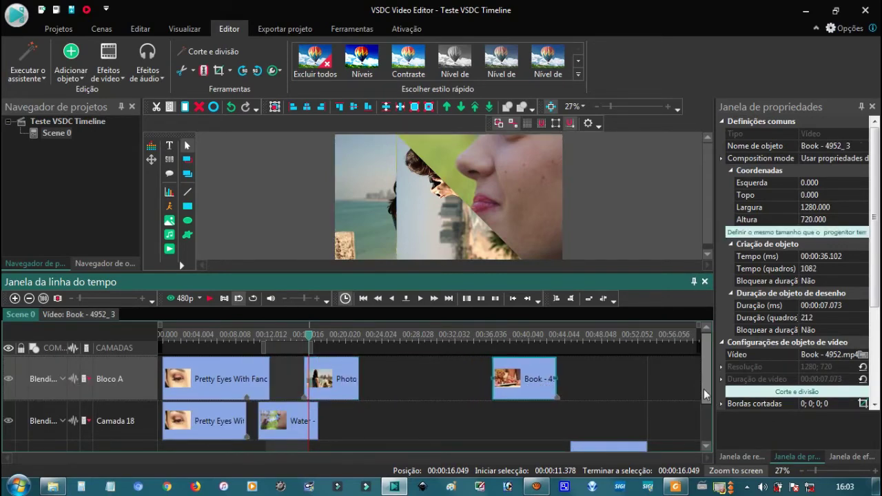
drag(705, 394, 706, 415)
drag(603, 425, 384, 425)
scroll(358, 423, up, 1)
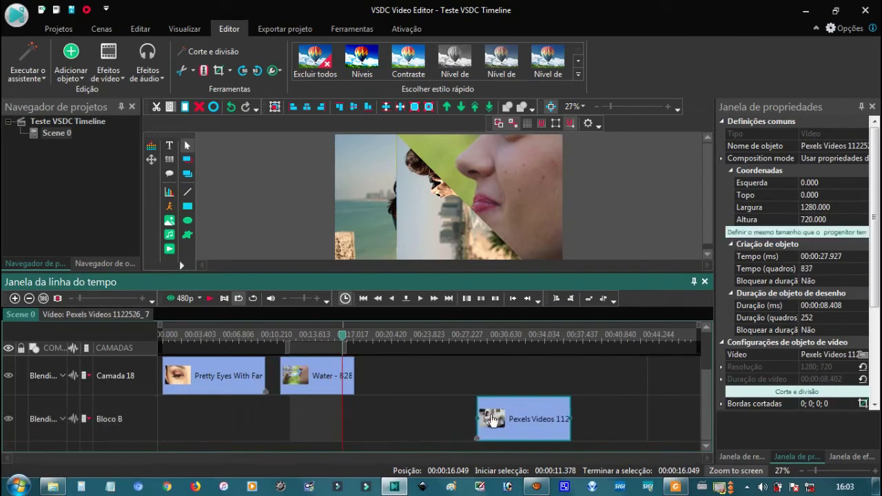
drag(470, 417, 451, 407)
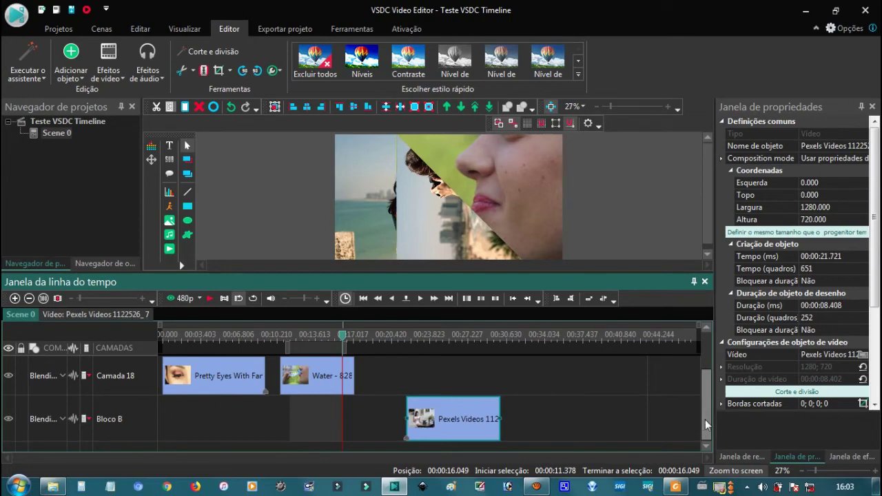
scroll(706, 413, up, 1)
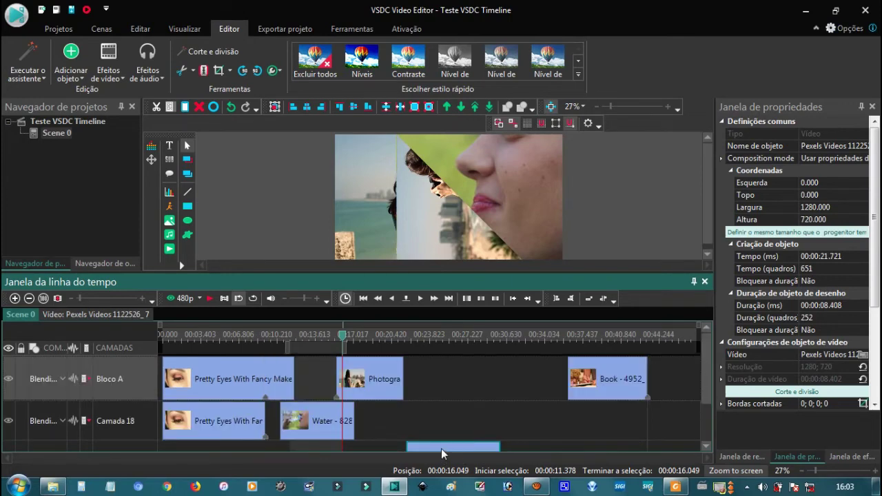
drag(441, 448, 429, 429)
Add a Xadrez transition to the Photographer clip, positioned to the end of the scene
double_click(393, 393)
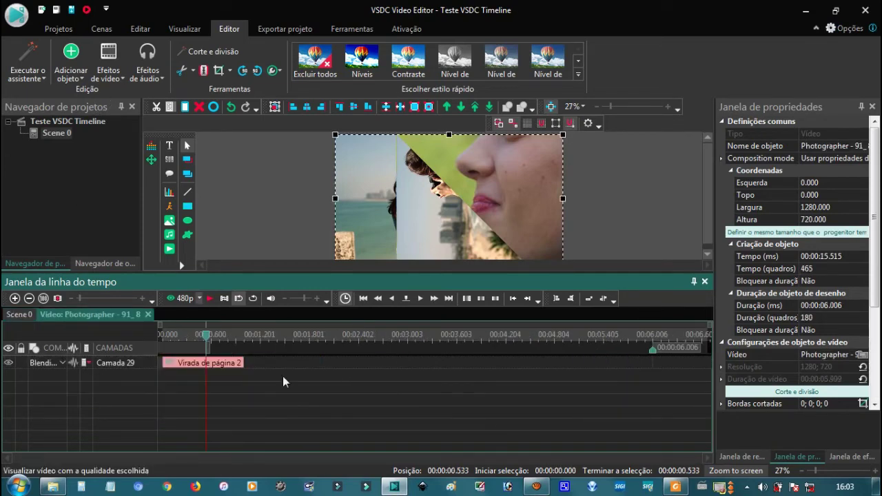
click(117, 80)
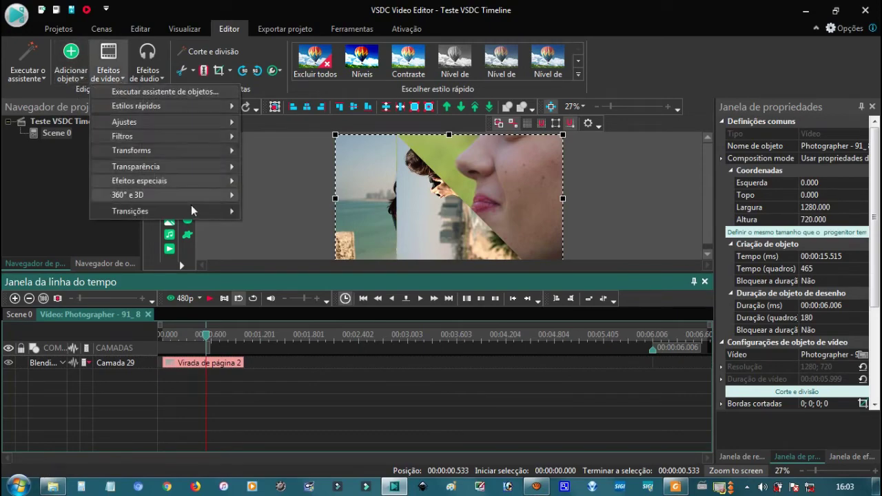
mouse_move(191, 211)
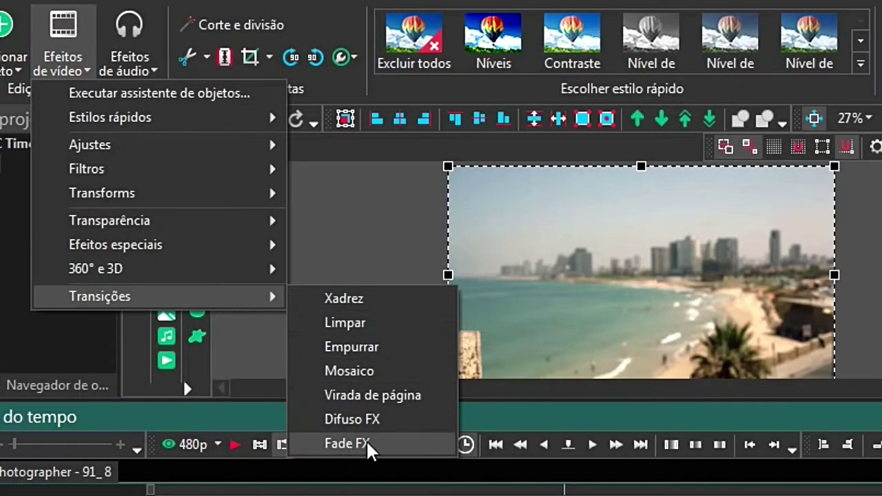
click(370, 312)
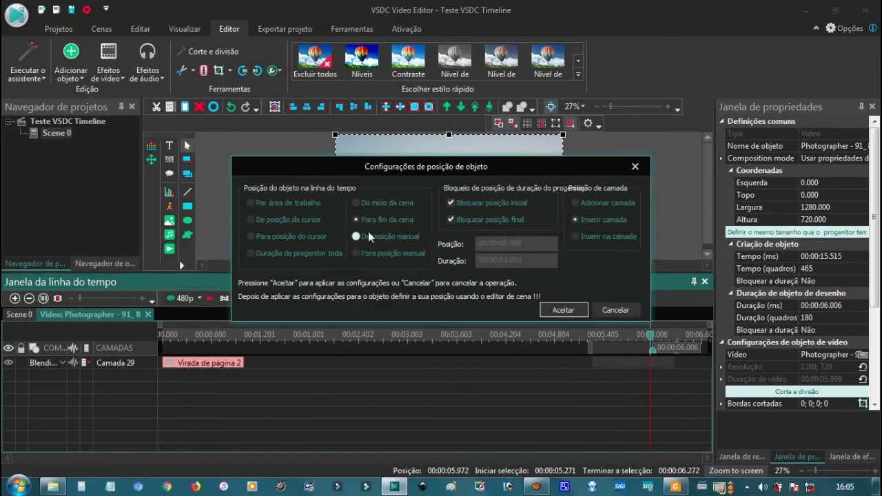
click(558, 309)
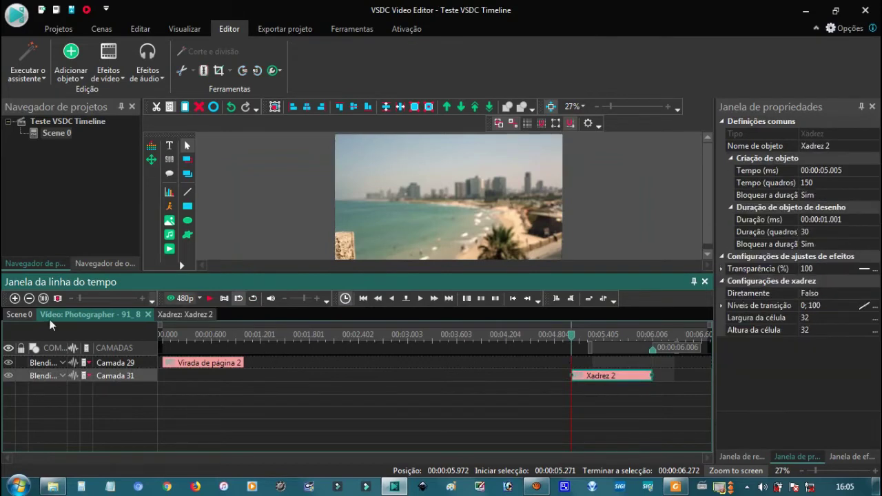
Play Scene 0 from 00:00:16.783 to preview the transition from the Photographer clip into the Pexels clip
click(24, 317)
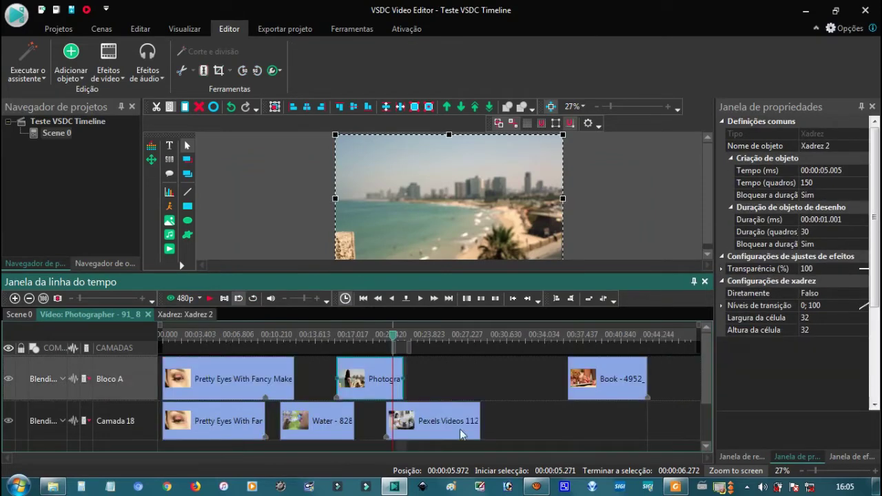
drag(396, 344, 403, 344)
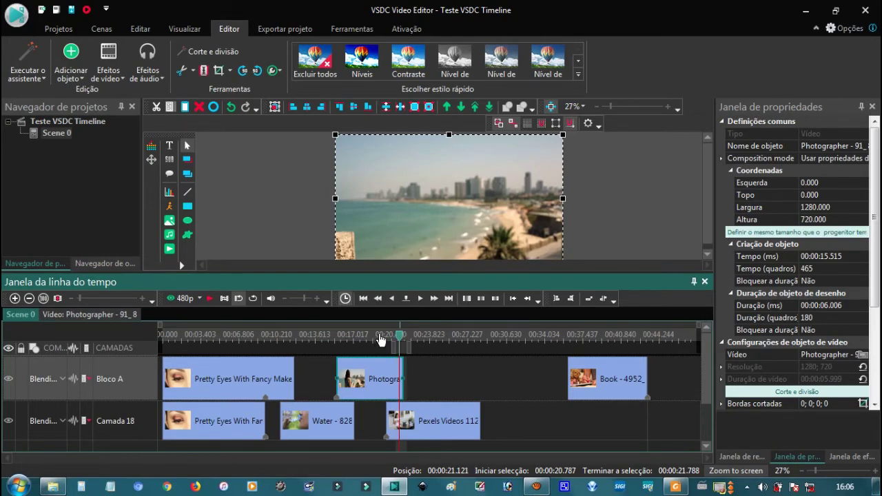
click(351, 338)
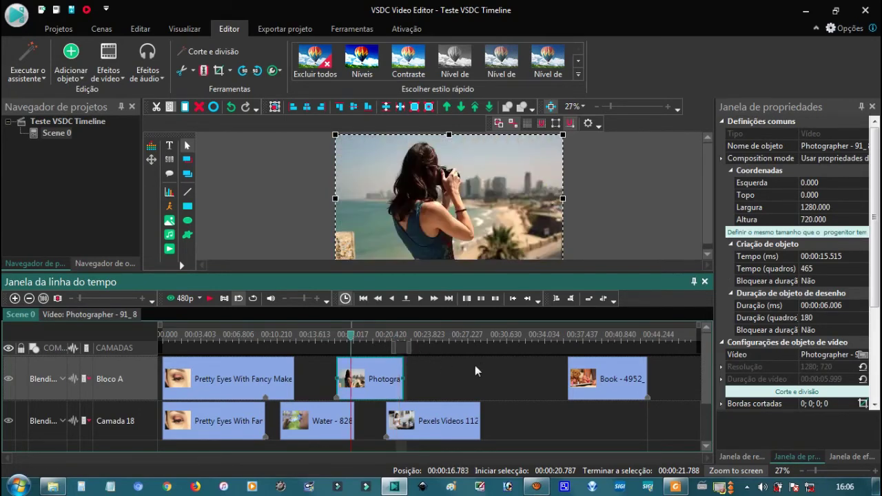
key(space)
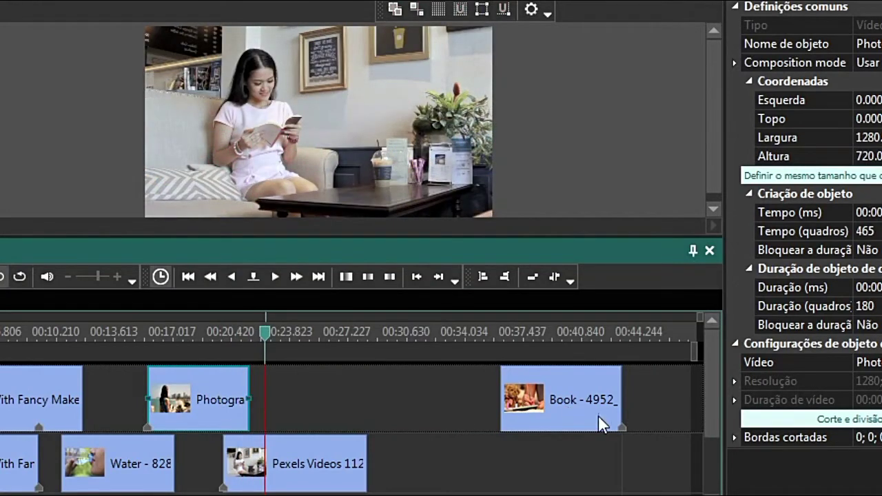
Move the Book clip earlier in Bloco A to start at 00:00:26.059, overlapping the end of the Pexels clip
click(549, 404)
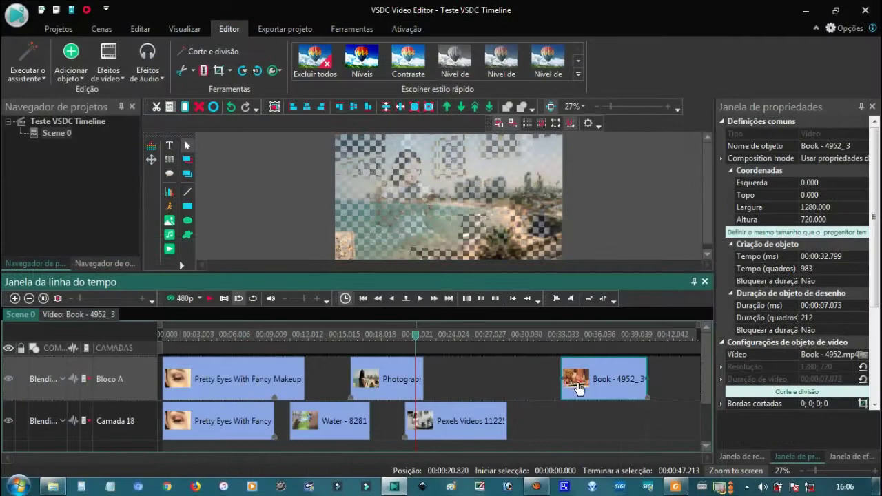
drag(591, 389, 514, 388)
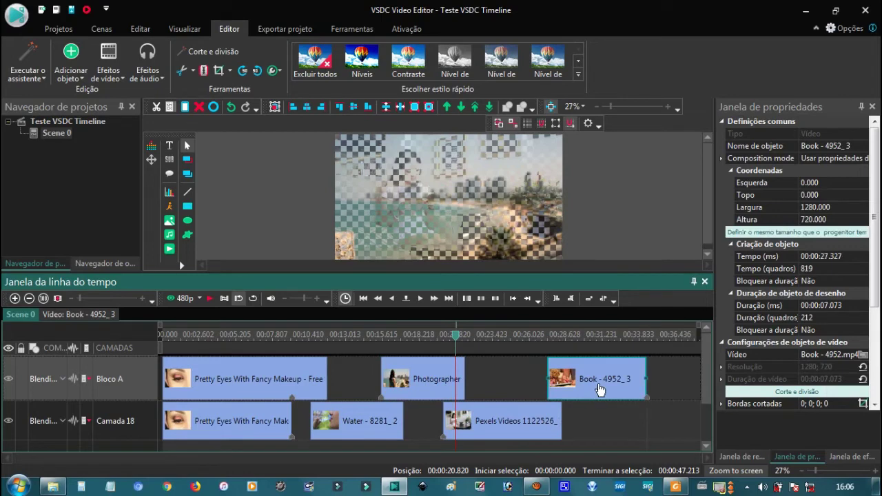
drag(597, 390, 578, 389)
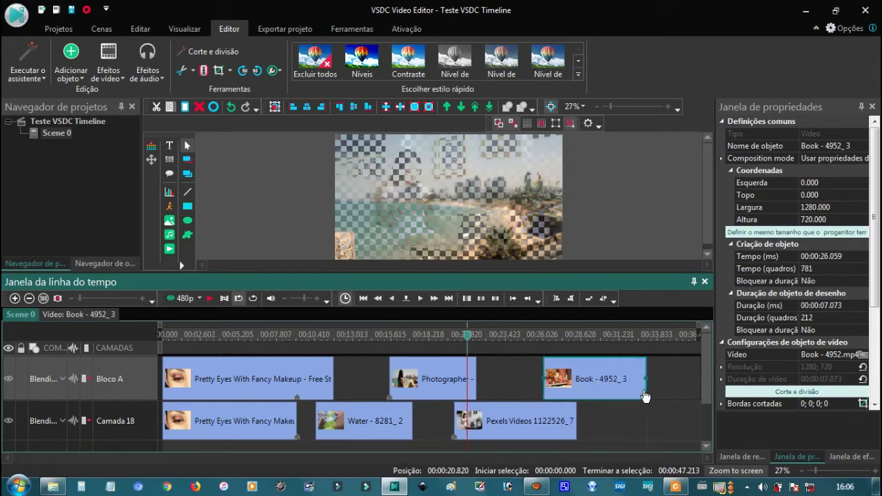
Add a Fade FX transition to the Book clip, positioned from the scene start, and preview it in Scene 0
mouse_move(620, 382)
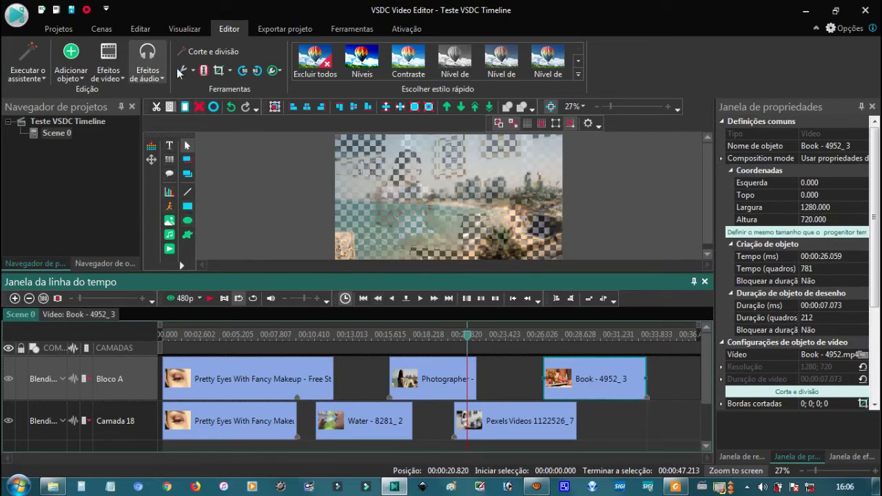
click(118, 73)
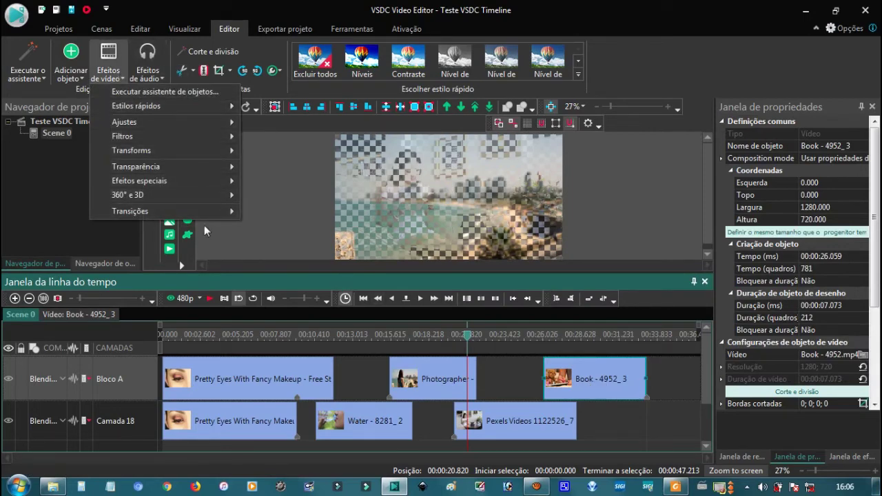
mouse_move(212, 212)
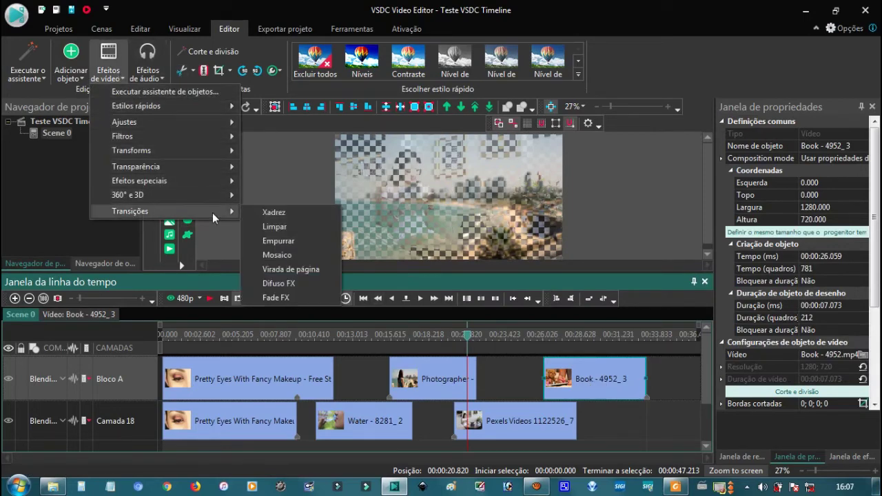
click(294, 297)
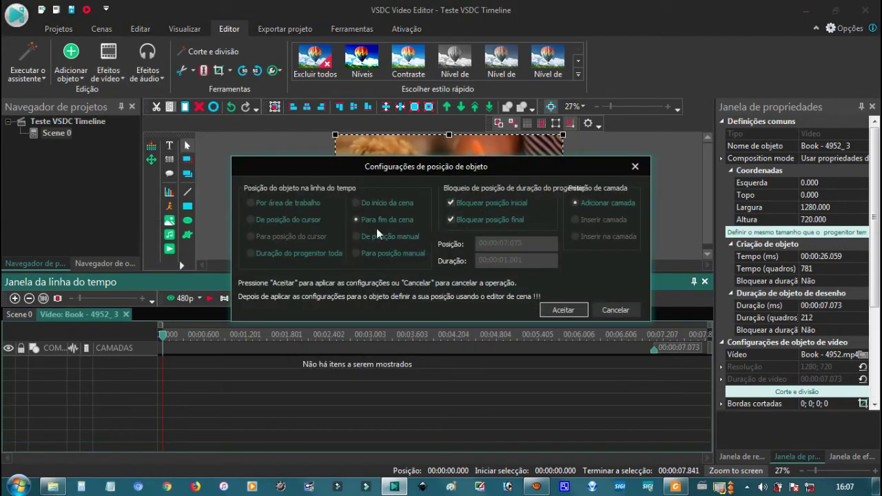
click(377, 205)
click(562, 309)
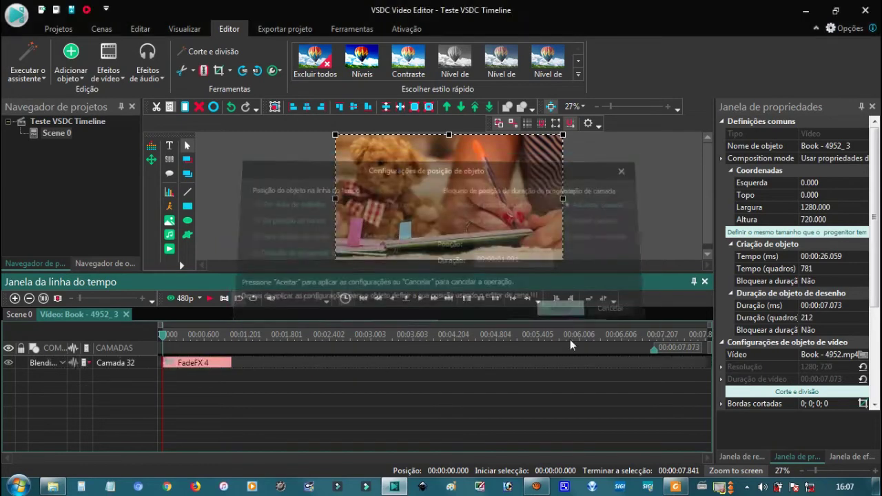
key(space)
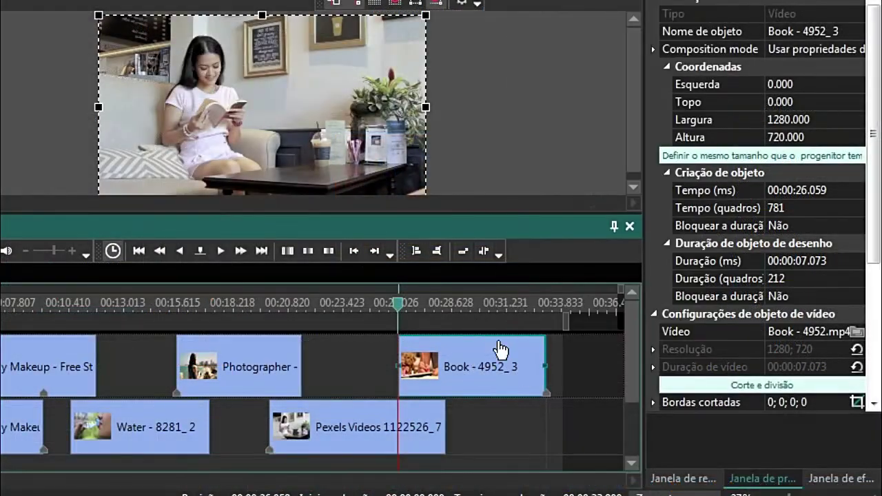
Add a Fade out transparency effect to the Book clip, positioned to the end of the scene
right_click(522, 369)
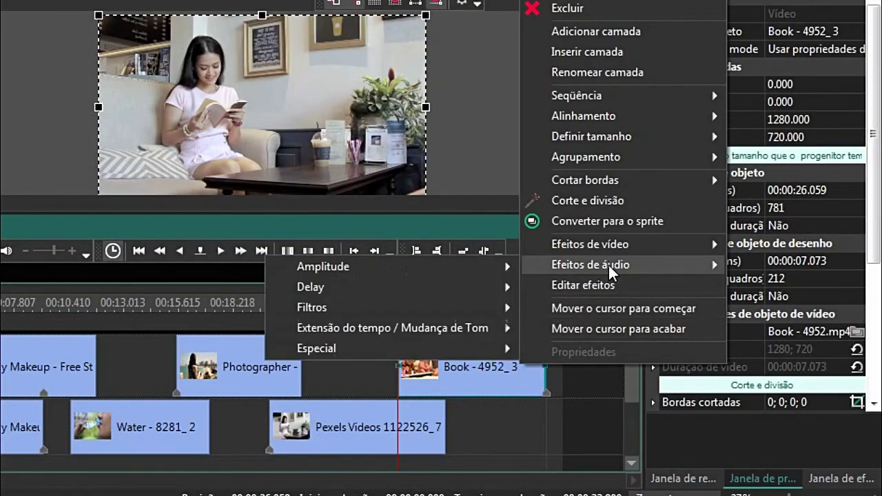
mouse_move(623, 245)
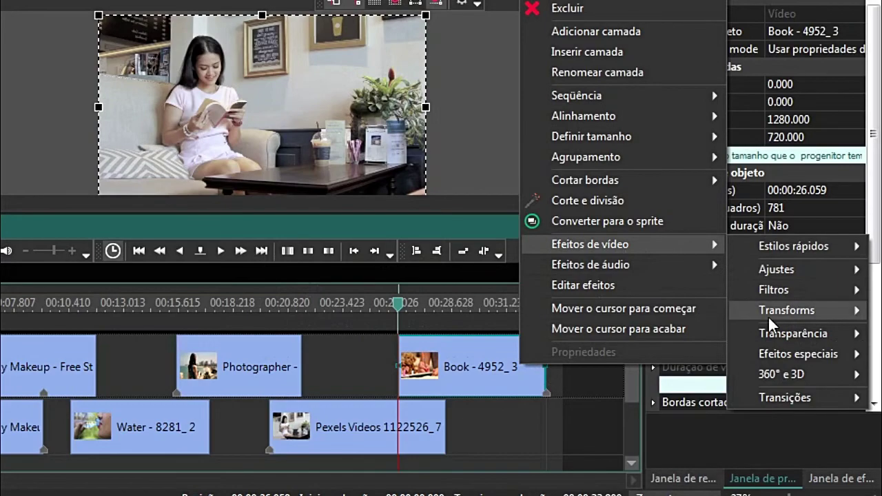
mouse_move(826, 333)
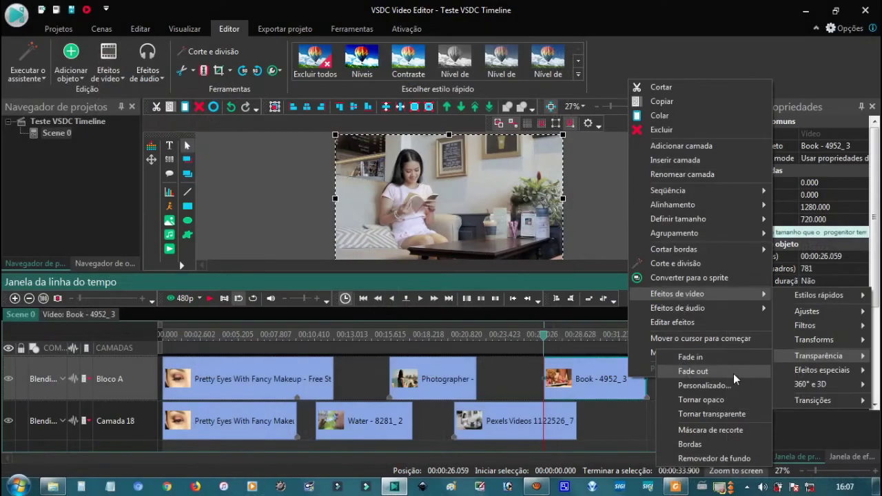
click(682, 358)
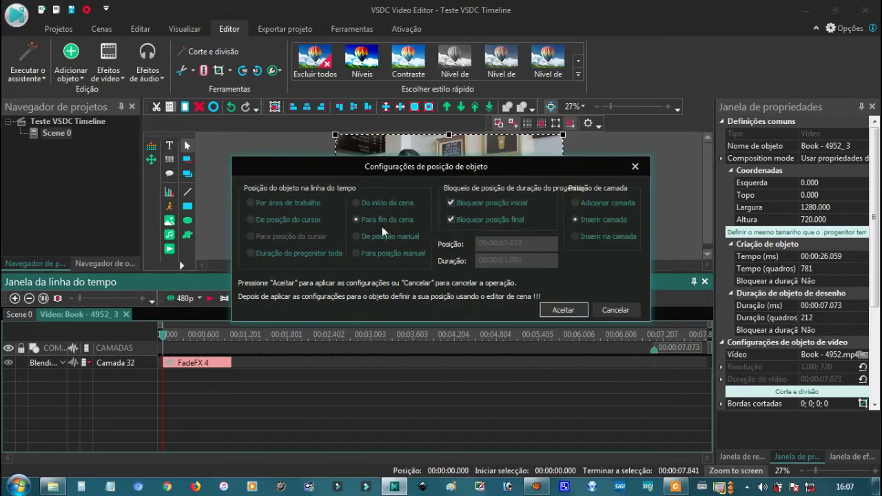
click(563, 310)
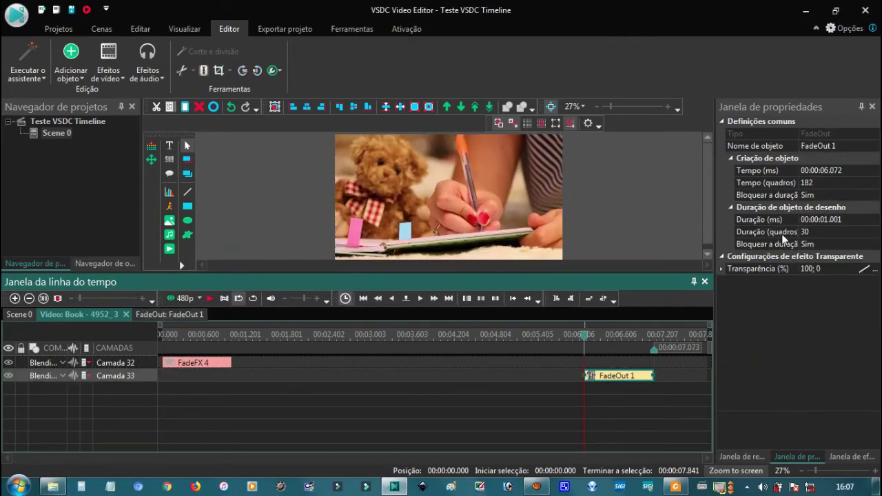
Set the Book clip's fade-out duration to 60 frames and shift the effect earlier so it finishes at the clip's end
click(806, 233)
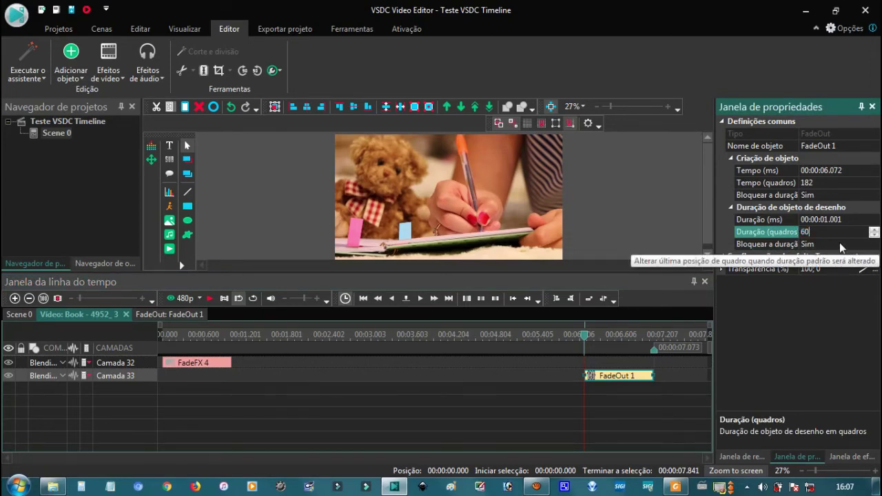
key(Return)
click(643, 398)
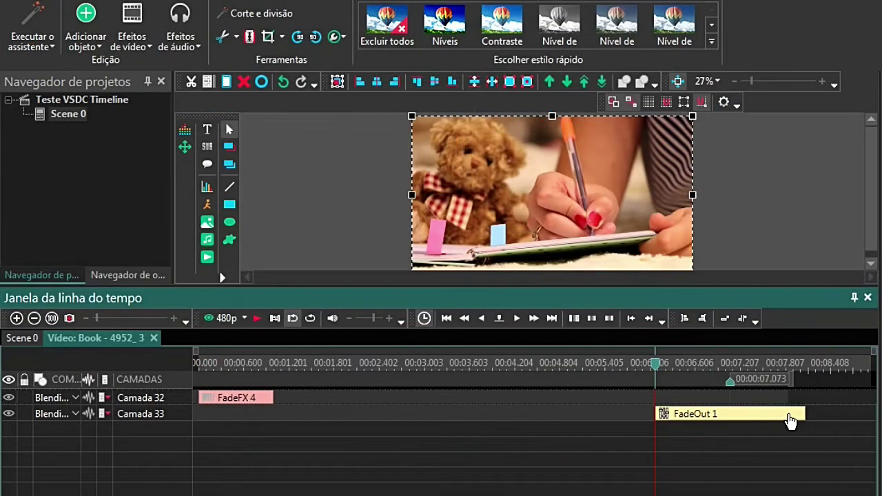
drag(793, 413, 713, 411)
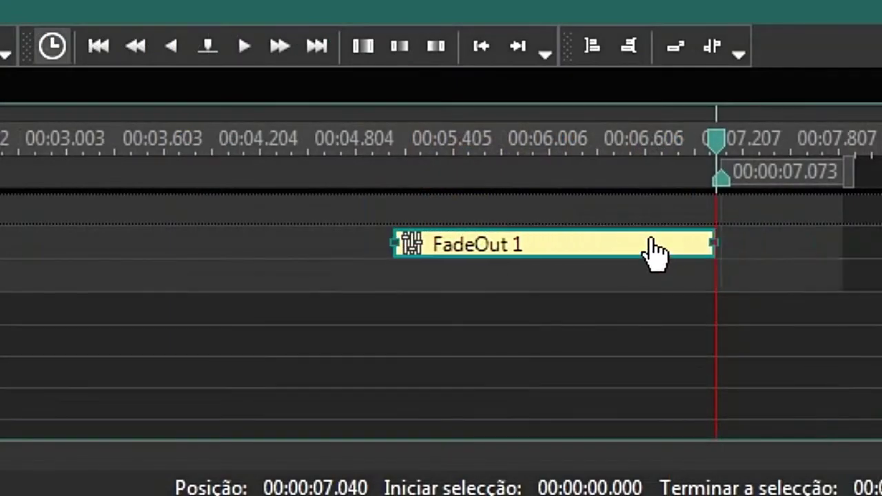
mouse_move(651, 241)
mouse_down()
mouse_move(624, 239)
mouse_move(639, 235)
mouse_up()
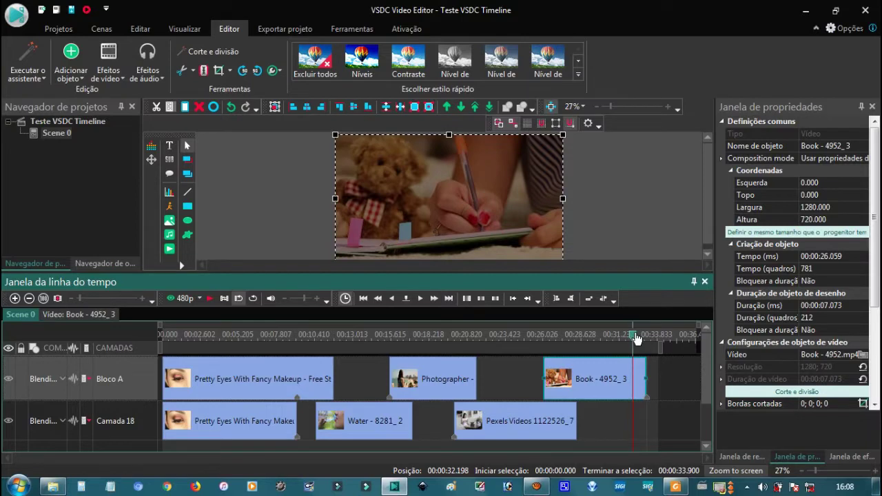
Scrub through the fade-out at the Book clip's end and play Scene 0 from the beginning
drag(633, 338, 646, 346)
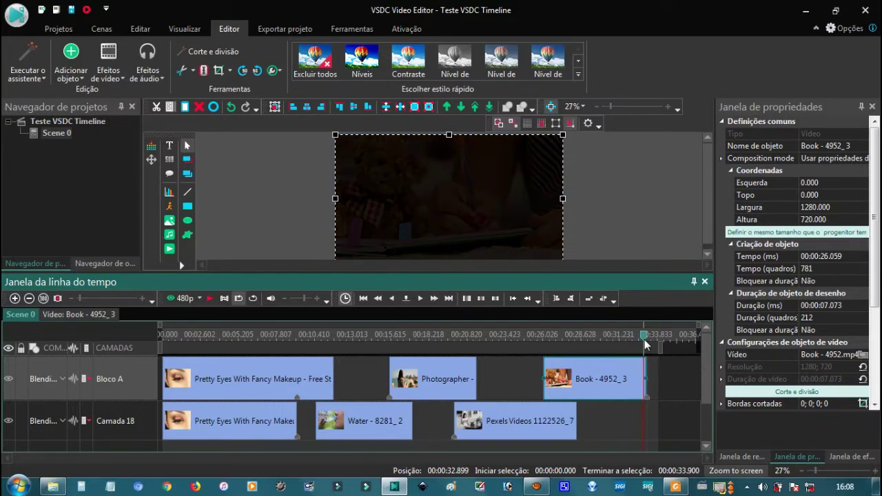
key(space)
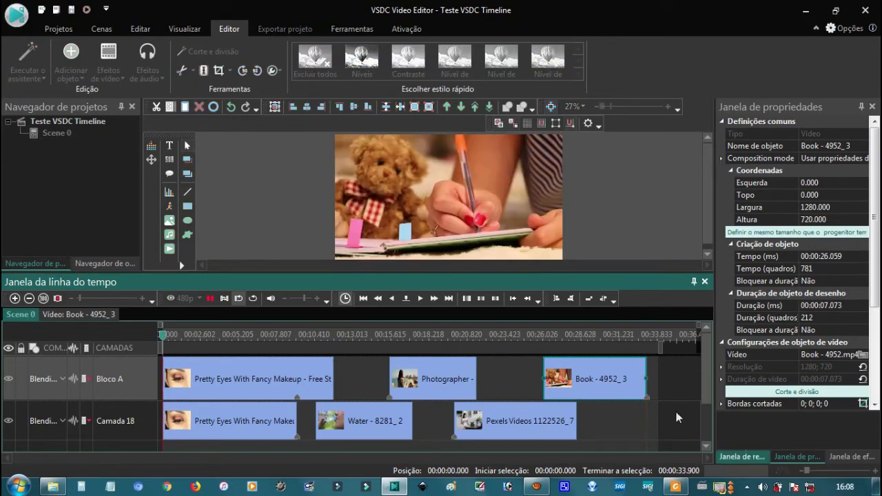
Play Scene 0 from 00:00:29.295 to check the Book clip's fade-out
key(space)
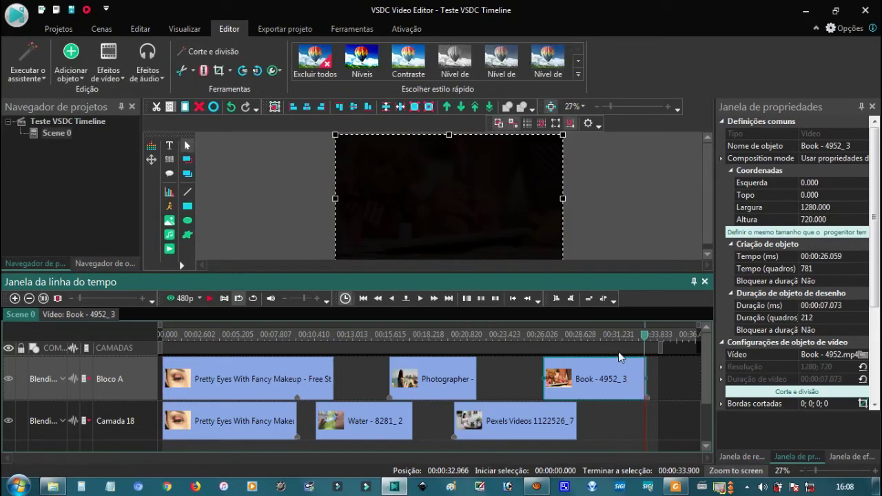
click(589, 336)
key(space)
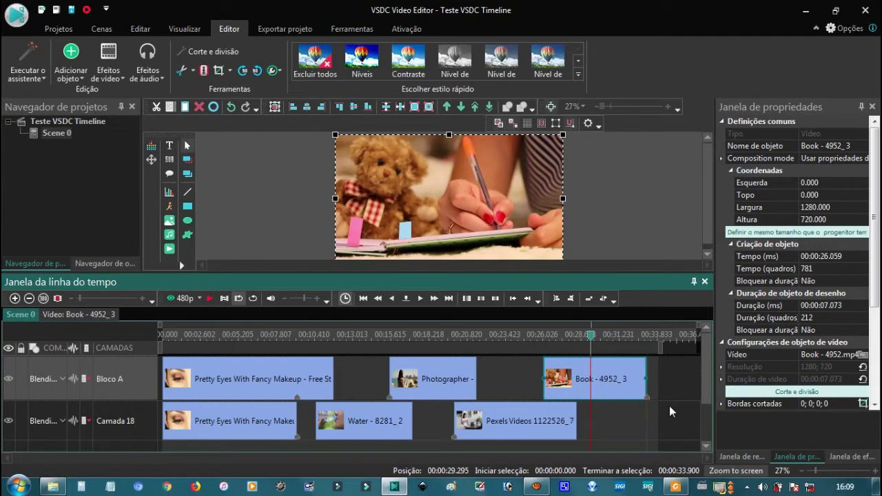
Deselect the Book clip and enlarge the timeline window upward to show more layers
click(674, 409)
drag(705, 404, 713, 376)
drag(646, 274, 652, 246)
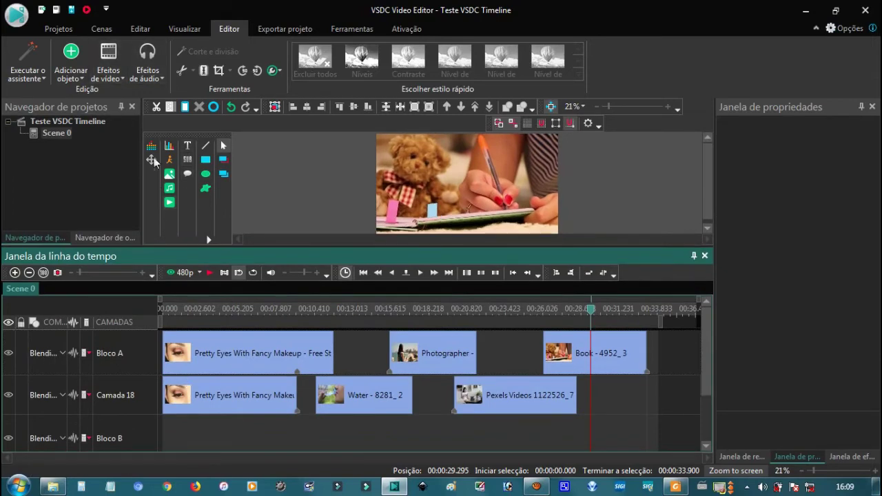
Add the Kalimba audio file from the Amostra de Música folder, positioned from the scene start on an added layer
click(170, 190)
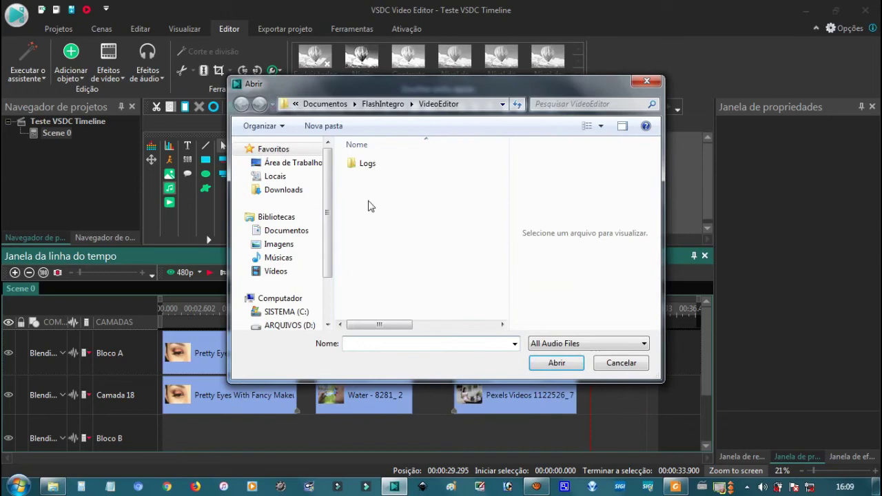
click(278, 257)
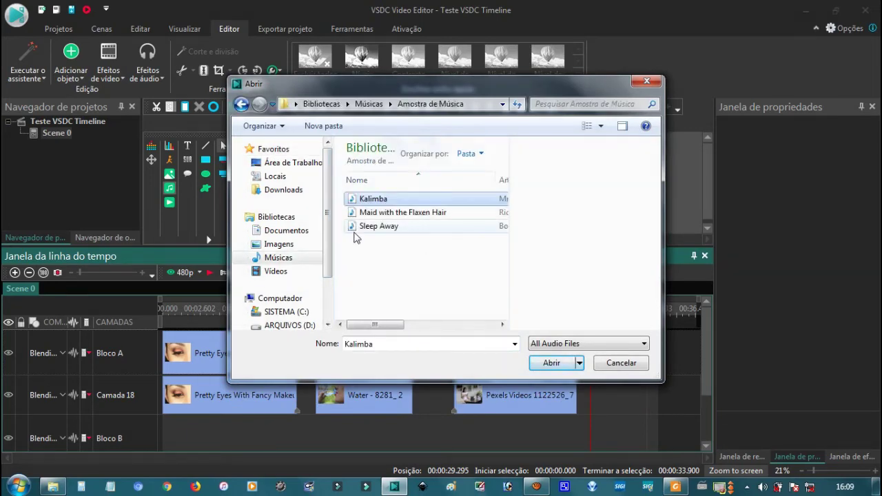
click(552, 362)
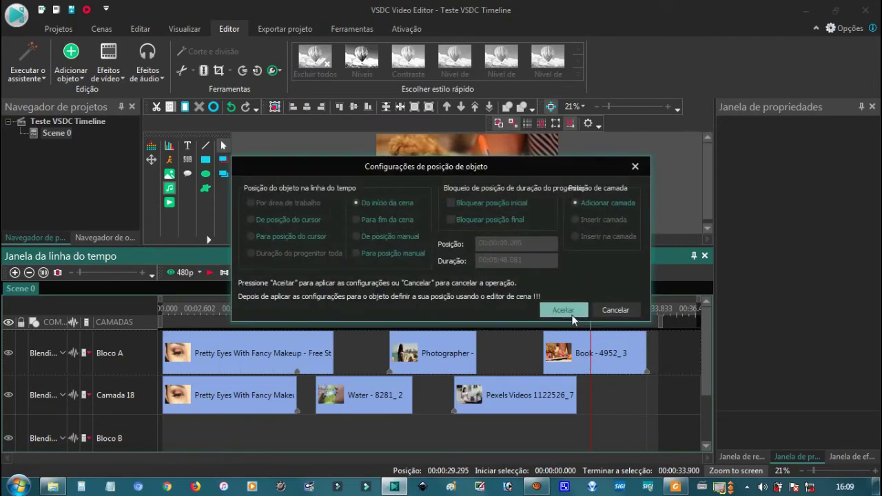
click(549, 314)
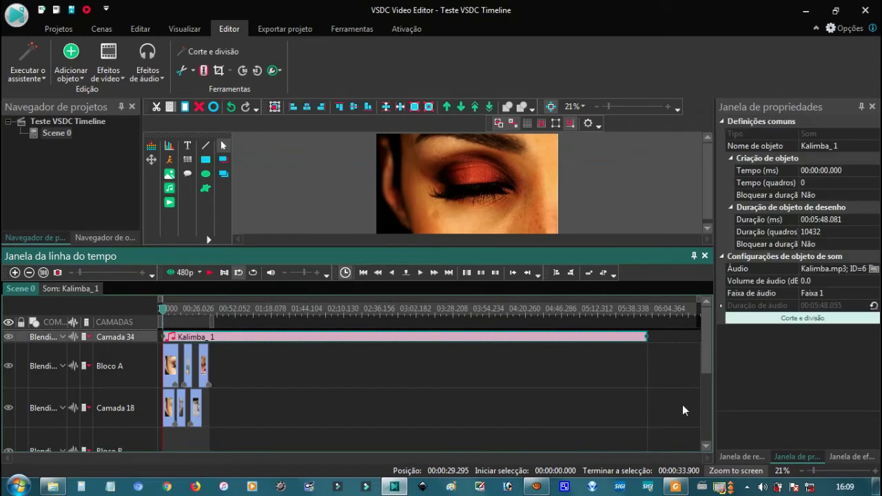
Move the Kalimba audio clip down onto the Bloco B layer beneath the video layers
scroll(707, 390, down, 1)
scroll(710, 382, up, 1)
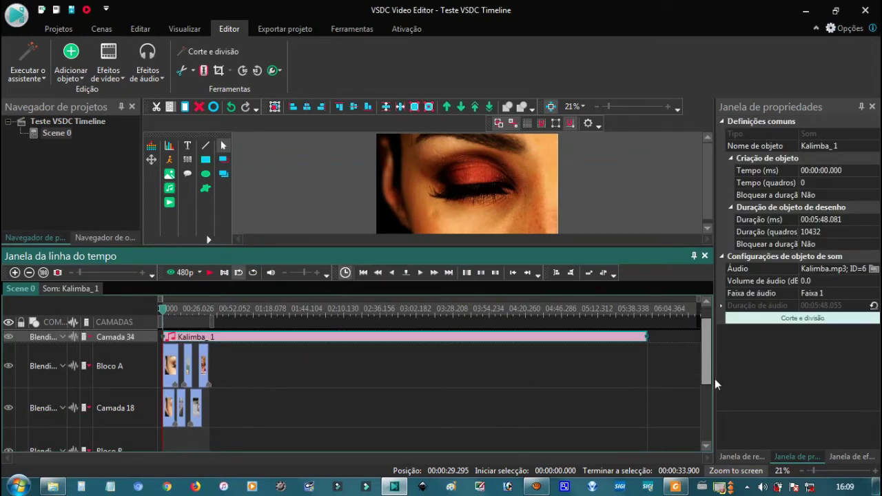
drag(231, 340, 226, 437)
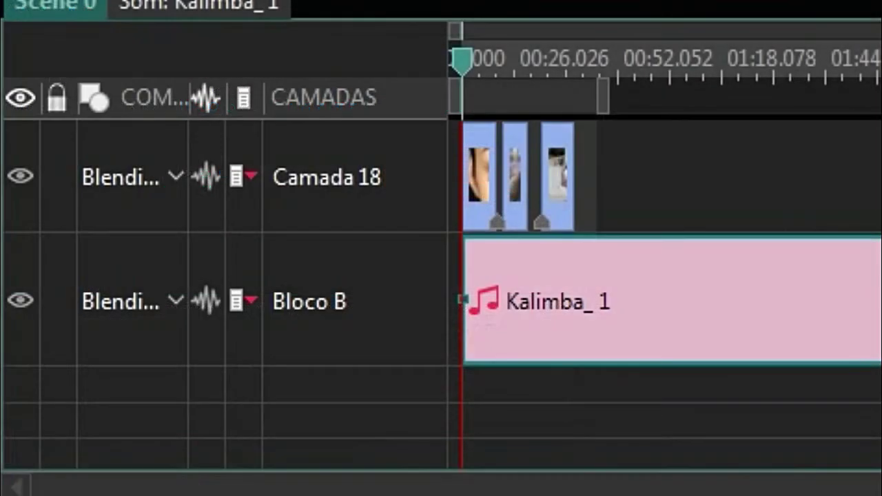
Rename the Bloco B layer that holds the Kalimba audio as Música
click(344, 307)
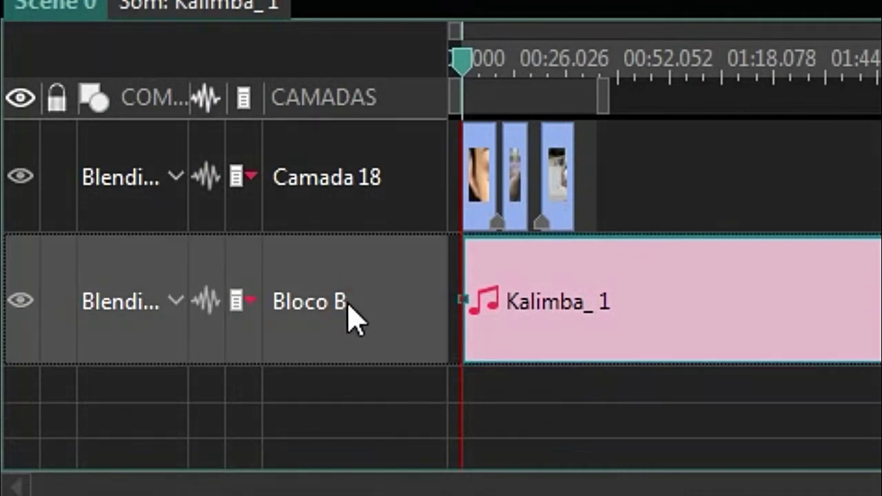
double_click(344, 306)
key(BackSpace)
key(BackSpace)
key(BackSpace)
key(BackSpace)
key(BackSpace)
key(BackSpace)
key(BackSpace)
text(Música)
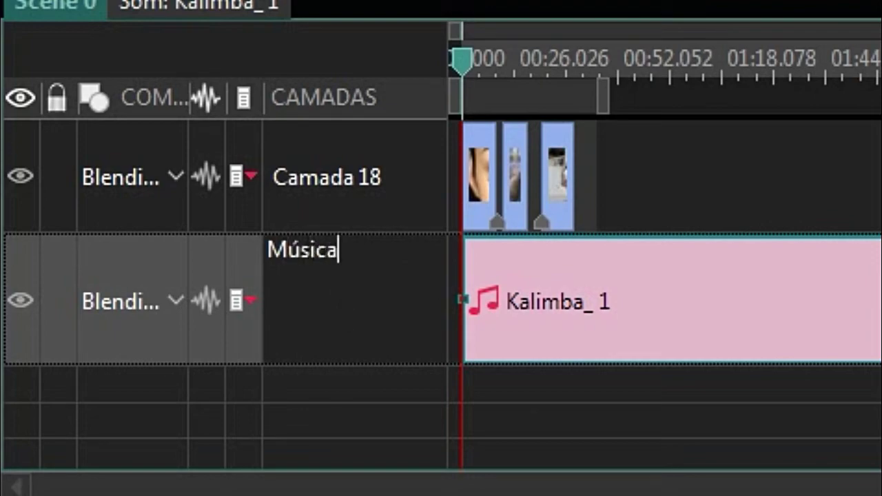
key(Return)
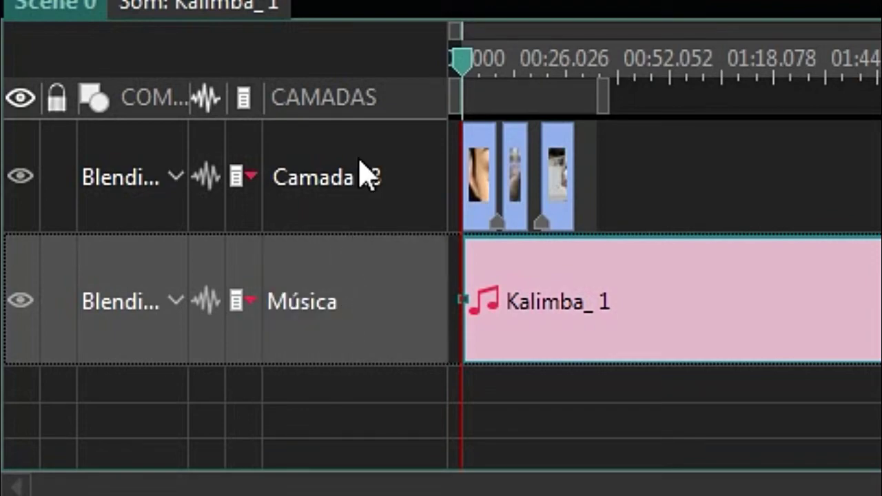
Rename the Camada 18 layer as Bloco B
double_click(379, 199)
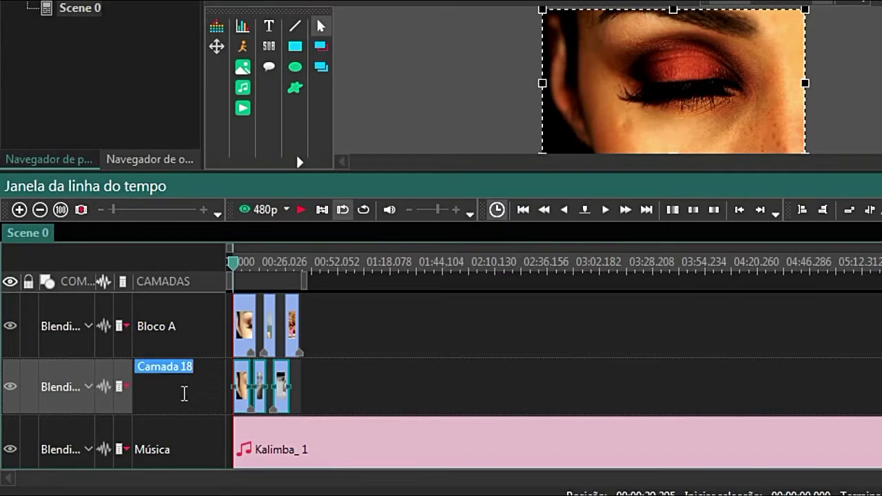
text(Bloco B)
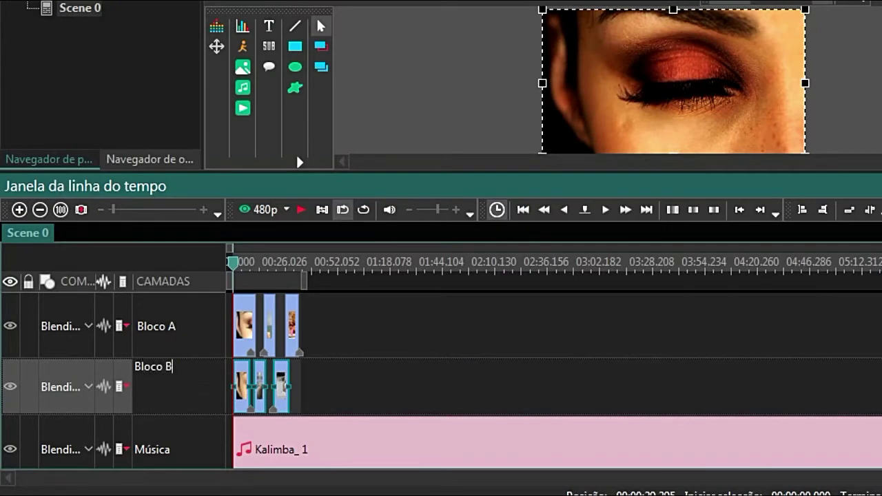
key(Return)
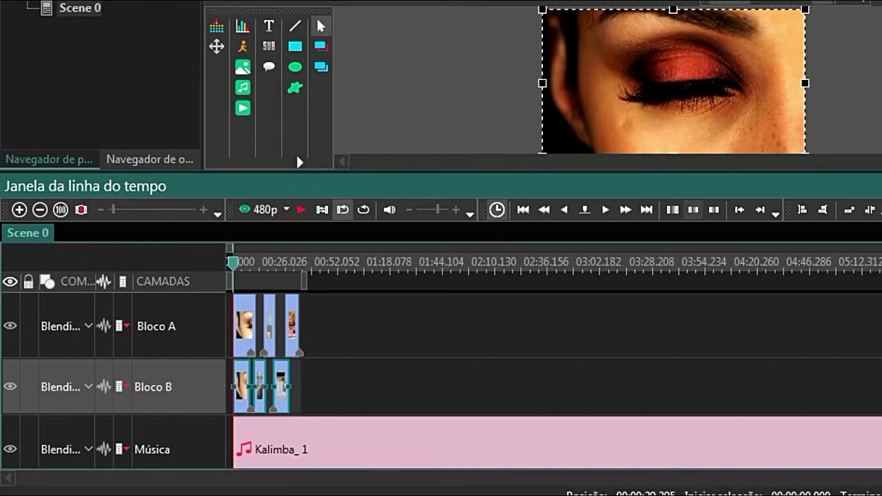
Play Scene 0 from the beginning with the Kalimba music
click(523, 211)
key(space)
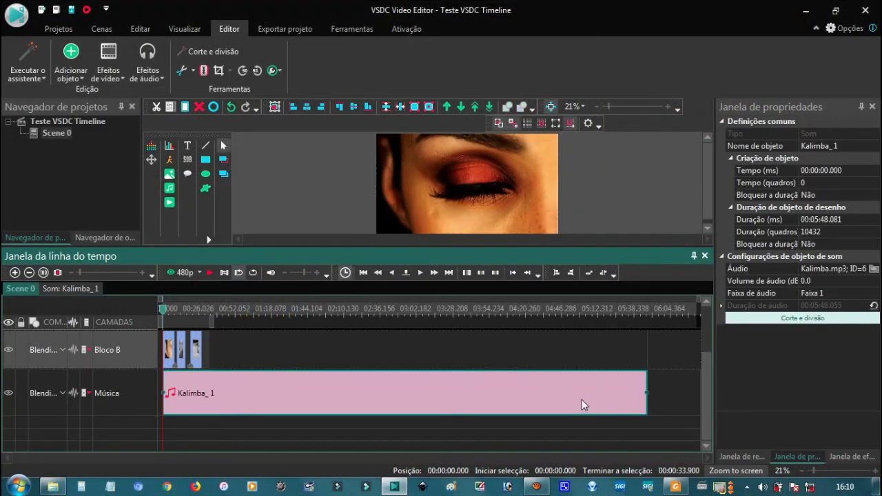
Trim the end of the Kalimba audio to a duration of 00:00:33.500, just past the end of the Book clip
drag(645, 403, 212, 416)
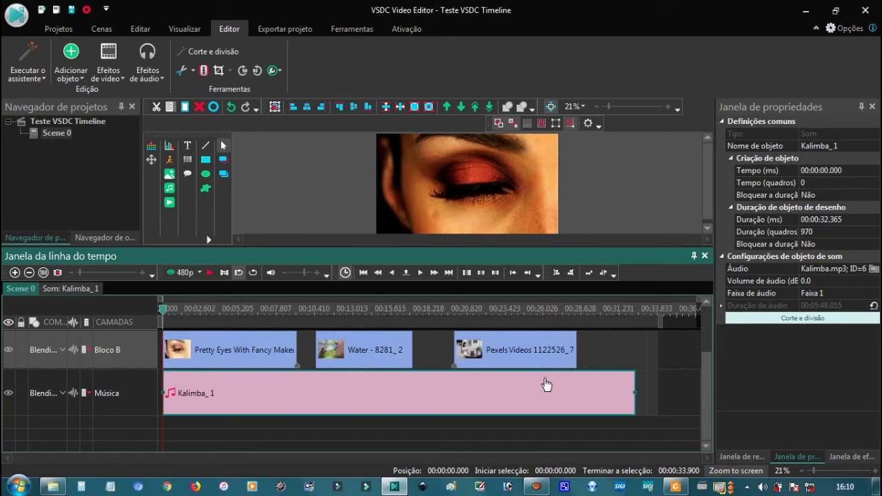
drag(635, 382, 578, 386)
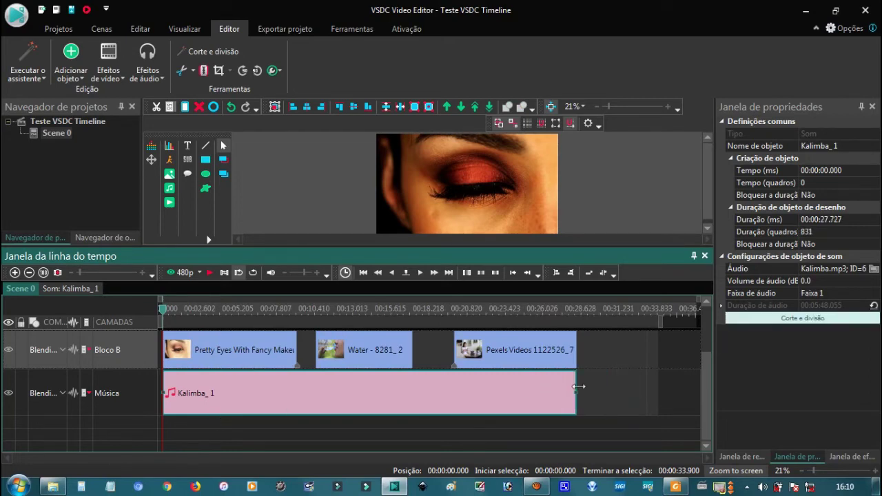
scroll(709, 350, up, 1)
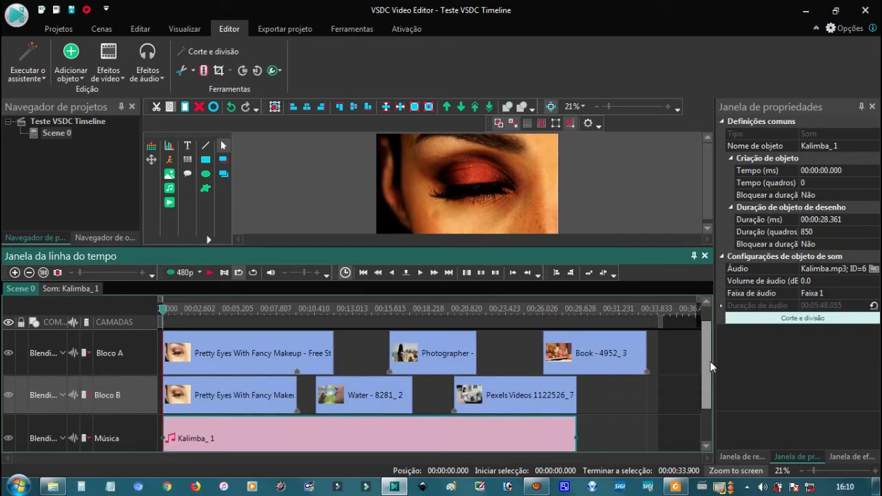
key(space)
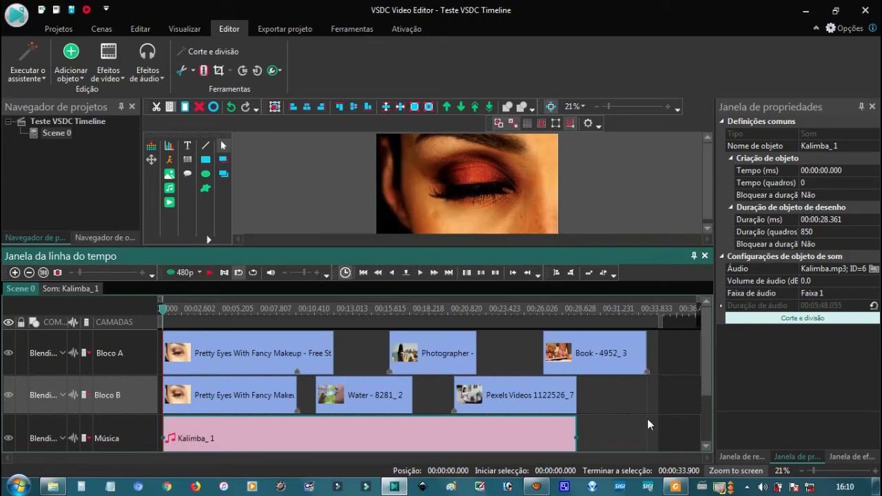
key(space)
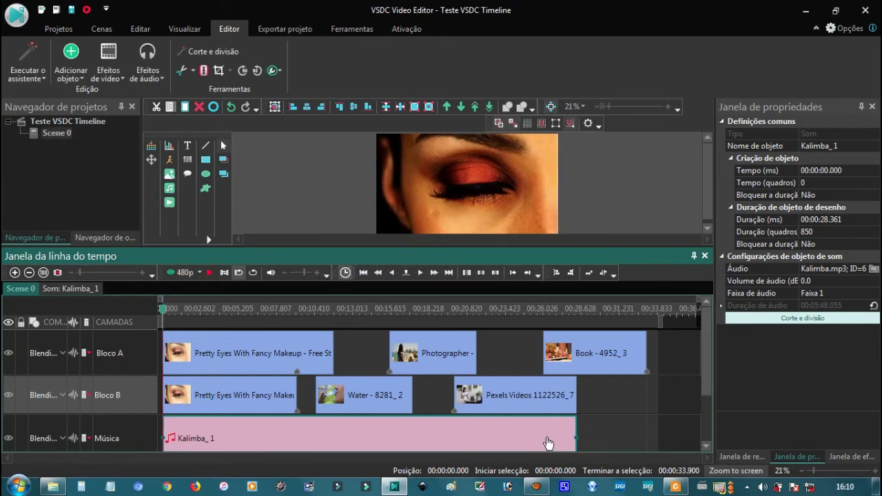
drag(576, 428, 638, 430)
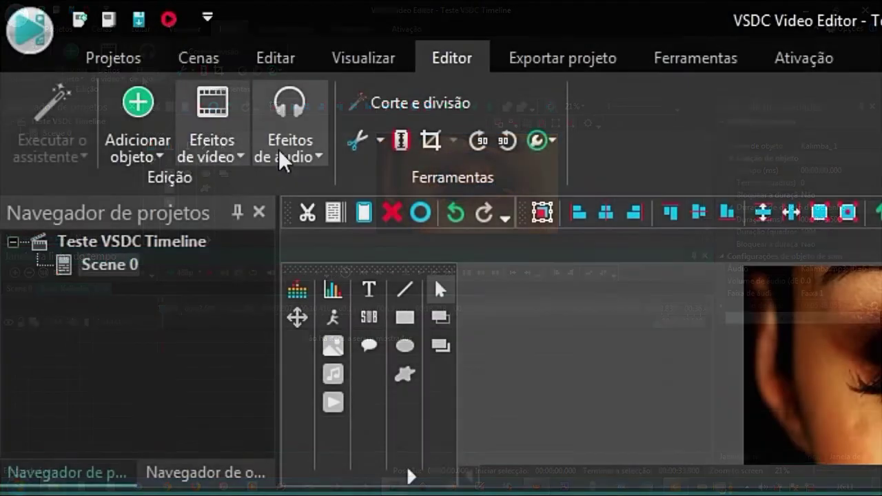
Add a Desaparecer amplitude audio effect to the Kalimba clip, positioned to the end of the scene, and preview it
click(282, 159)
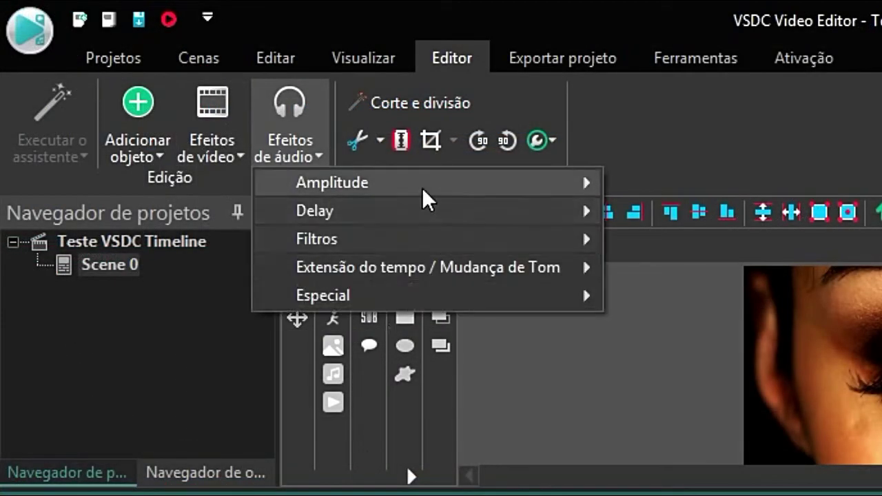
mouse_move(427, 198)
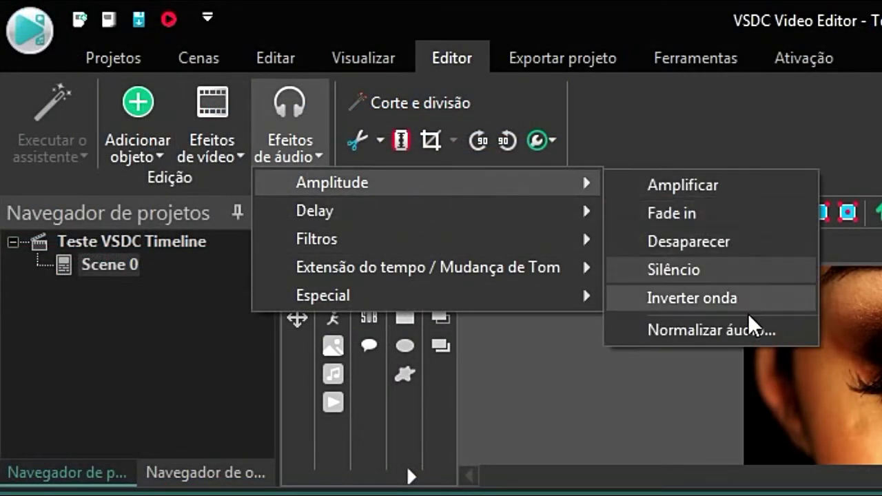
click(701, 243)
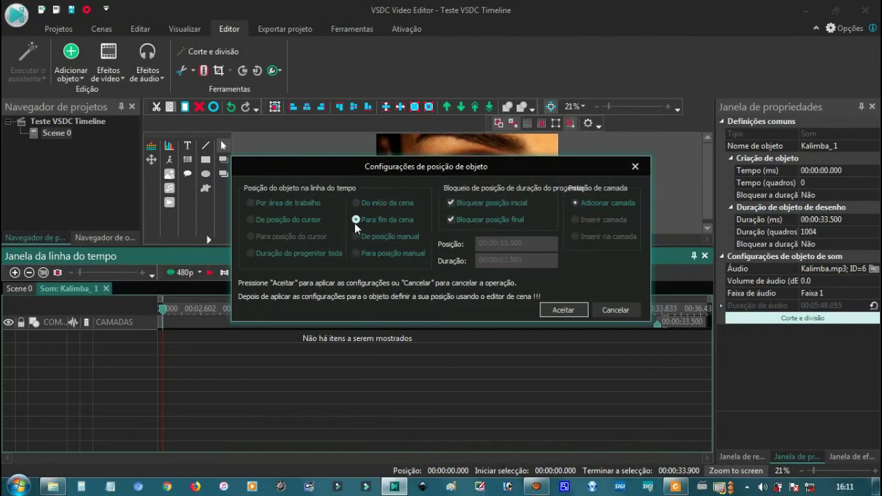
click(562, 311)
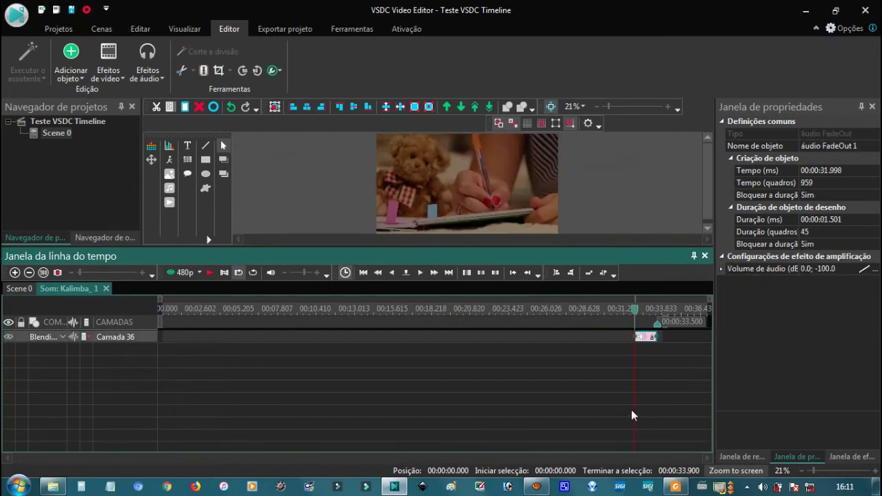
key(space)
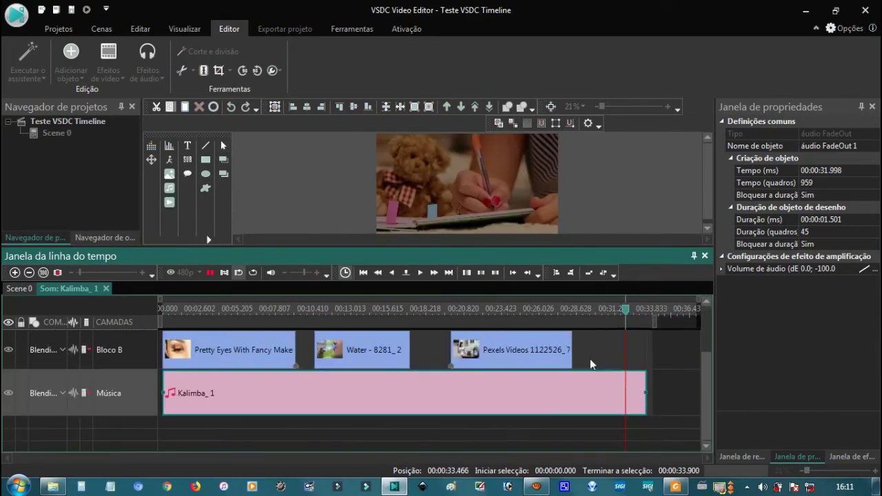
Set the Kalimba fade-out effect's duration to 60 frames and shift it earlier to start at 00:00:31.498
mouse_move(710, 381)
mouse_down()
mouse_move(711, 346)
mouse_move(712, 366)
mouse_up()
double_click(641, 389)
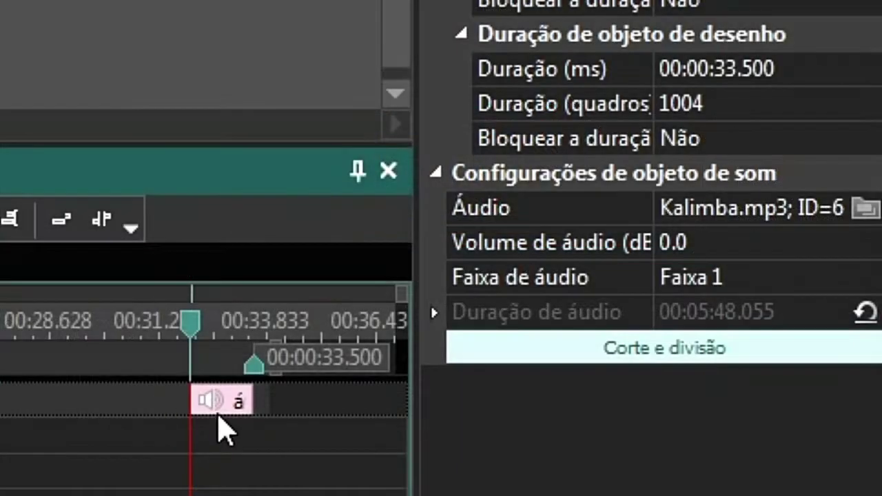
click(635, 339)
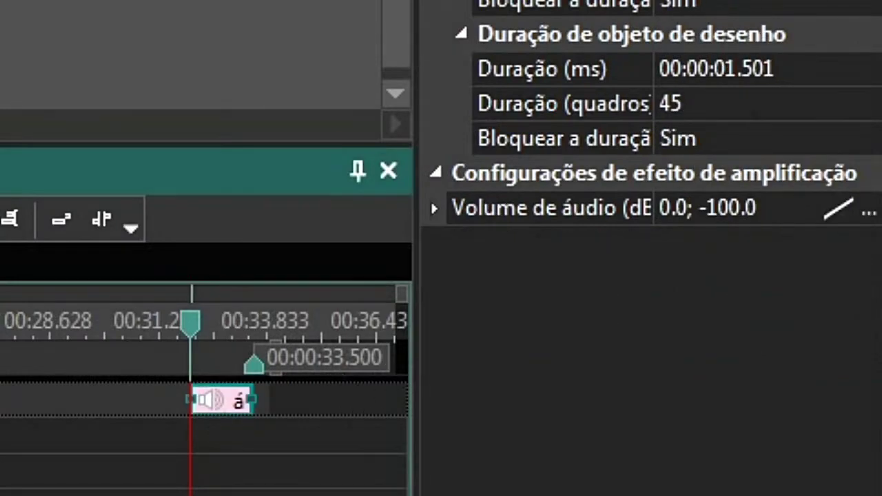
click(685, 103)
double_click(685, 103)
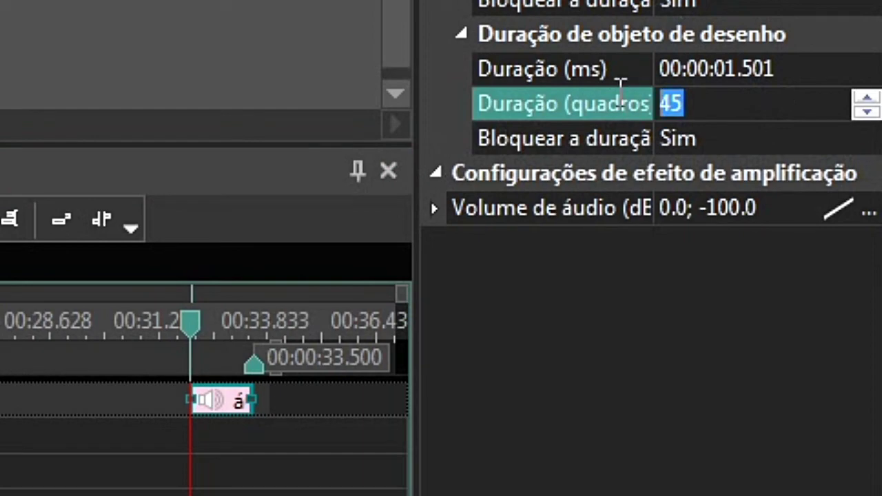
text(60)
key(Return)
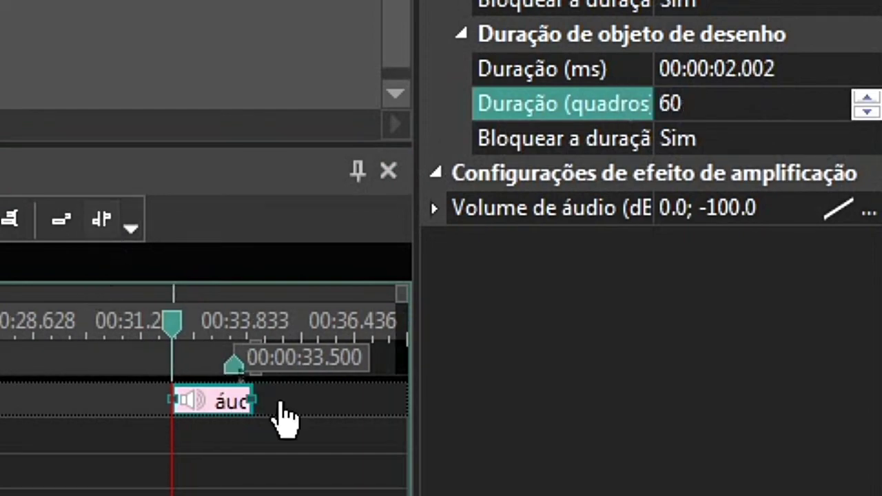
drag(228, 406, 197, 404)
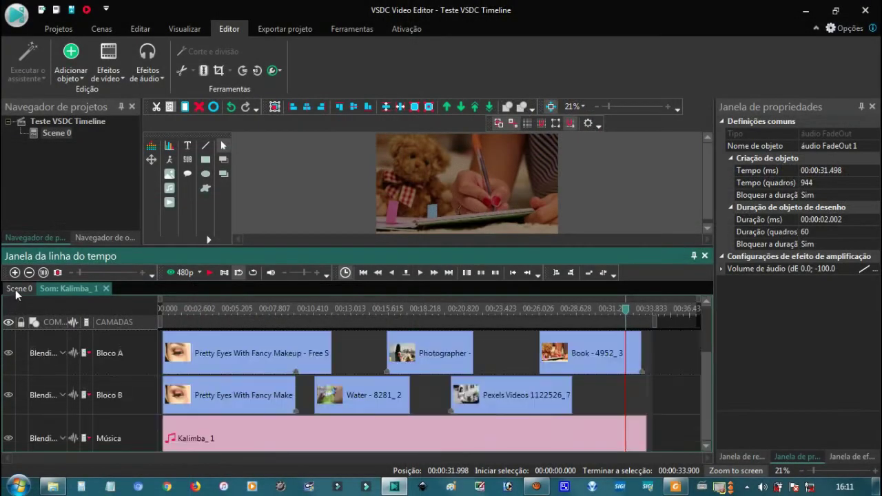
Play the end of Scene 0 to check the music fade-out, and deselect the Kalimba clip
key(space)
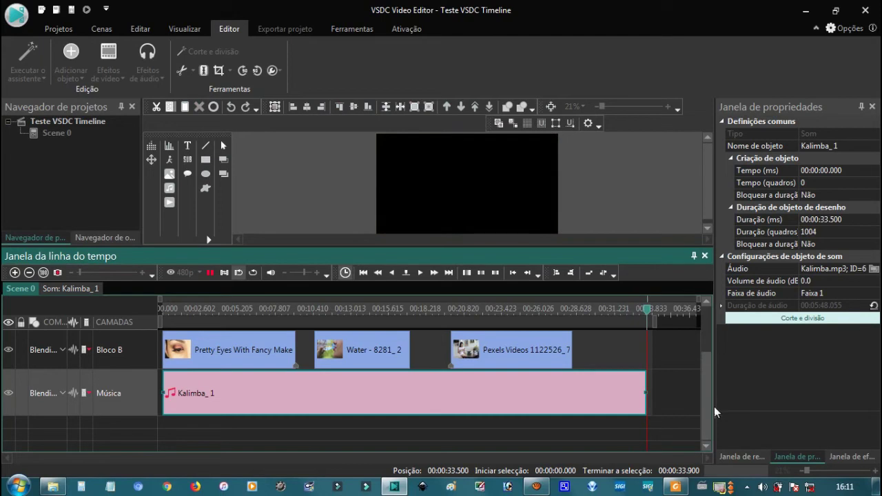
scroll(683, 416, up, 1)
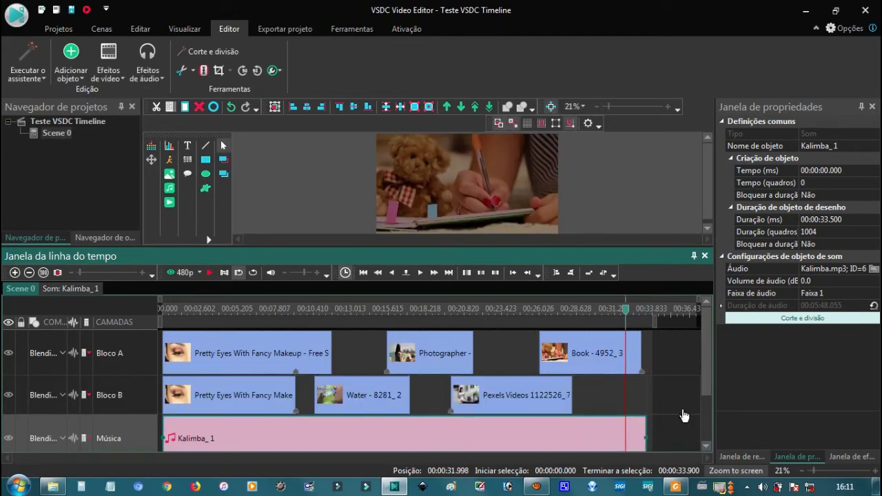
click(688, 387)
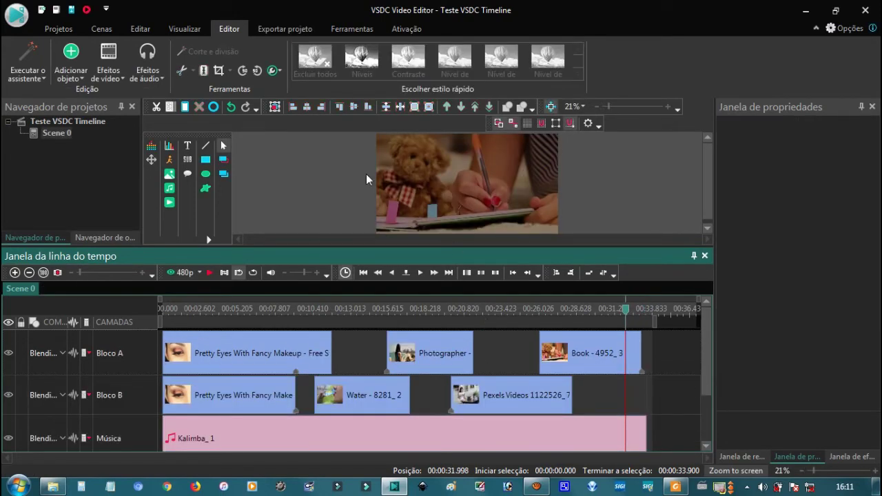
Enlarge the preview area slightly and reduce the row heights of the Bloco A, Bloco B and Música layers to fit the timeline
mouse_move(366, 272)
mouse_down()
mouse_move(366, 323)
mouse_move(366, 288)
mouse_up()
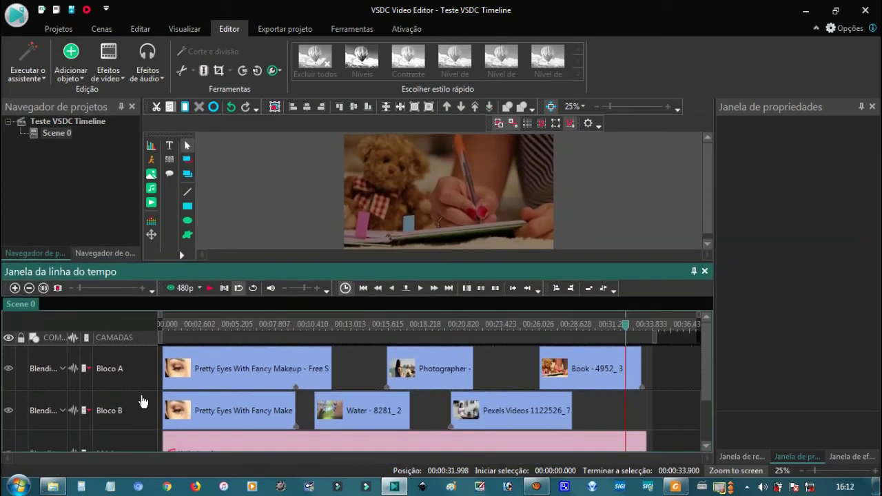
drag(145, 390, 144, 374)
drag(143, 413, 144, 391)
drag(148, 436, 148, 410)
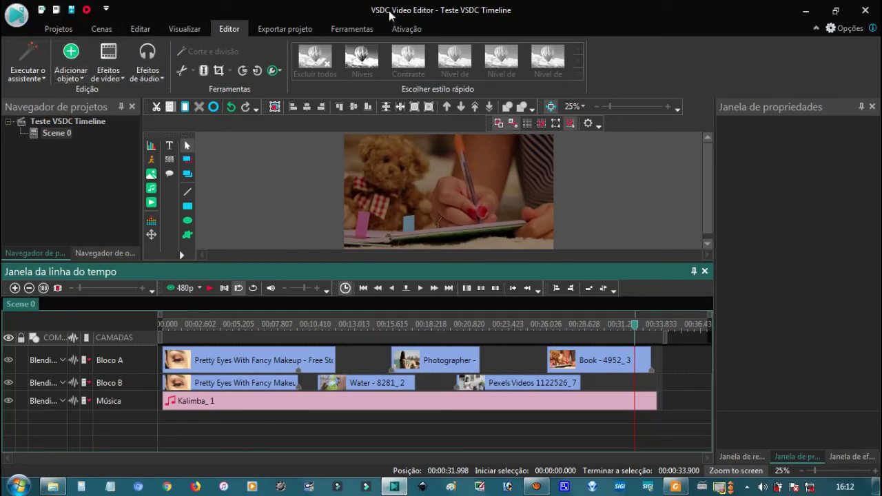
click(58, 28)
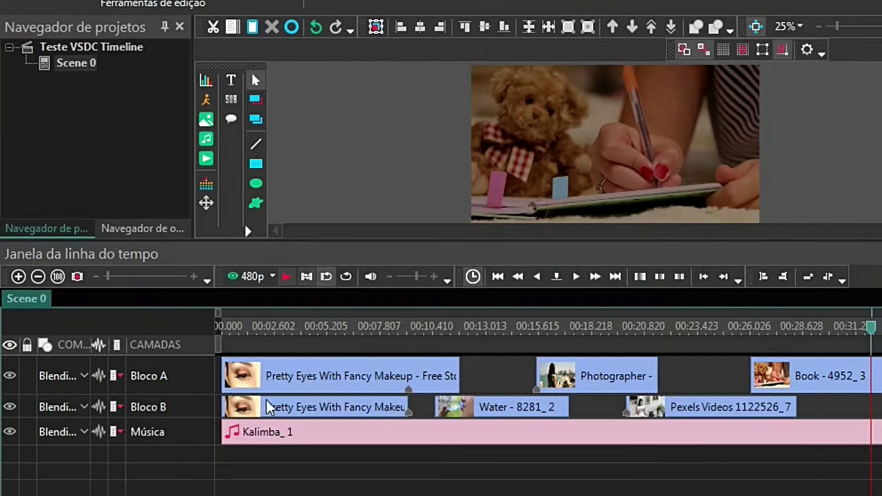
Show the audio waveform on the Música layer and increase that layer's row height
click(97, 431)
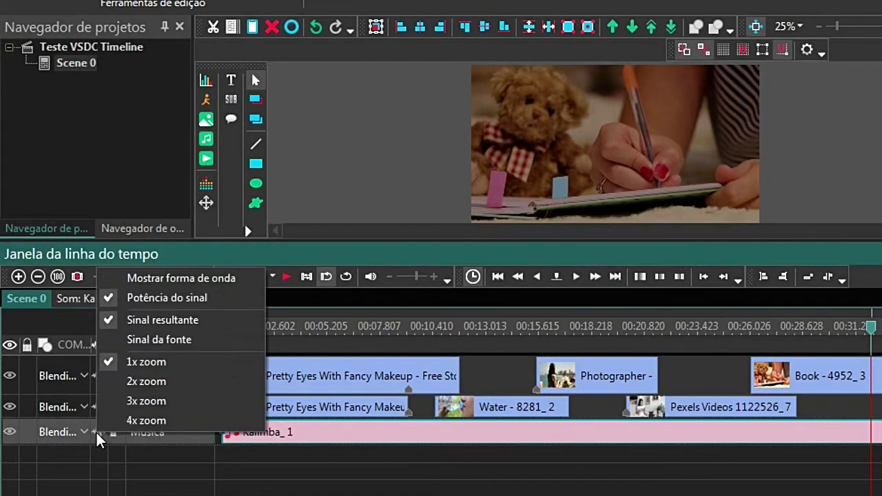
click(216, 277)
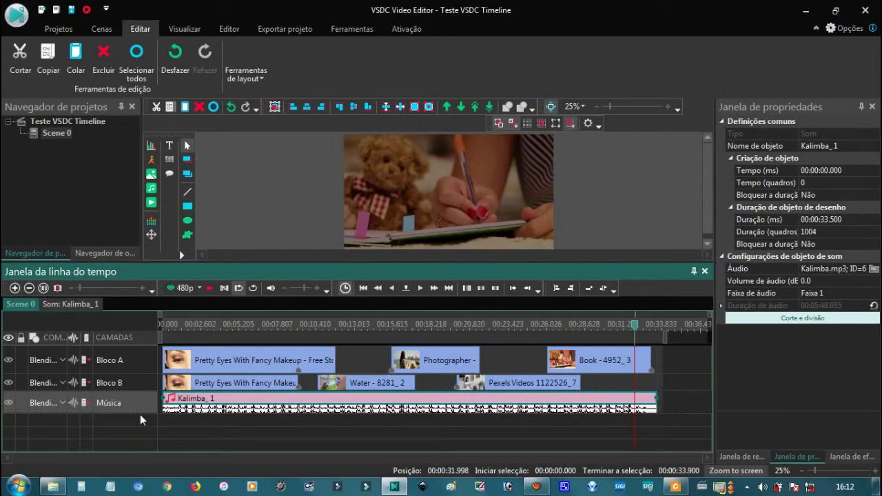
drag(140, 413, 141, 421)
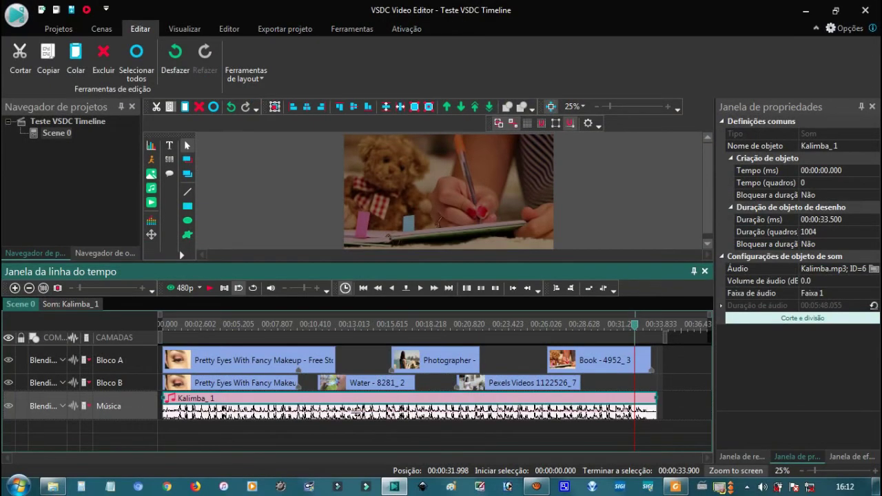
Zoom in on the timeline around 00:00:07.674 and play a short preview of the scene from there
drag(634, 329, 275, 361)
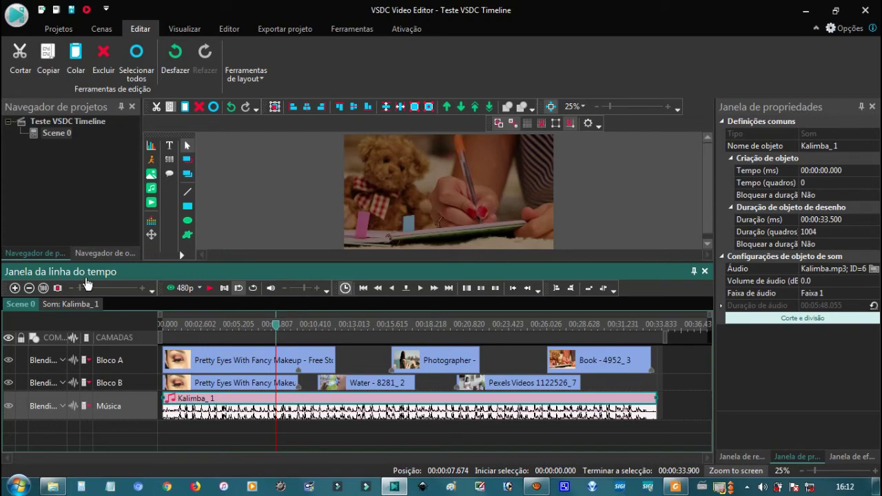
drag(82, 288, 115, 287)
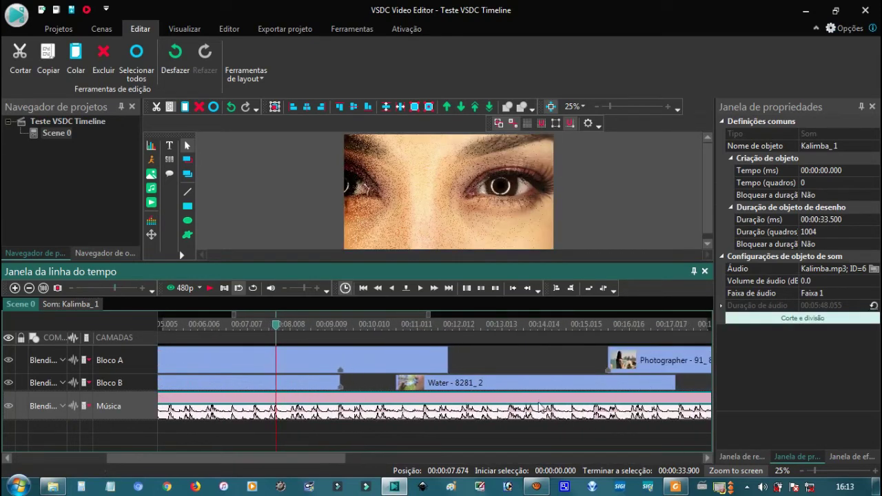
drag(234, 456, 280, 338)
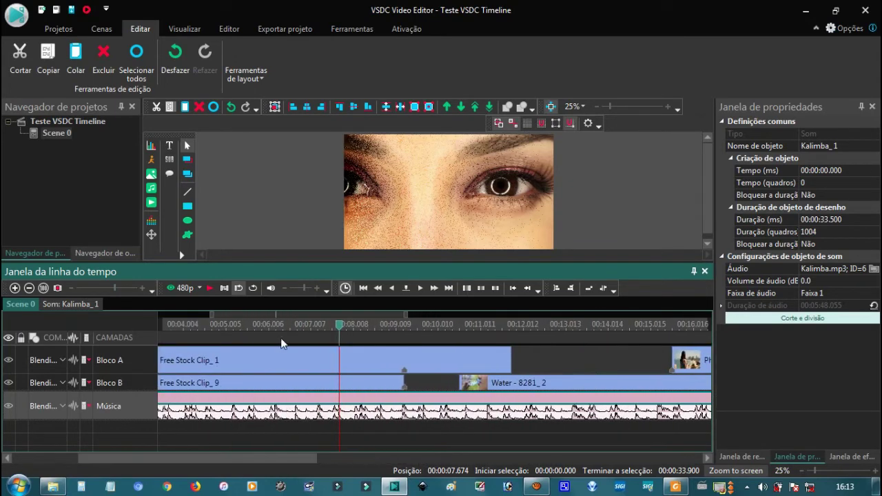
click(211, 288)
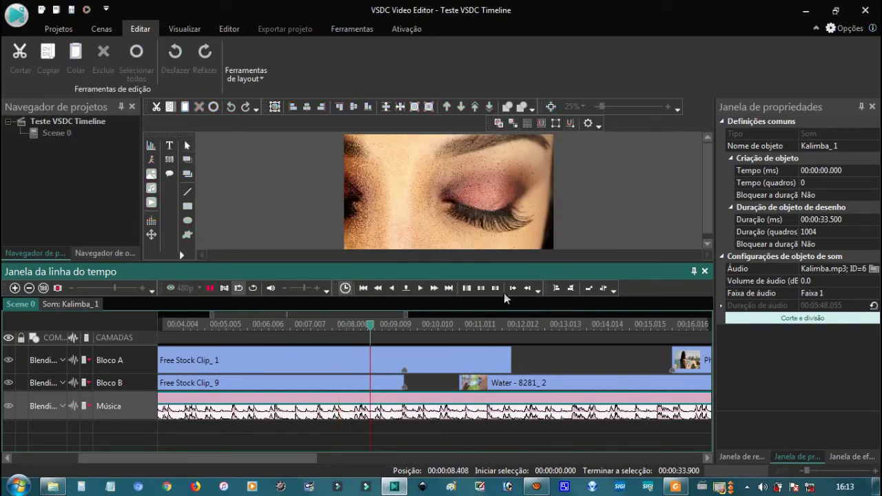
click(202, 291)
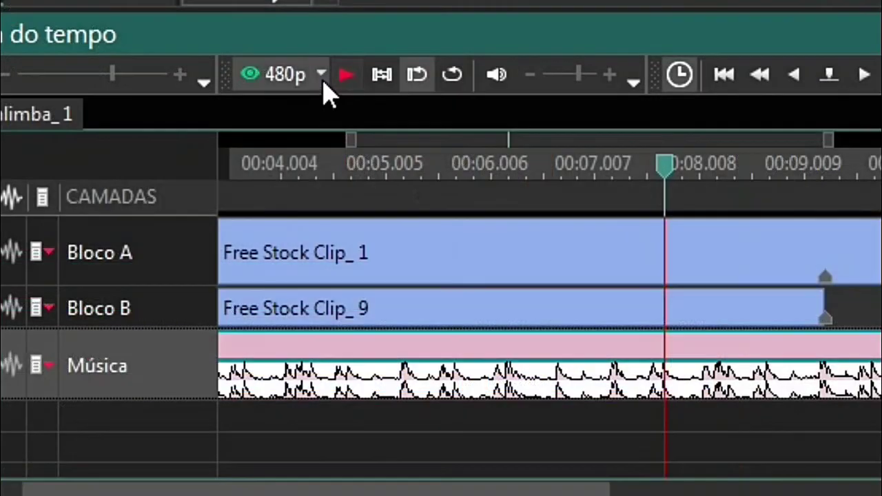
Lower the preview quality to 360p and play the scene briefly from 00:00:07.674
click(199, 289)
click(326, 254)
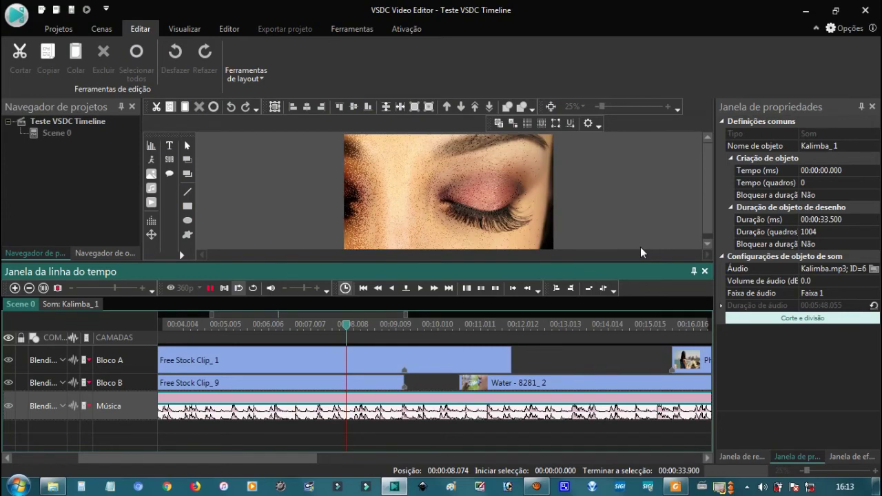
click(615, 345)
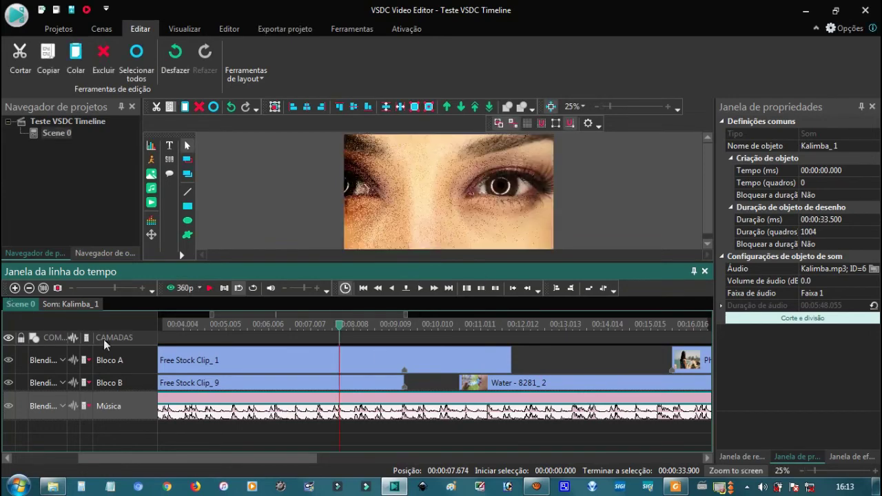
Fit the whole scene in the timeline, deselect the Kalimba clip, and shrink the timeline window to enlarge the preview
click(44, 288)
click(683, 403)
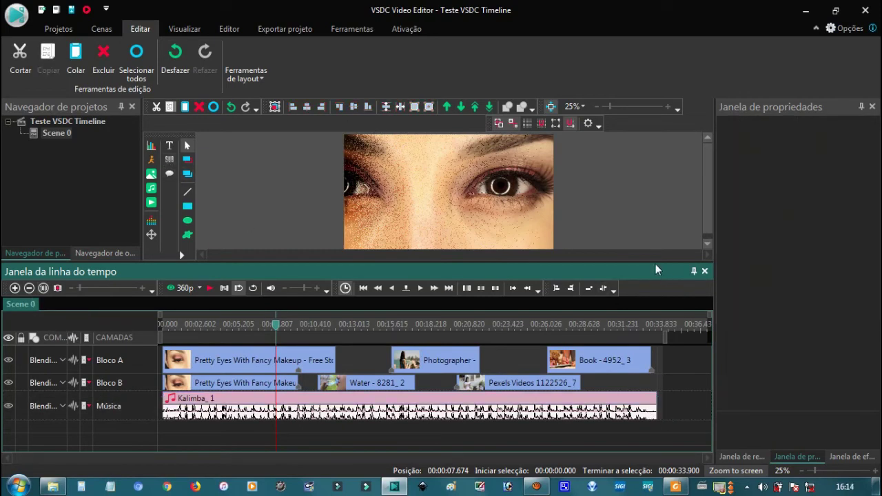
drag(655, 262, 657, 326)
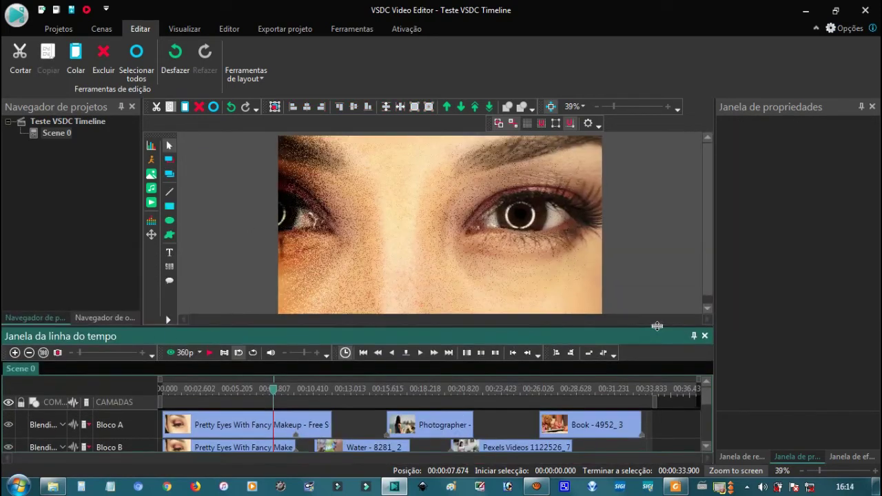
scroll(706, 420, down, 2)
scroll(706, 420, up, 2)
Select the first Pretty Eyes clip on Bloco A and examine its properties and basic effects down to the Hue Saturation curves
click(241, 420)
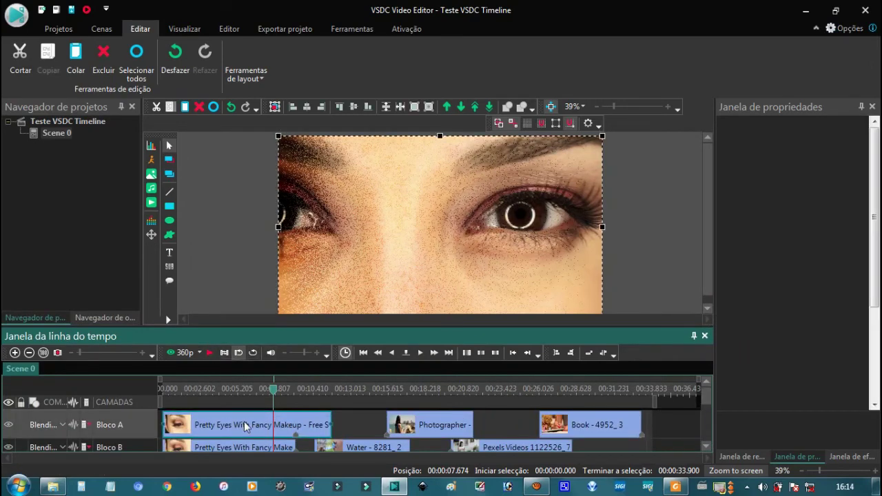
scroll(874, 159, down, 4)
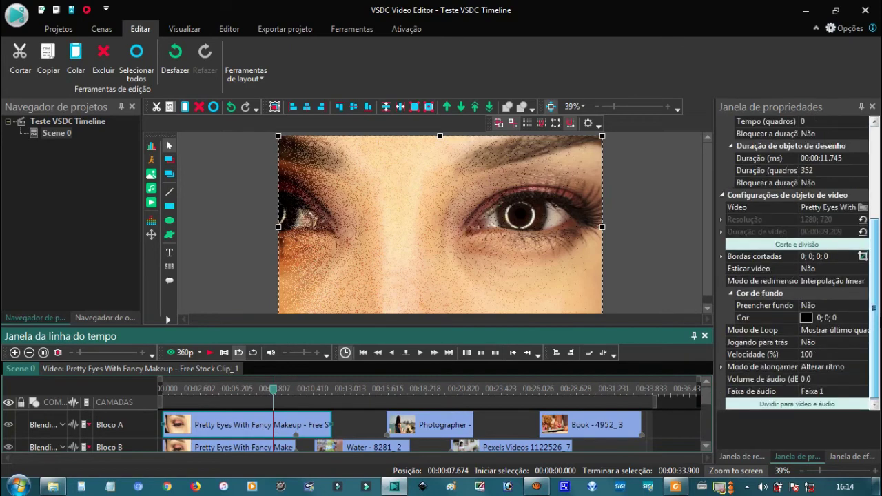
click(849, 457)
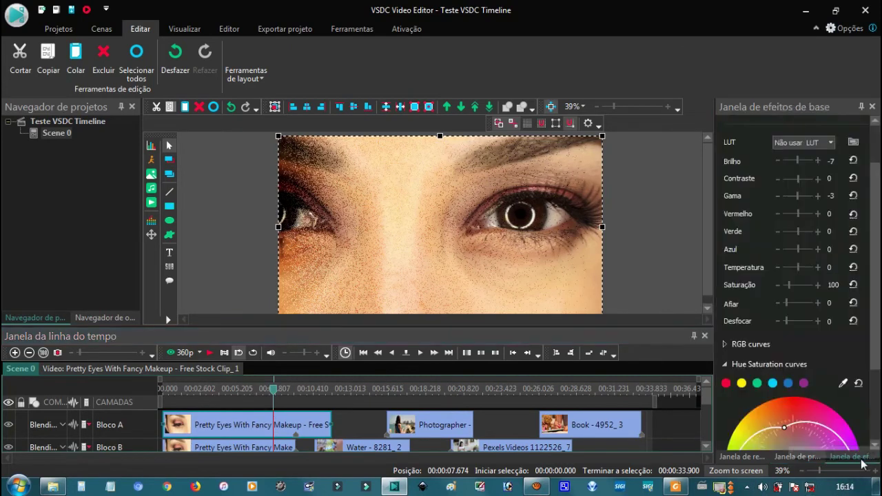
scroll(877, 322, down, 3)
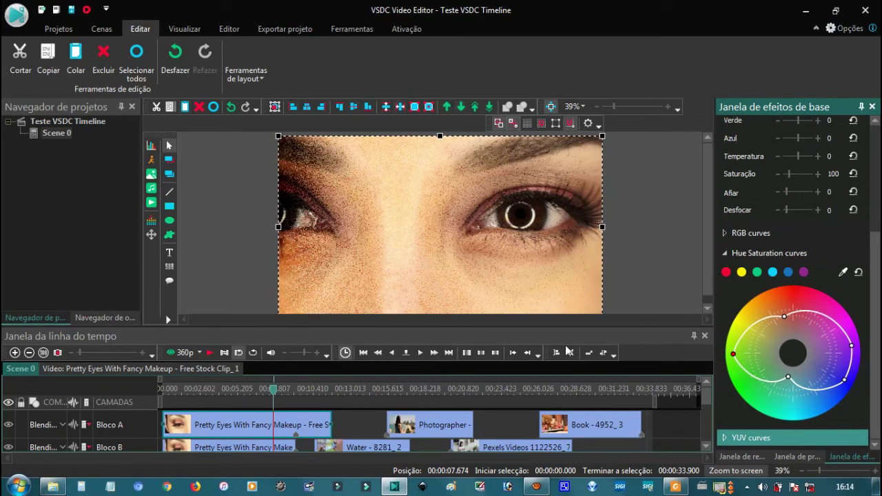
Review frames of the Water, Photographer and Book clips by moving the playhead through the scene to 00:00:30.530
mouse_move(710, 399)
mouse_down()
mouse_move(707, 434)
mouse_move(710, 396)
mouse_up()
drag(277, 391, 322, 393)
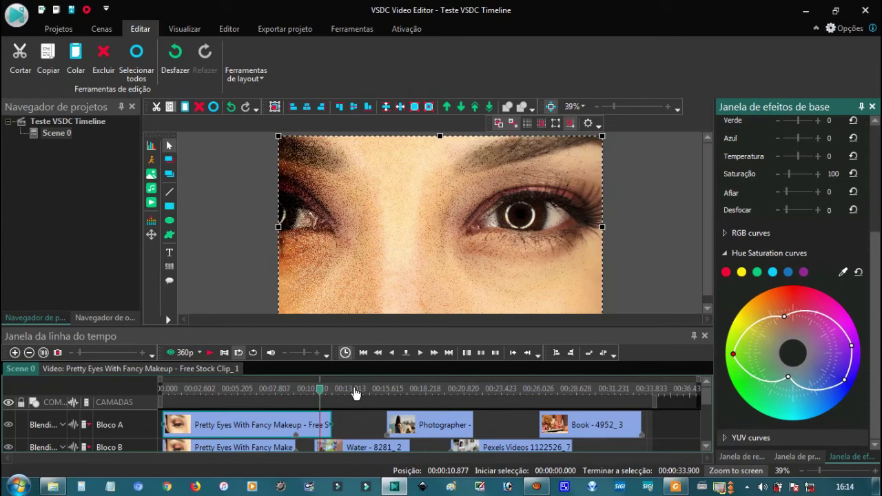
drag(321, 395, 353, 393)
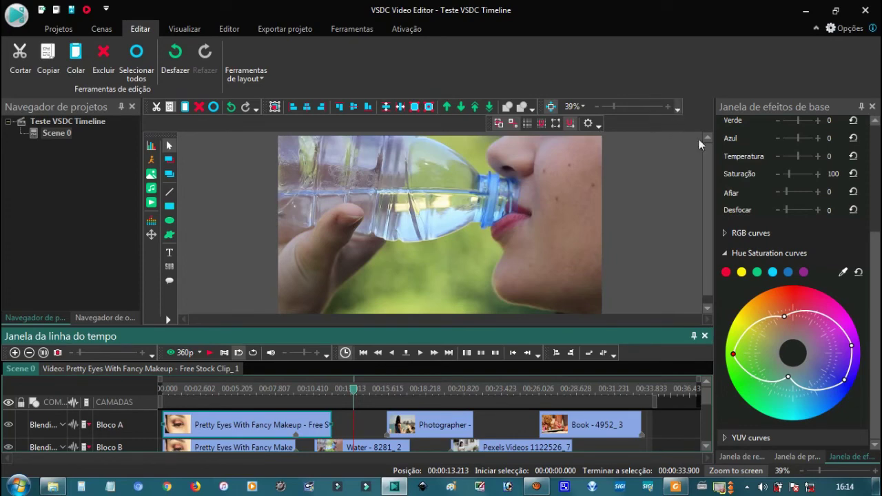
click(660, 131)
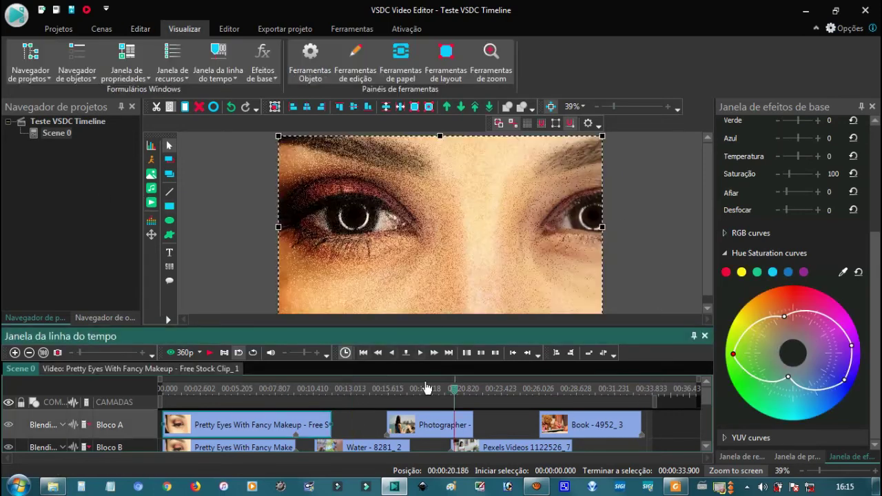
click(425, 390)
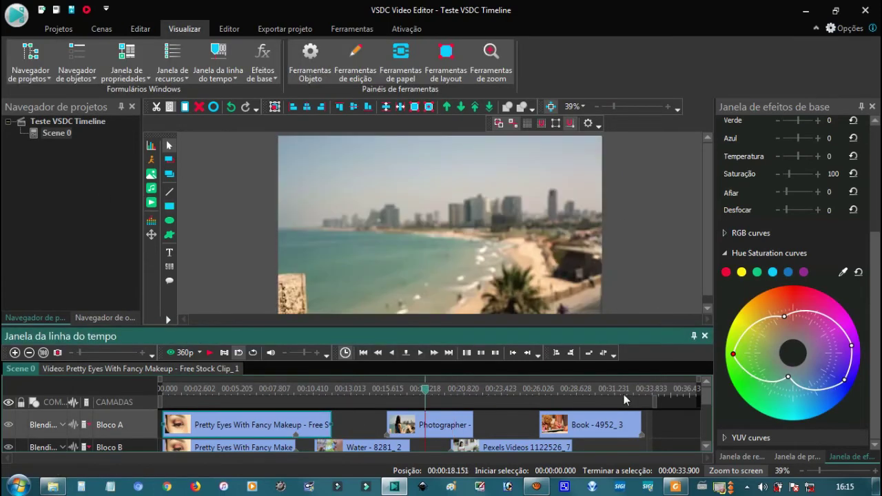
click(604, 389)
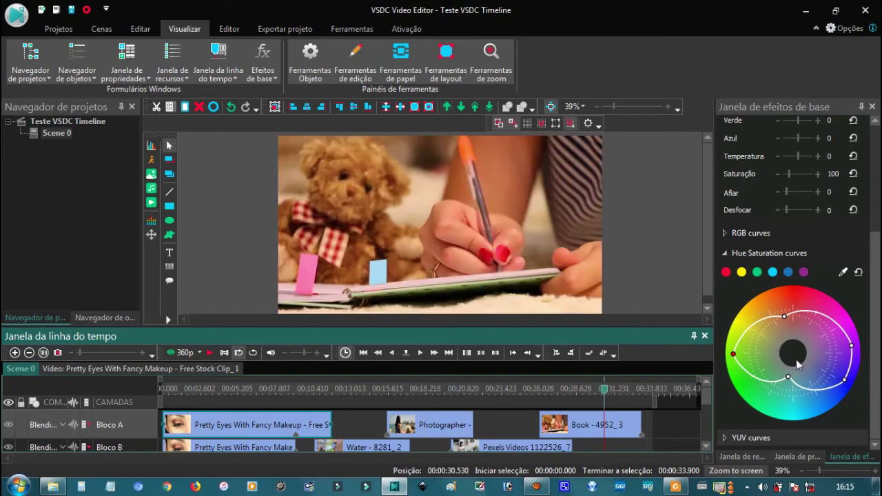
Hide the timeline window to give the video preview more room
click(218, 58)
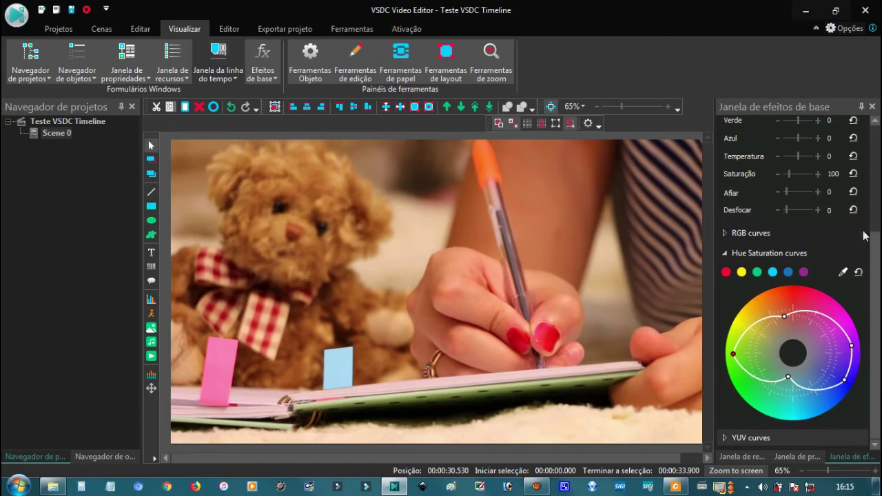
mouse_move(877, 263)
mouse_down()
mouse_move(877, 152)
mouse_move(877, 265)
mouse_up()
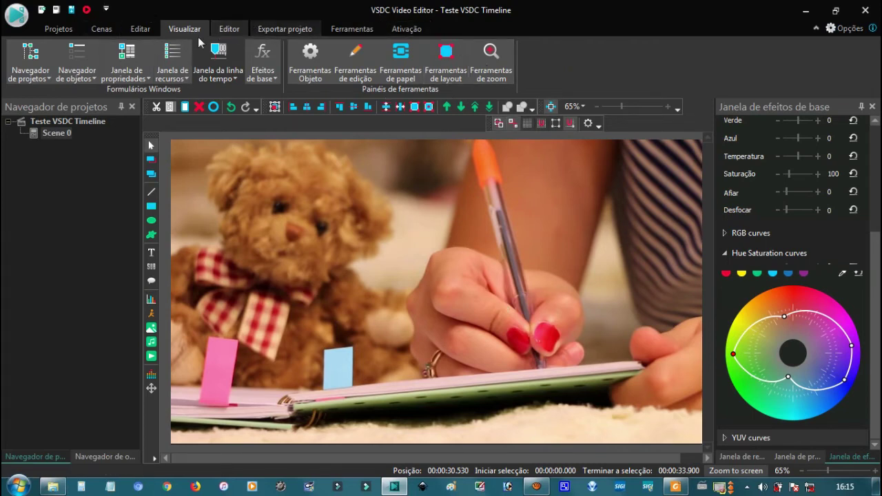
Open the project export settings and choose PC as the target device with MOV as the output format
click(300, 31)
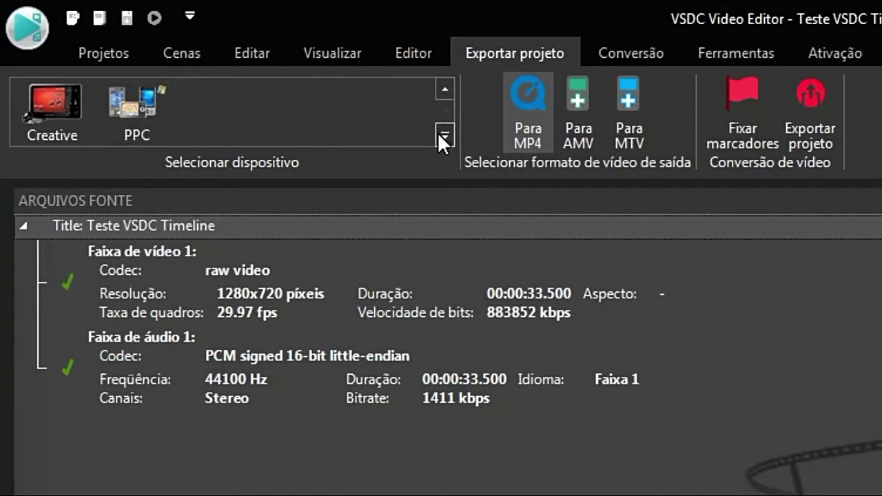
click(442, 136)
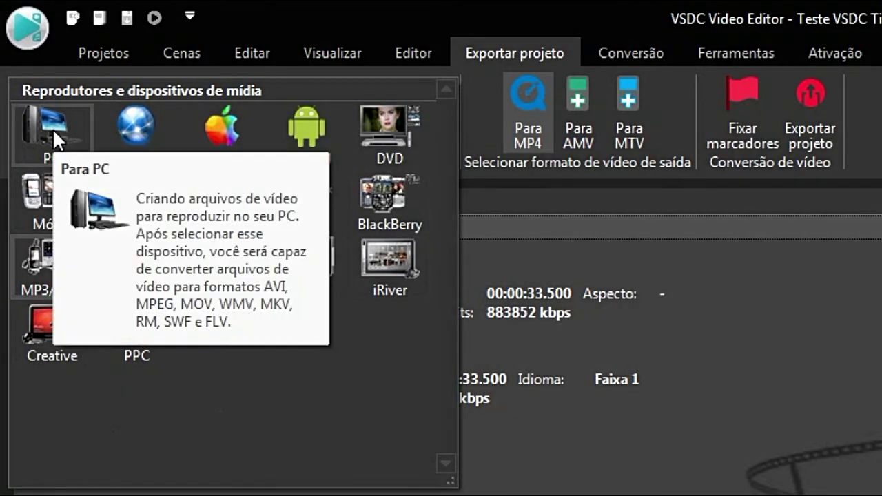
click(46, 127)
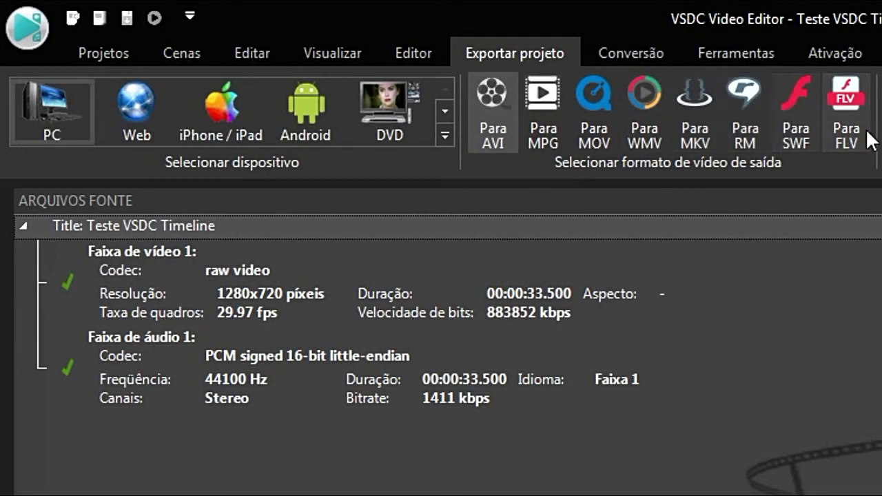
click(593, 122)
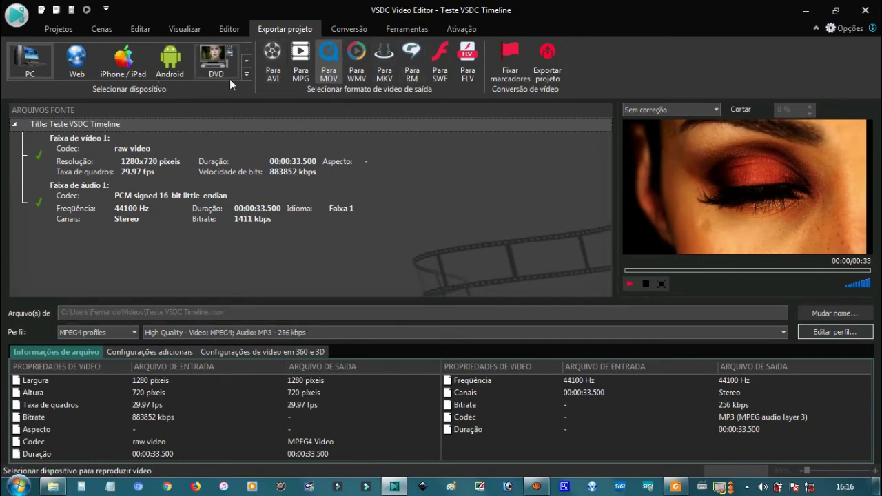
Choose Web as the export device and MP4 as the output video format
click(308, 74)
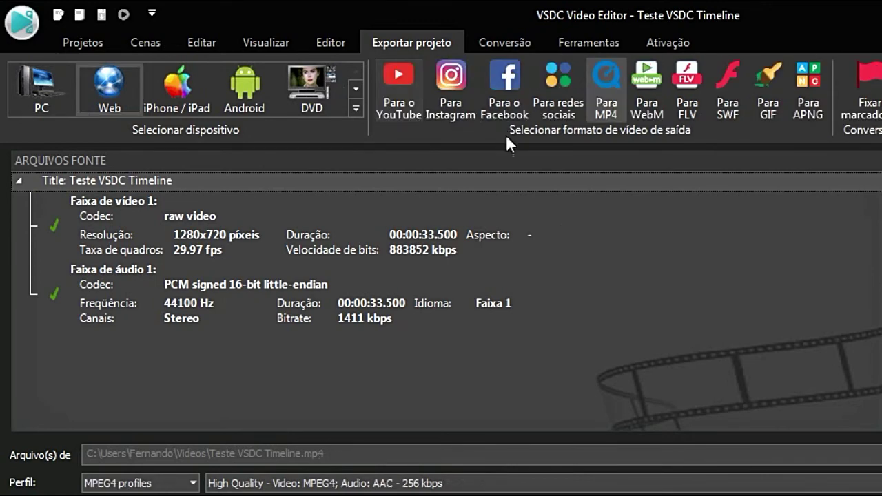
click(598, 87)
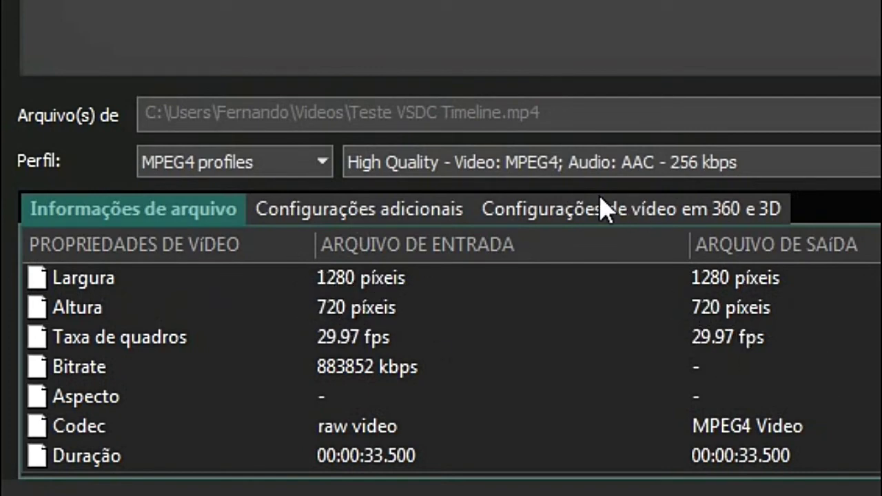
Keep the MPEG4 profiles group and select the High Quality export profile with MPEG4 video and AAC 256 kbps audio
click(873, 162)
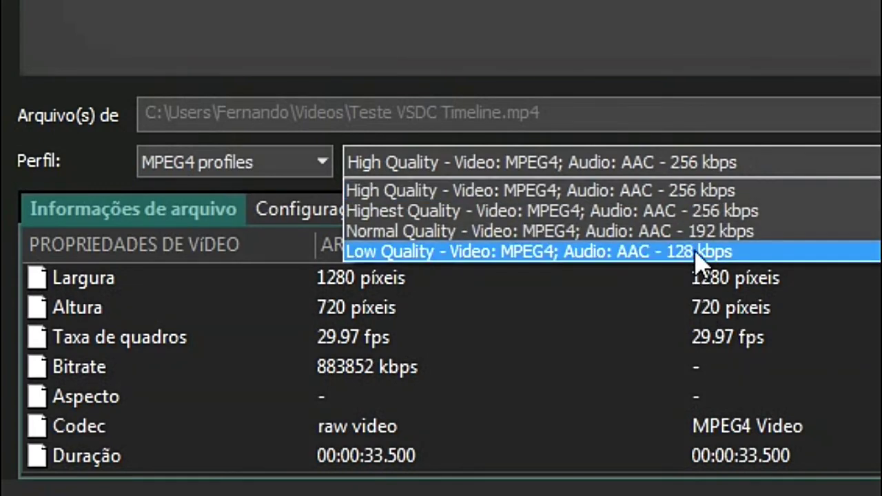
click(652, 191)
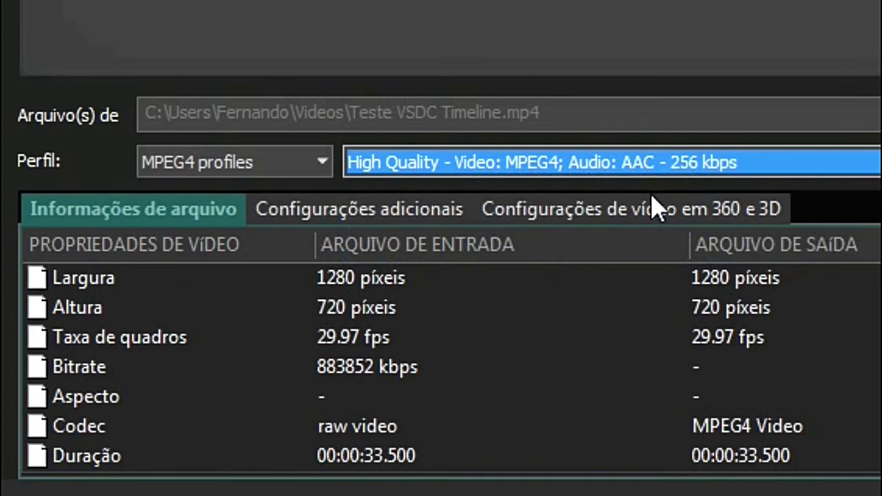
click(321, 162)
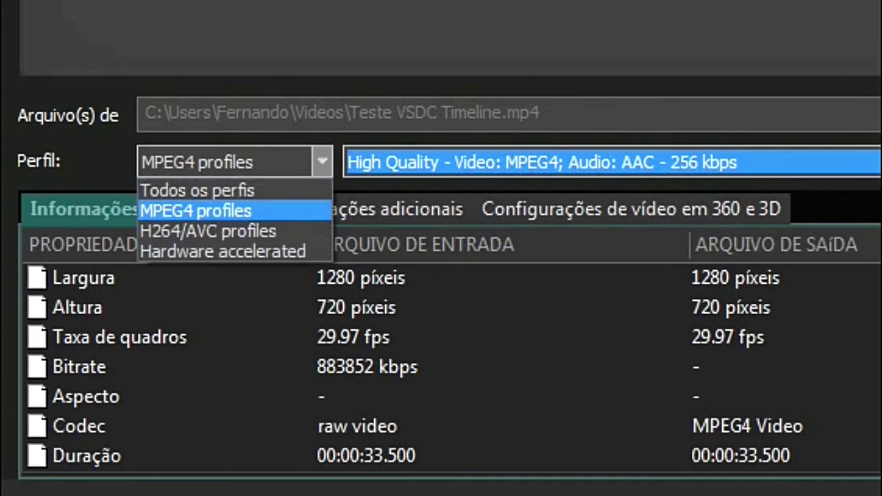
click(231, 209)
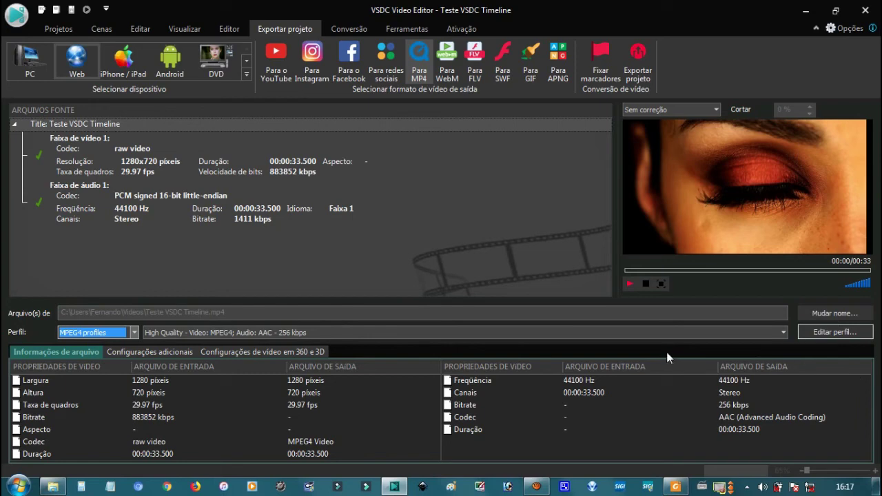
Set the export destination to the Vídeos library with the file name Teste VSDC Timeline as an MP4
click(841, 313)
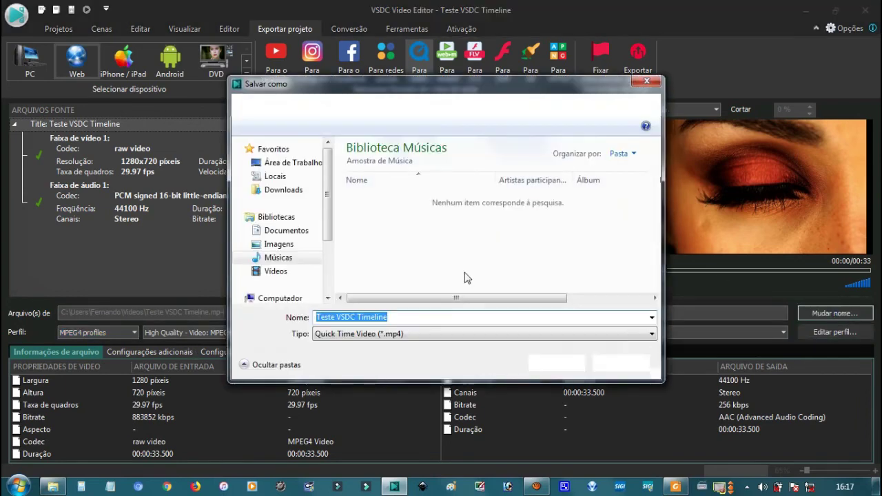
click(284, 274)
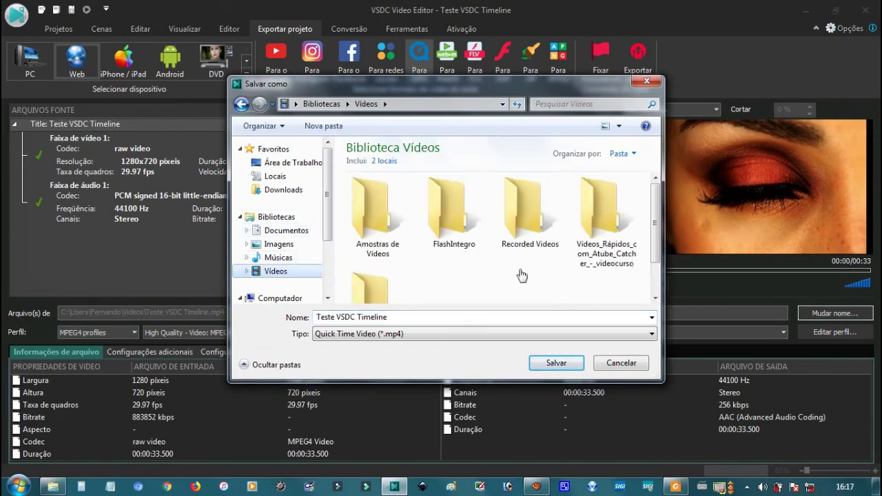
click(544, 365)
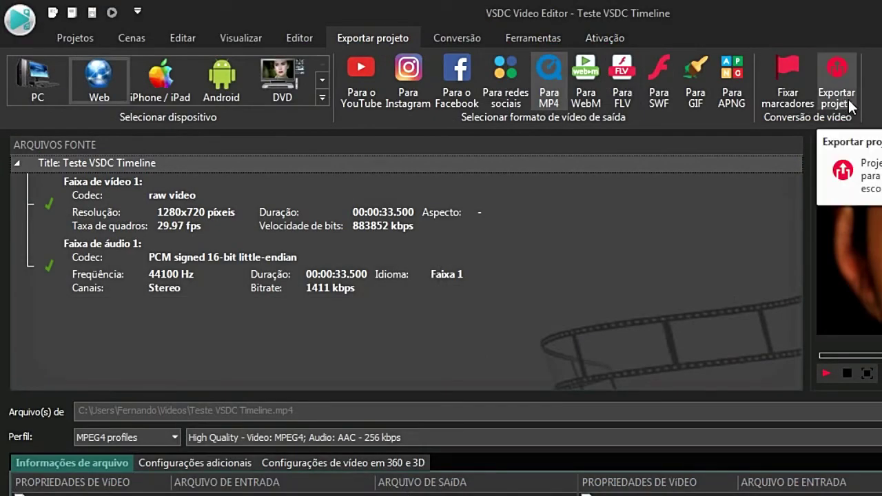
Convert the project to video with preview enabled and PC shutdown left off, and dismiss the completion notice
click(455, 37)
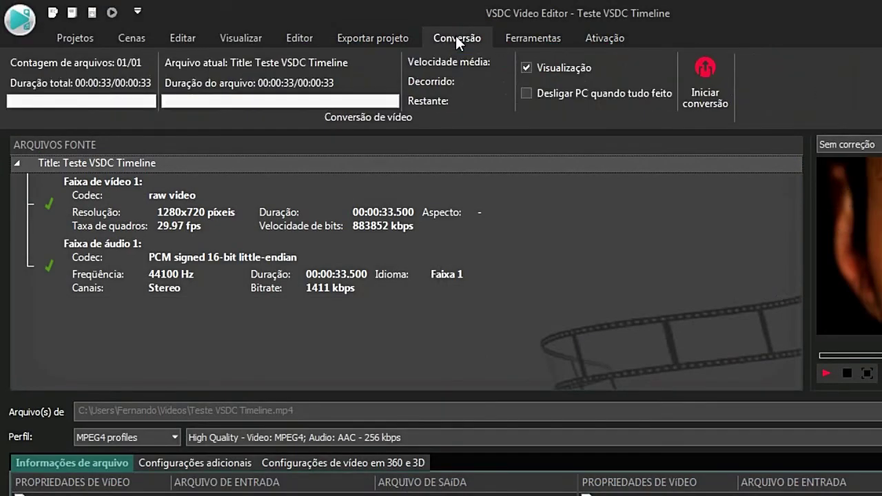
click(382, 37)
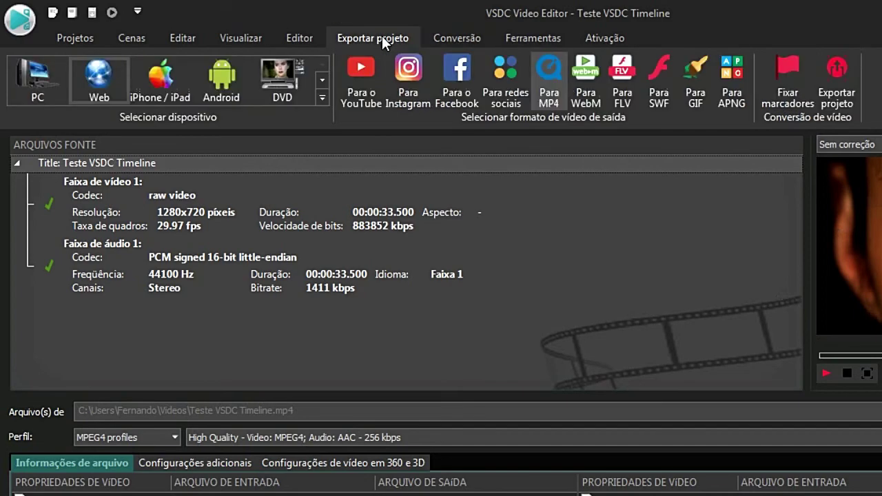
click(484, 31)
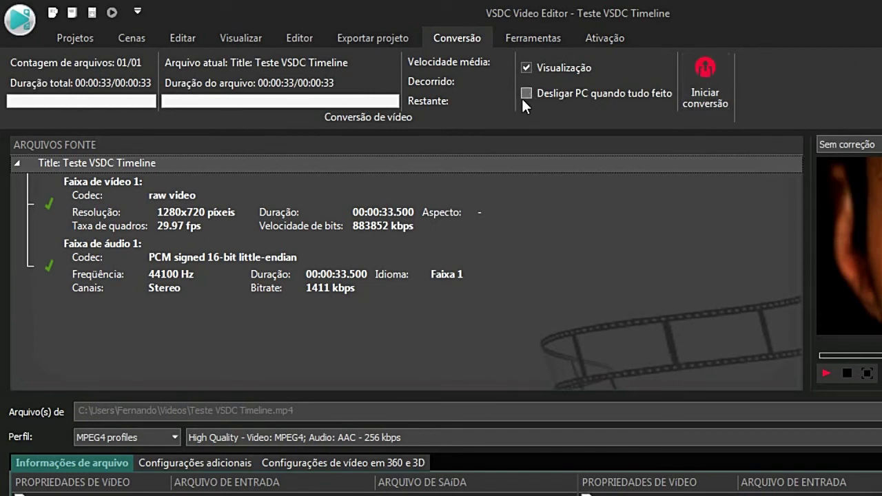
click(695, 69)
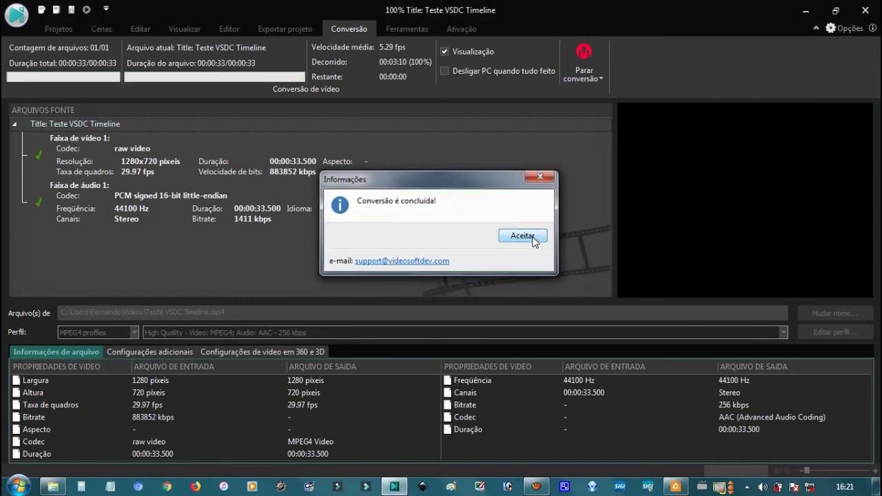
click(532, 236)
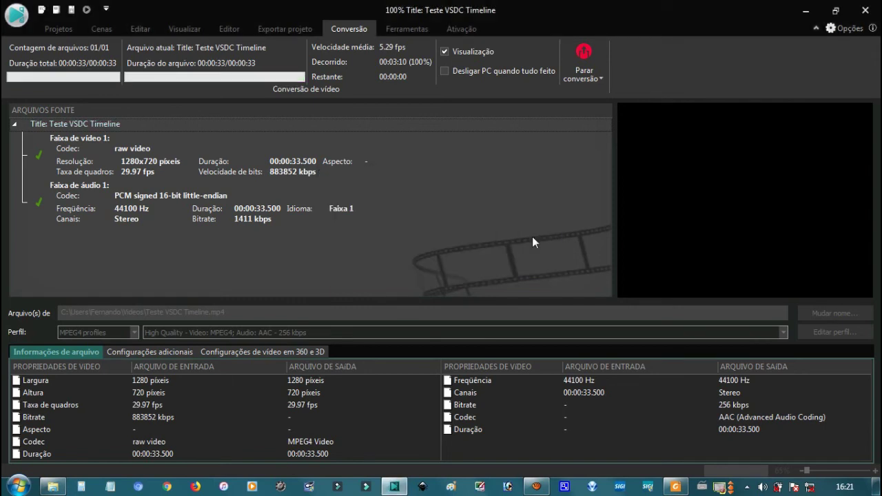
Play the exported Teste VSDC Timeline video in Windows Media Player and exit its full-screen view
right_click(61, 489)
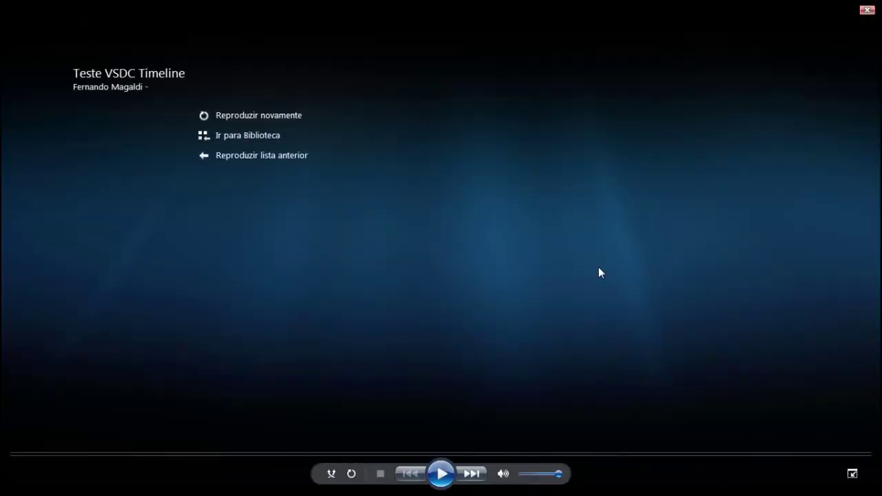
key(Escape)
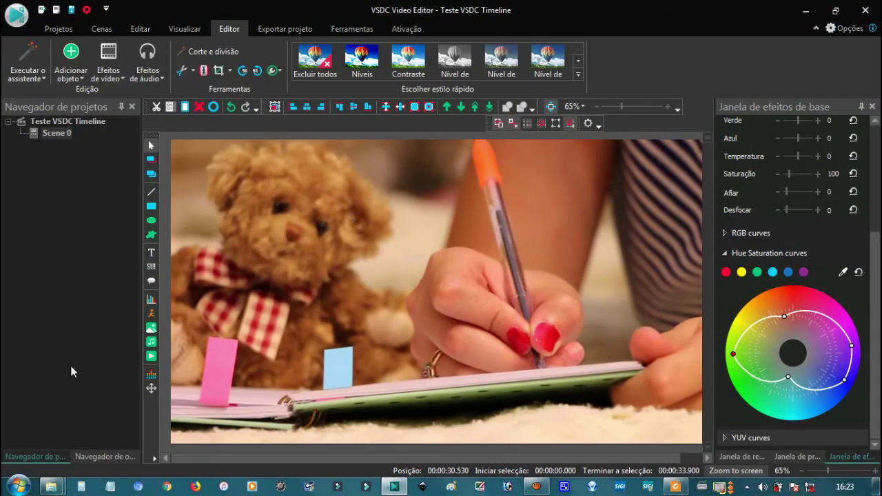